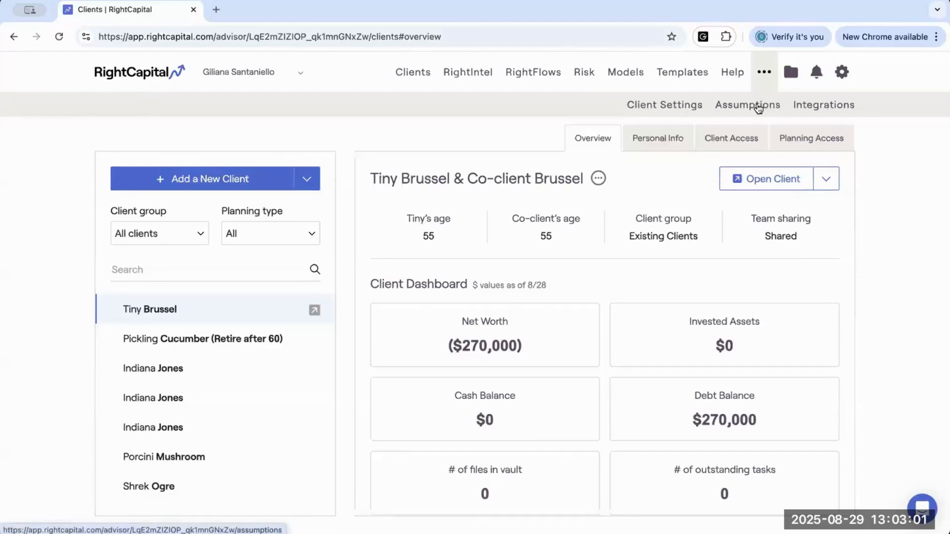
Create a new report template and rename it "Title".
click(677, 73)
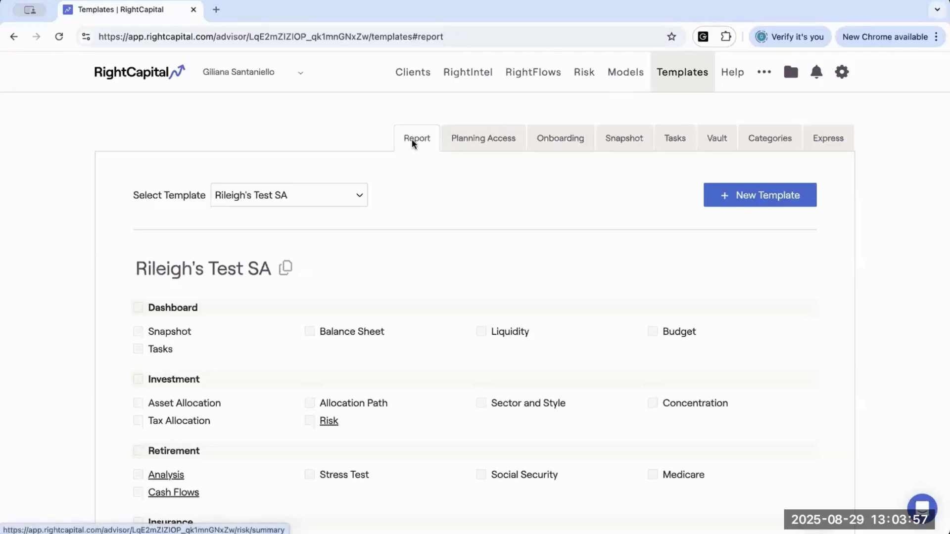
click(726, 203)
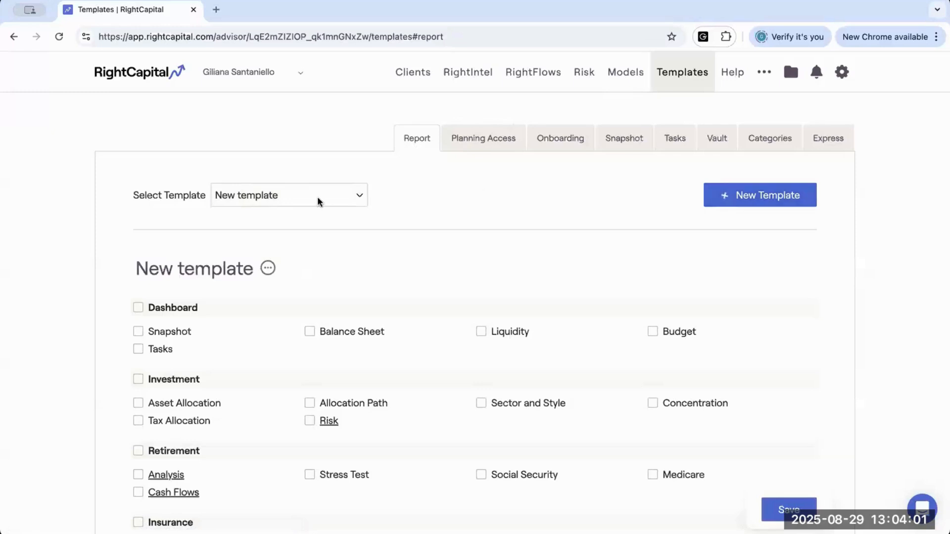
click(255, 268)
drag(265, 266, 133, 274)
text(Title)
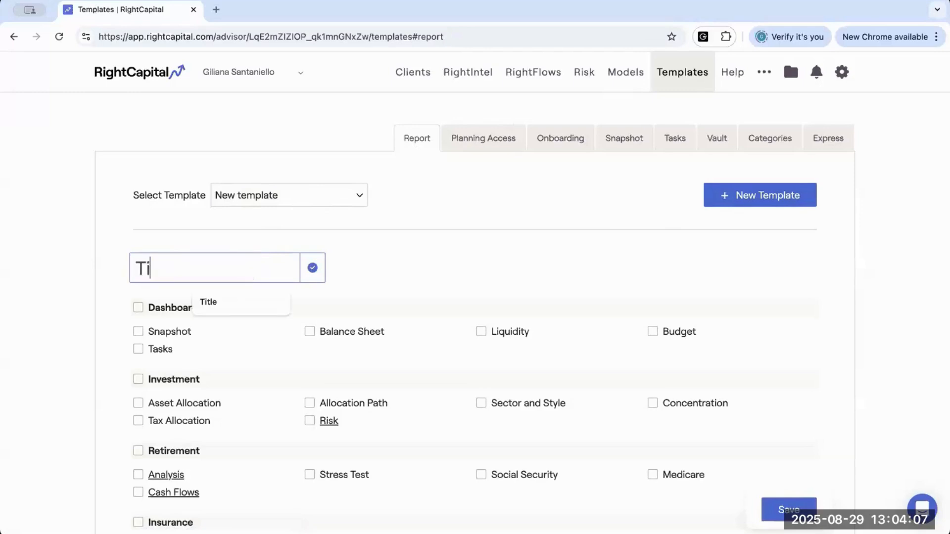
click(305, 274)
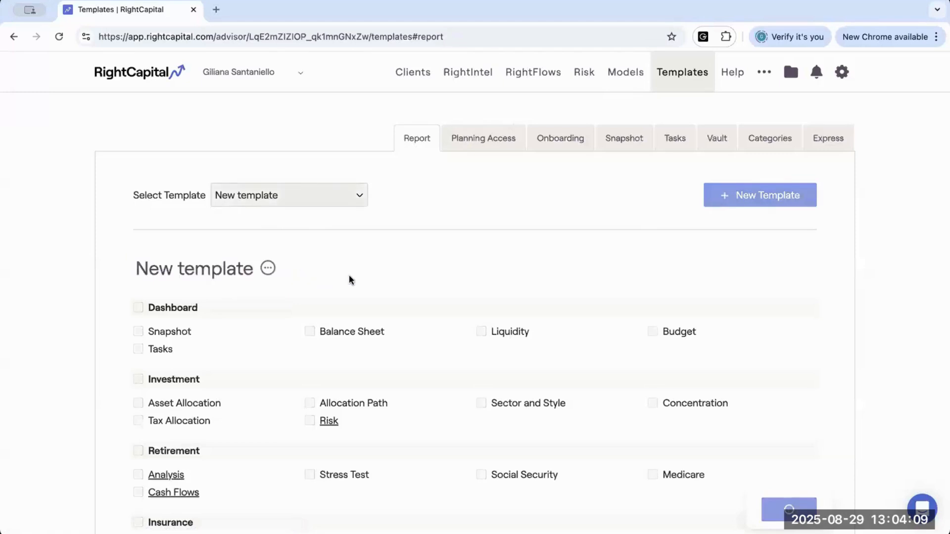
Include the Snapshot, Allocation Path, Stress Test and Blueprint pages in the Title report template.
scroll(236, 331, down, 2)
scroll(235, 337, down, 1)
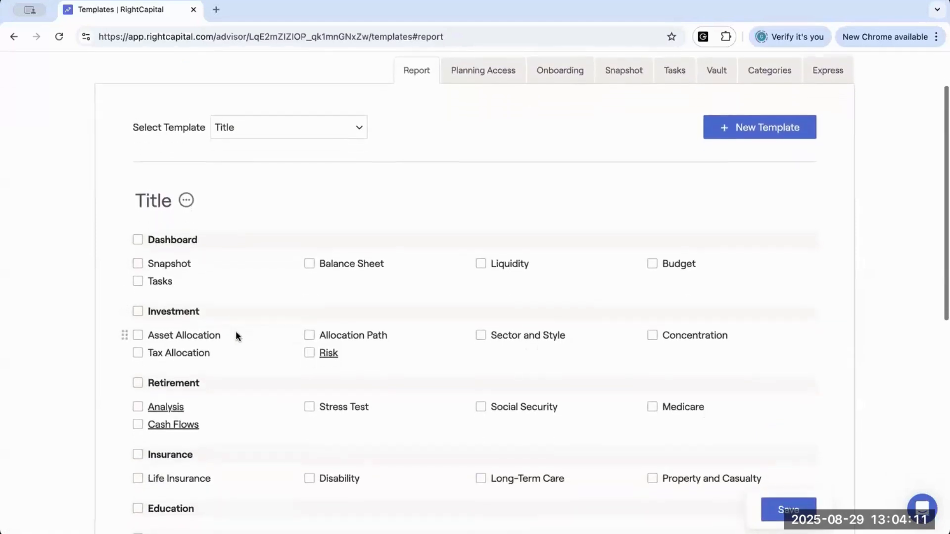
scroll(145, 271, down, 6)
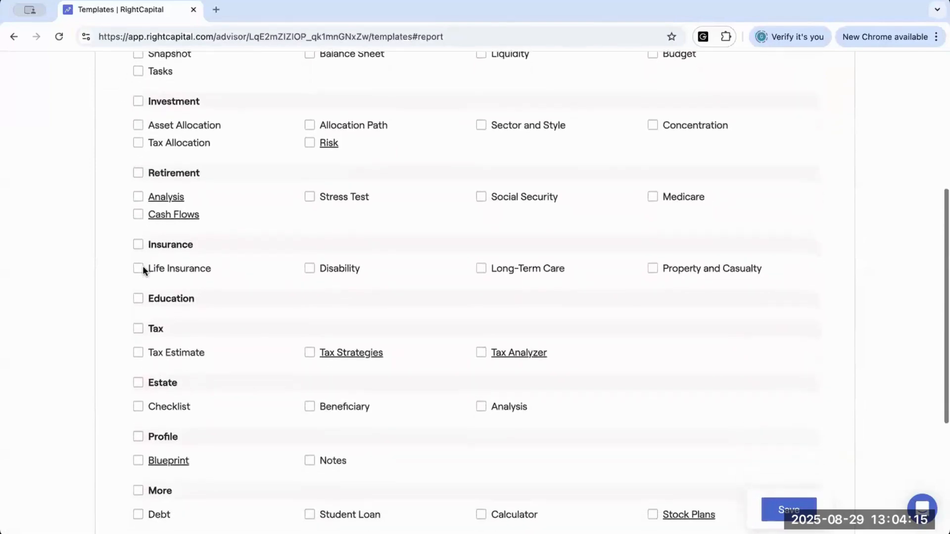
scroll(142, 270, up, 3)
click(139, 125)
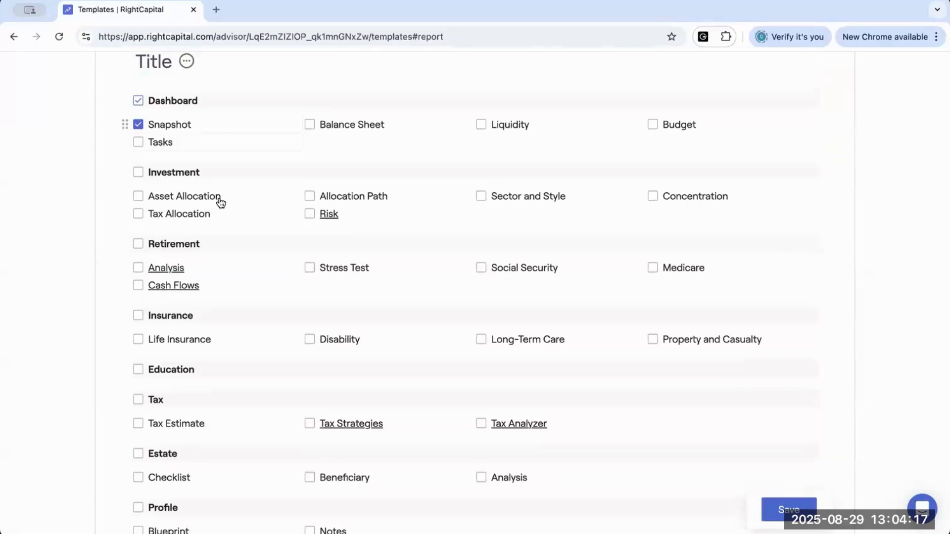
click(310, 198)
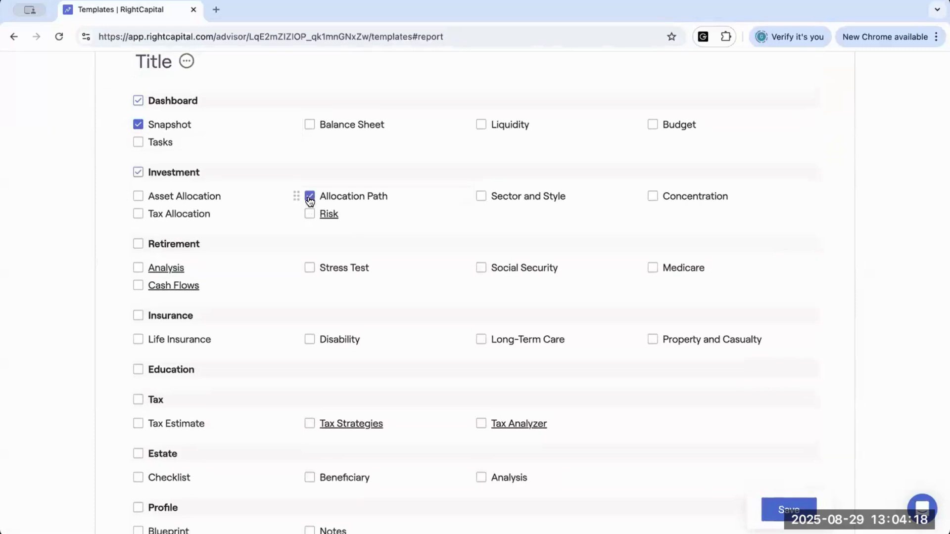
click(312, 269)
scroll(314, 268, down, 2)
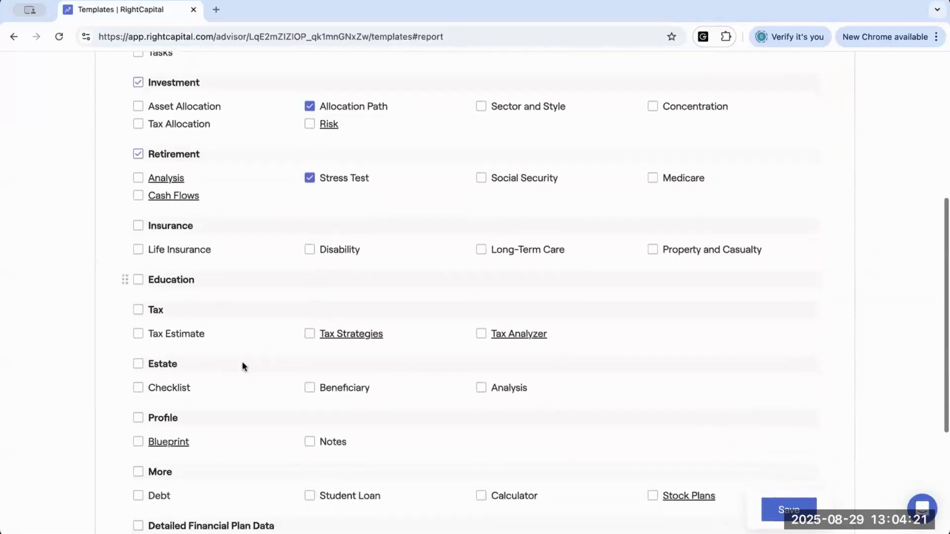
click(152, 448)
scroll(151, 451, down, 4)
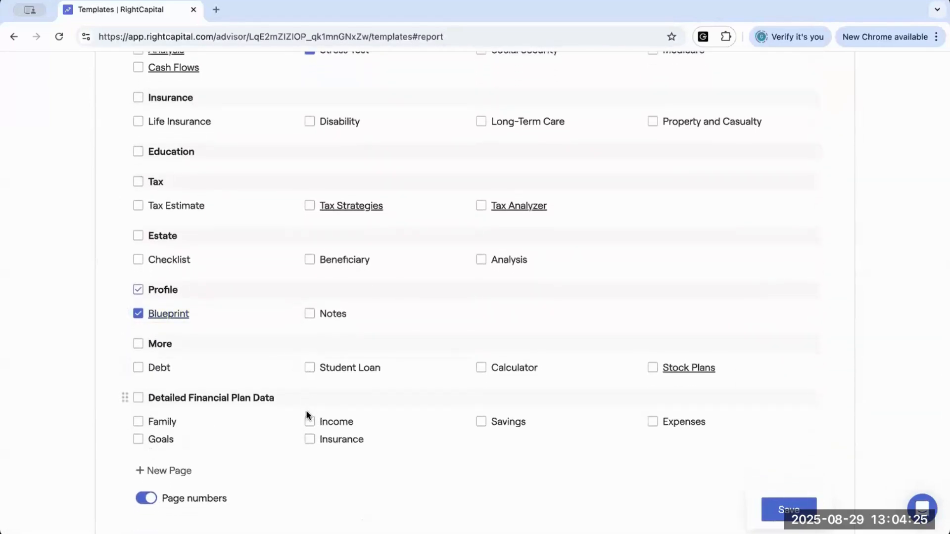
scroll(304, 358, up, 1)
scroll(304, 358, up, 2)
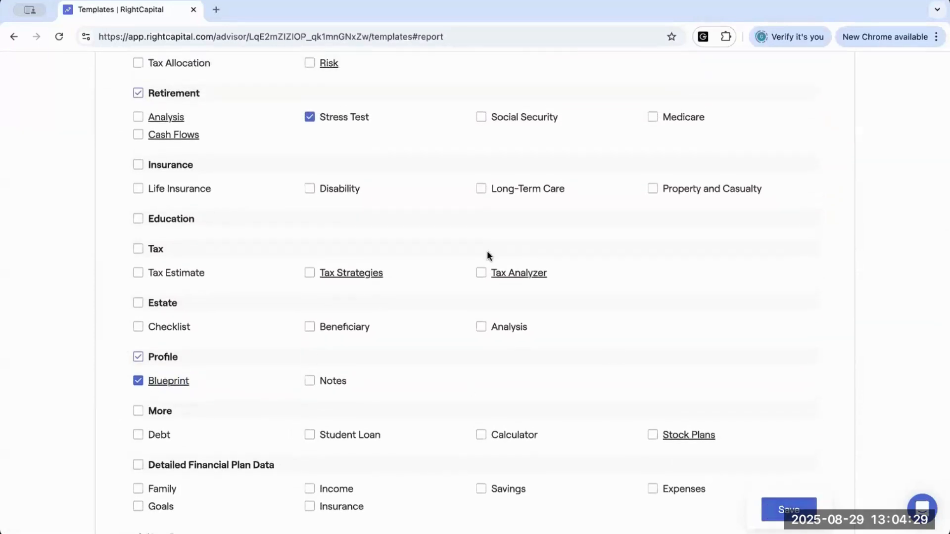
Open the Retirees report template and review which pages are included in each section.
scroll(488, 254, up, 9)
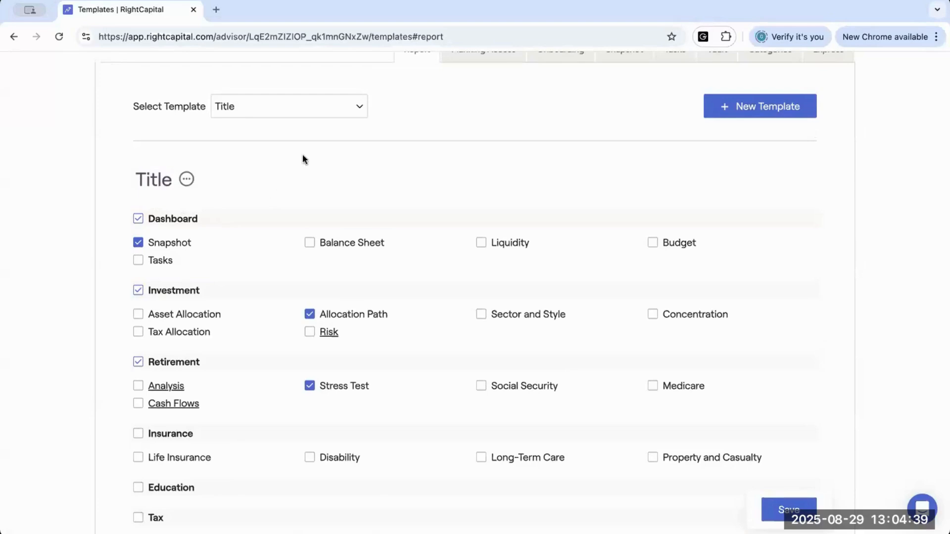
scroll(312, 153, up, 2)
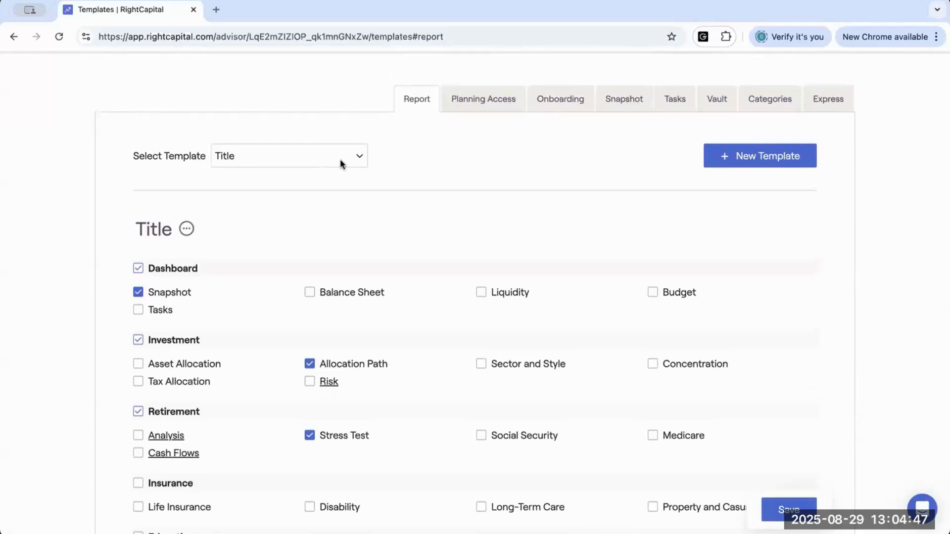
click(359, 159)
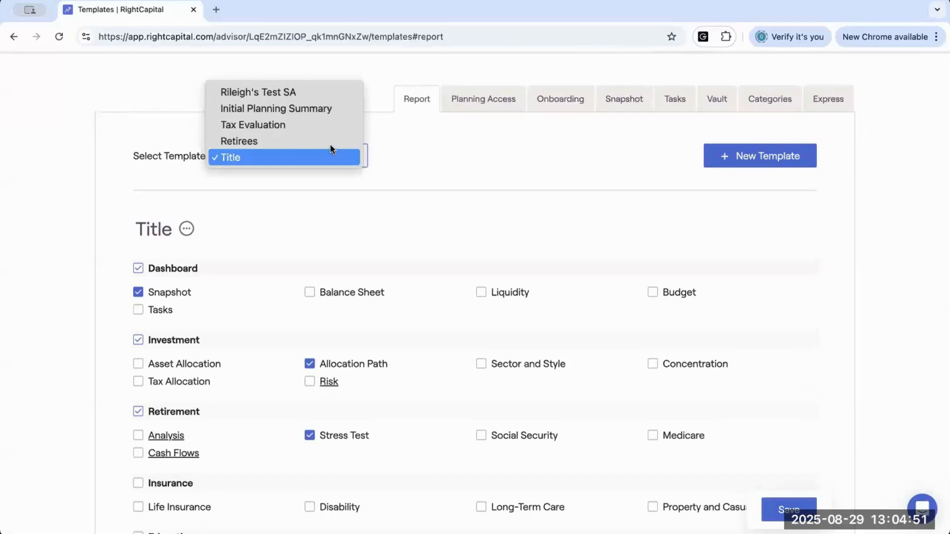
click(269, 145)
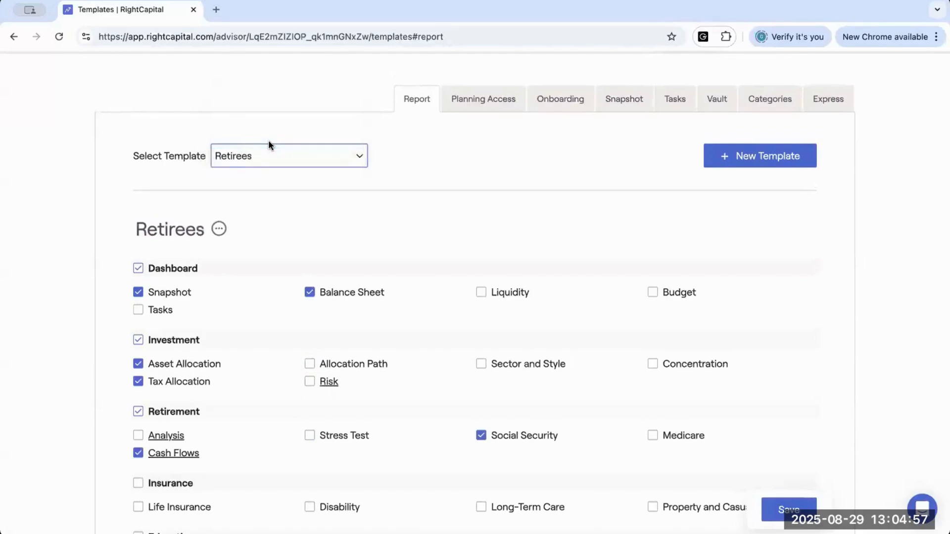
scroll(283, 204, down, 1)
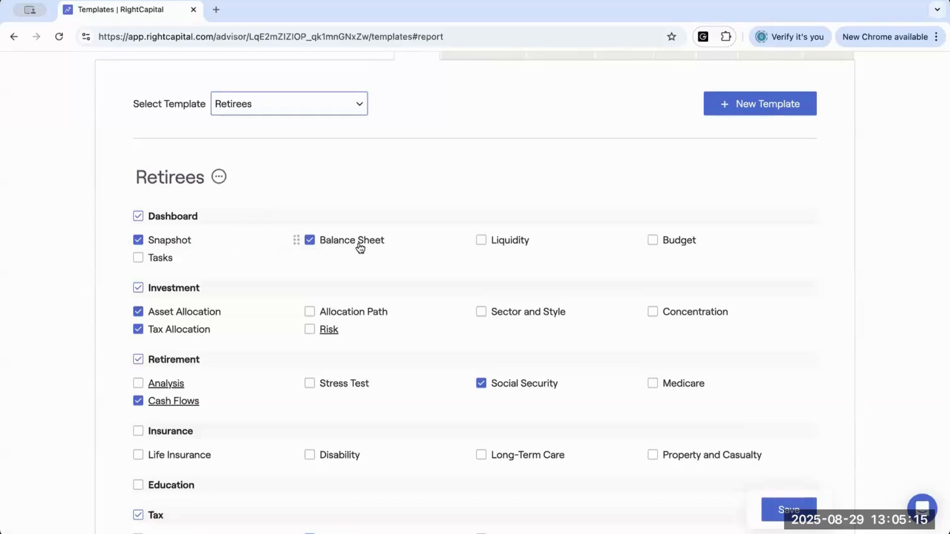
scroll(355, 250, down, 3)
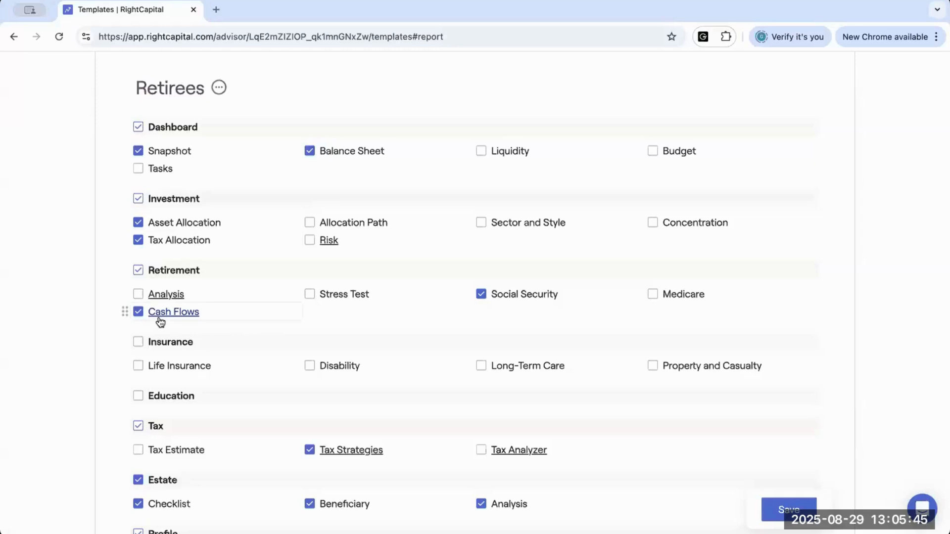
scroll(160, 322, down, 3)
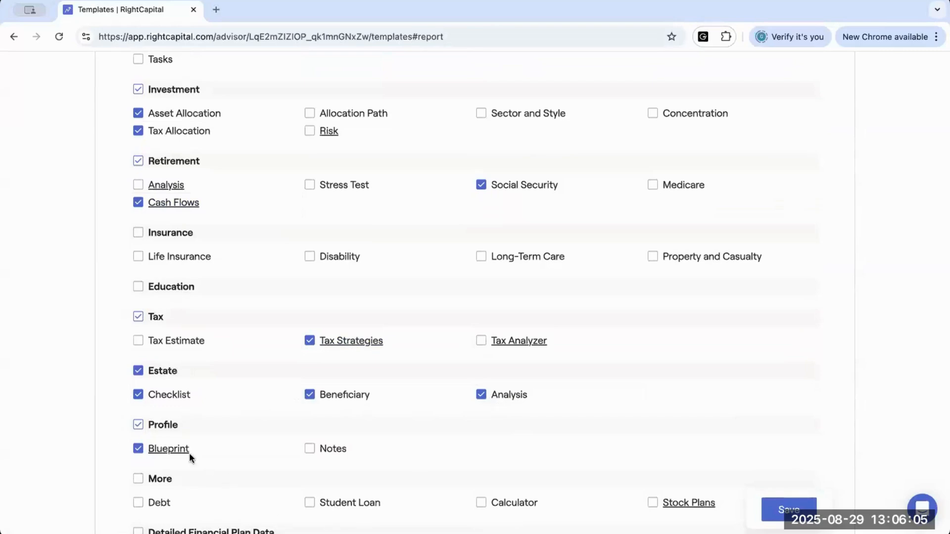
scroll(164, 451, down, 1)
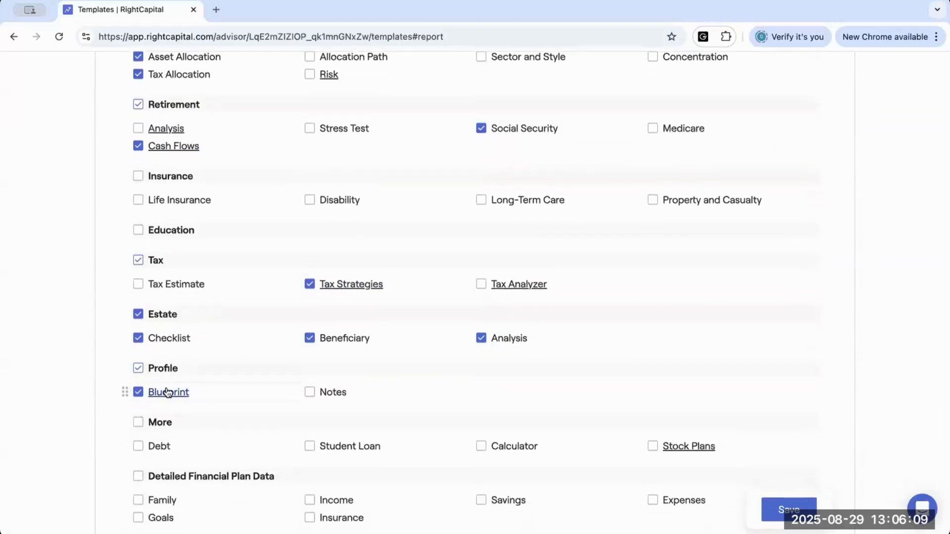
scroll(168, 392, down, 1)
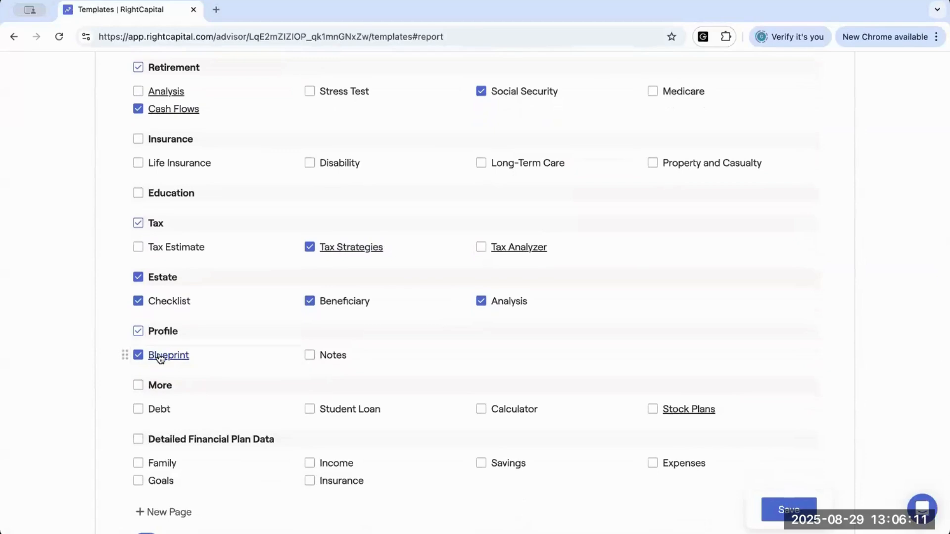
scroll(160, 357, down, 2)
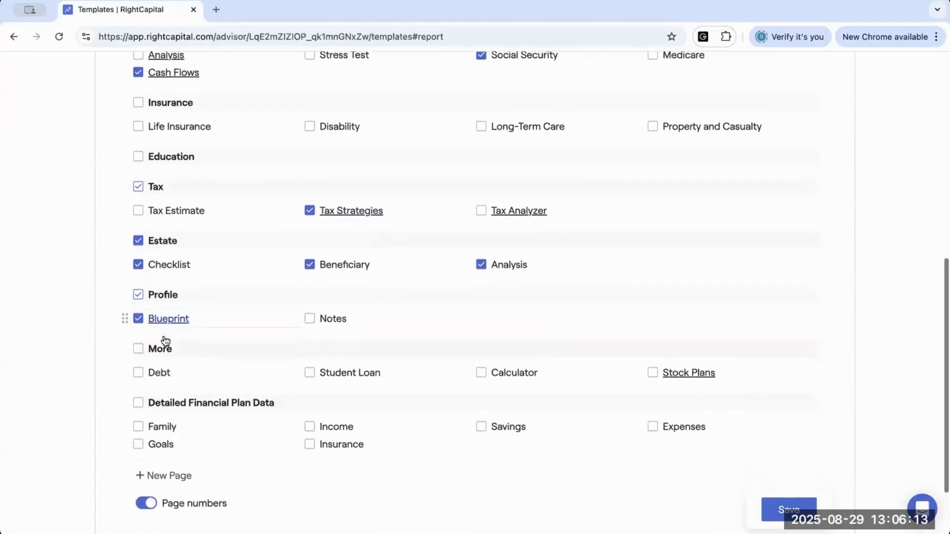
scroll(164, 339, up, 8)
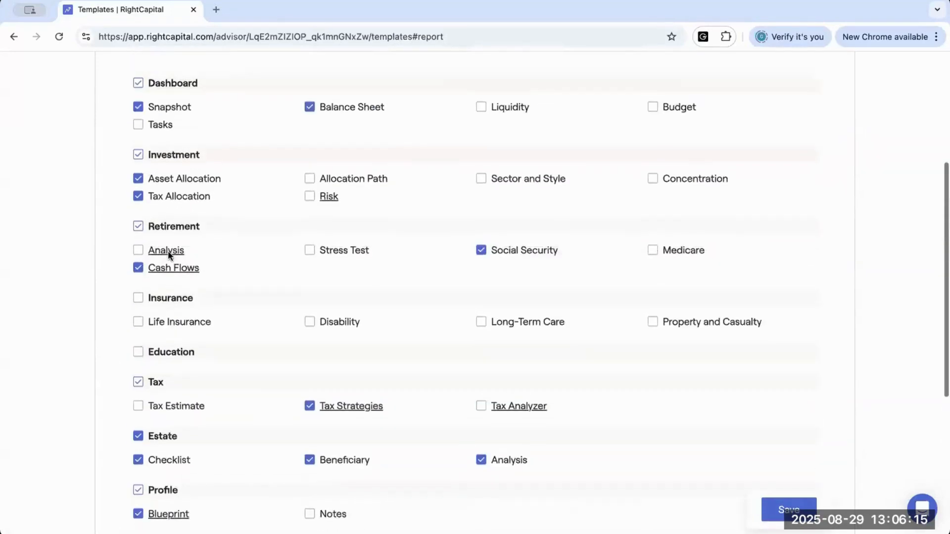
scroll(168, 250, up, 2)
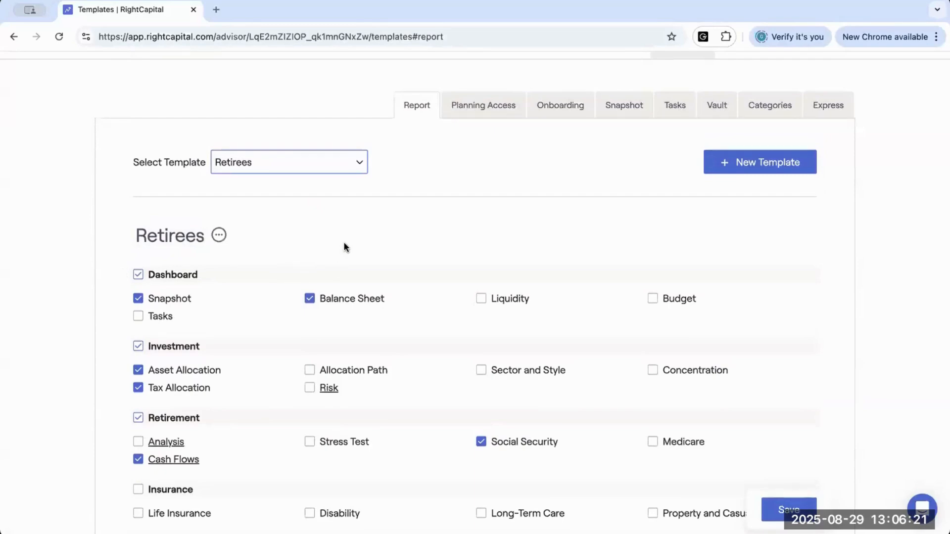
Switch to the Tax Evaluation report template and review its included pages down to the Tax section.
click(361, 167)
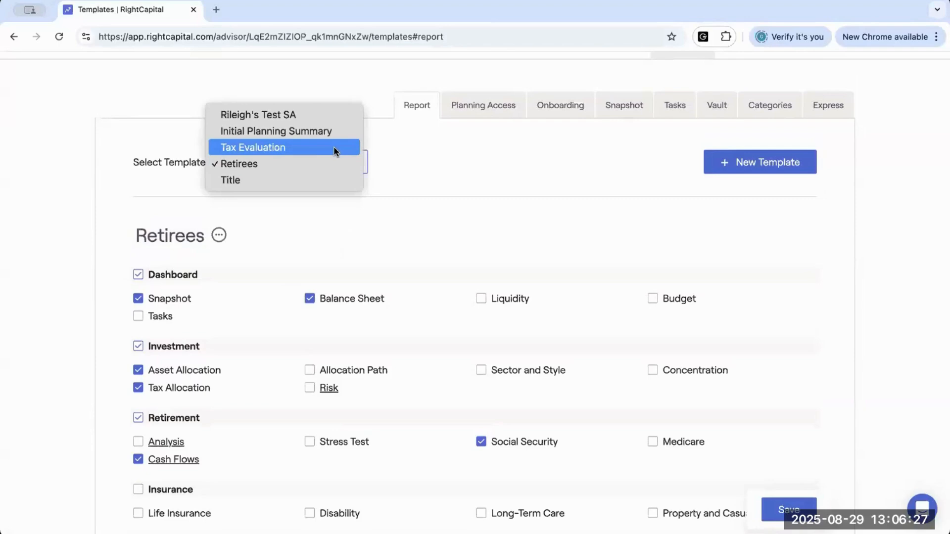
click(285, 148)
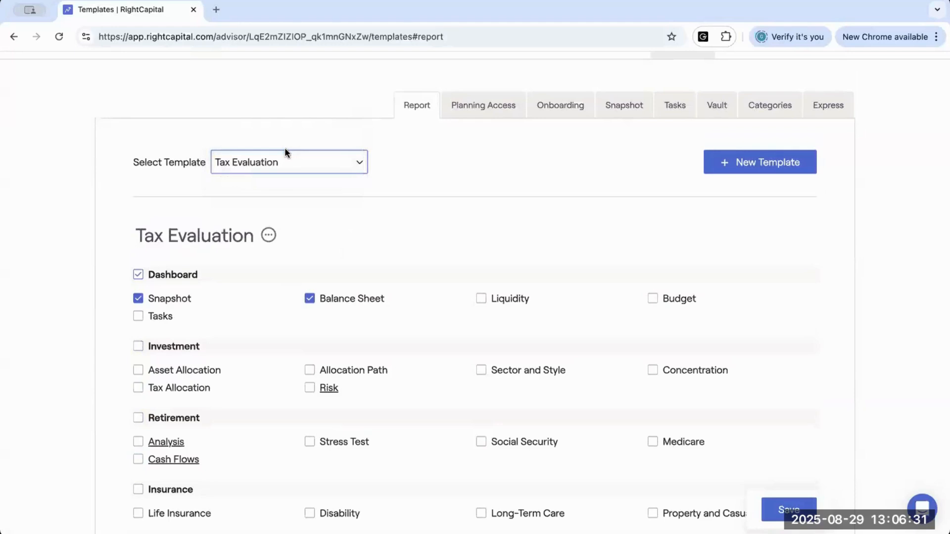
scroll(281, 236, down, 1)
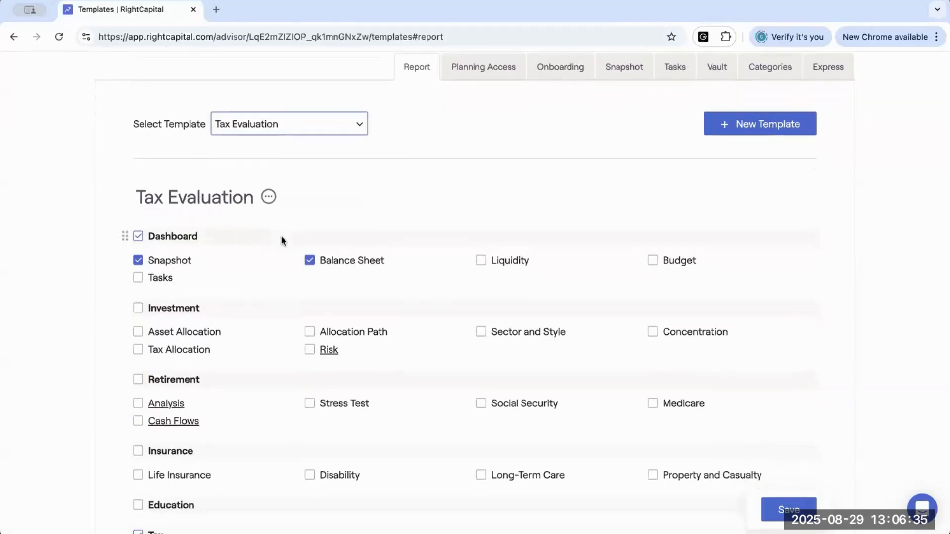
scroll(281, 237, down, 1)
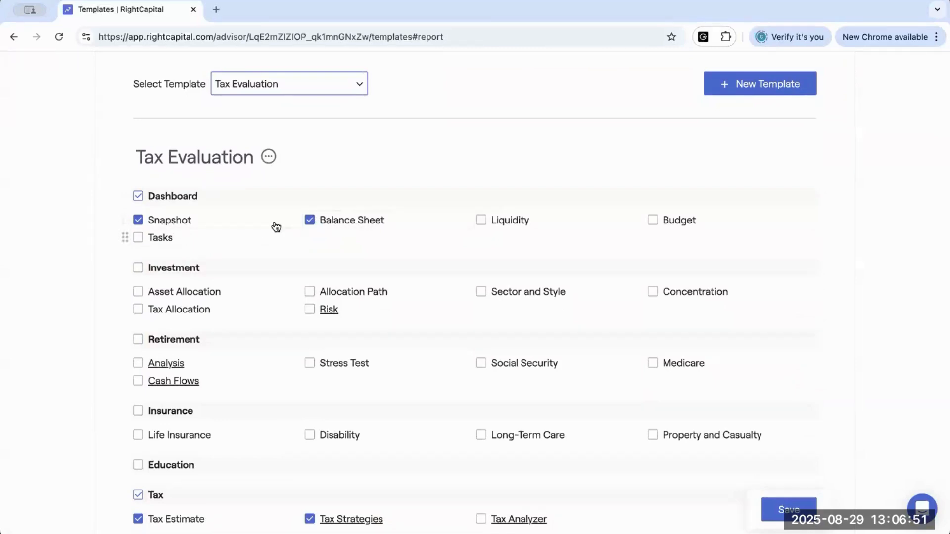
scroll(311, 244, down, 1)
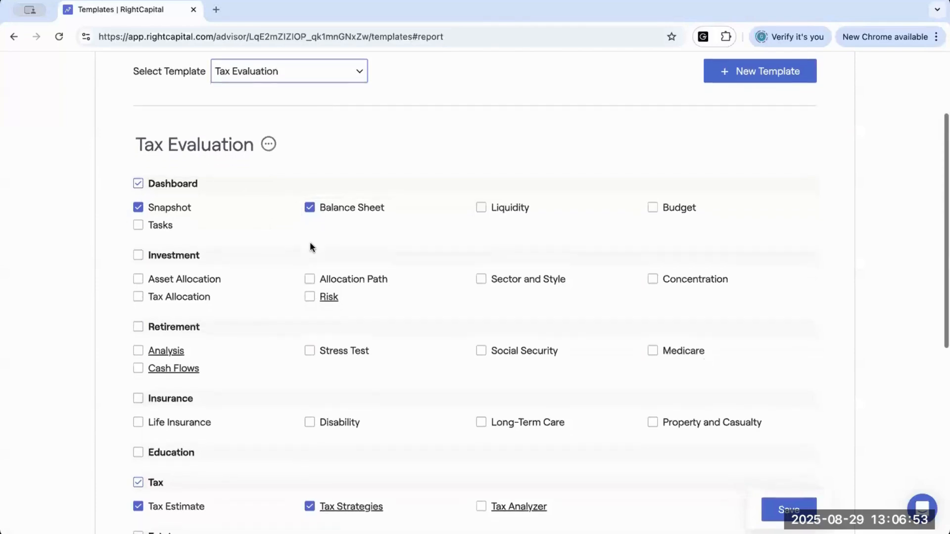
scroll(310, 243, down, 3)
scroll(311, 243, down, 2)
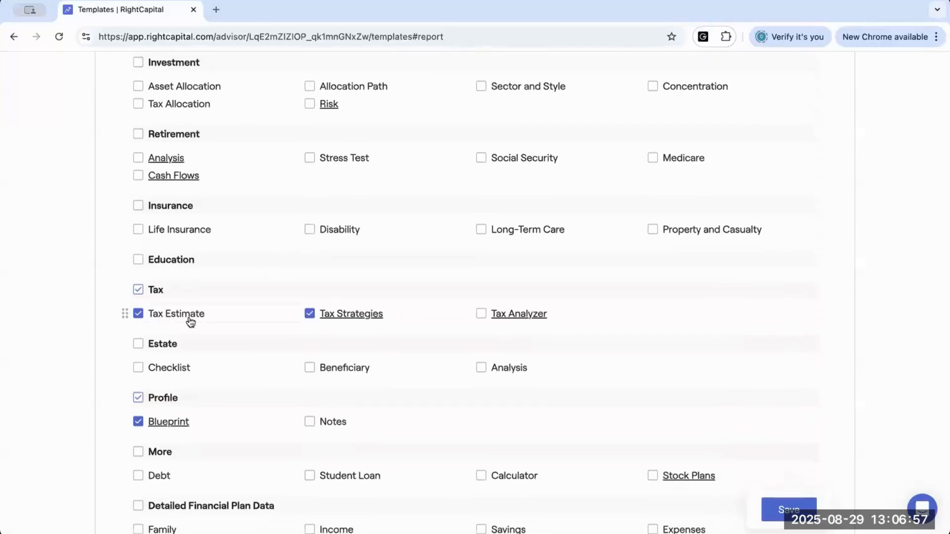
Add the Tax Analyzer page to the Tax section and confirm the section selection for Tax Strategies.
click(482, 317)
click(343, 316)
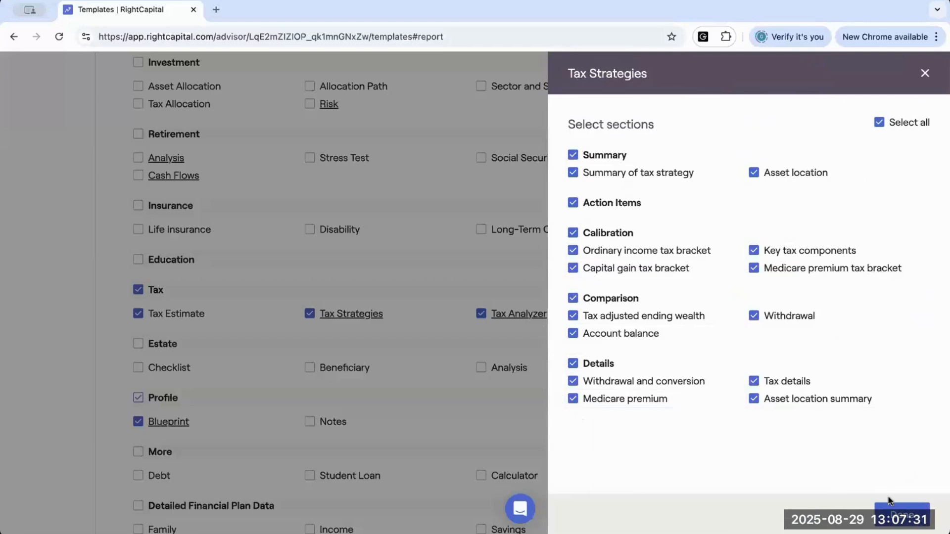
click(900, 513)
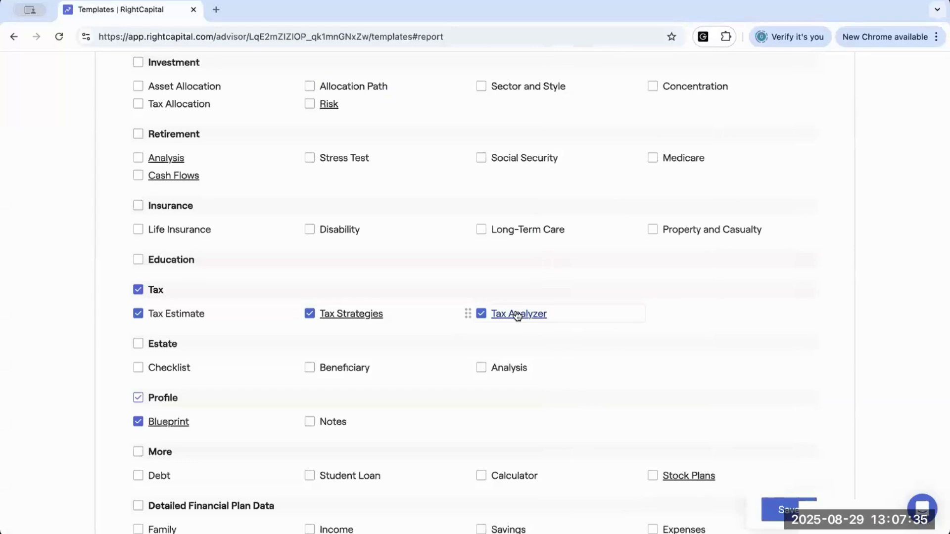
Check the remaining page selections of the Tax Evaluation template and save it.
scroll(441, 349, down, 3)
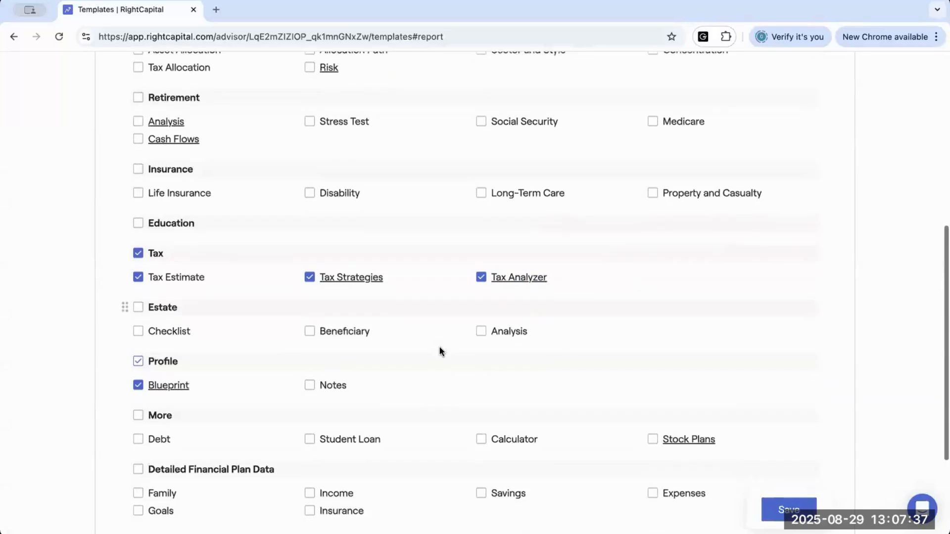
scroll(440, 346, down, 1)
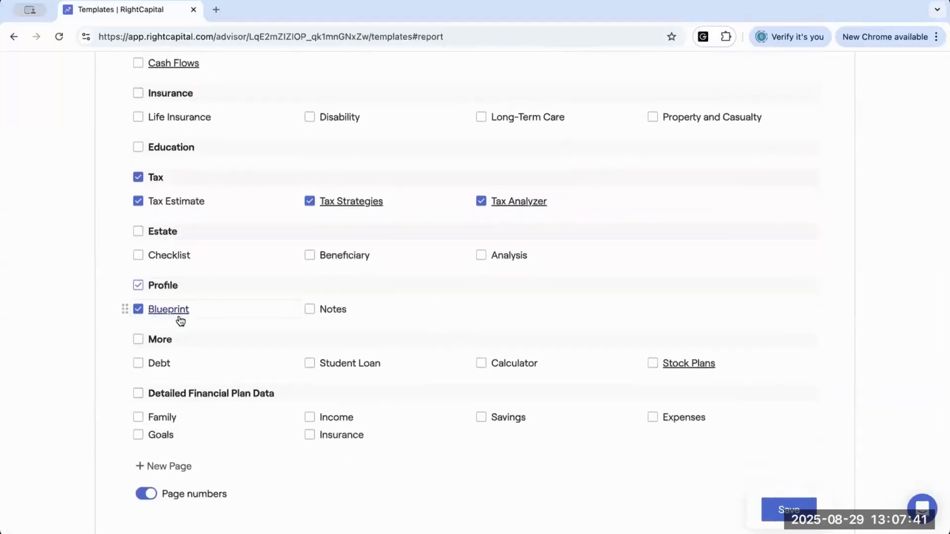
click(778, 514)
Switch to the Initial Planning Summary report template and review its included pages down to the Retirement section.
scroll(533, 421, up, 3)
scroll(532, 421, up, 5)
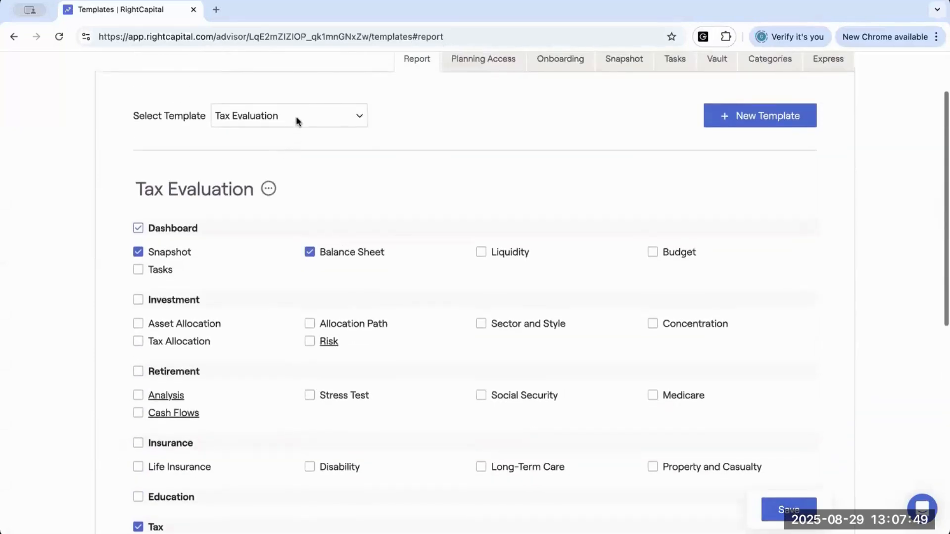
click(296, 117)
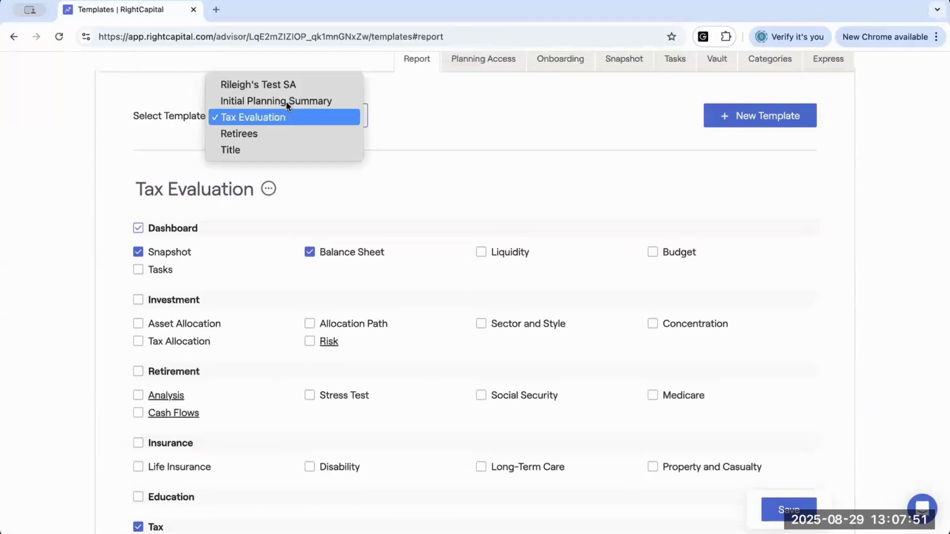
click(286, 102)
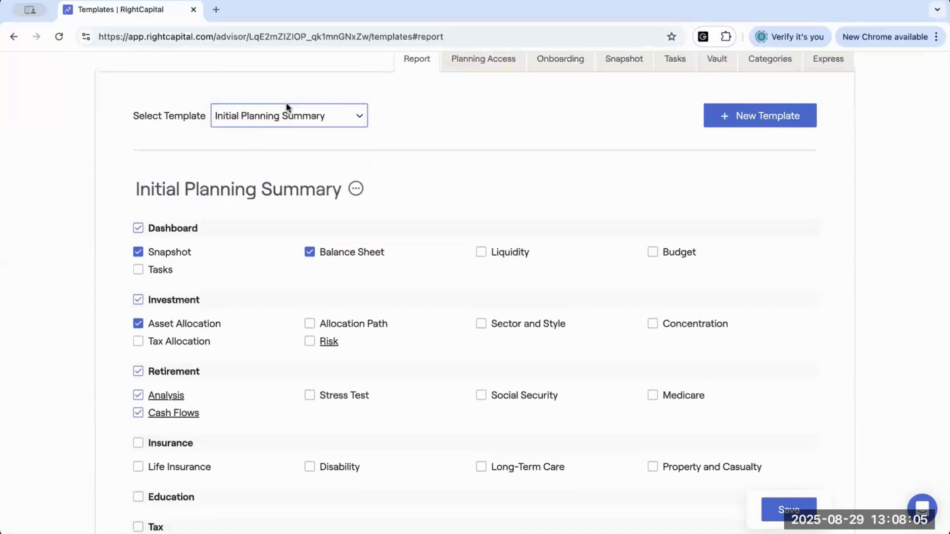
scroll(332, 263, down, 1)
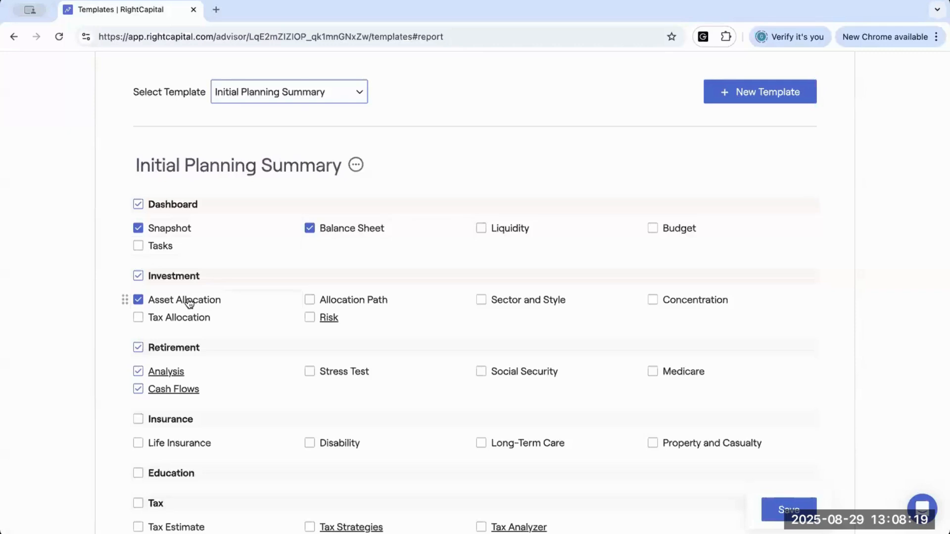
scroll(148, 365, down, 3)
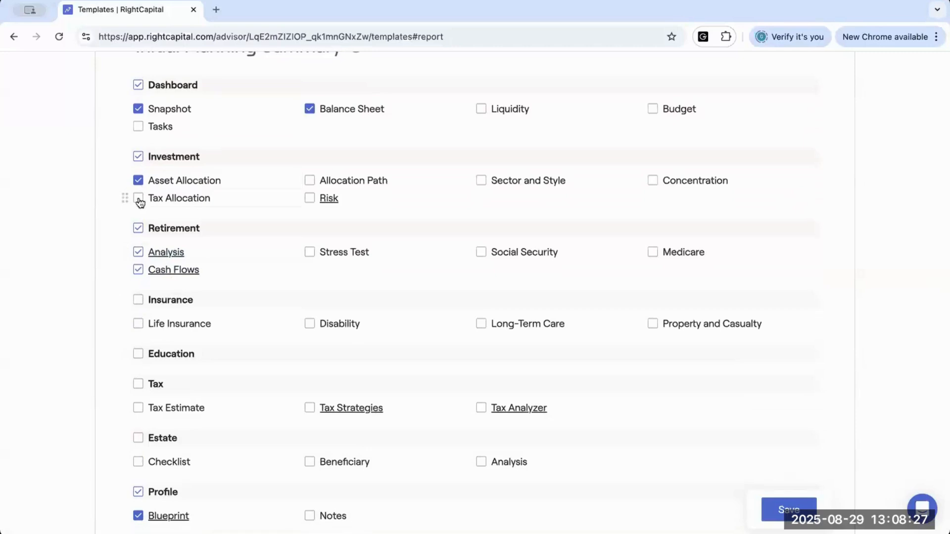
Check which sections are selected for the Retirement Analysis and Cash Flows pages of the Initial Planning Summary template.
click(164, 254)
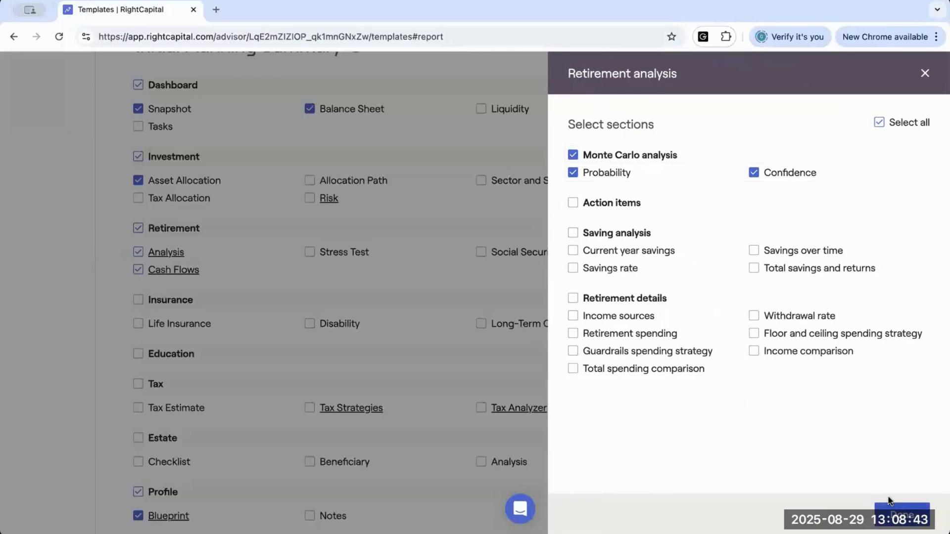
click(902, 511)
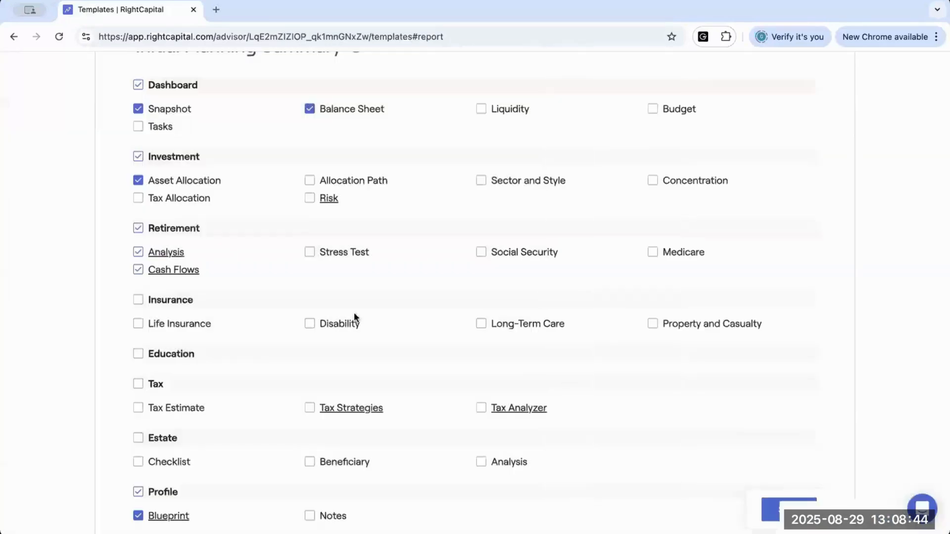
click(160, 274)
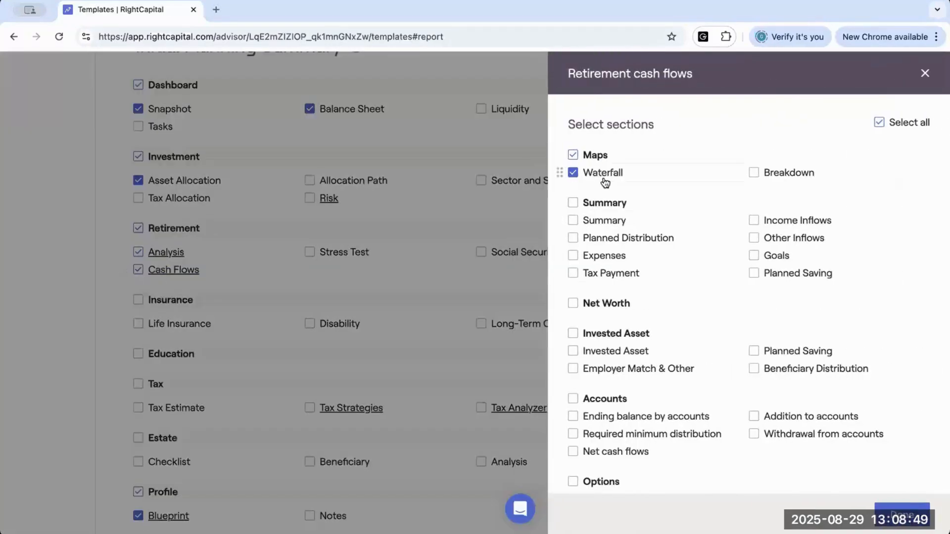
click(901, 511)
Review the remaining page selections of the Initial Planning Summary template and the list of available report templates.
scroll(394, 397, down, 3)
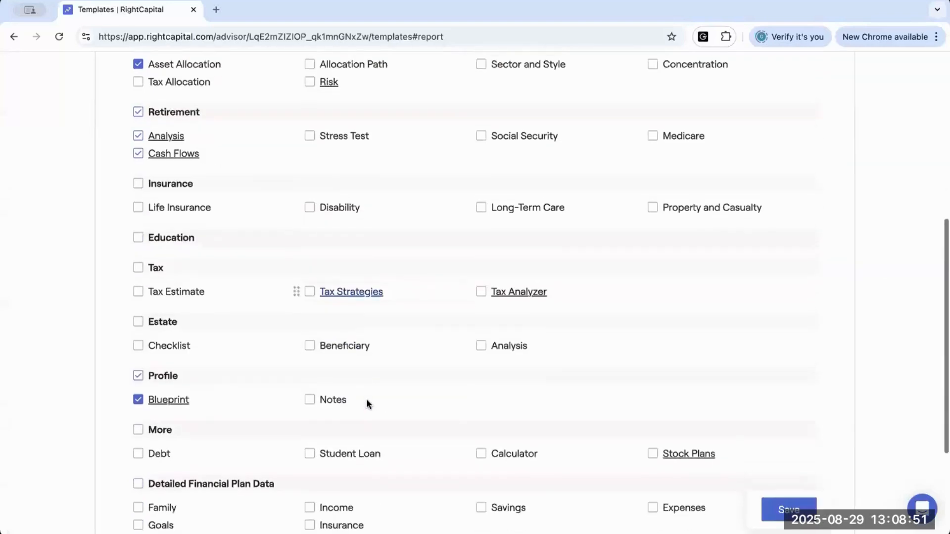
scroll(169, 396, down, 2)
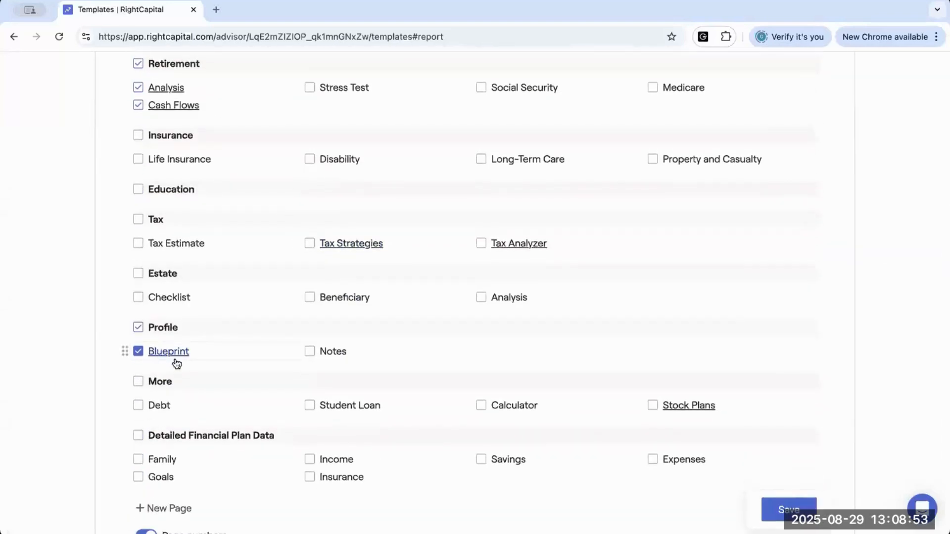
scroll(183, 365, down, 2)
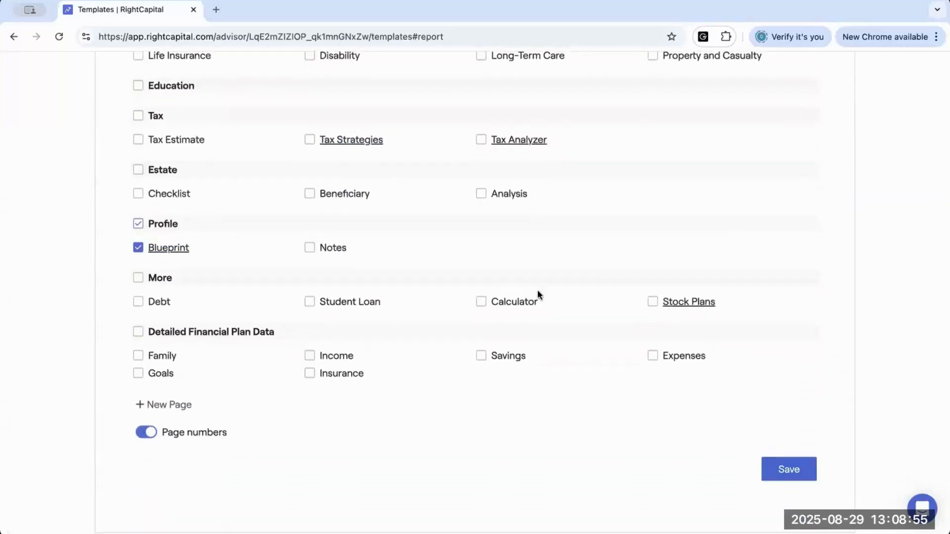
scroll(538, 294, up, 1)
scroll(538, 290, up, 8)
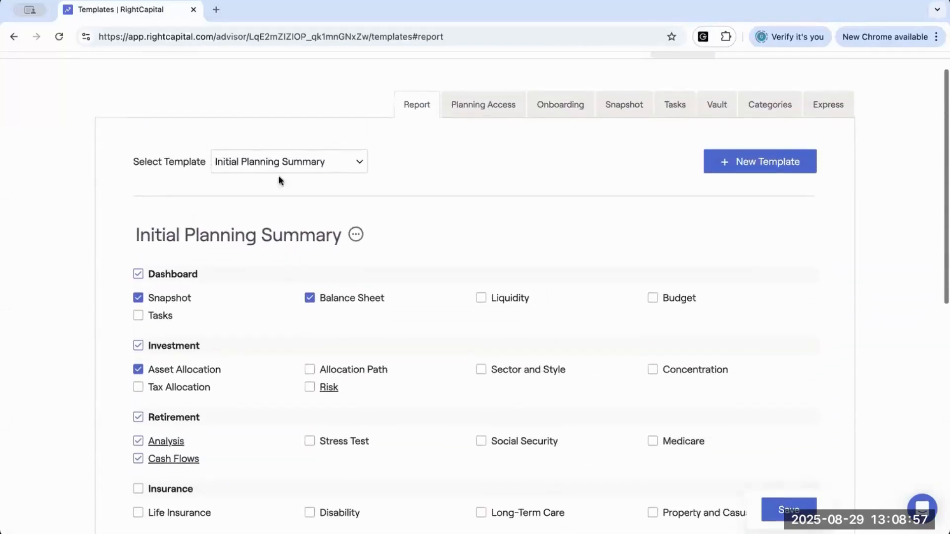
click(320, 162)
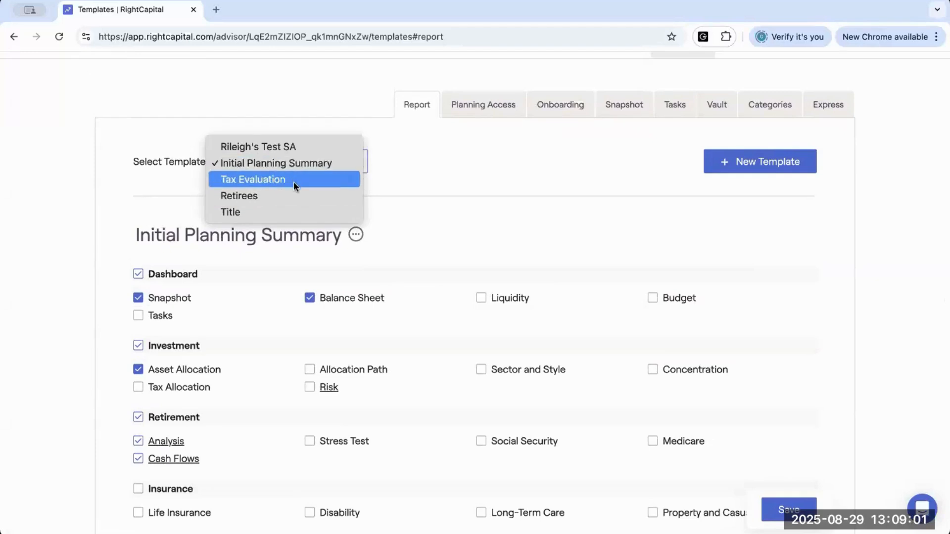
click(429, 186)
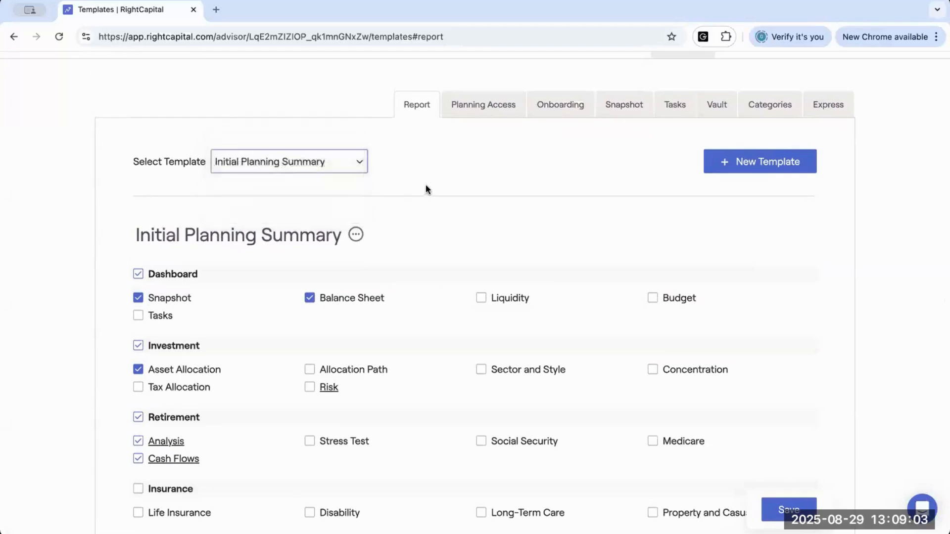
scroll(359, 166, up, 2)
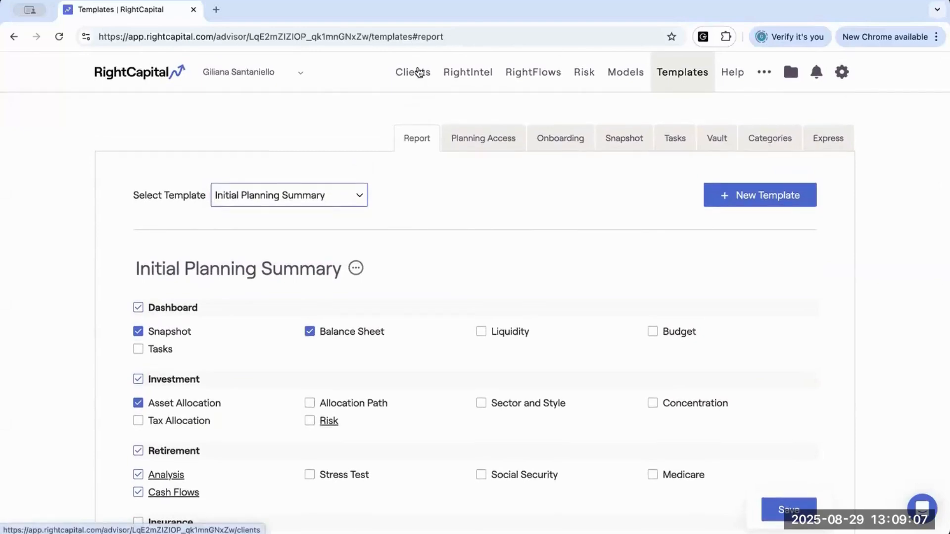
Open a sample client's plan from the client list and go to its Report page.
click(419, 72)
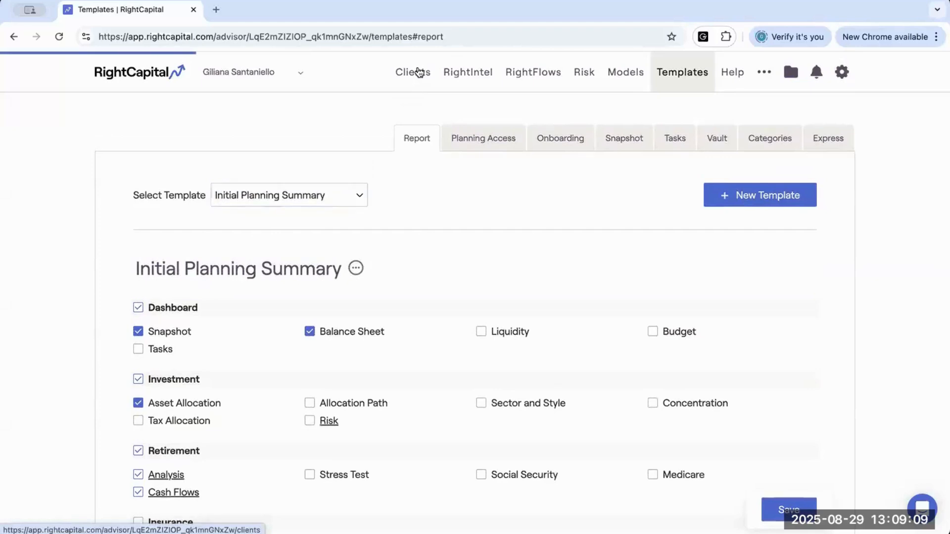
scroll(272, 381, down, 2)
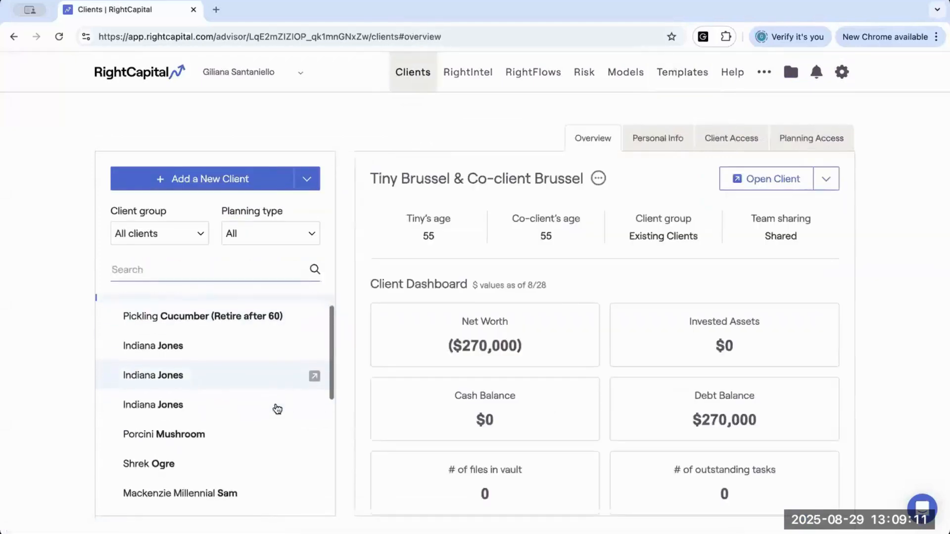
click(314, 453)
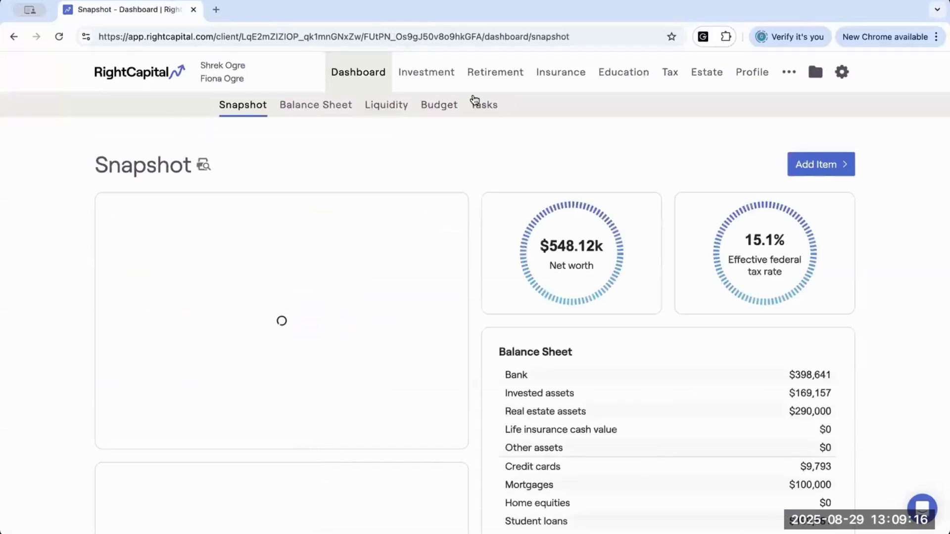
click(842, 71)
click(644, 106)
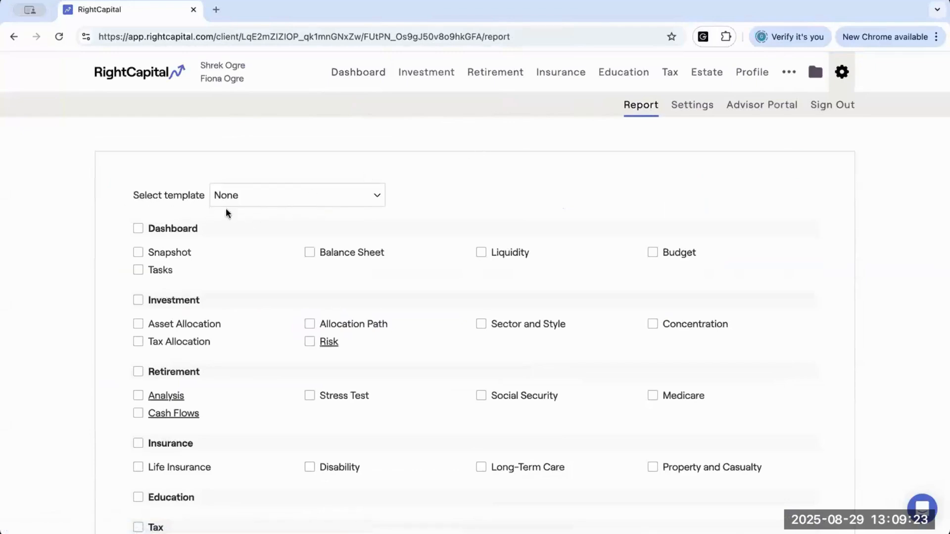
Apply the Initial Planning Summary template to the client's report and download the selected pages.
click(256, 195)
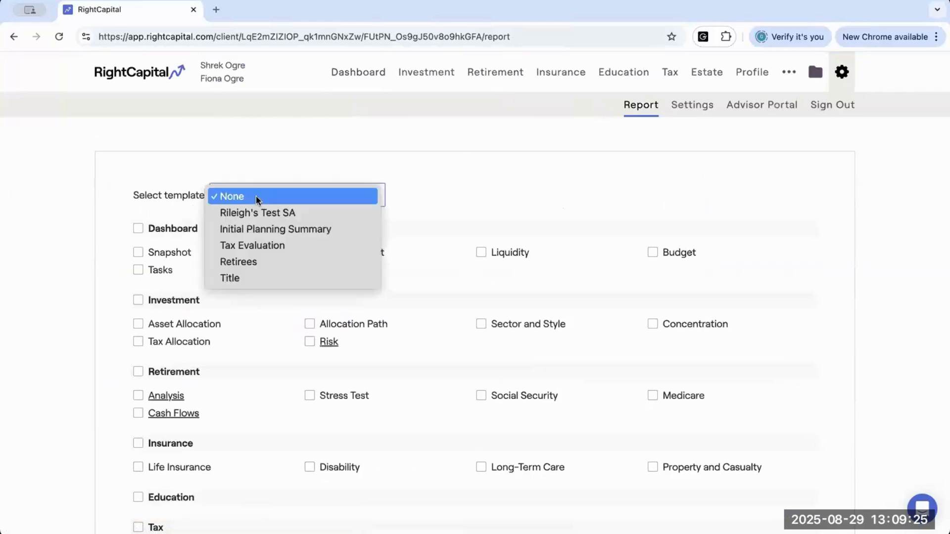
click(268, 230)
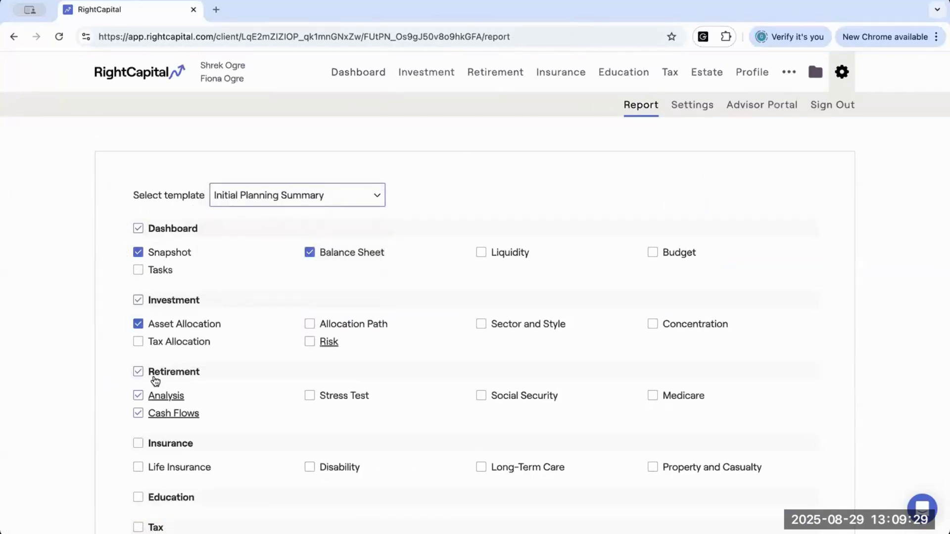
scroll(154, 381, down, 6)
scroll(155, 380, down, 2)
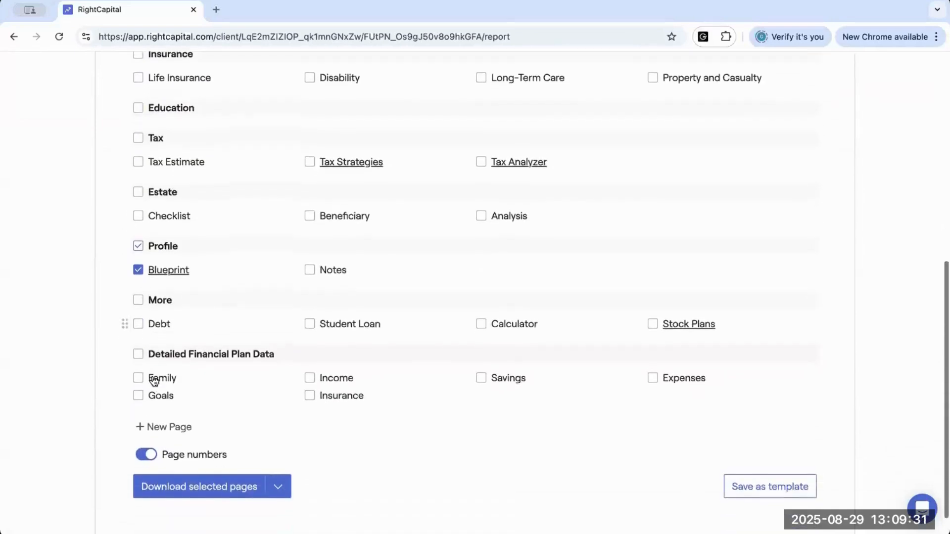
click(221, 489)
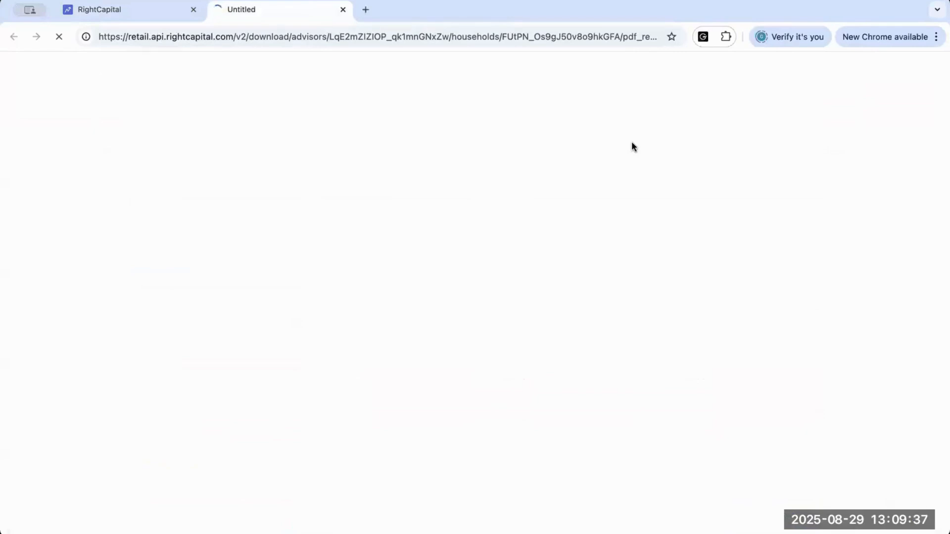
click(139, 11)
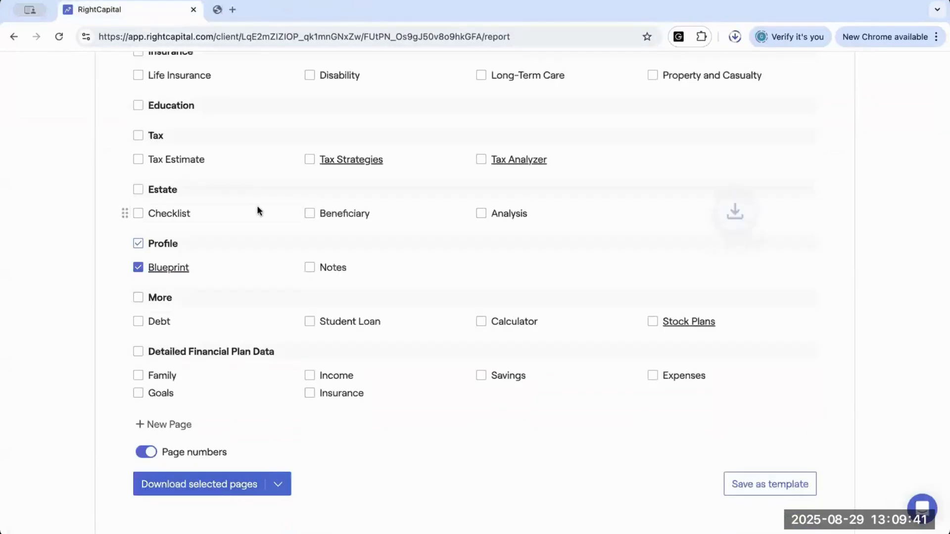
Set the client report's template to None to clear the page selection.
scroll(596, 80, up, 1)
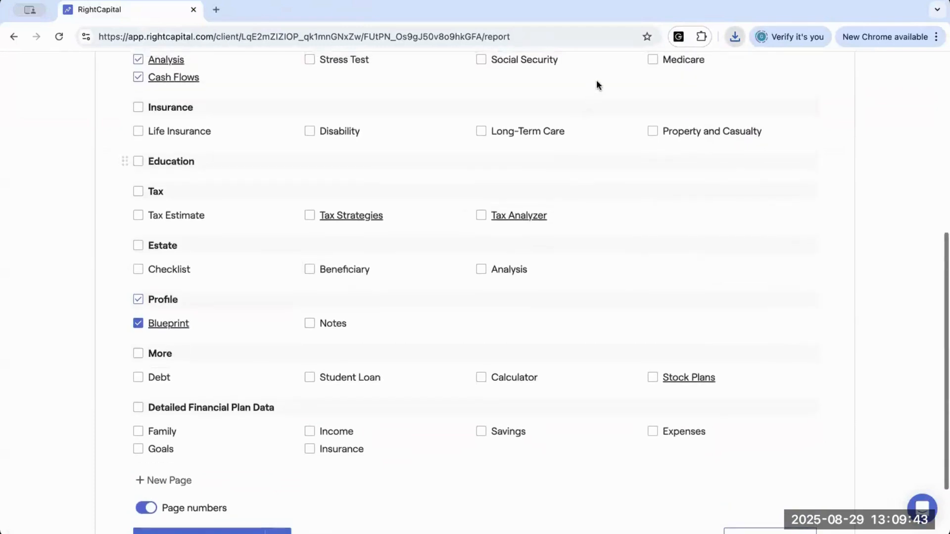
scroll(366, 251, up, 3)
scroll(367, 252, up, 2)
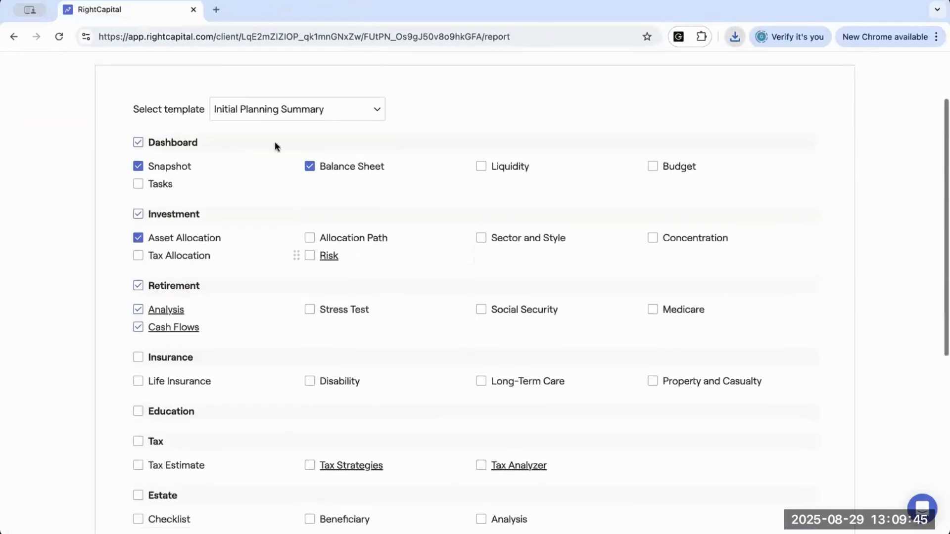
click(277, 109)
click(266, 79)
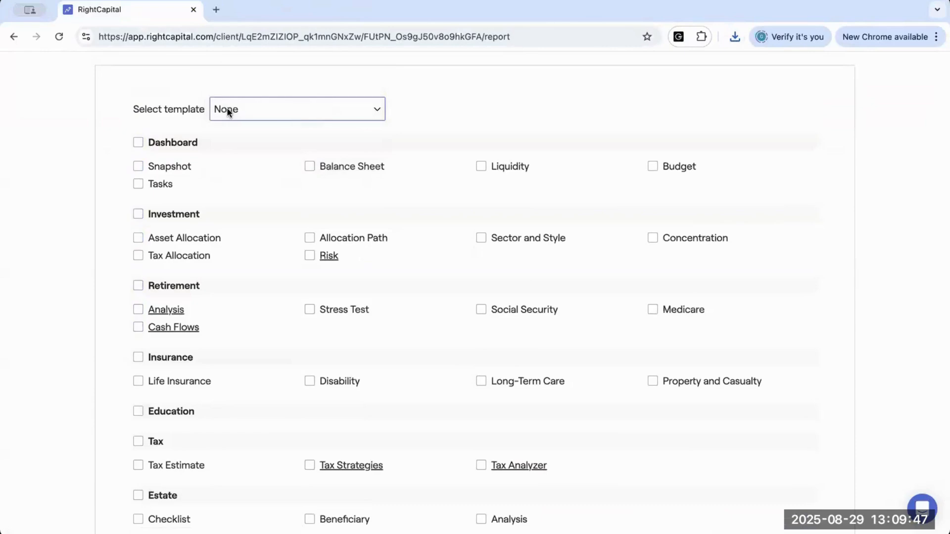
Include the Snapshot, Risk, Stress Test, Disability and Tax Strategies pages in the client's report.
click(309, 256)
click(310, 309)
scroll(309, 398, down, 1)
scroll(308, 347, down, 2)
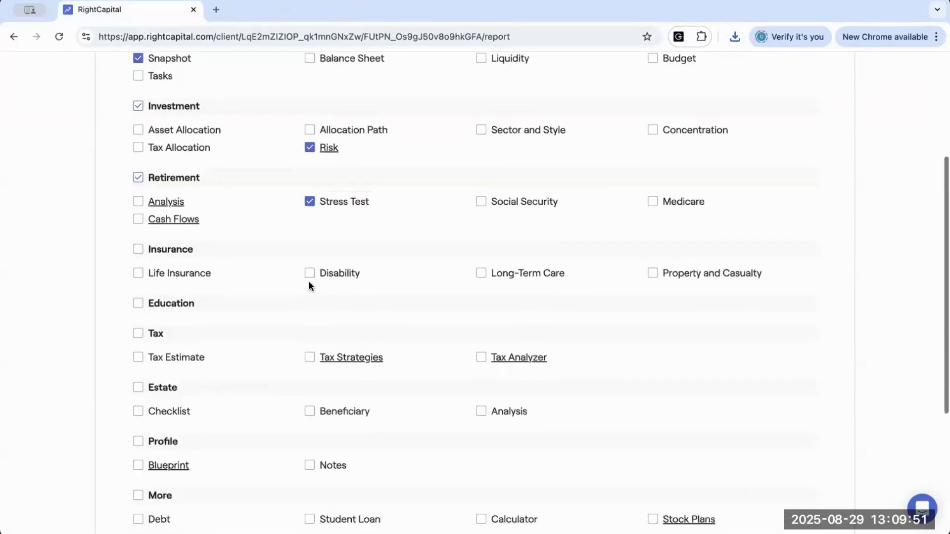
click(309, 274)
click(308, 357)
scroll(309, 363, down, 3)
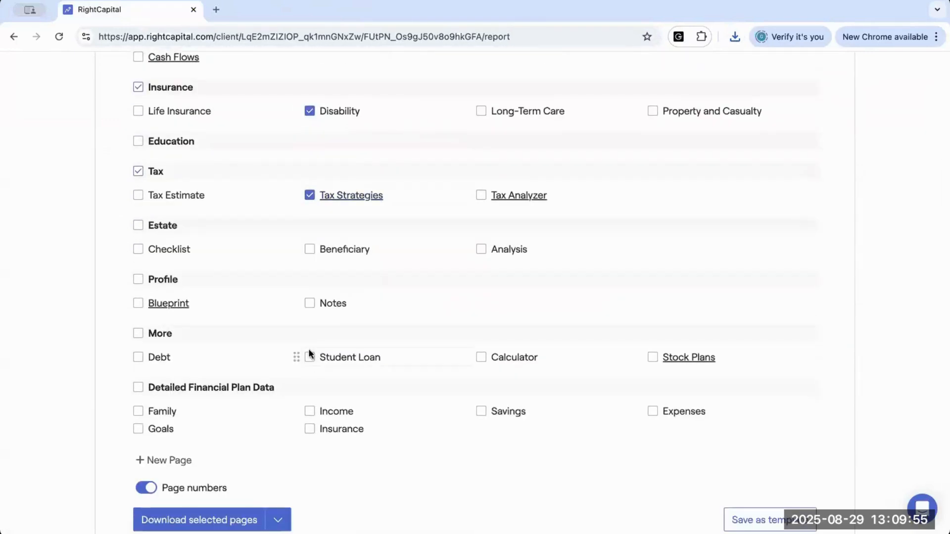
Check the custom page selection and save it as a new report template named Planning Sample.
scroll(321, 232, up, 8)
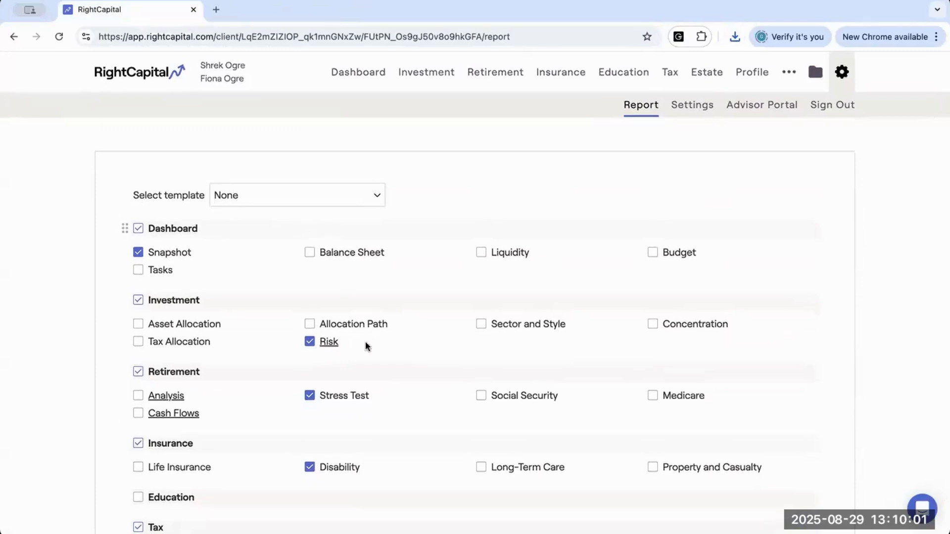
scroll(365, 342, down, 2)
scroll(365, 344, down, 6)
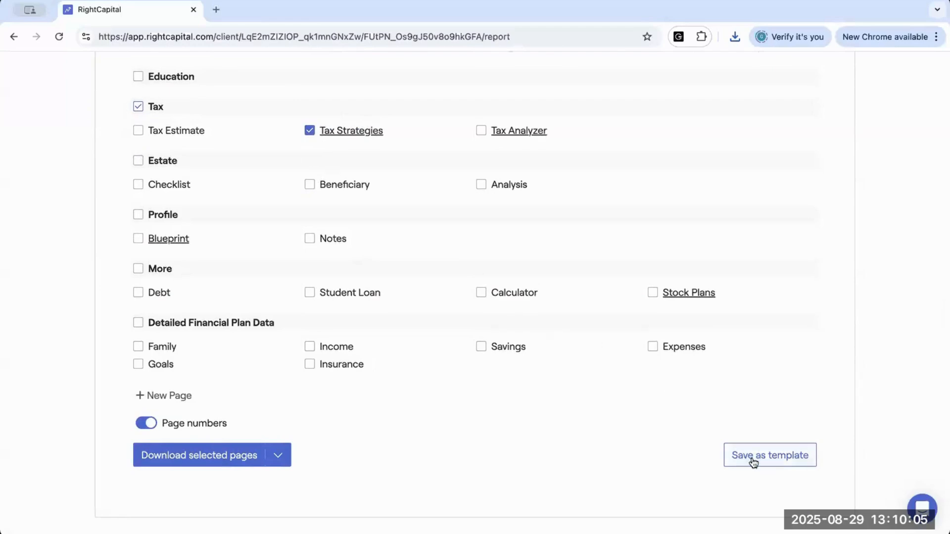
click(770, 457)
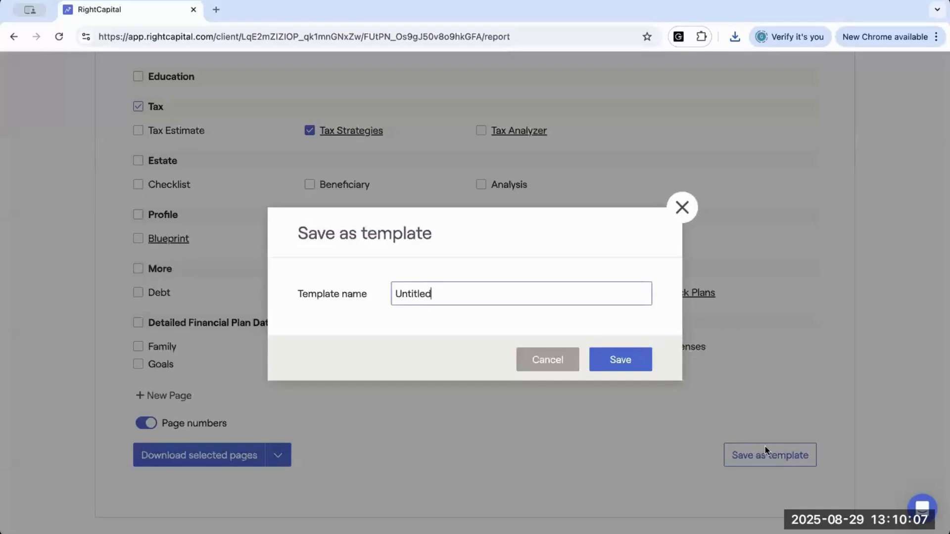
drag(444, 290, 389, 293)
text(Planning )
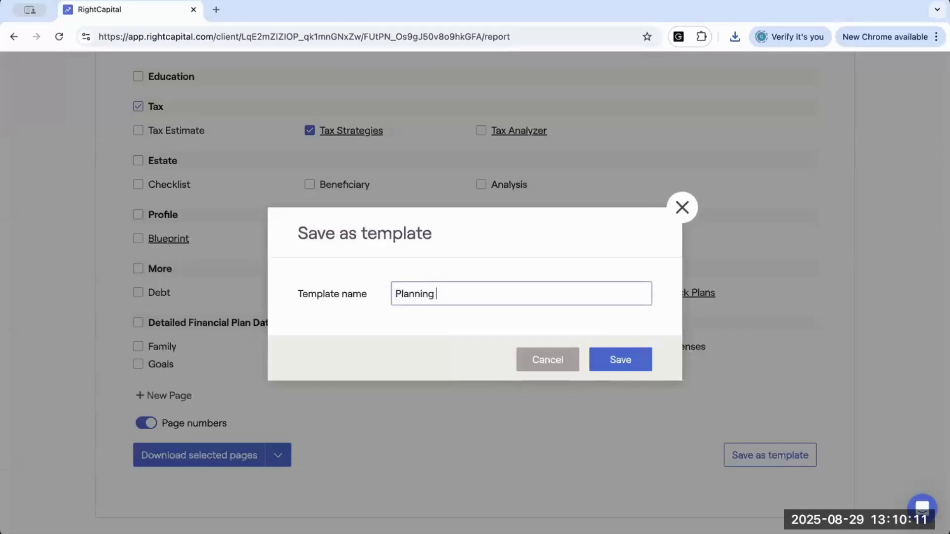
text(Sample)
click(612, 360)
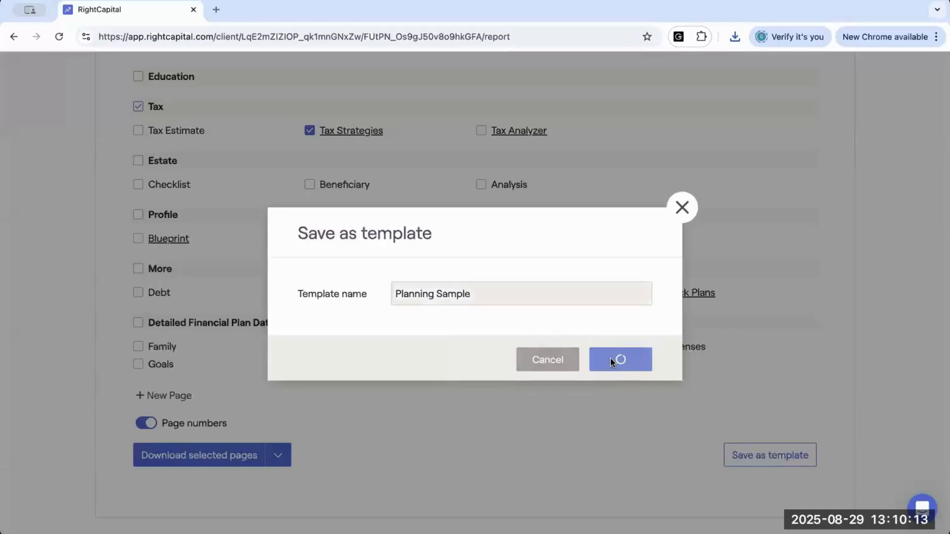
scroll(474, 271, up, 5)
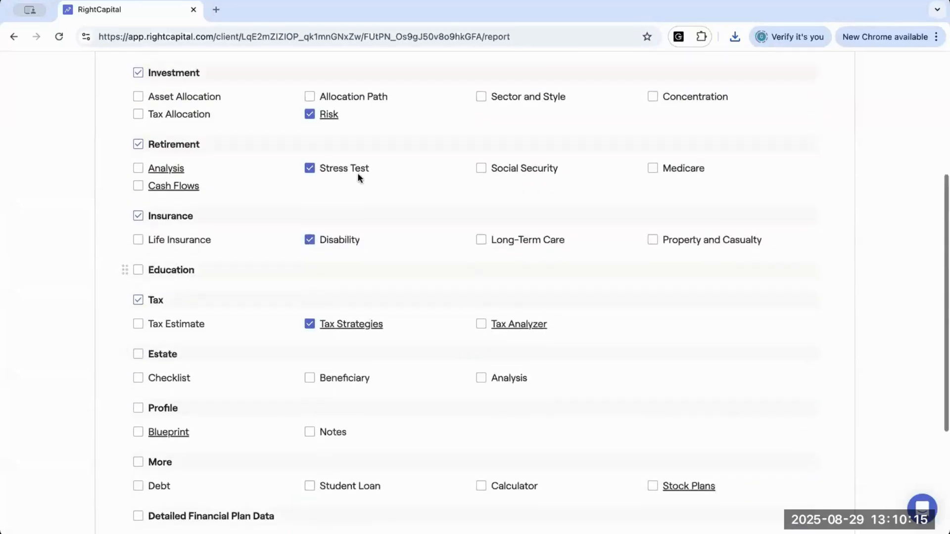
Check the client report's template list for the saved Planning Sample template and review the pages it includes.
scroll(319, 146, up, 1)
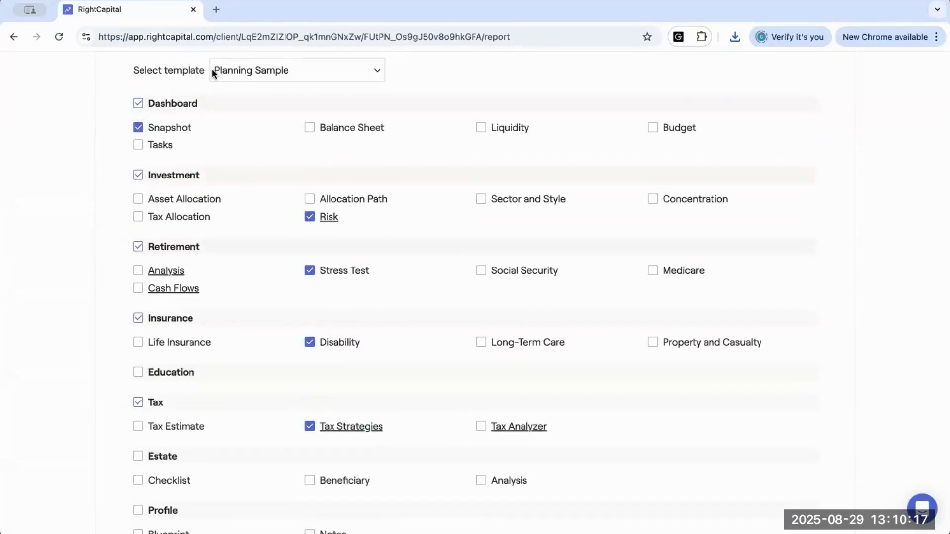
click(233, 72)
scroll(237, 72, up, 2)
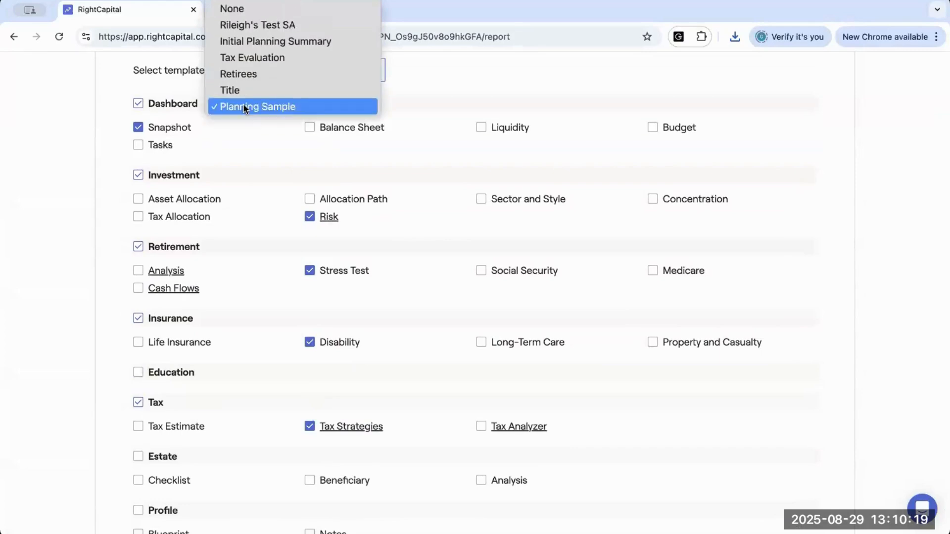
click(245, 146)
scroll(244, 149, up, 2)
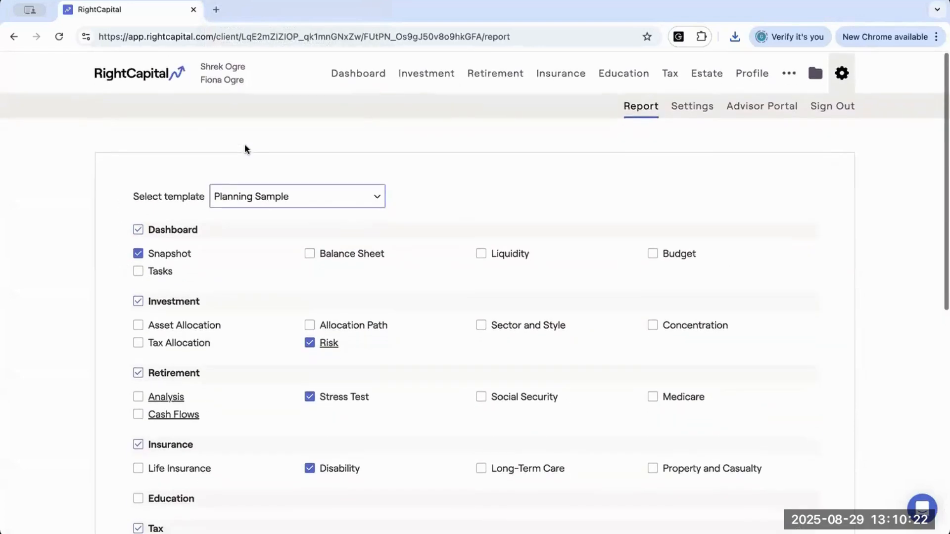
click(338, 205)
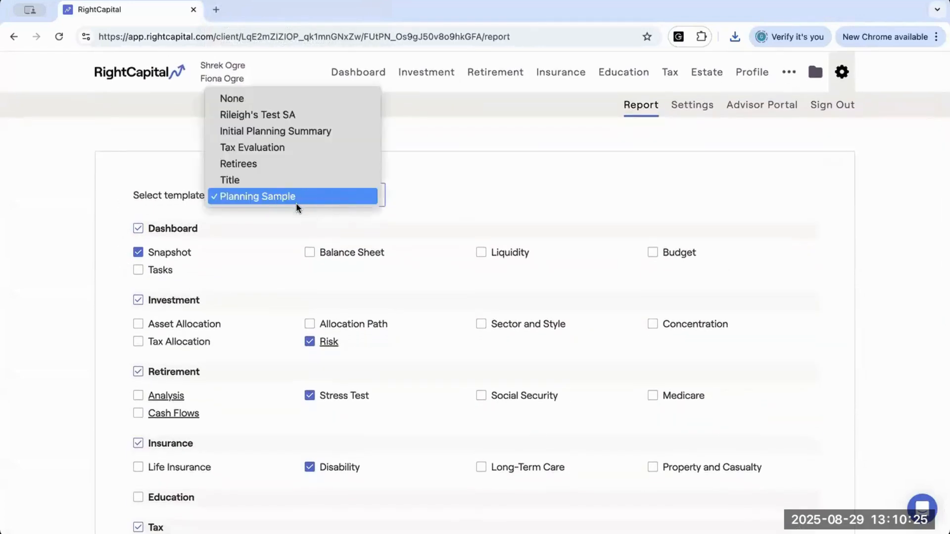
click(263, 250)
scroll(278, 237, down, 1)
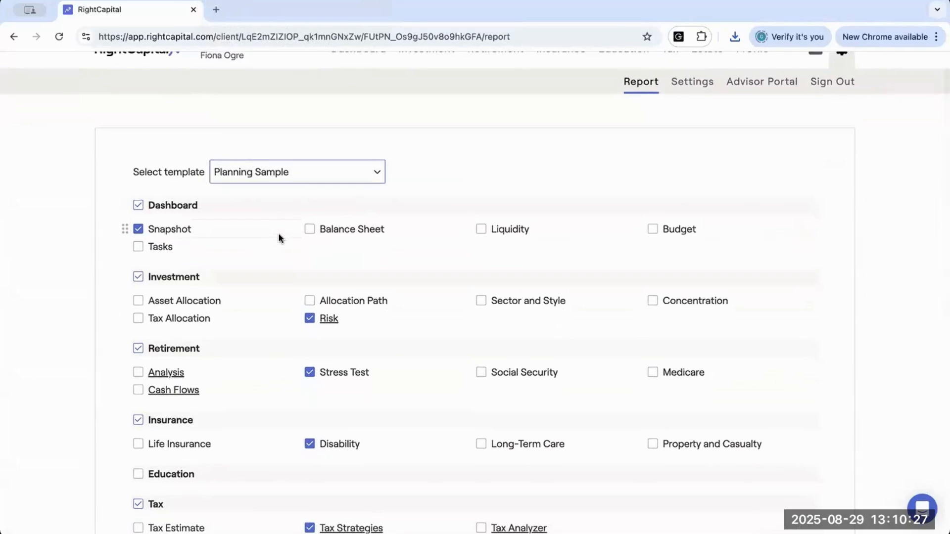
scroll(352, 272, down, 3)
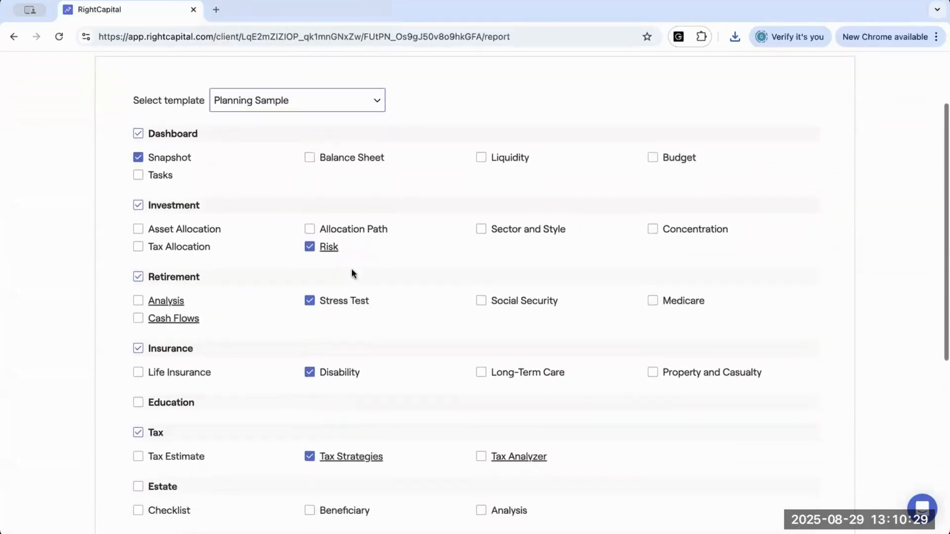
scroll(352, 271, up, 4)
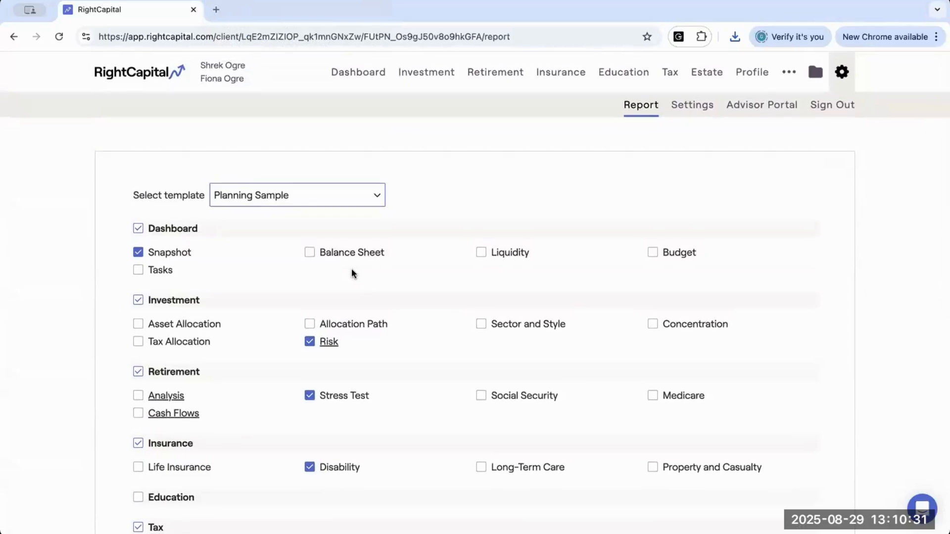
scroll(496, 314, down, 15)
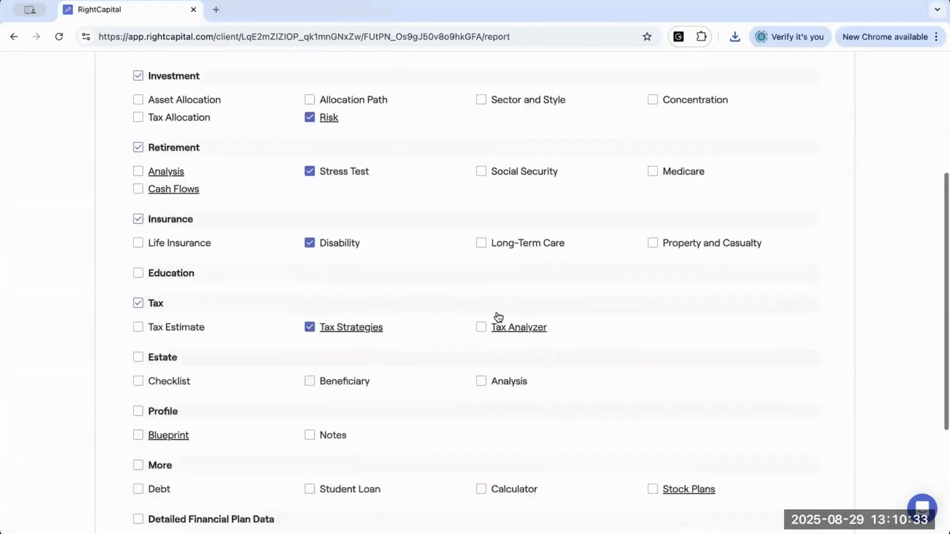
scroll(496, 316, down, 2)
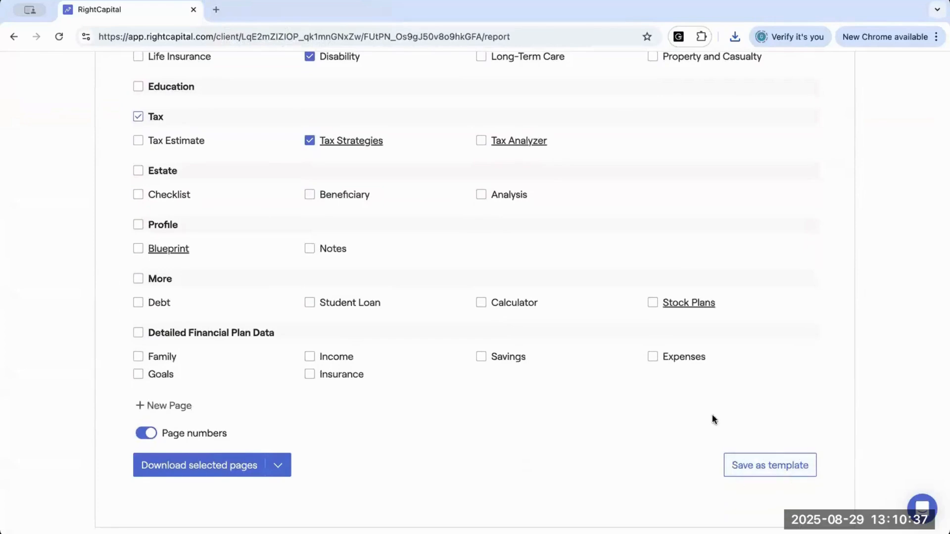
scroll(531, 310, up, 15)
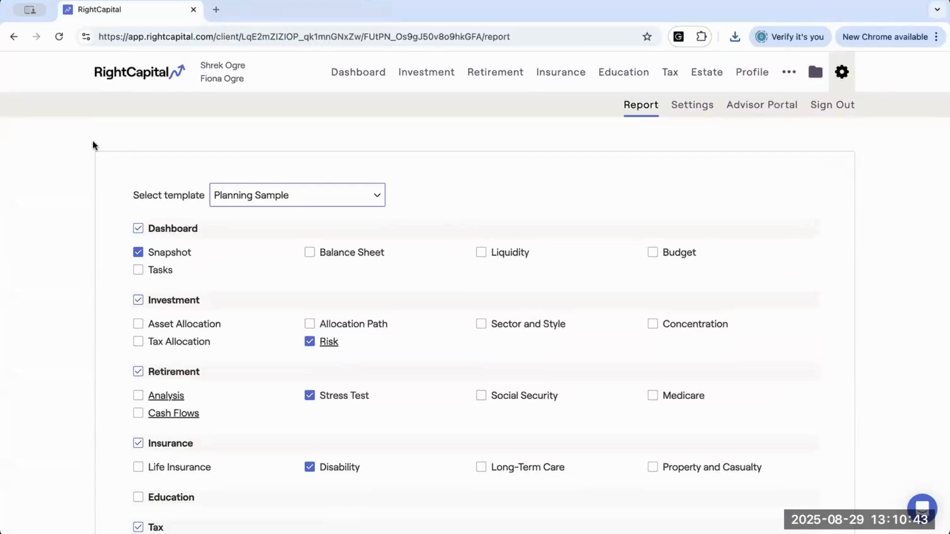
Return to the advisor portal and open the Planning Access templates.
click(136, 78)
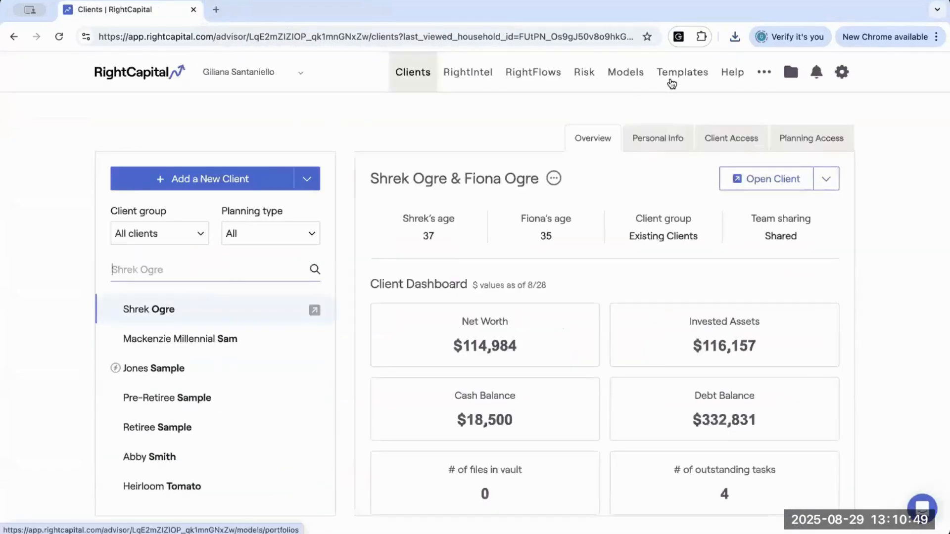
click(671, 82)
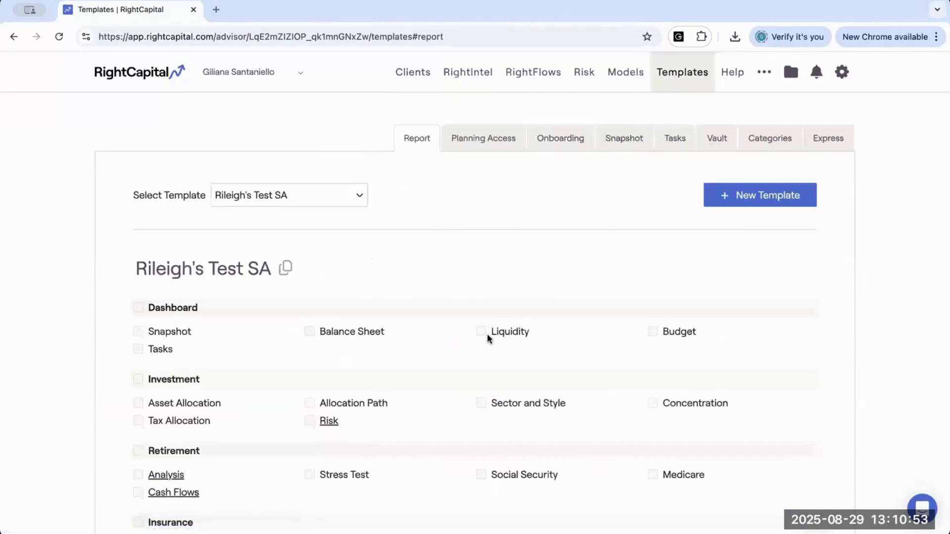
click(467, 144)
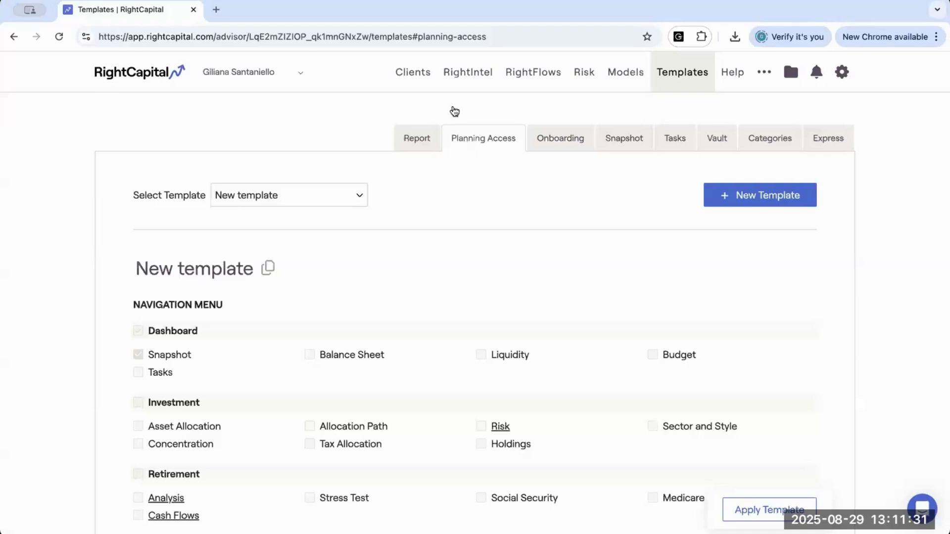
Open the first listed client's Planning Access settings and review the modules enabled by the Millennial Clients template.
click(413, 73)
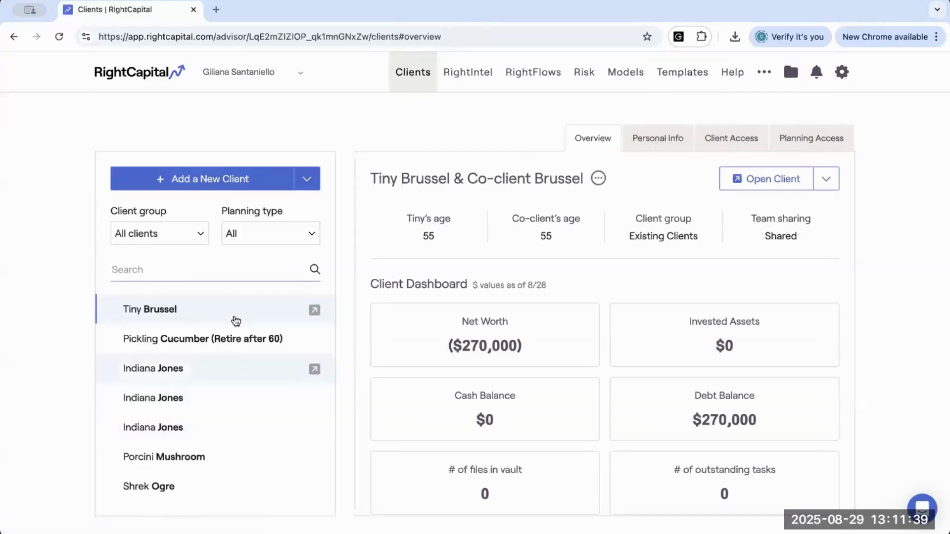
click(799, 139)
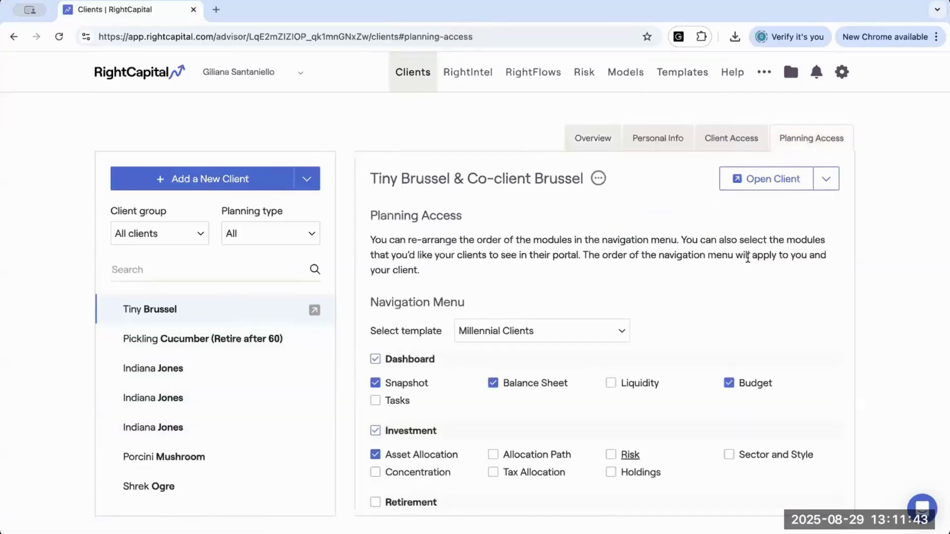
scroll(722, 320, down, 3)
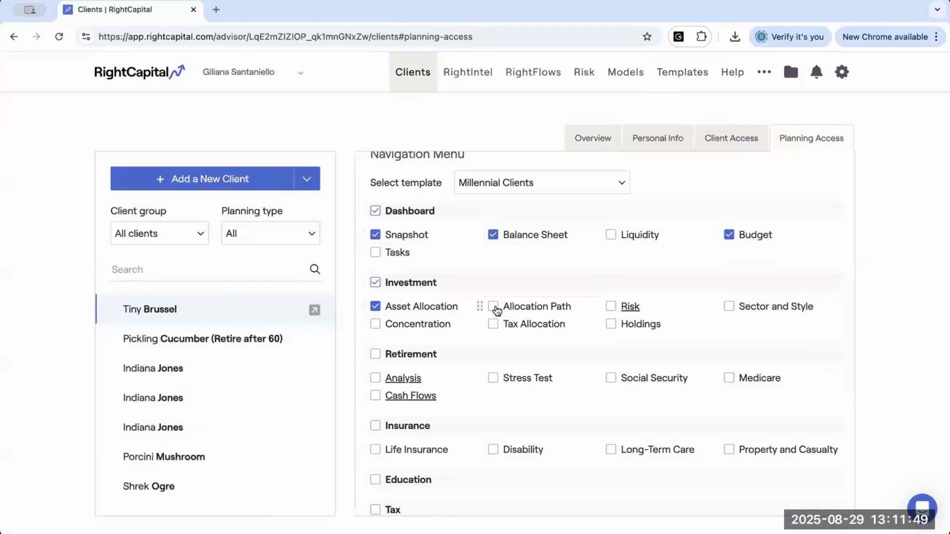
scroll(496, 309, down, 3)
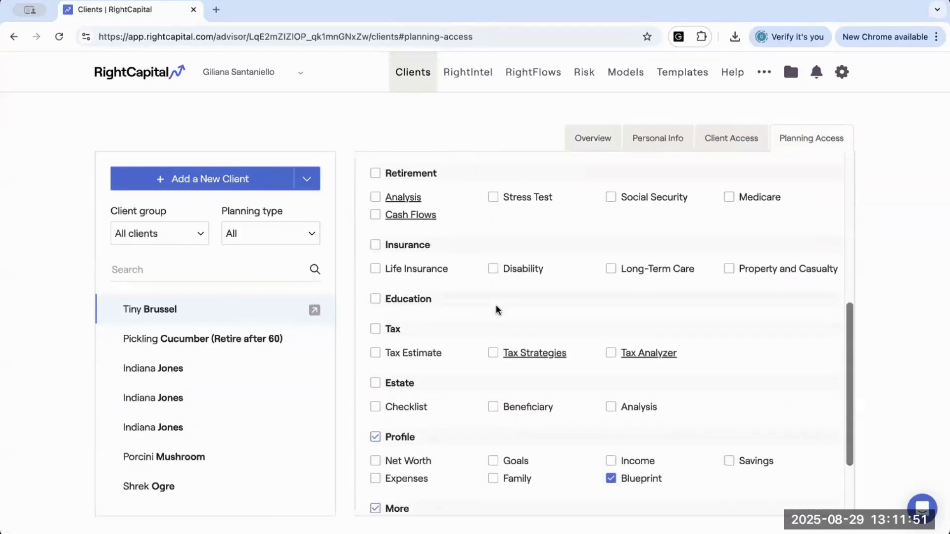
scroll(496, 309, up, 4)
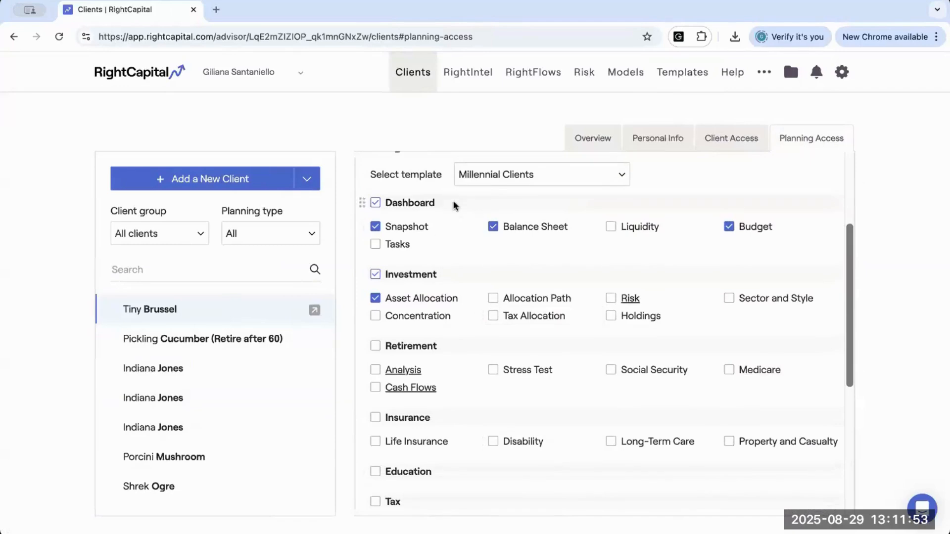
scroll(452, 200, up, 1)
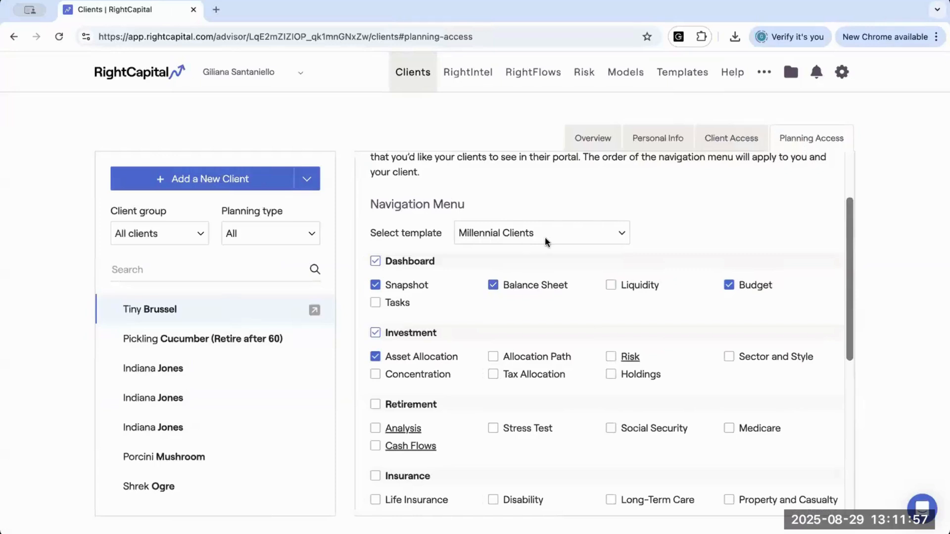
scroll(571, 233, up, 2)
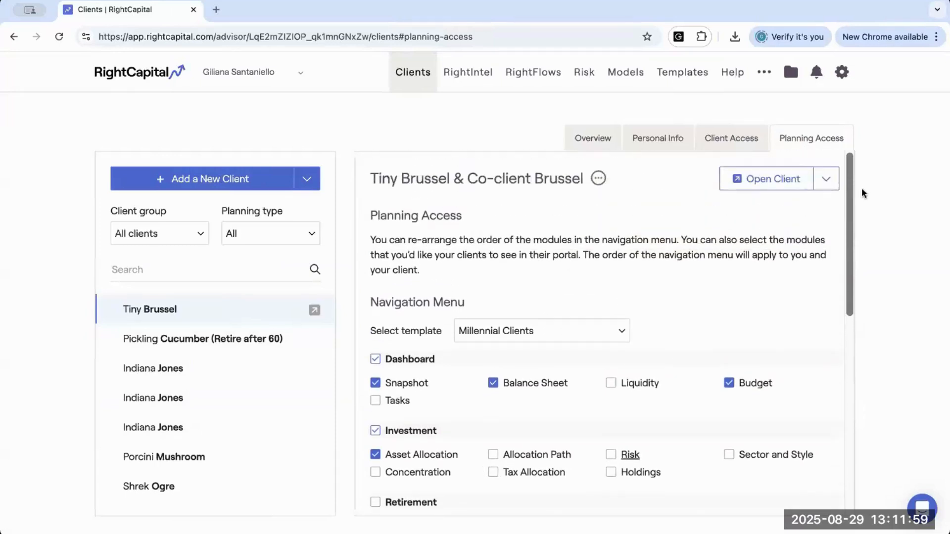
Open that client's plan and browse its Investment, Profile, Debt and Student Loan modules.
click(826, 180)
click(783, 204)
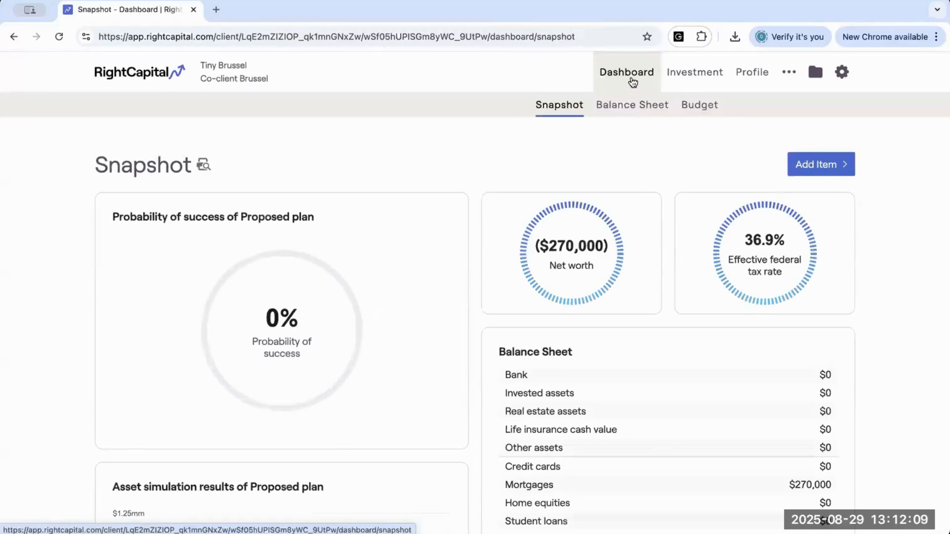
click(687, 73)
click(752, 73)
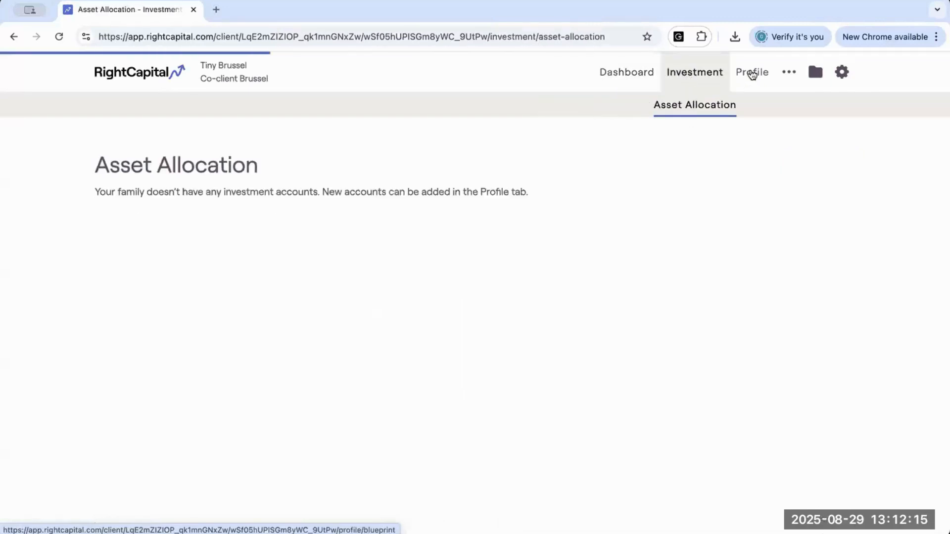
click(789, 73)
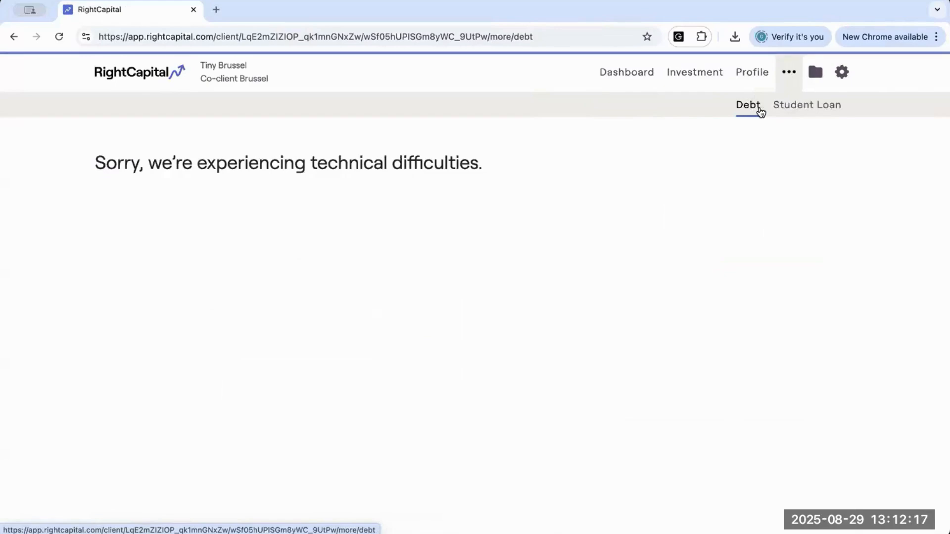
click(803, 110)
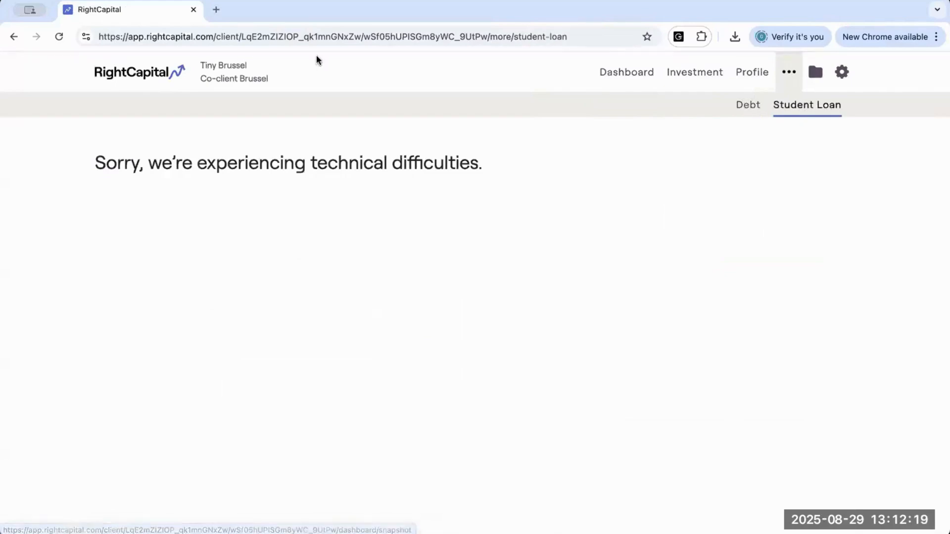
Return to the client's Planning Access settings, review the template options and enabled modules, and save the settings.
click(144, 74)
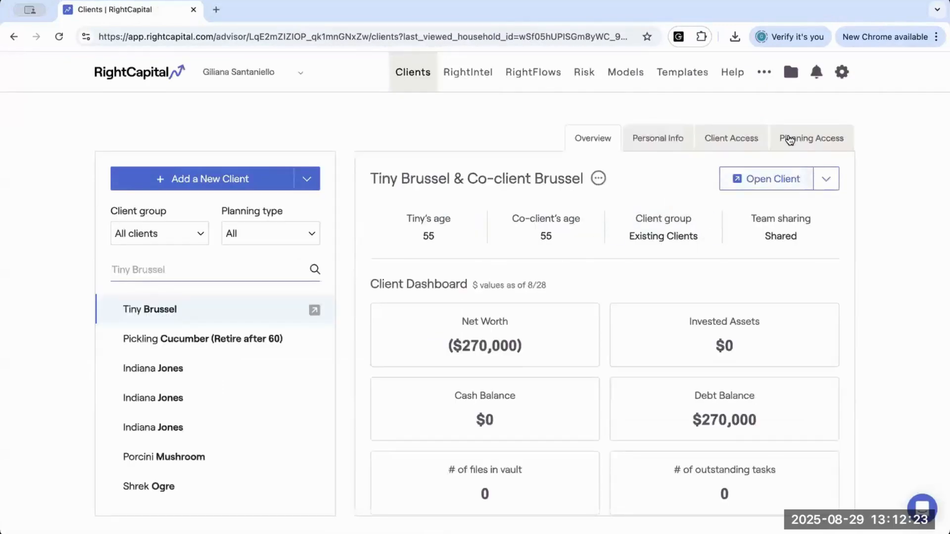
click(788, 138)
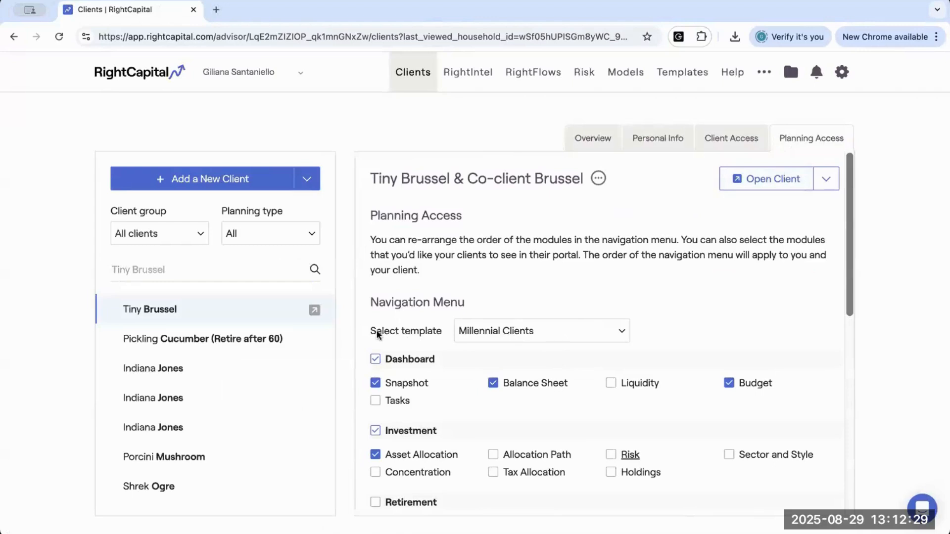
click(608, 335)
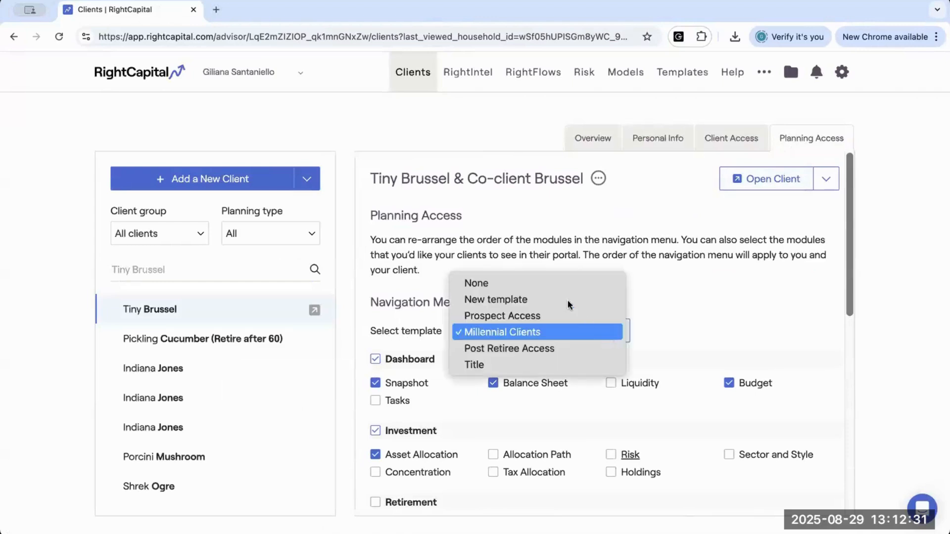
click(682, 315)
scroll(677, 381, down, 10)
click(792, 490)
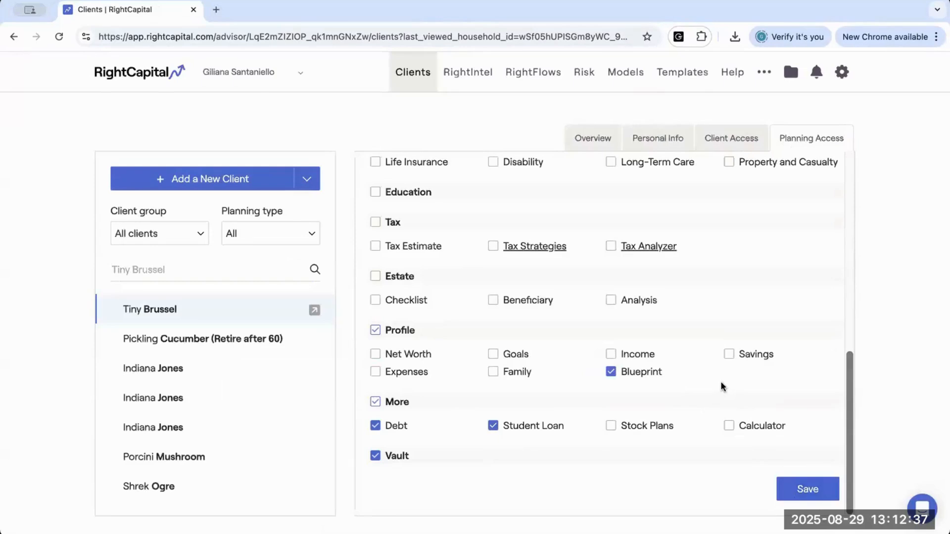
scroll(720, 381, up, 1)
Create a new template among the Planning Access templates.
click(676, 75)
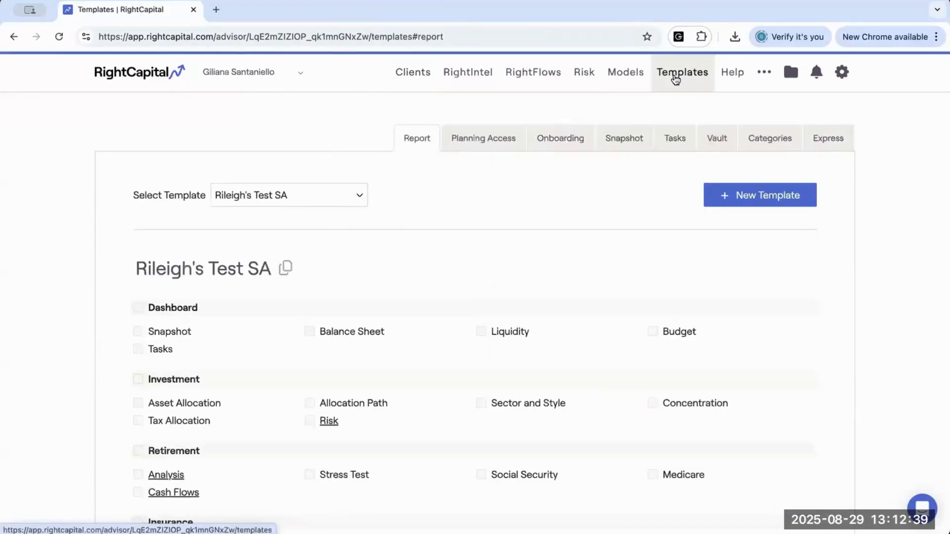
click(498, 138)
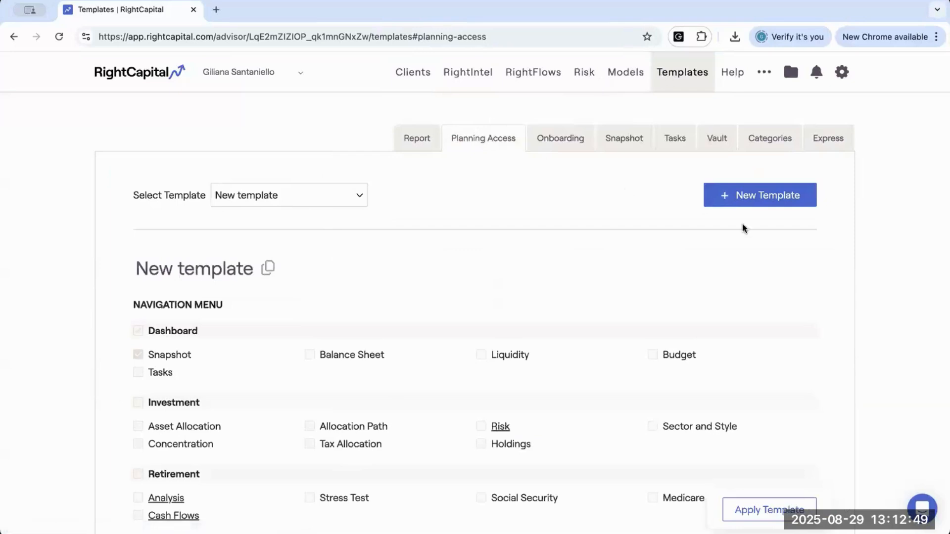
click(750, 200)
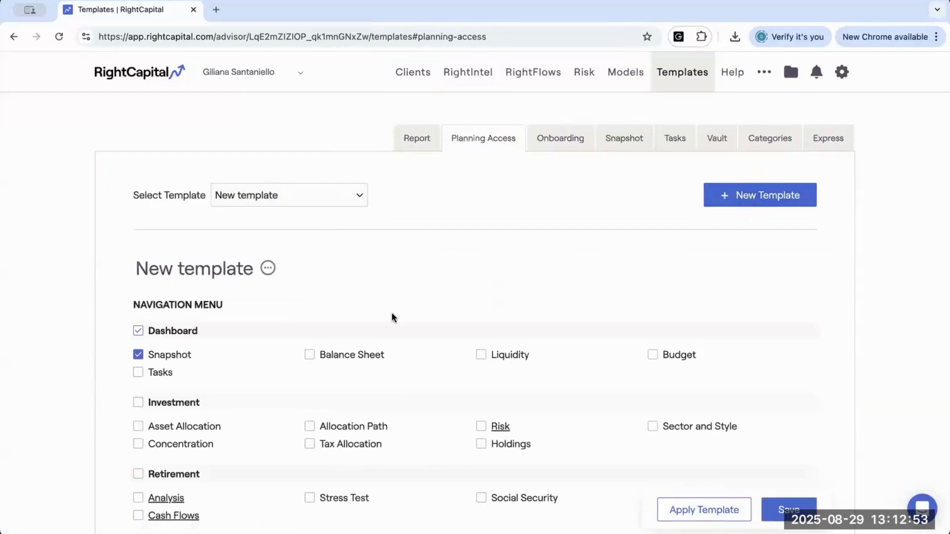
Include Asset Allocation, retirement Analysis, Life Insurance and all Tax pages in the new Planning Access template.
scroll(393, 318, down, 3)
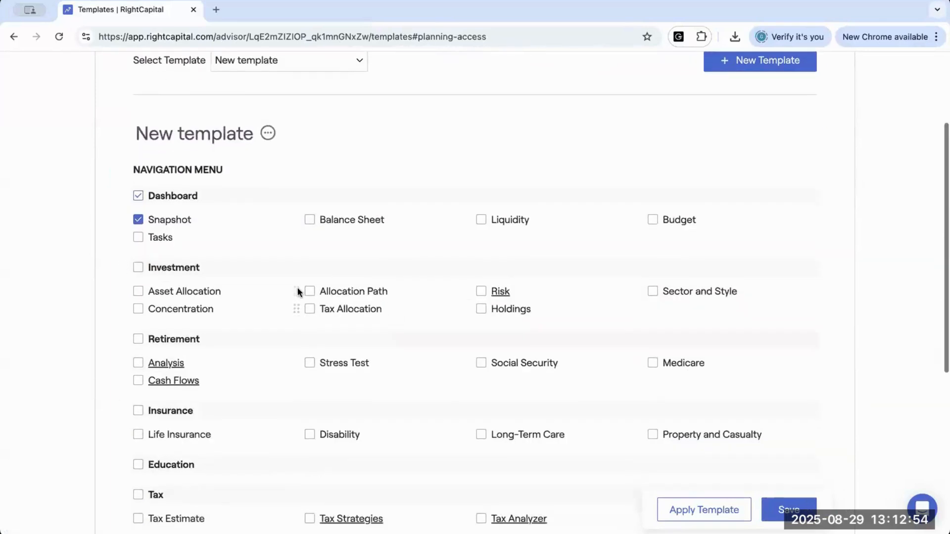
click(138, 292)
click(138, 365)
scroll(139, 367, down, 2)
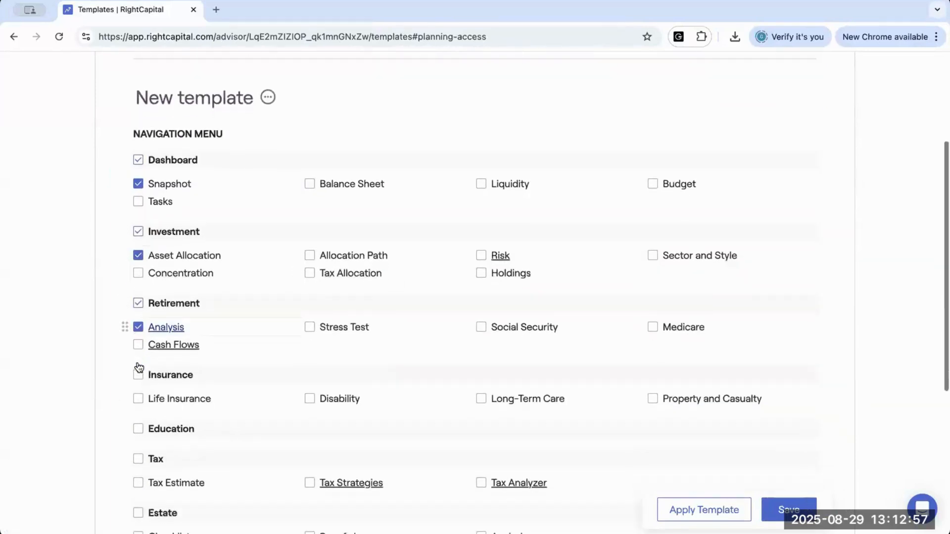
click(138, 366)
scroll(140, 367, down, 1)
scroll(139, 366, down, 1)
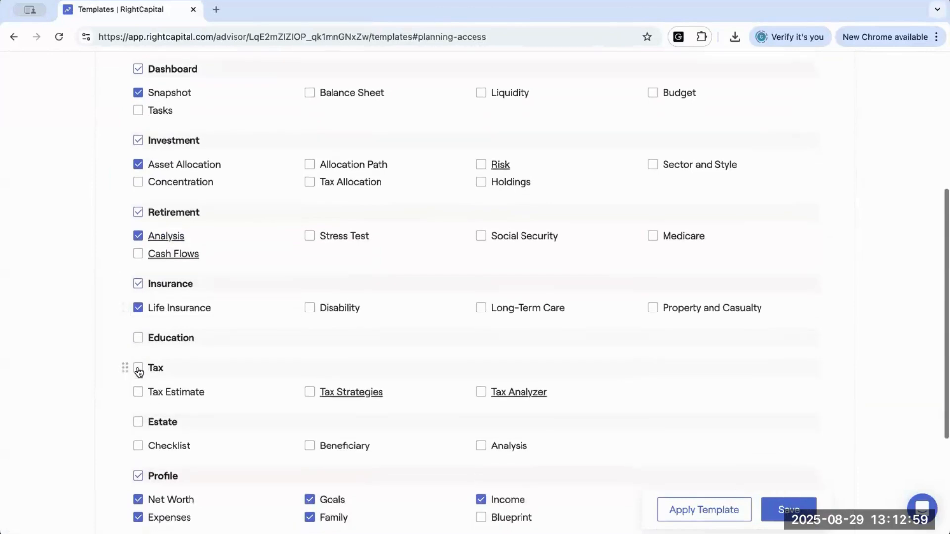
click(138, 367)
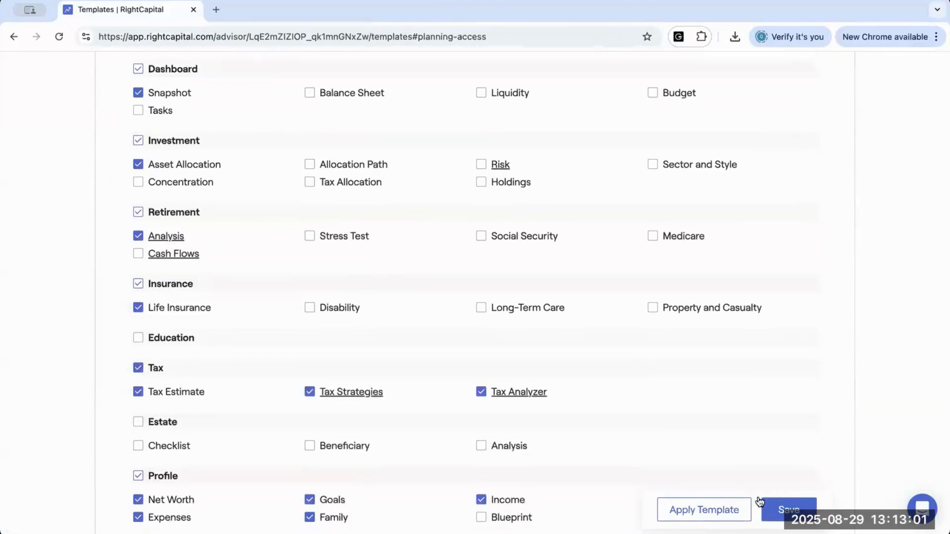
Save the new Planning Access template and rename it Title.
click(779, 509)
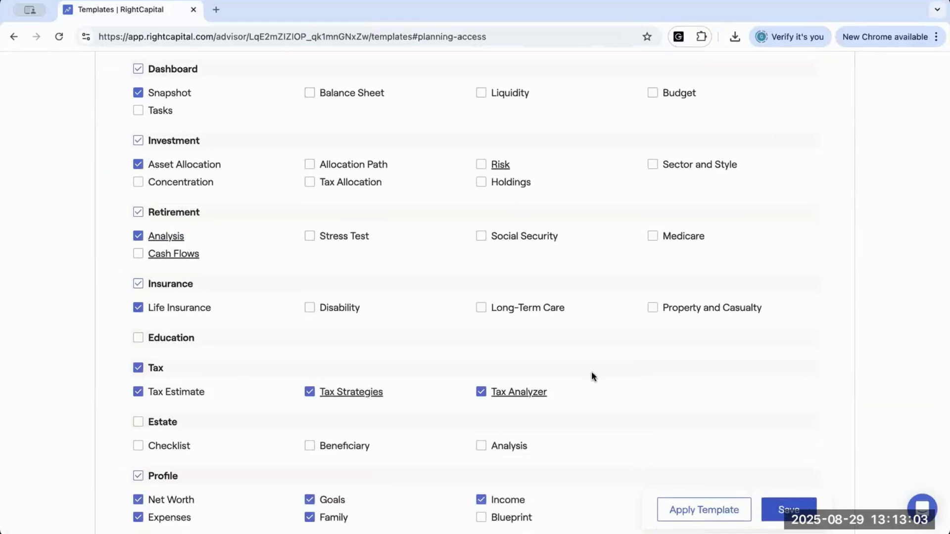
scroll(497, 282, up, 3)
scroll(497, 283, up, 1)
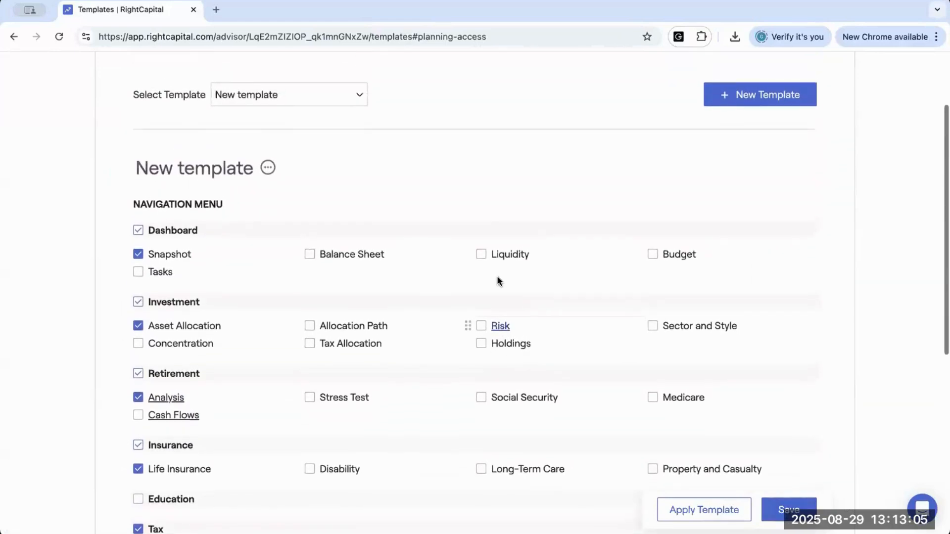
click(249, 166)
drag(256, 168, 137, 169)
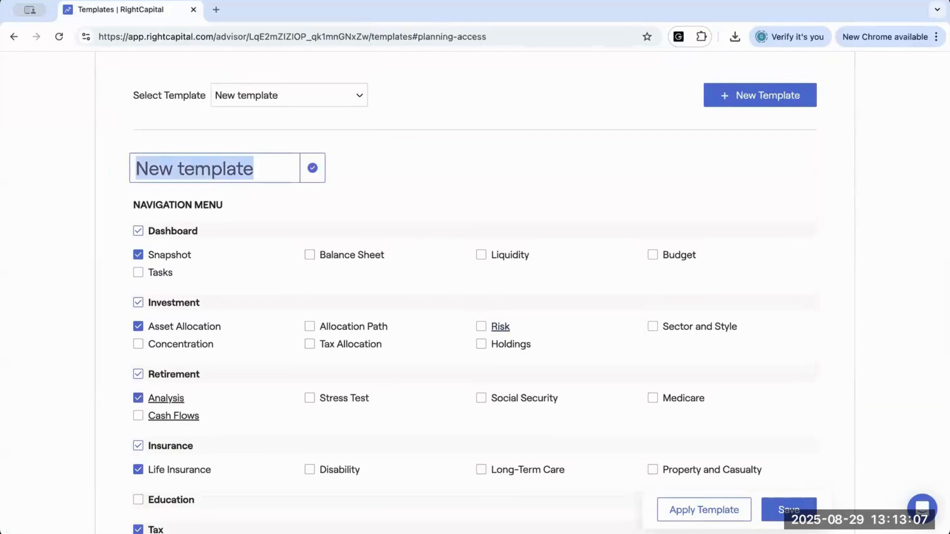
text(Title)
click(310, 177)
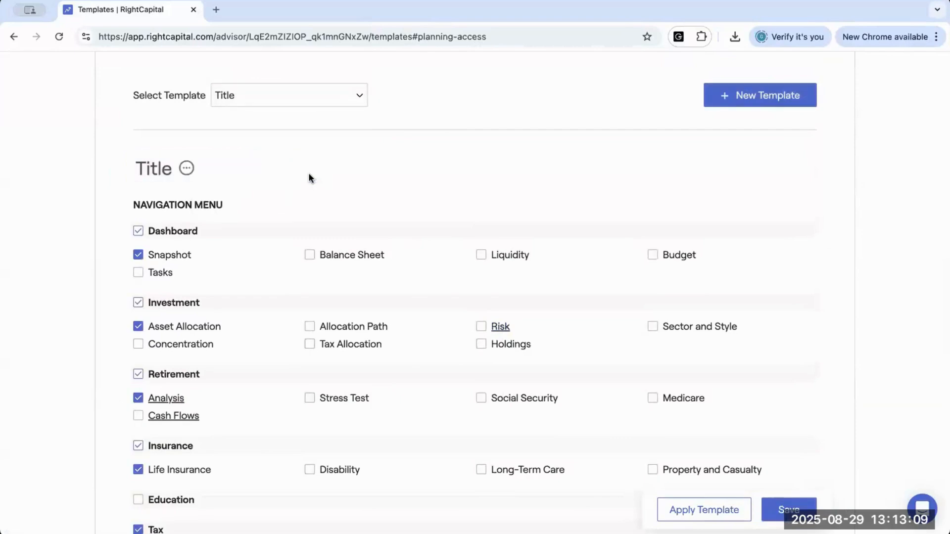
Check the list of Planning Access templates and open the Millennial Clients template.
click(256, 94)
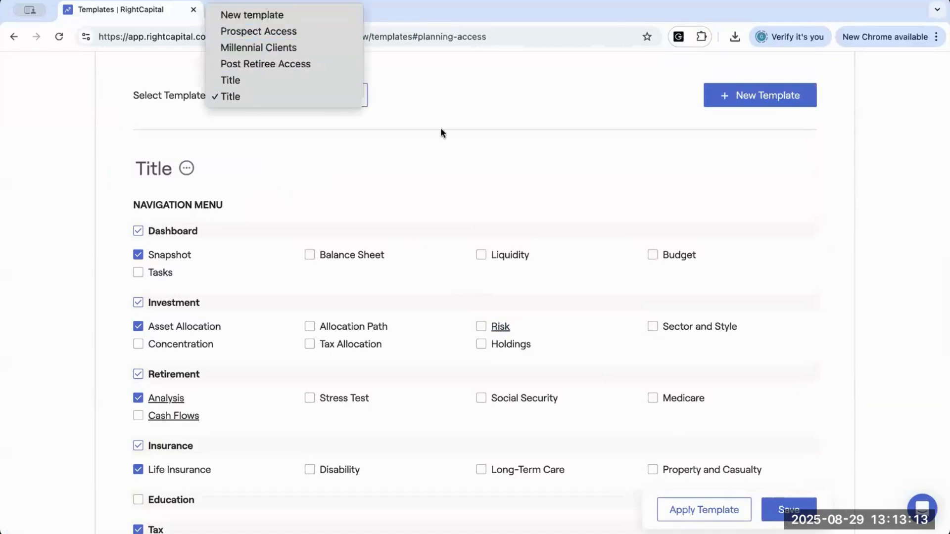
click(364, 135)
scroll(364, 137, up, 3)
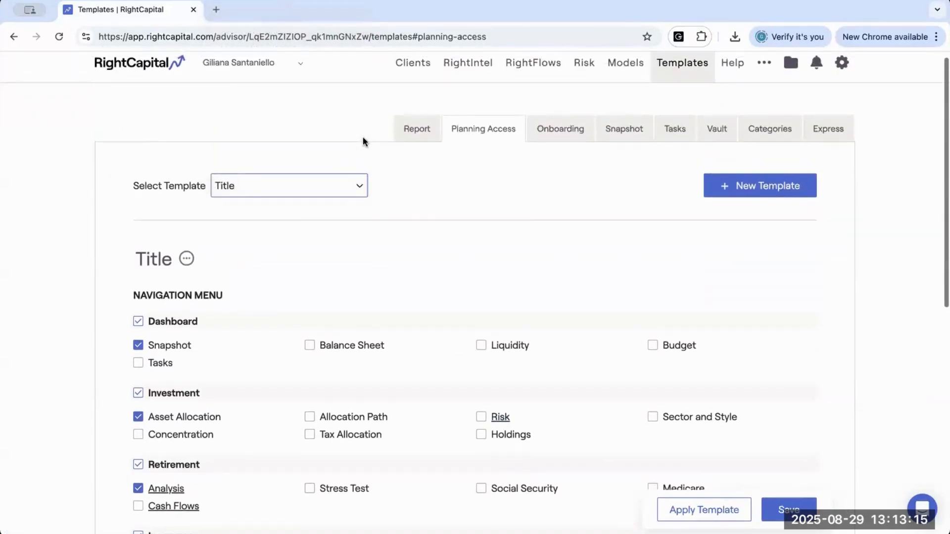
click(317, 181)
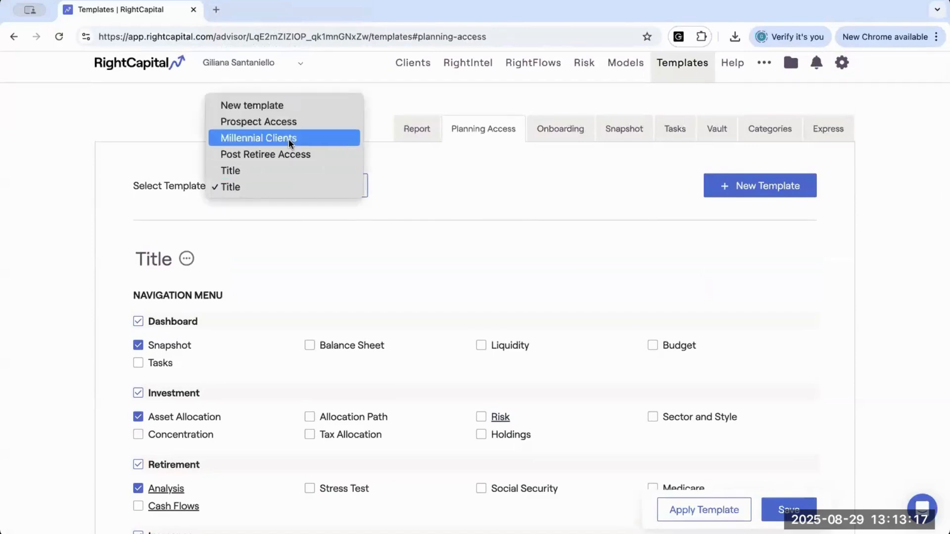
click(289, 139)
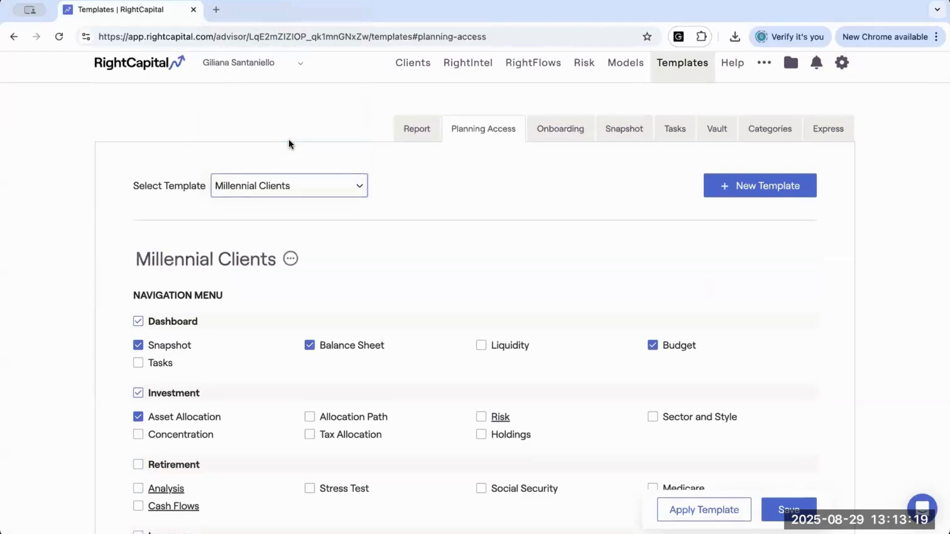
Review the modules enabled in the Millennial Clients template, from Dashboard down to Vault, and save the template.
scroll(390, 289, down, 2)
scroll(390, 293, down, 5)
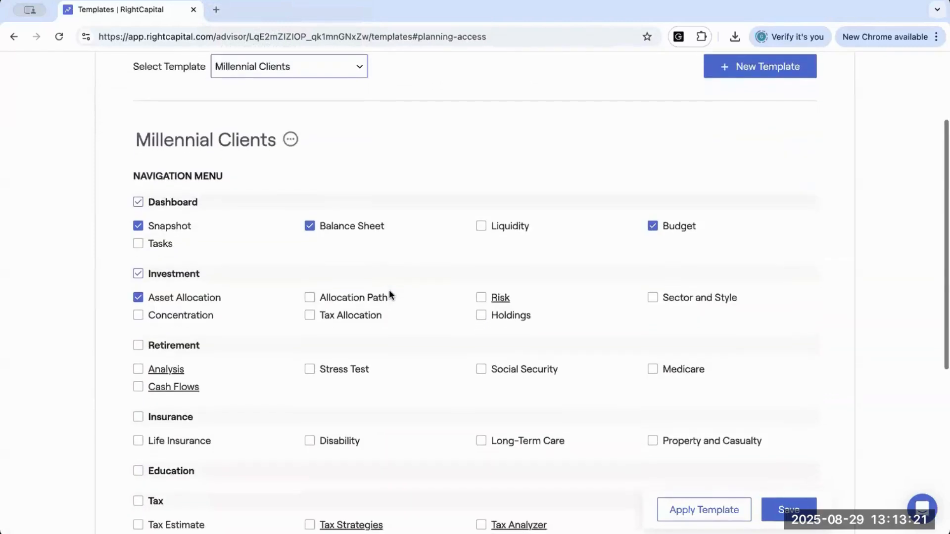
scroll(390, 293, up, 2)
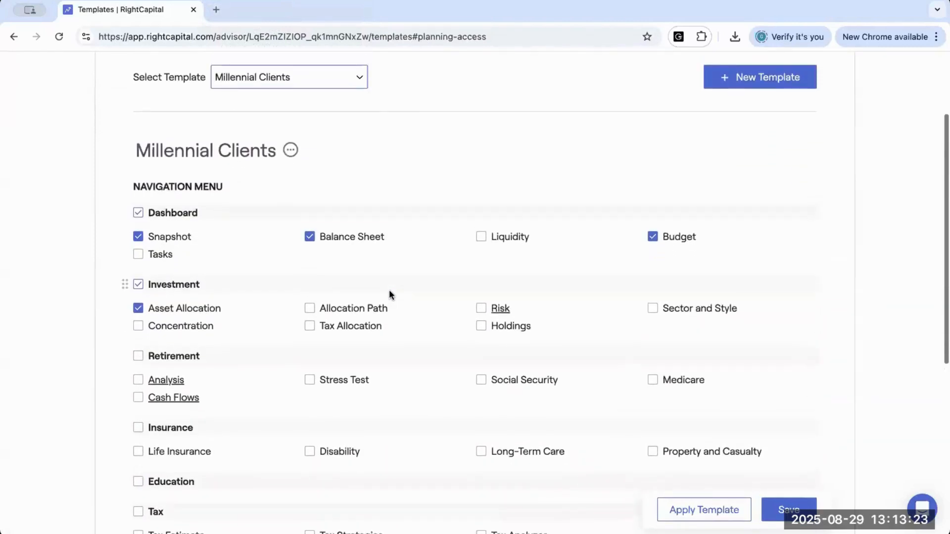
scroll(390, 295, up, 4)
scroll(390, 295, down, 2)
scroll(390, 294, down, 1)
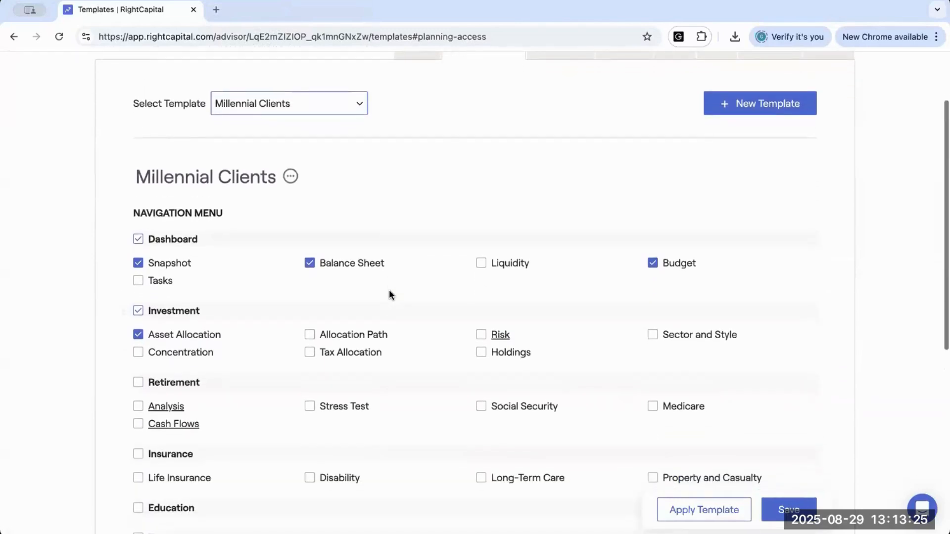
scroll(307, 313, down, 3)
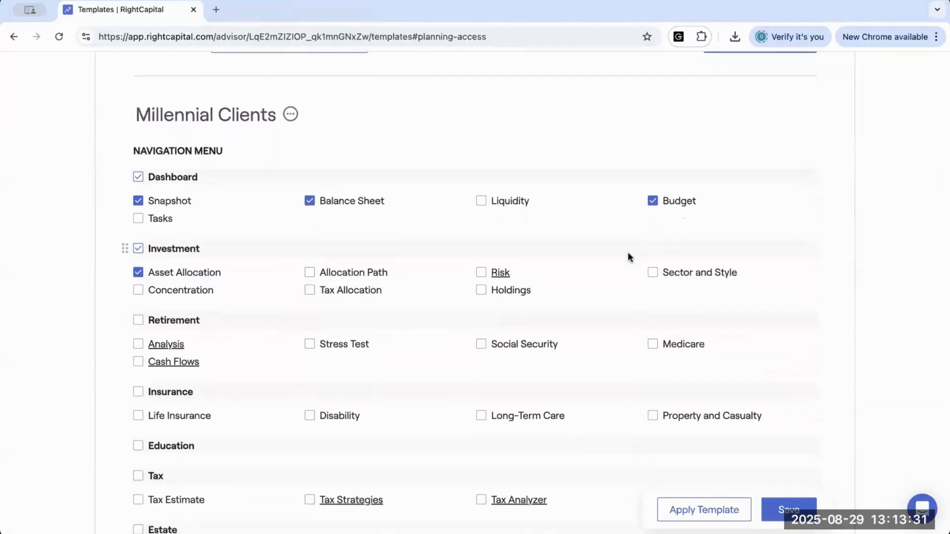
scroll(395, 287, down, 2)
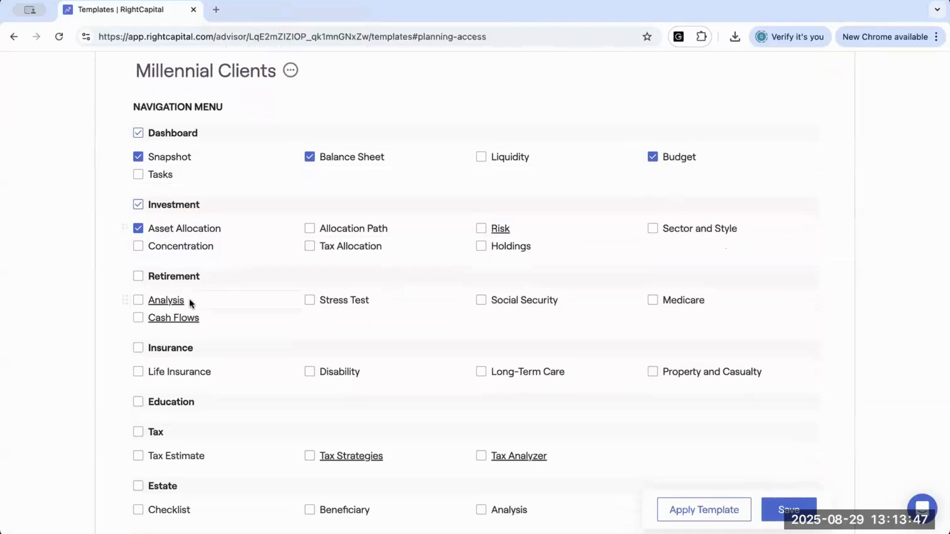
scroll(189, 303, down, 1)
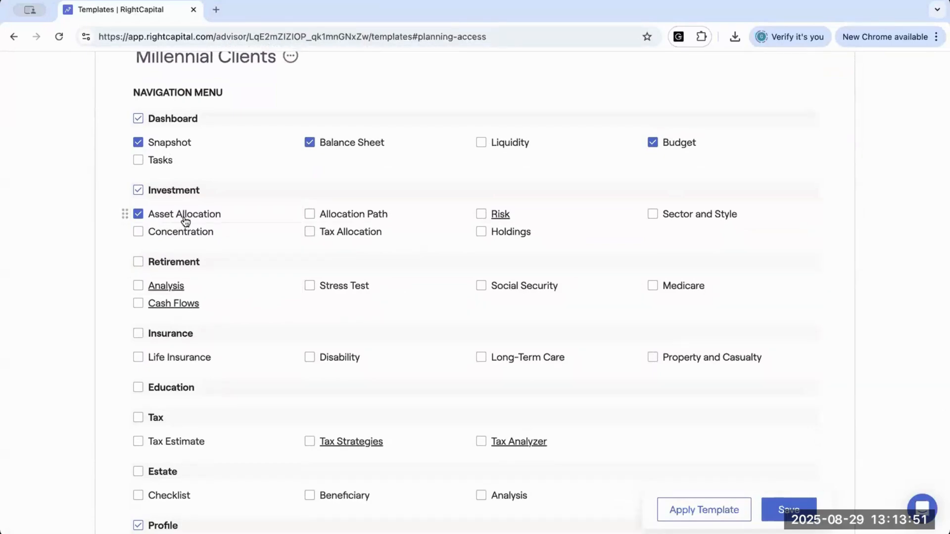
scroll(257, 308, down, 3)
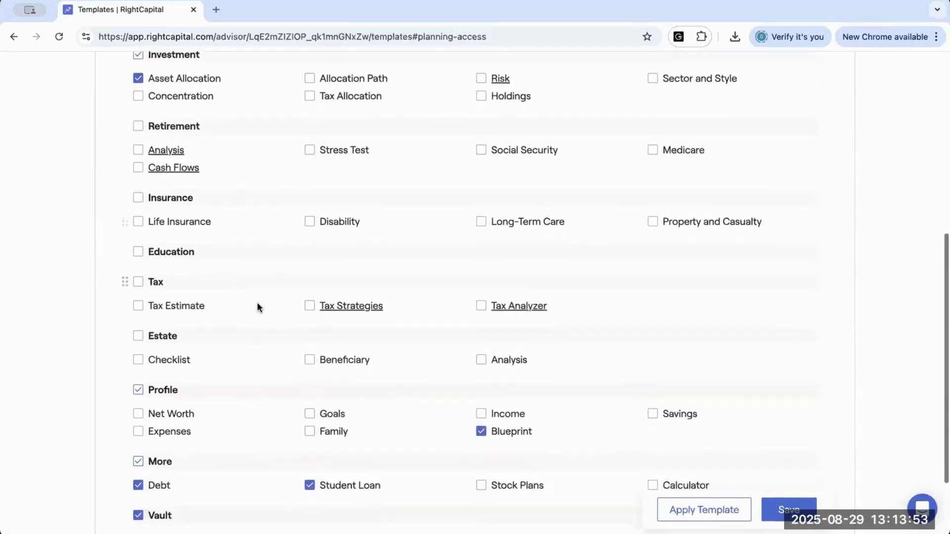
scroll(257, 307, down, 1)
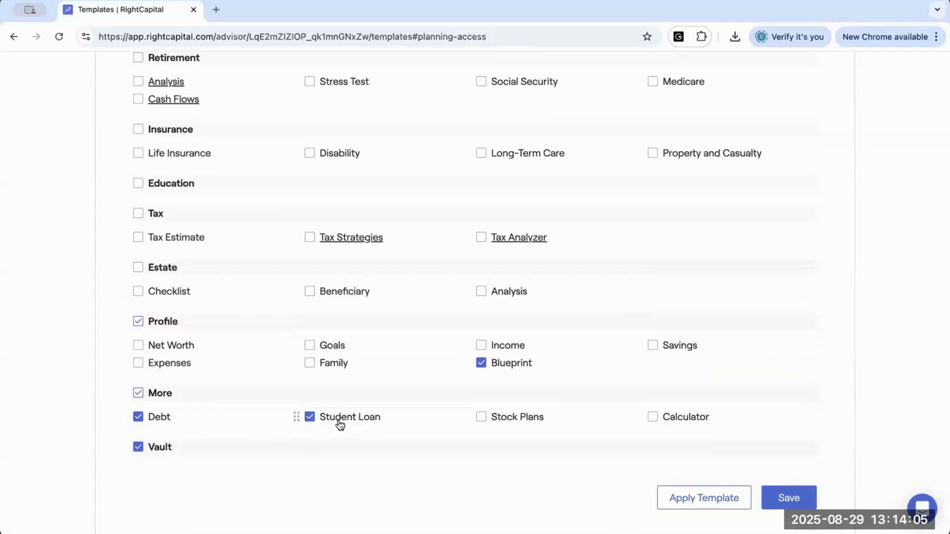
click(780, 496)
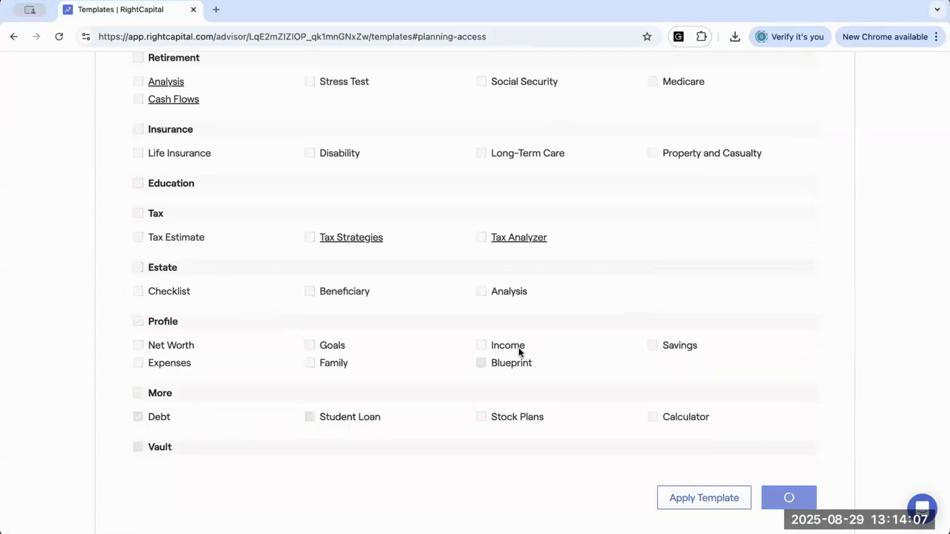
Open the Prospect Access template, review which modules it enables, and save it.
scroll(319, 246, up, 10)
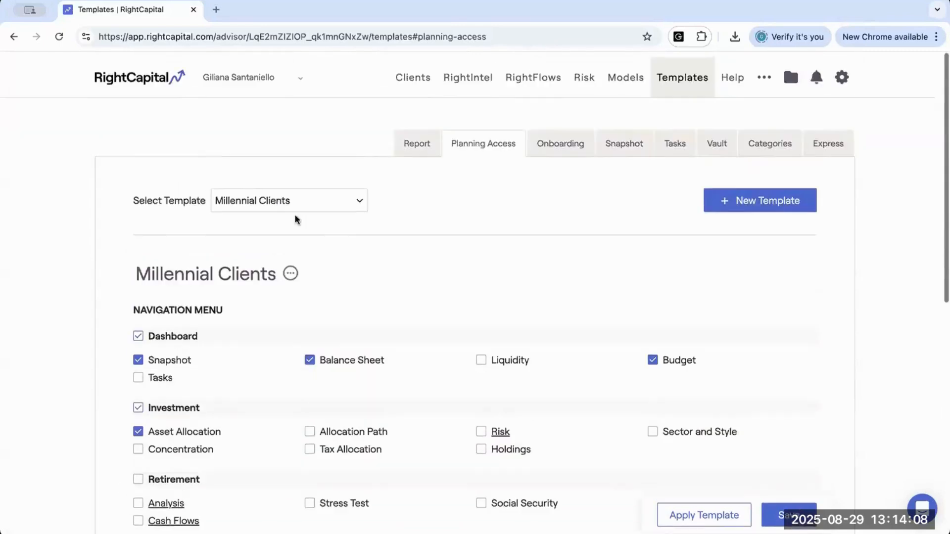
click(276, 193)
click(276, 181)
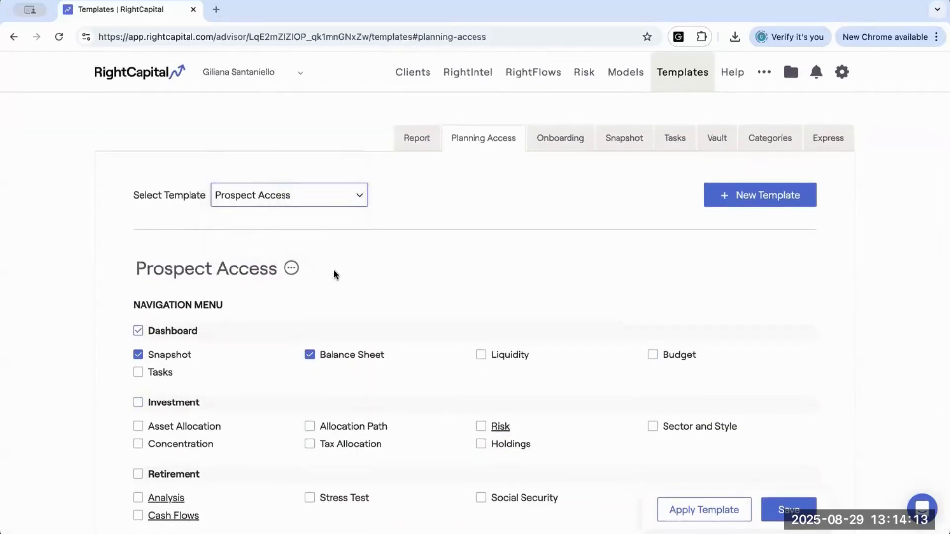
scroll(333, 270, down, 1)
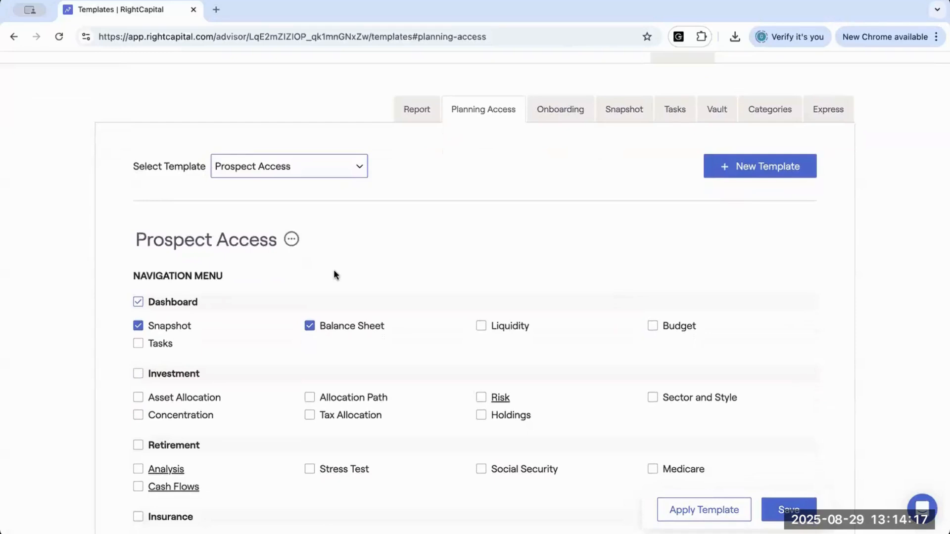
scroll(334, 275, down, 3)
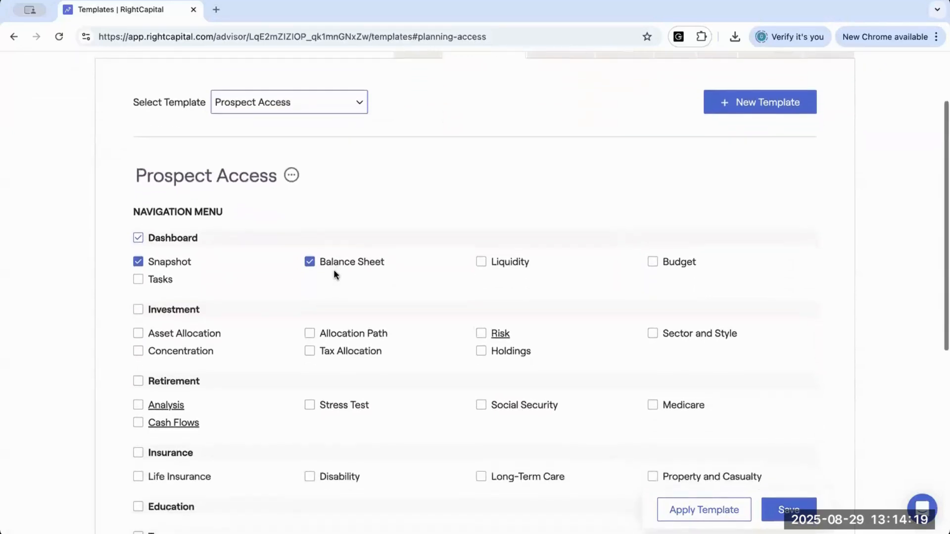
scroll(334, 272, down, 1)
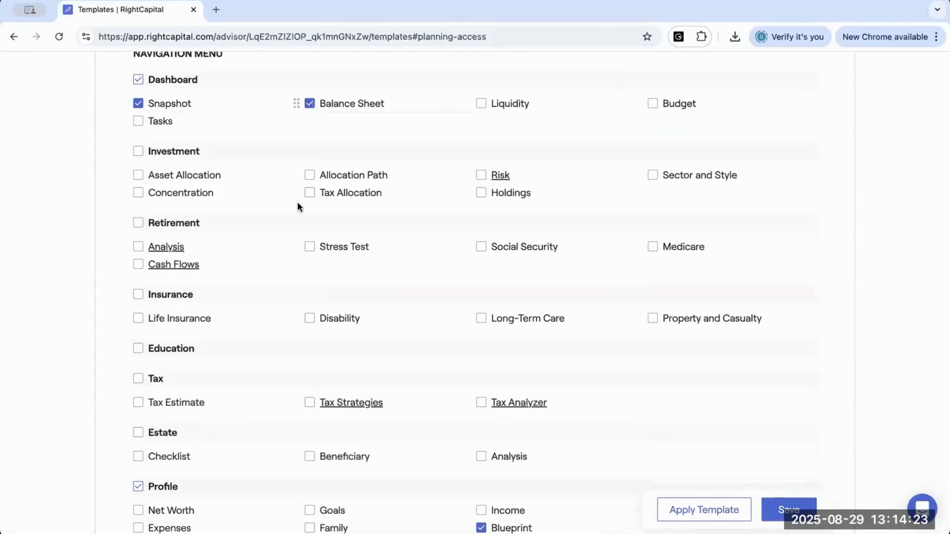
scroll(293, 223, down, 2)
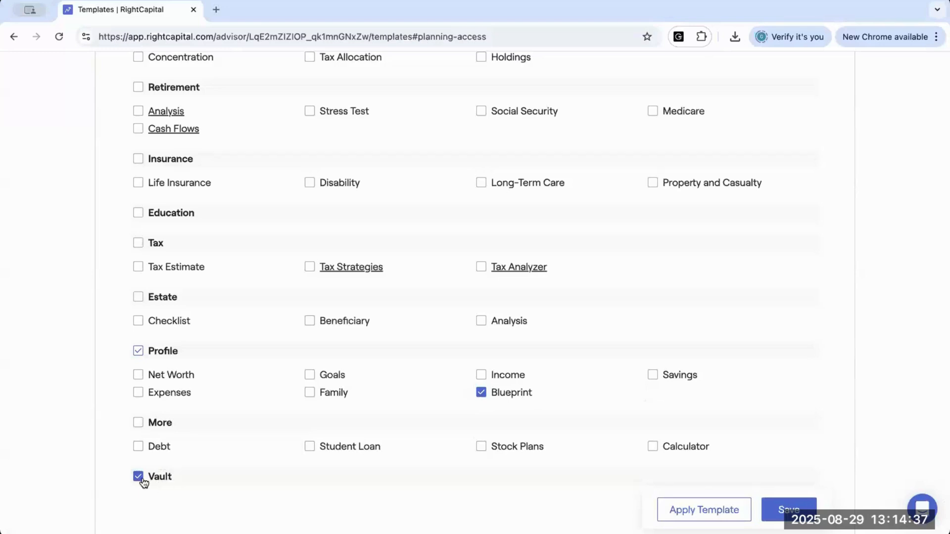
click(777, 509)
Open the Post Retiree Access template and review its upper modules, including the sections selected for retirement Analysis.
scroll(333, 301, up, 10)
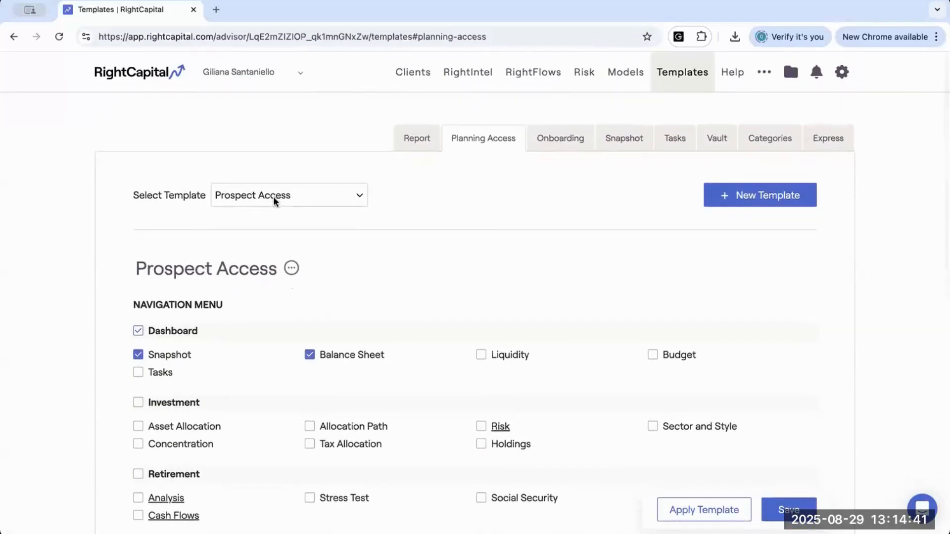
click(273, 197)
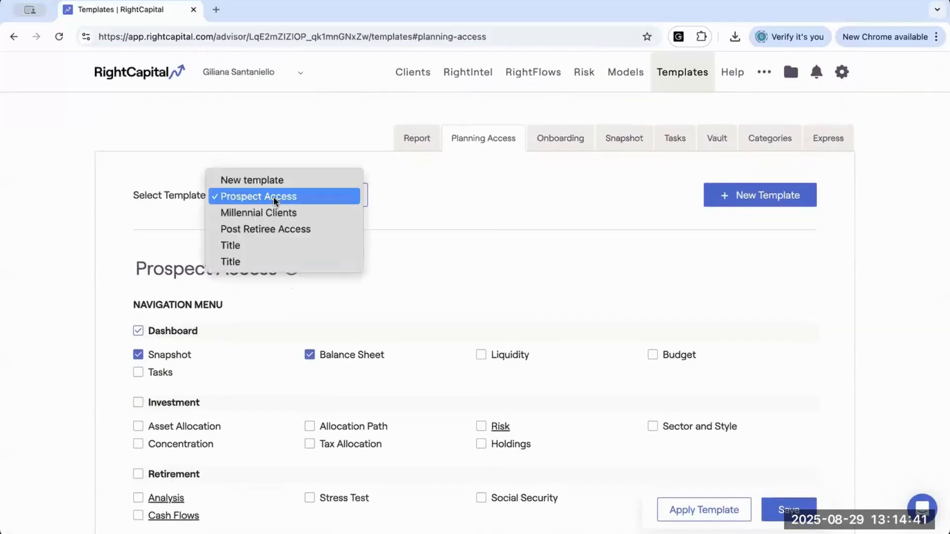
click(275, 228)
scroll(337, 293, down, 3)
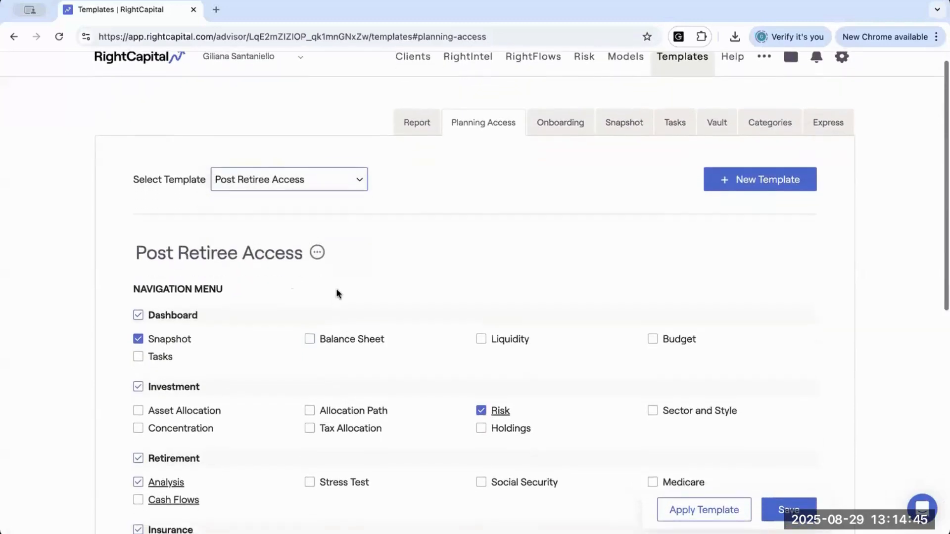
scroll(336, 288, up, 1)
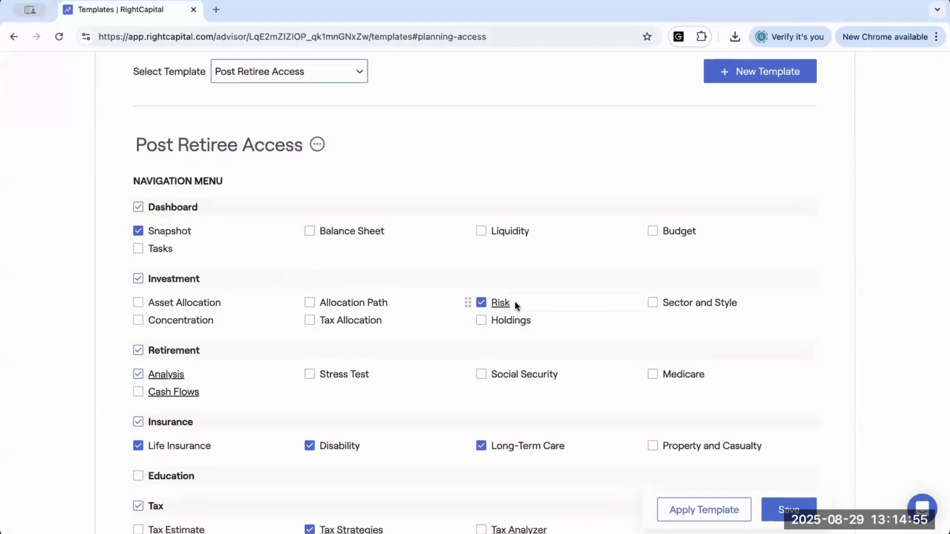
scroll(515, 303, down, 2)
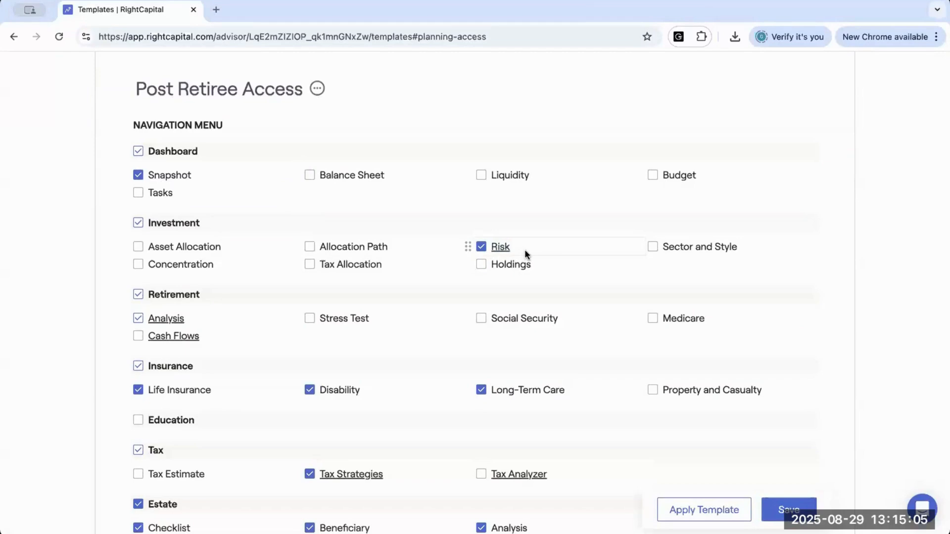
click(160, 320)
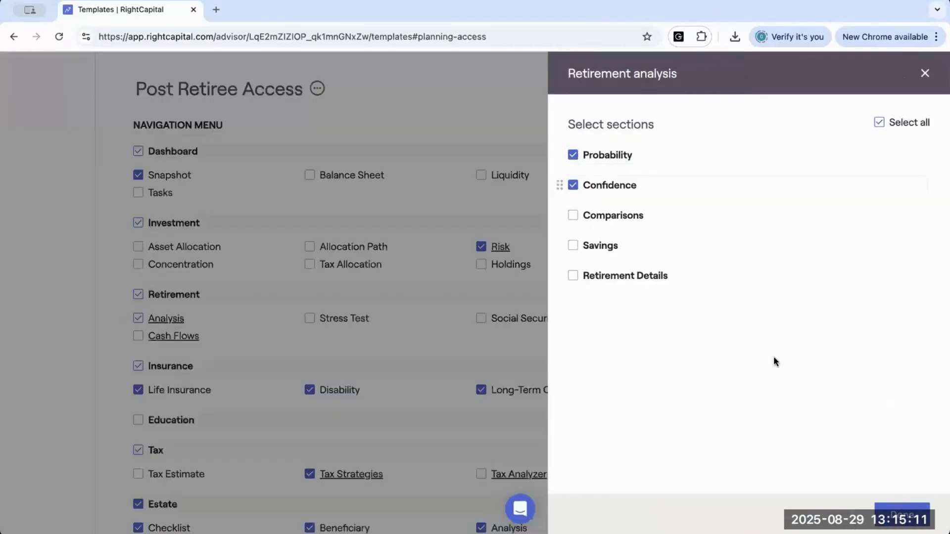
click(880, 506)
Examine the remaining Insurance, Tax, Estate, Profile and Vault selections of the Post Retiree Access template.
scroll(459, 401, down, 3)
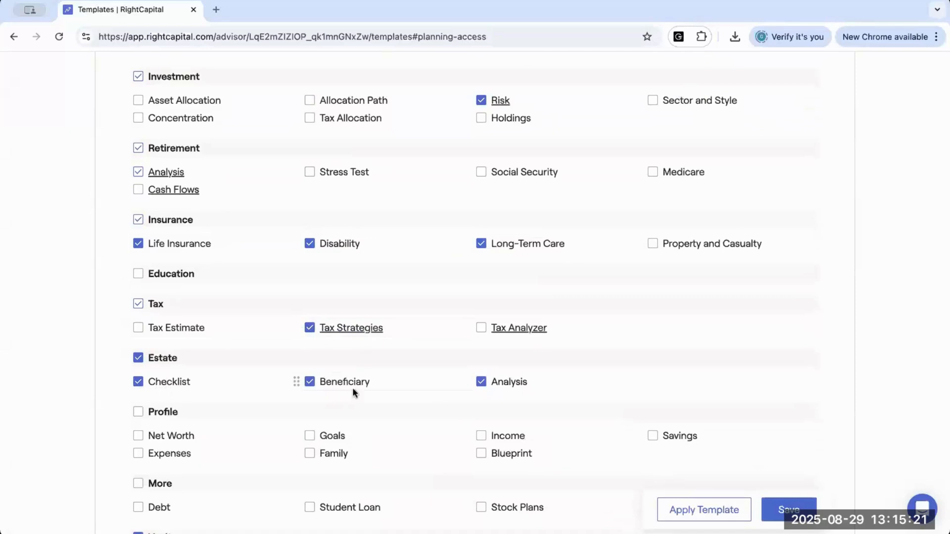
scroll(493, 394, down, 1)
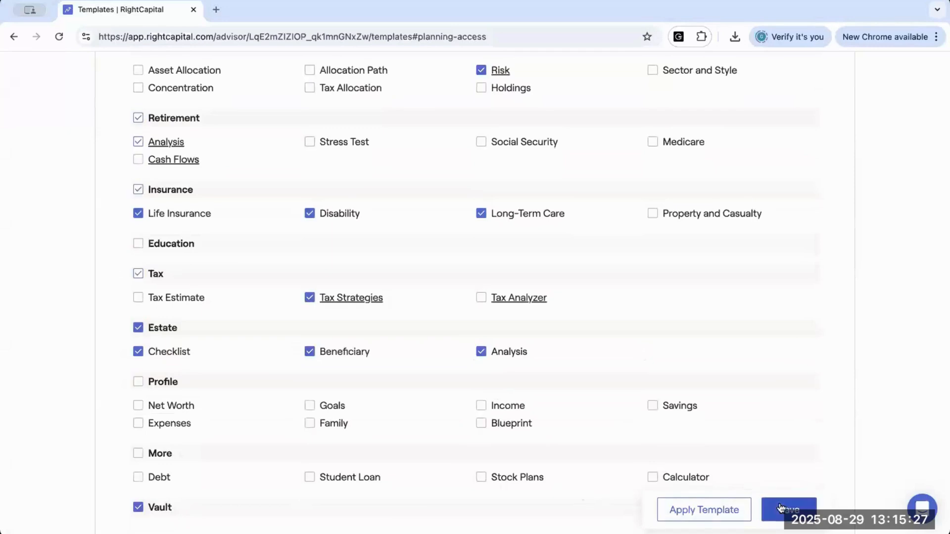
scroll(450, 286, up, 5)
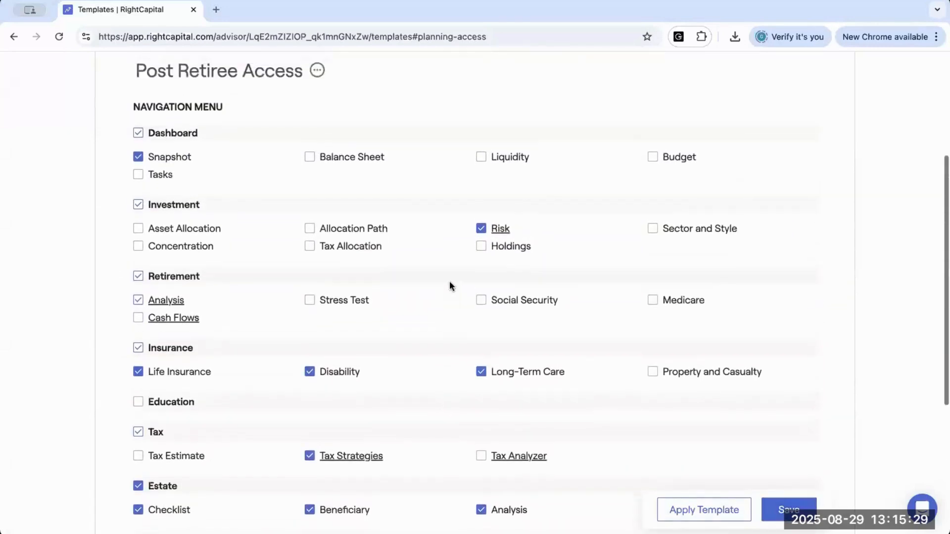
scroll(450, 281, up, 2)
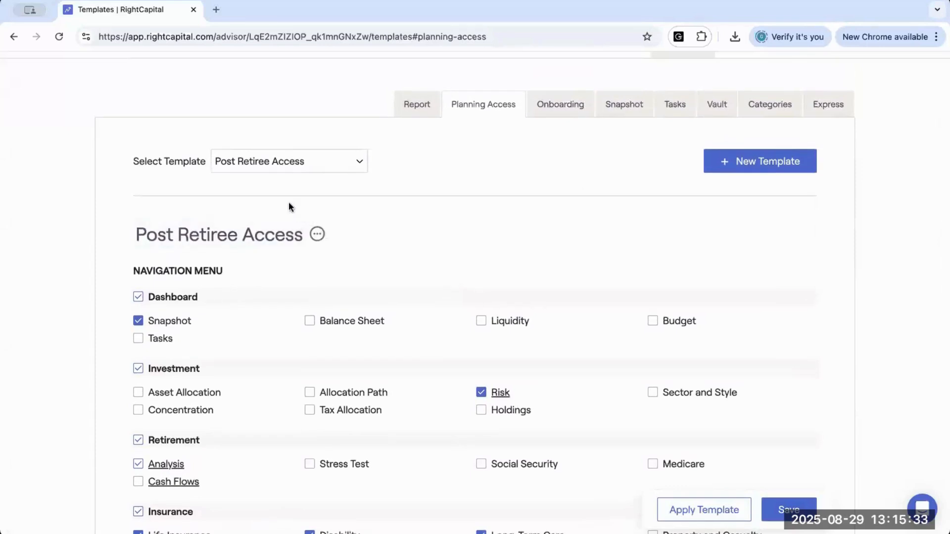
scroll(453, 145, up, 1)
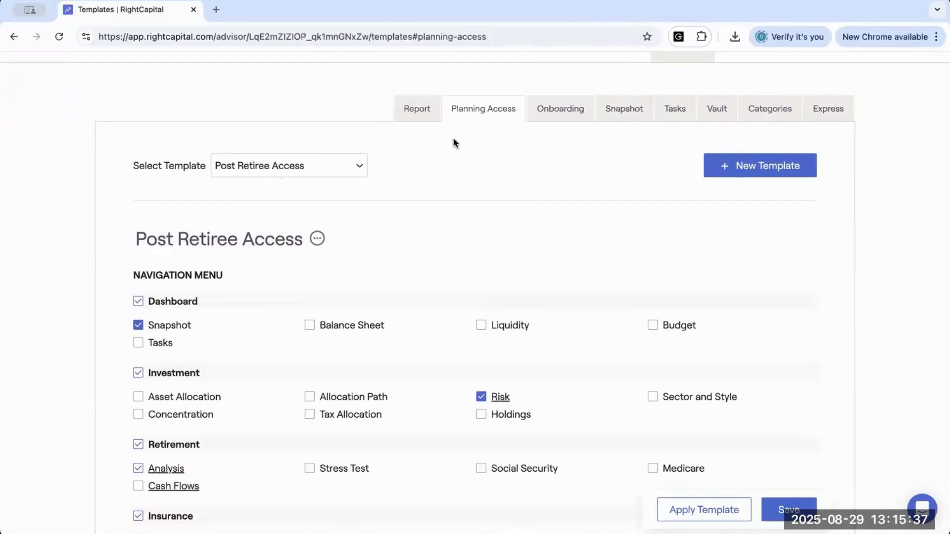
scroll(454, 139, up, 2)
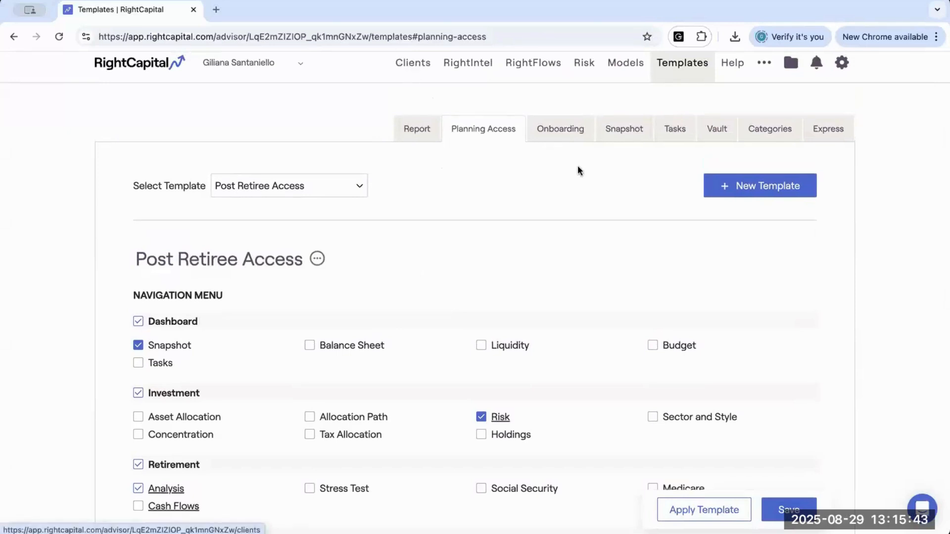
Start applying the Post Retiree Access template and look through the client groups and individual clients it can be applied to.
click(686, 512)
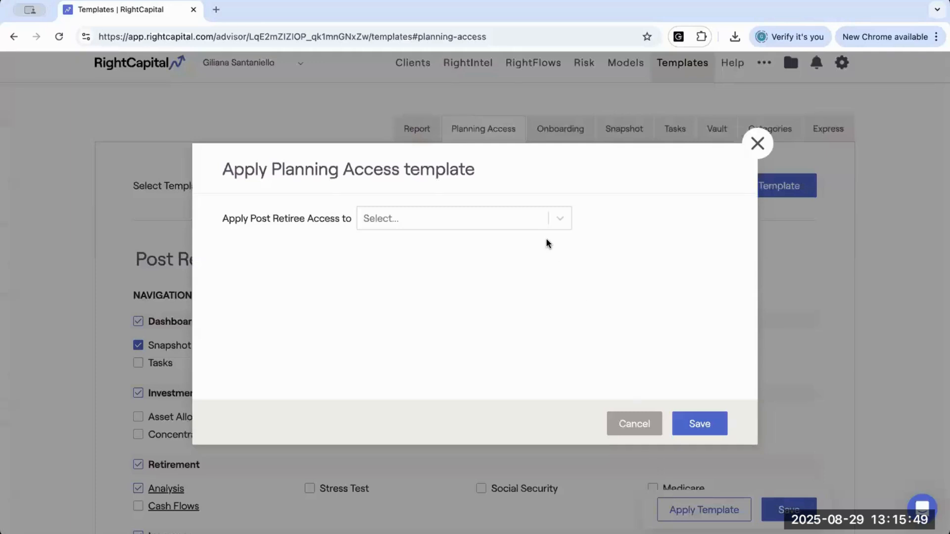
click(560, 221)
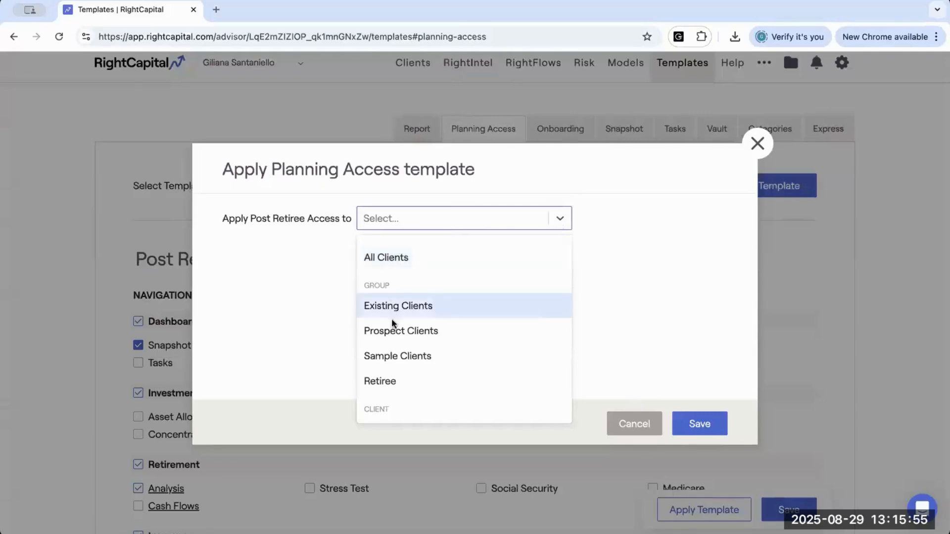
scroll(387, 381, down, 3)
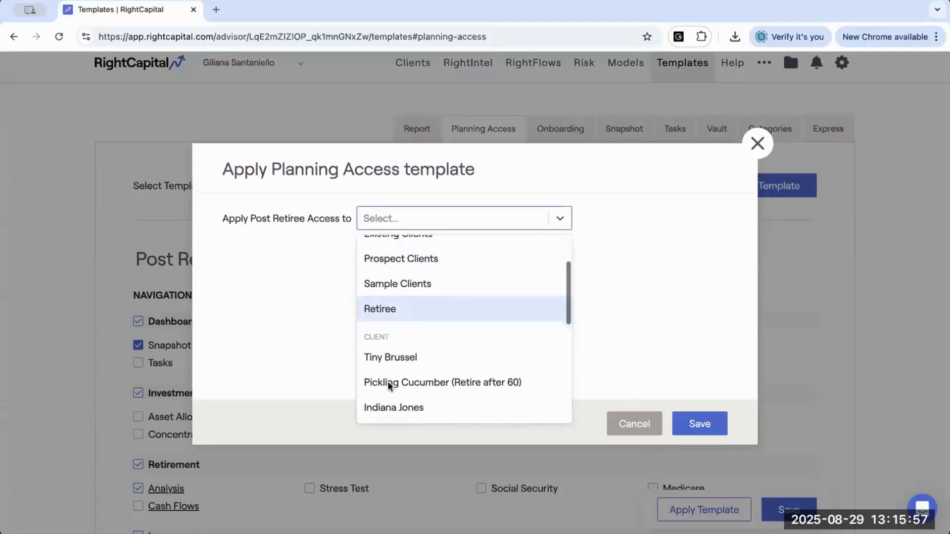
scroll(393, 299, up, 1)
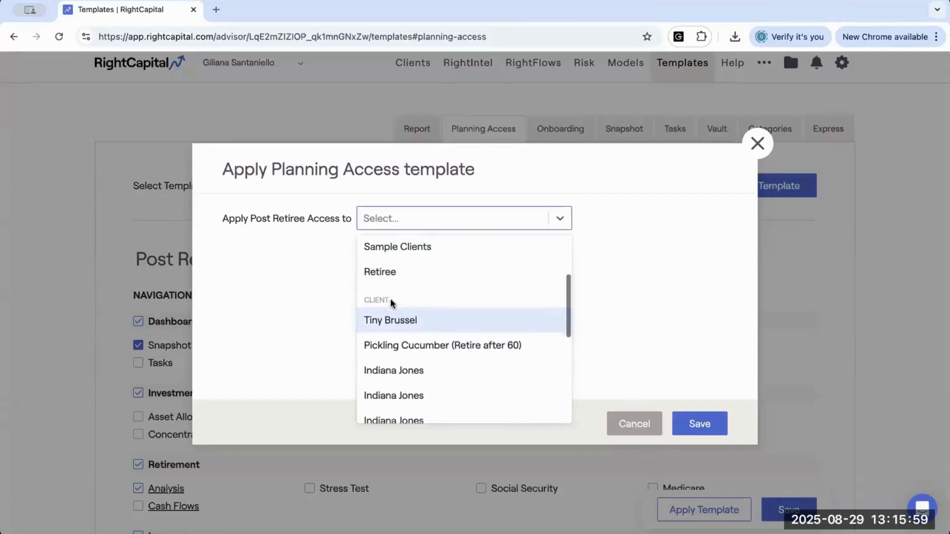
scroll(391, 302, down, 3)
scroll(391, 303, down, 3)
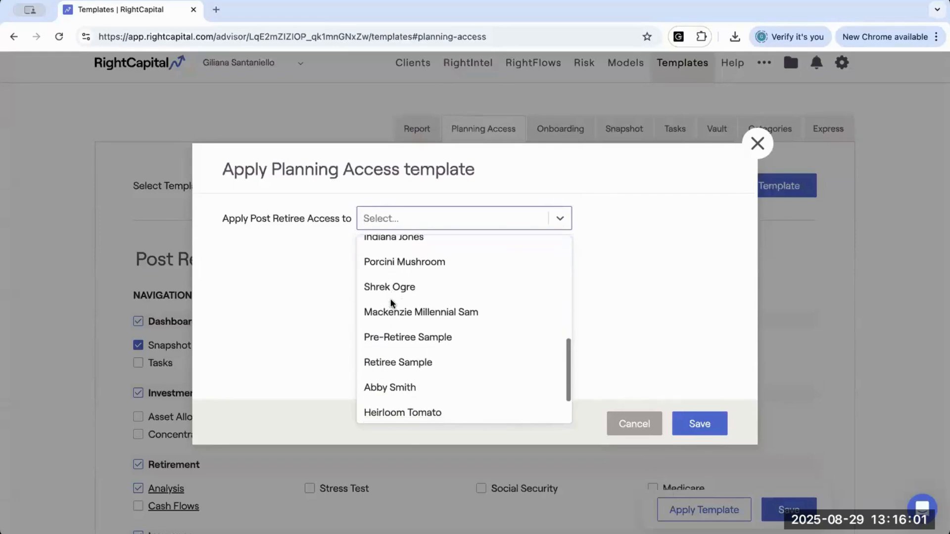
Select three individual clients as recipients of the Post Retiree Access template.
click(389, 288)
click(389, 321)
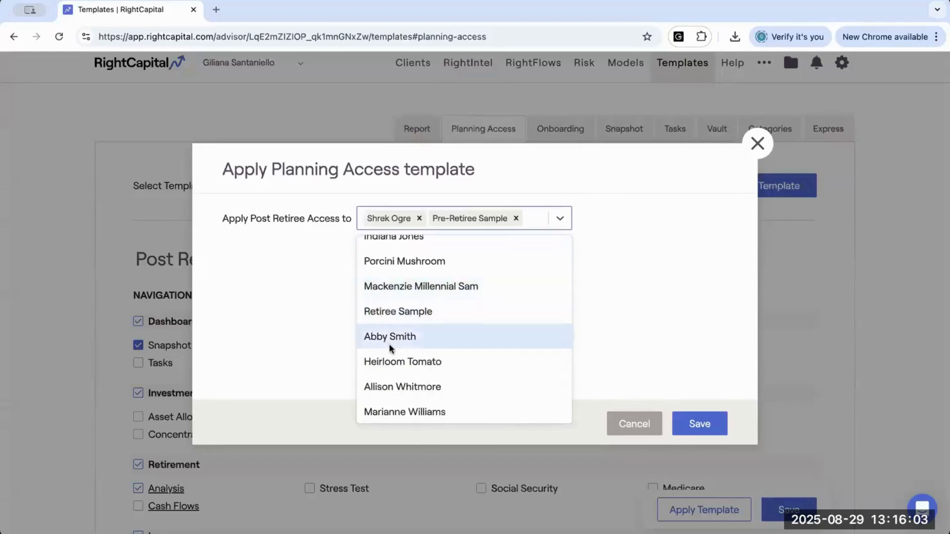
click(389, 343)
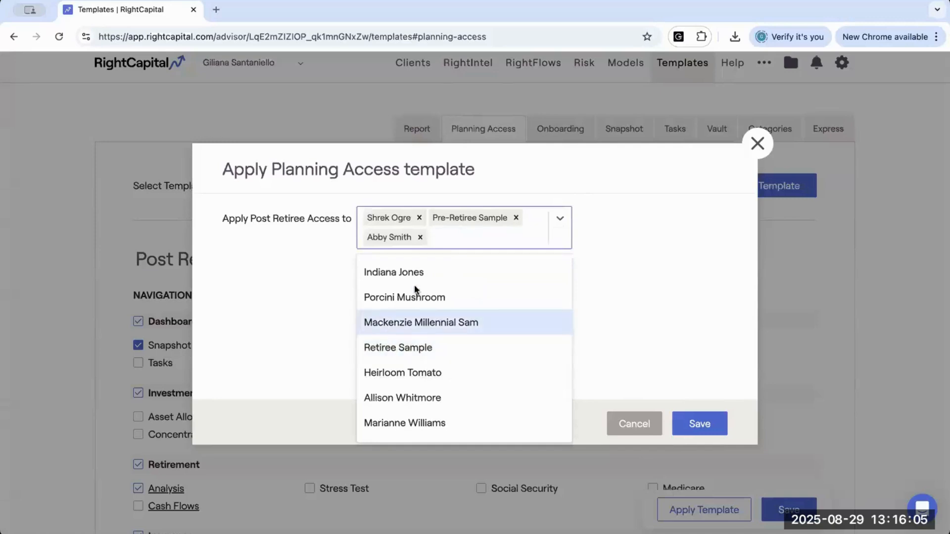
Remove all three selected clients from the recipients and cancel applying the Post Retiree Access template.
click(419, 238)
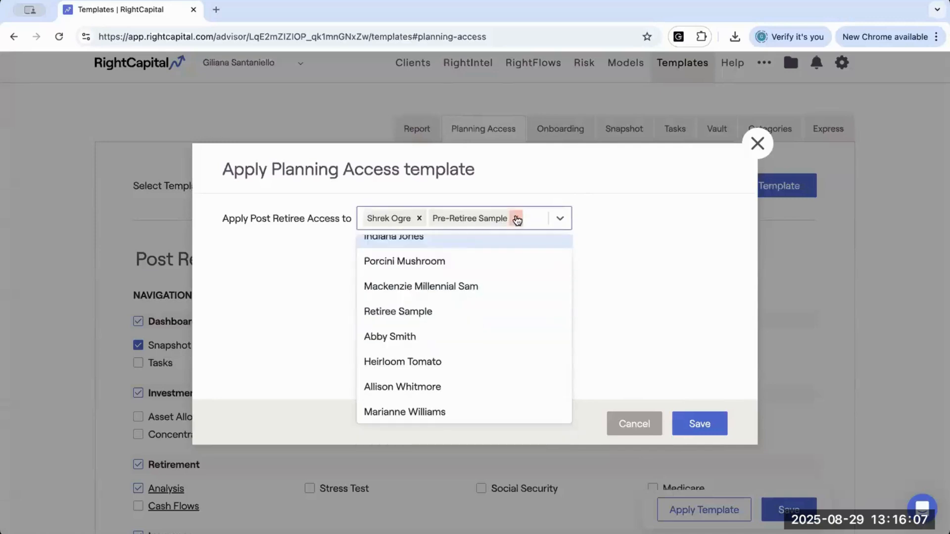
click(516, 218)
scroll(450, 335, up, 4)
scroll(450, 338, up, 3)
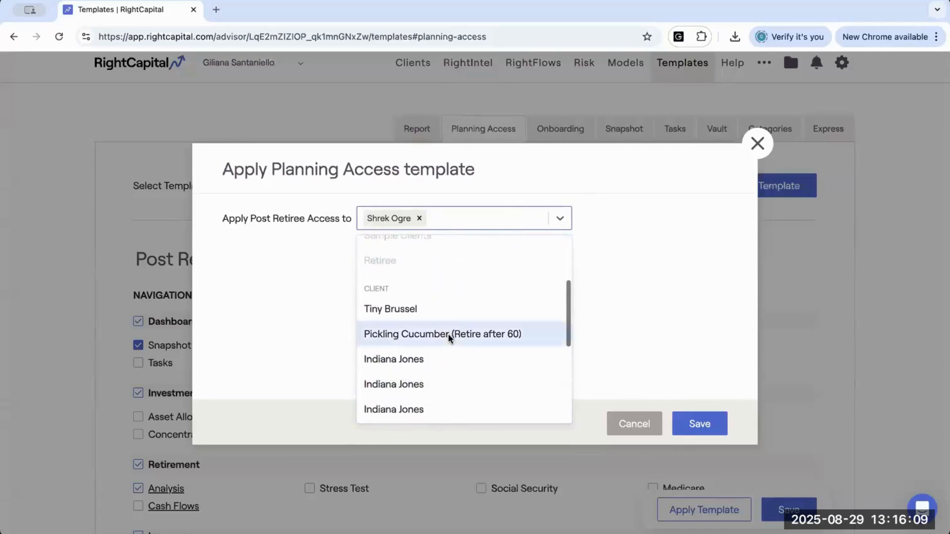
click(419, 218)
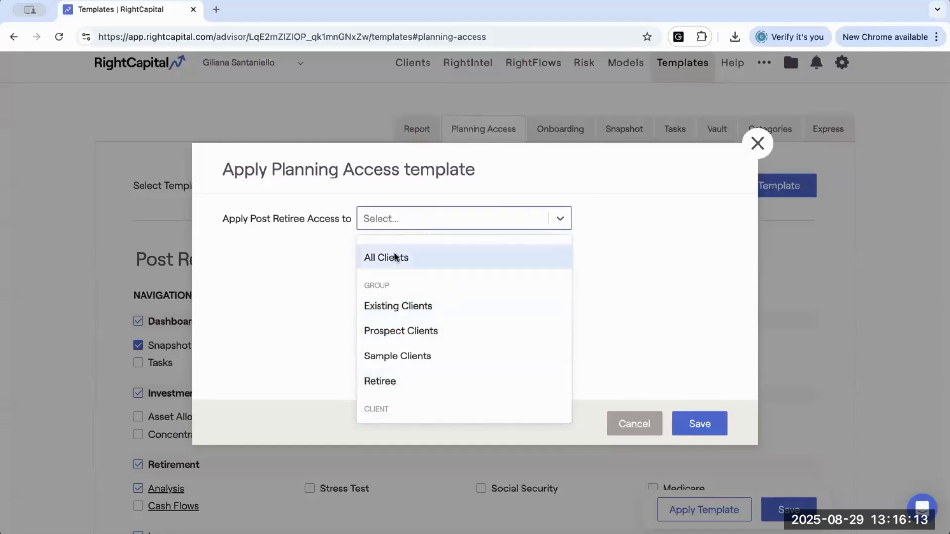
scroll(403, 389, down, 2)
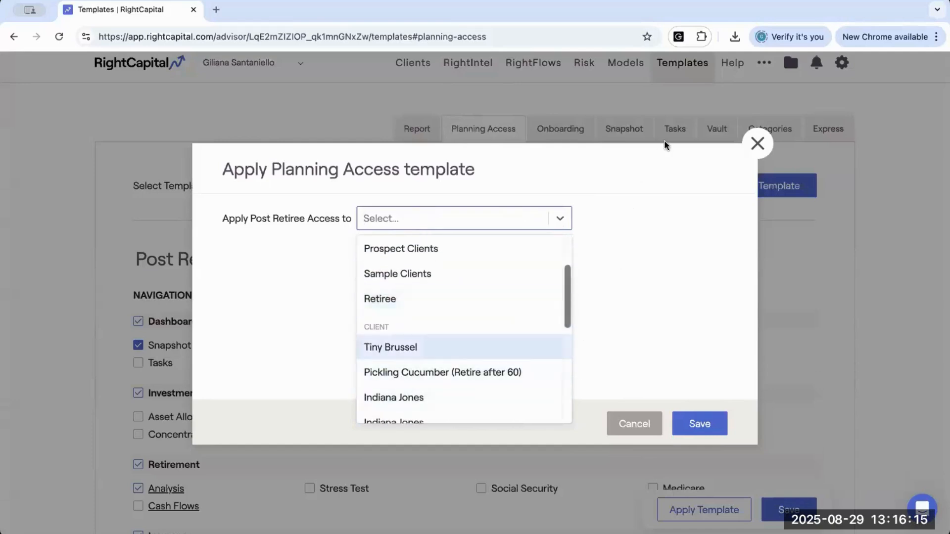
click(633, 425)
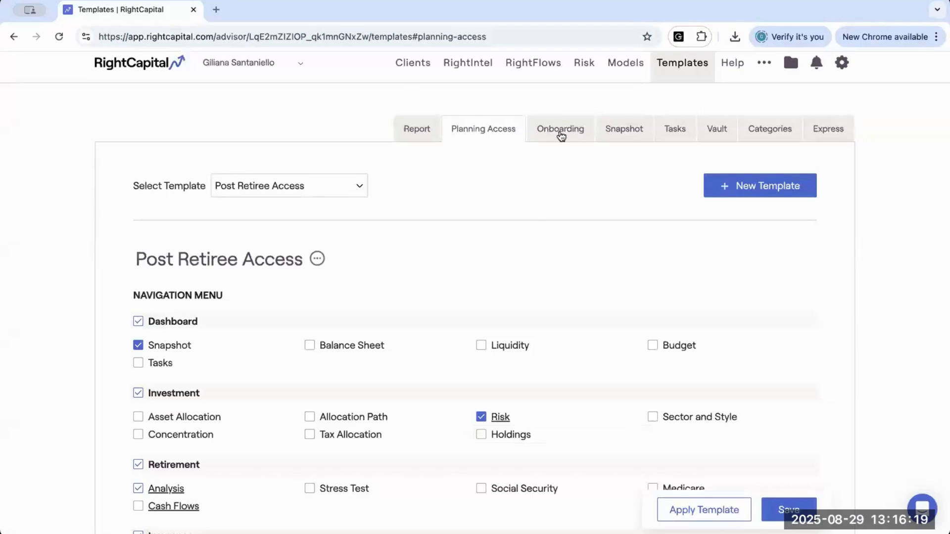
View the Onboarding templates, and from the client list open the first of the three client records sharing the same name.
click(562, 133)
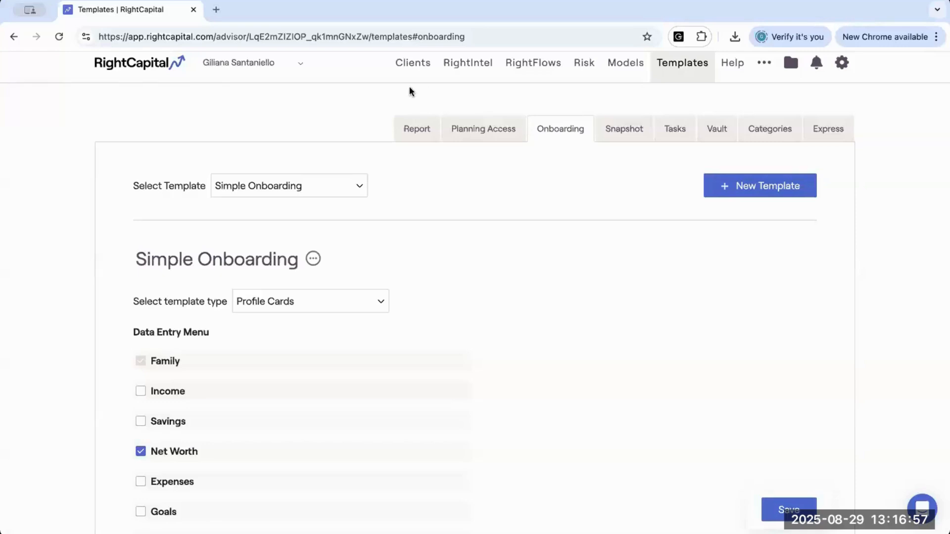
click(413, 64)
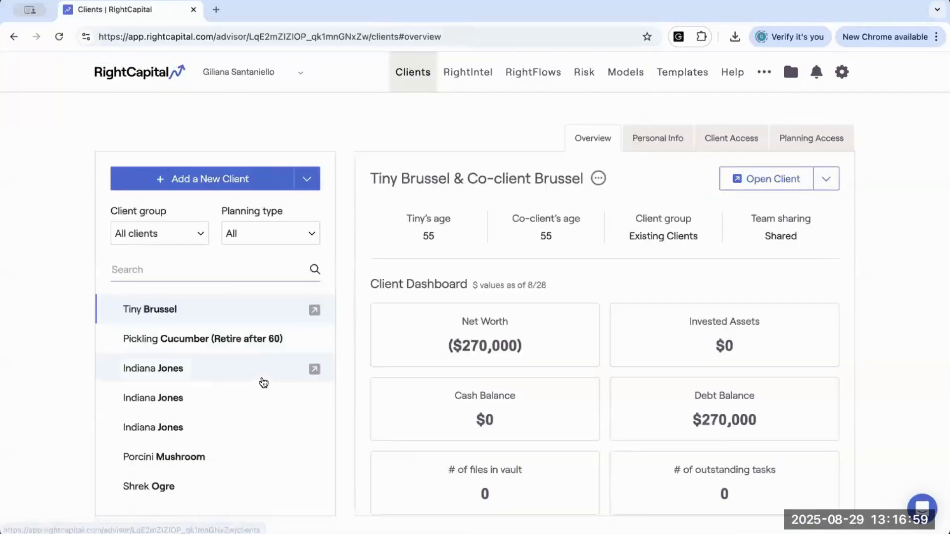
click(264, 427)
click(246, 405)
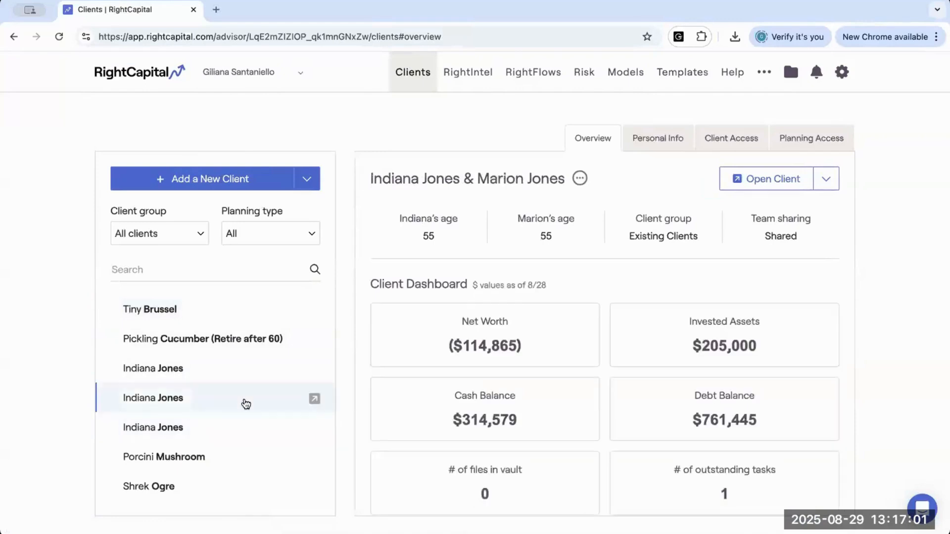
click(234, 378)
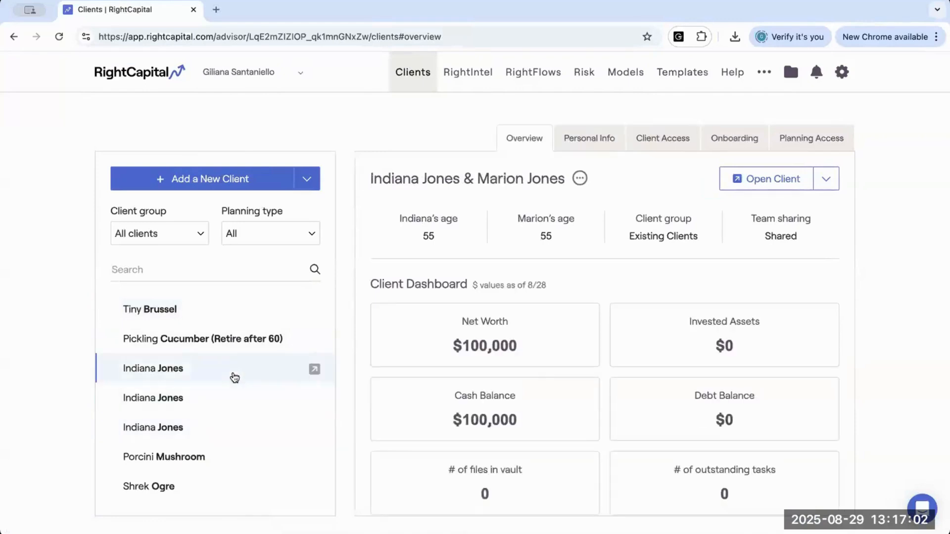
click(756, 181)
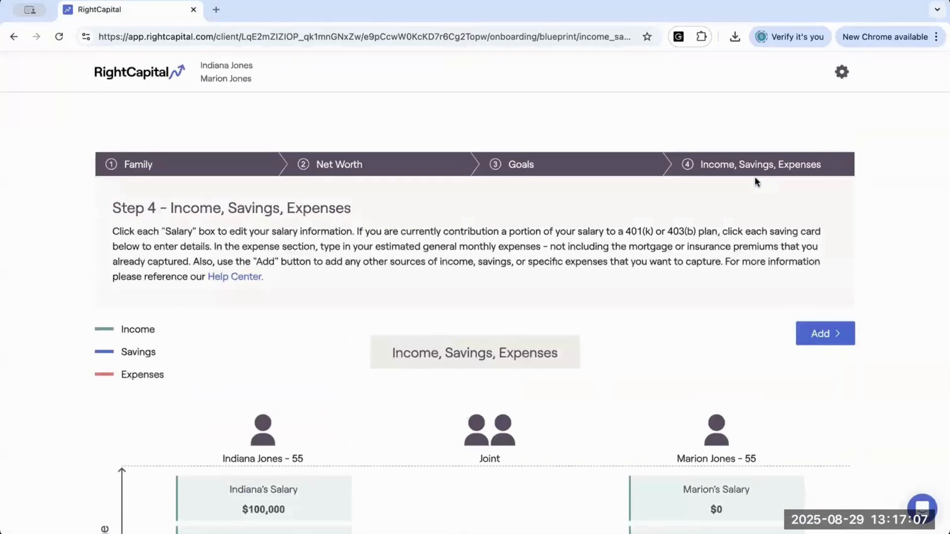
Look over the client's Income, Savings, Expenses onboarding step and return to the client record to view its Onboarding settings.
scroll(374, 166, down, 3)
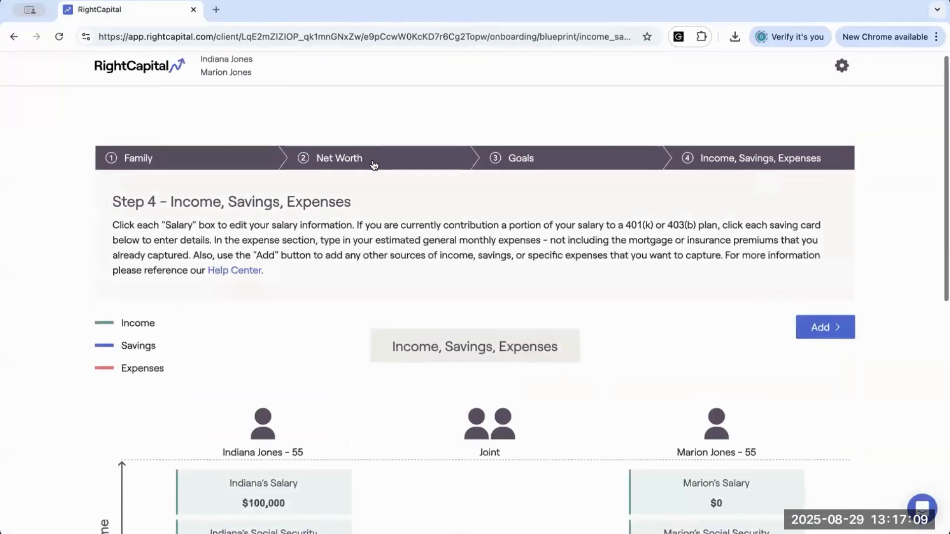
scroll(374, 165, up, 3)
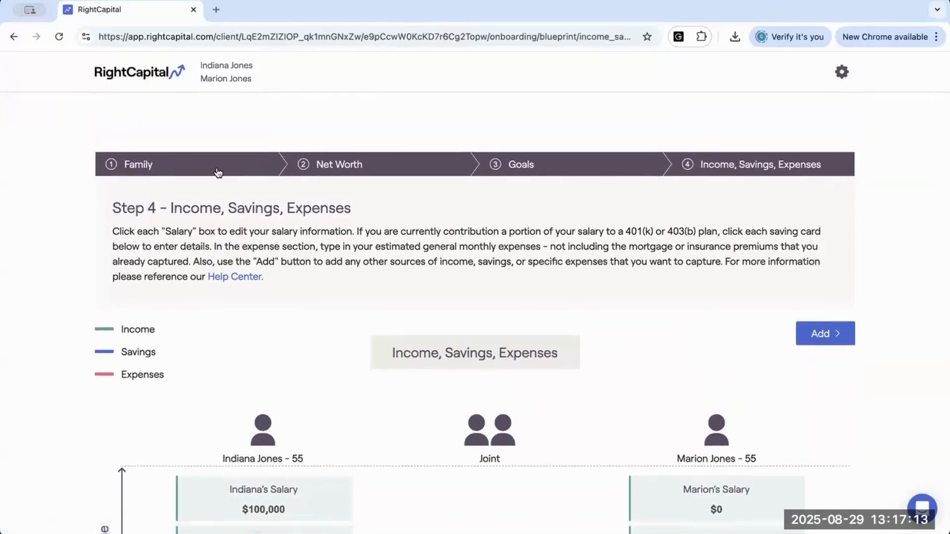
click(147, 76)
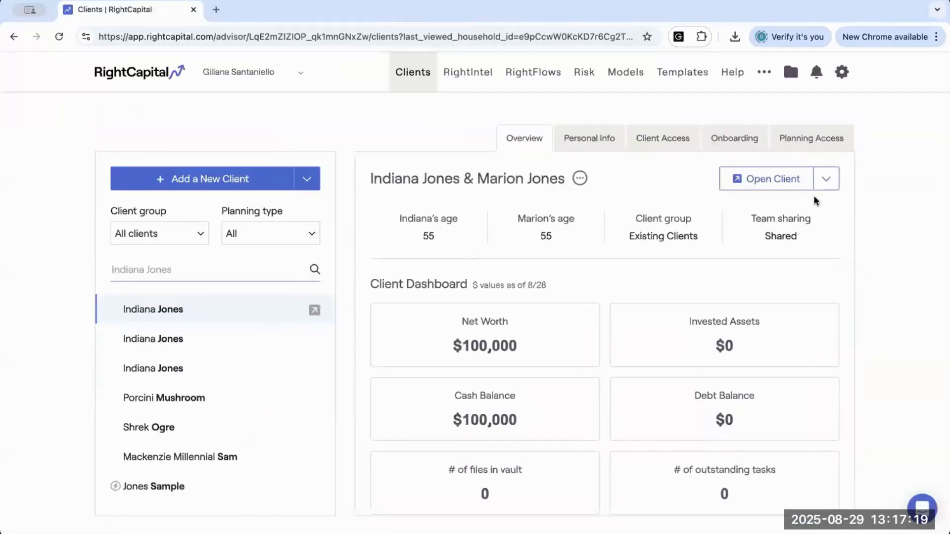
click(726, 140)
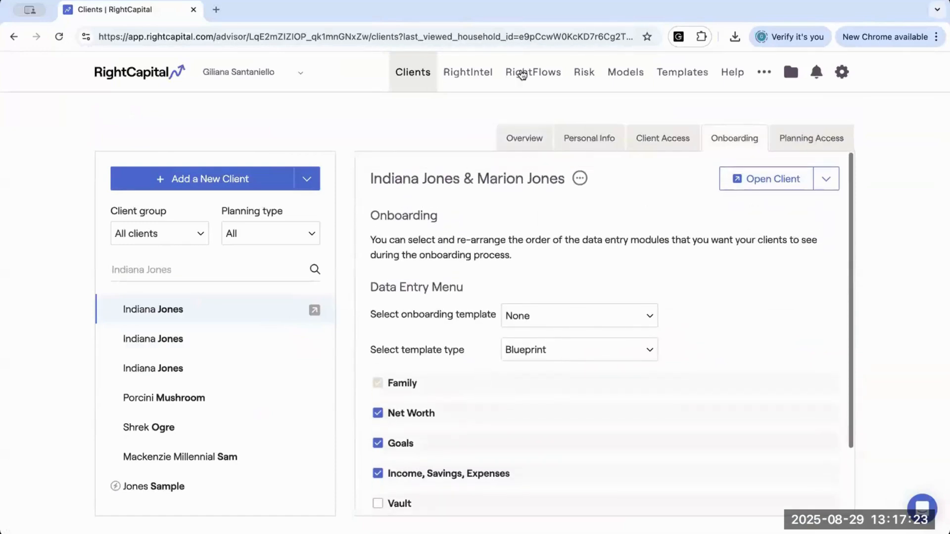
Return to the Onboarding templates and review the data entry modules of the Simple Onboarding template.
click(686, 72)
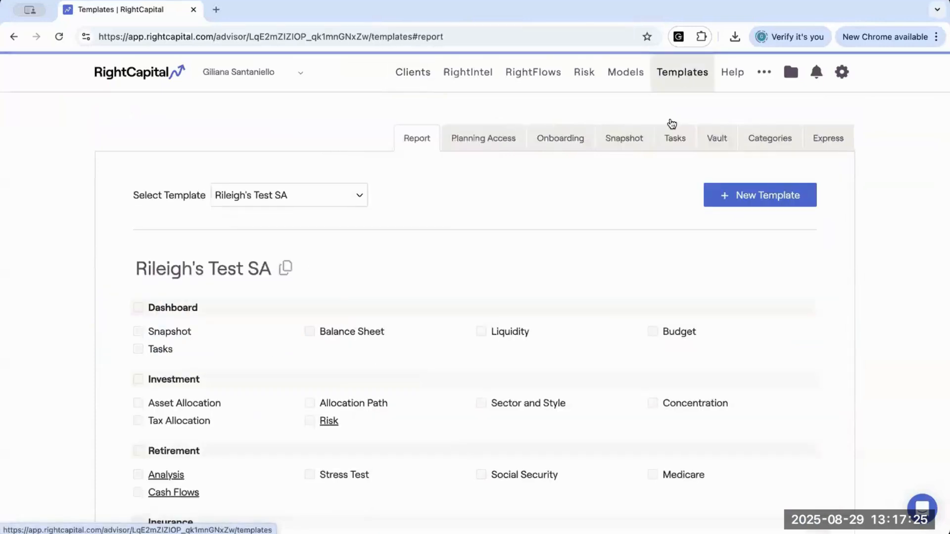
click(561, 141)
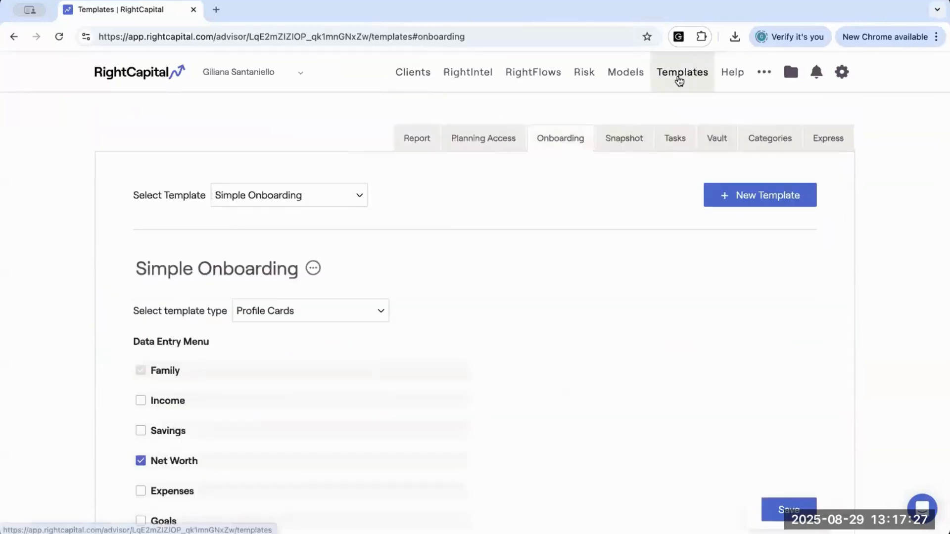
scroll(384, 275, down, 1)
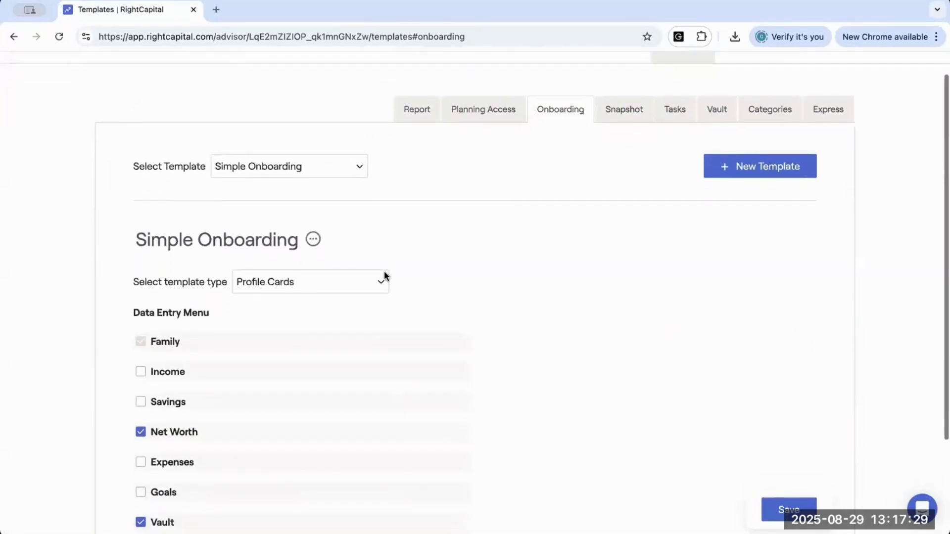
scroll(384, 276, up, 1)
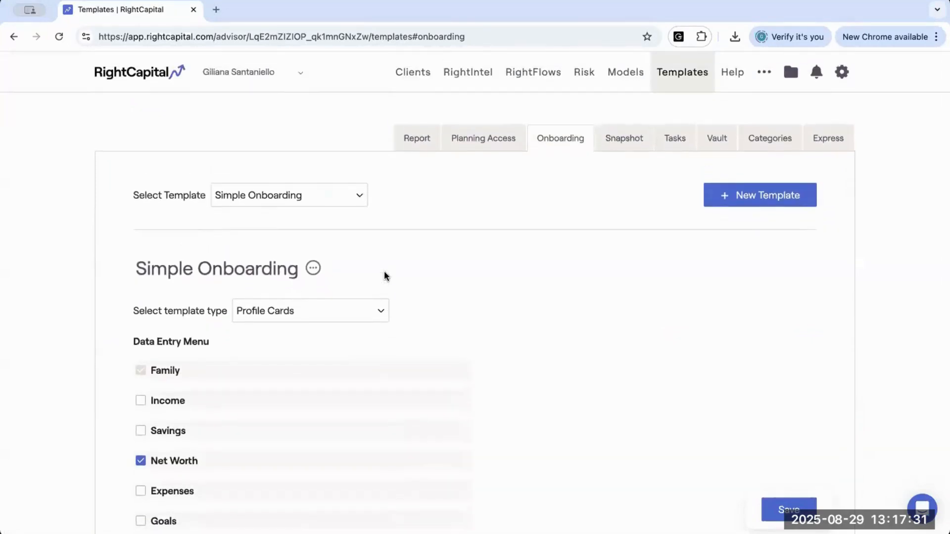
scroll(385, 275, down, 1)
scroll(385, 275, down, 1)
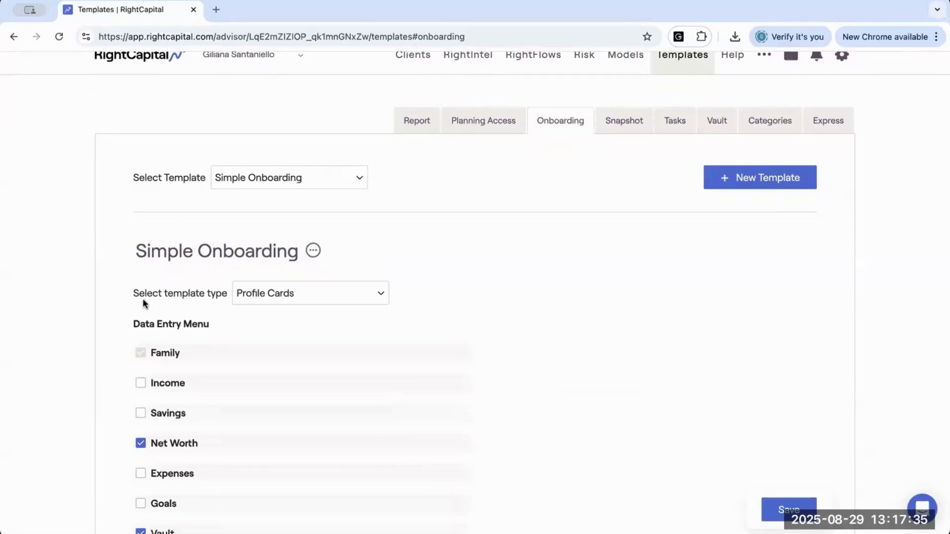
Compare the Blueprint and Profile Cards types for the Simple Onboarding template, ending on Blueprint.
click(274, 300)
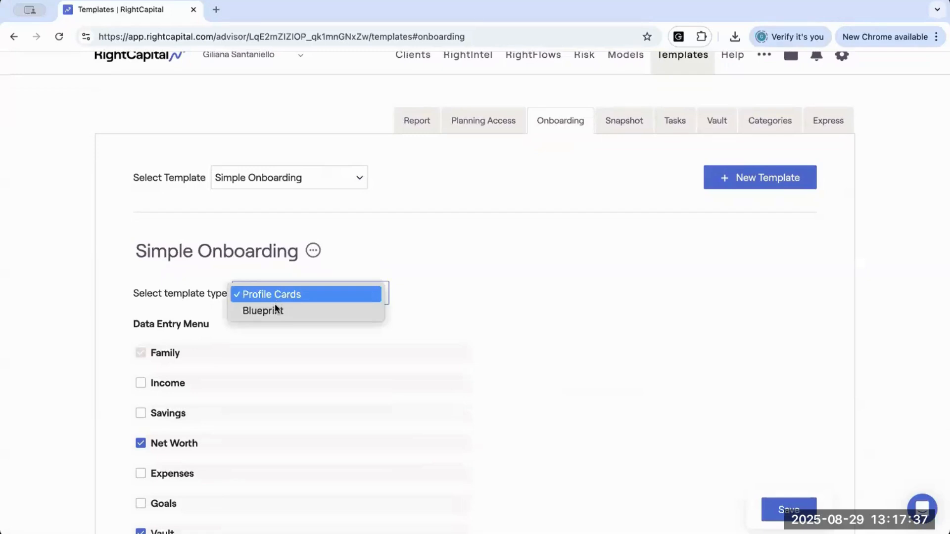
click(277, 312)
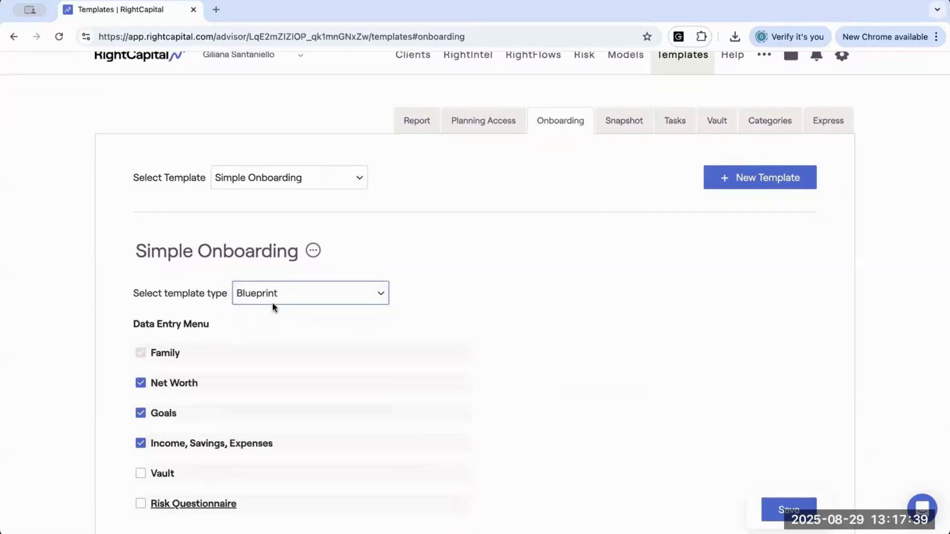
click(269, 295)
click(263, 271)
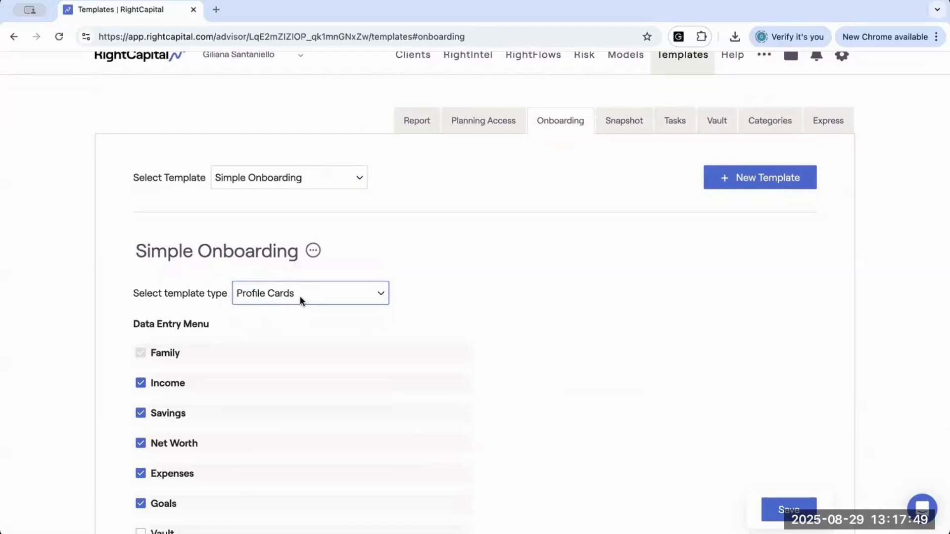
scroll(300, 296, up, 1)
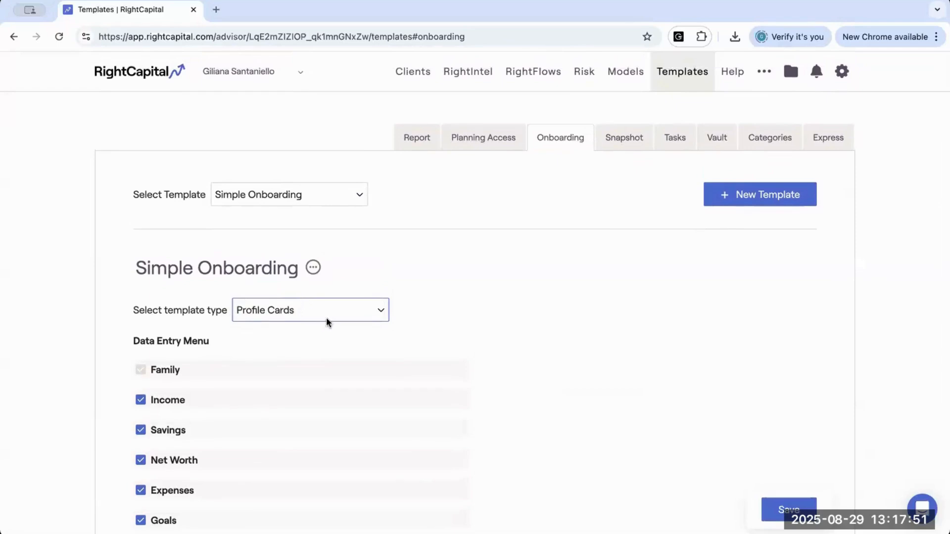
click(296, 311)
click(298, 329)
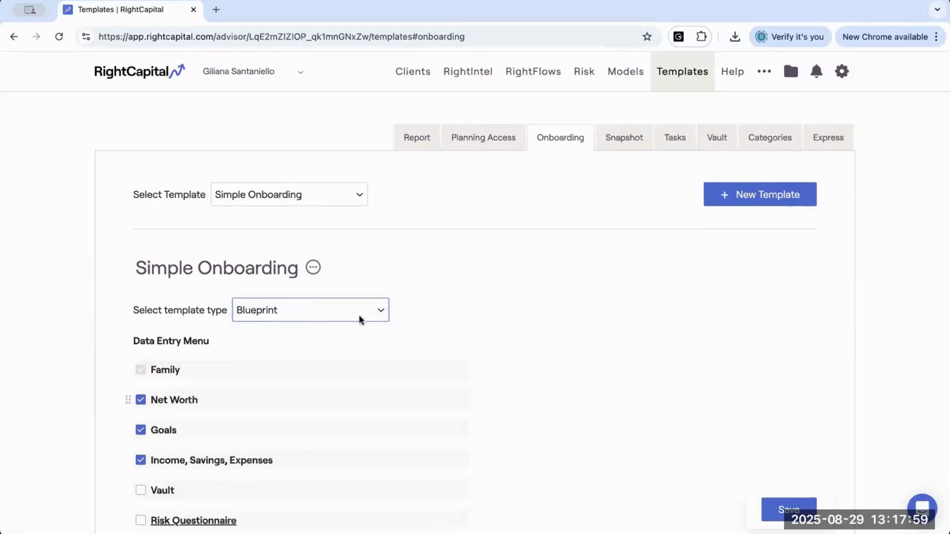
Open the Blueprint View + Vault onboarding template and review the modules in its data entry menu.
click(309, 199)
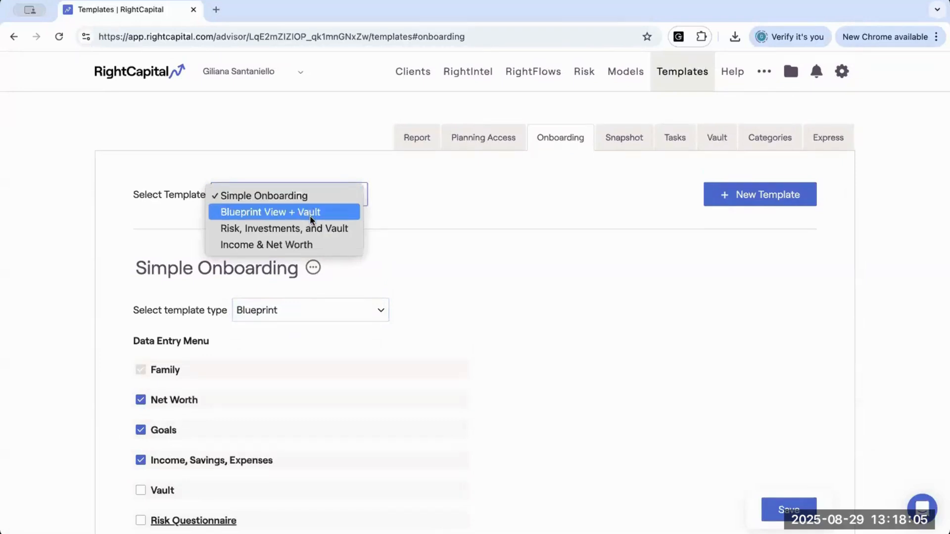
click(290, 212)
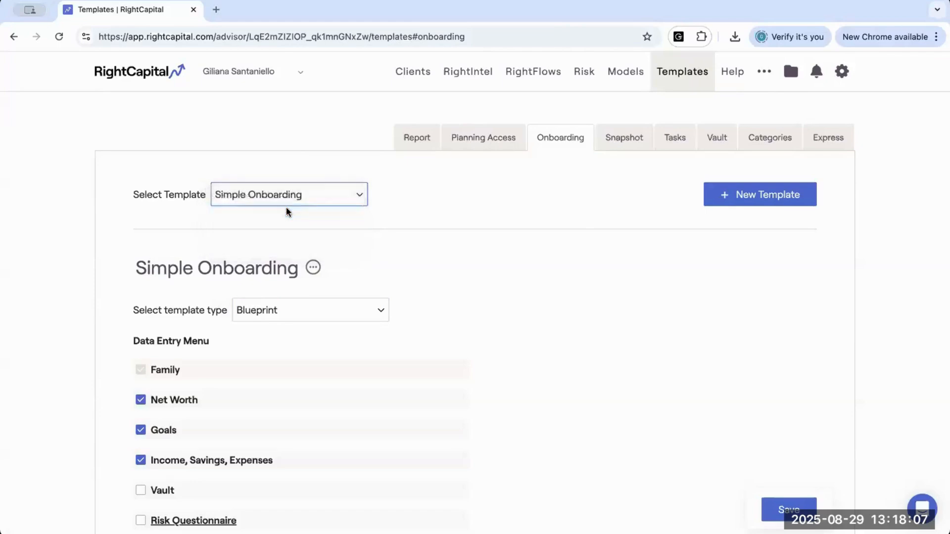
scroll(287, 212, down, 2)
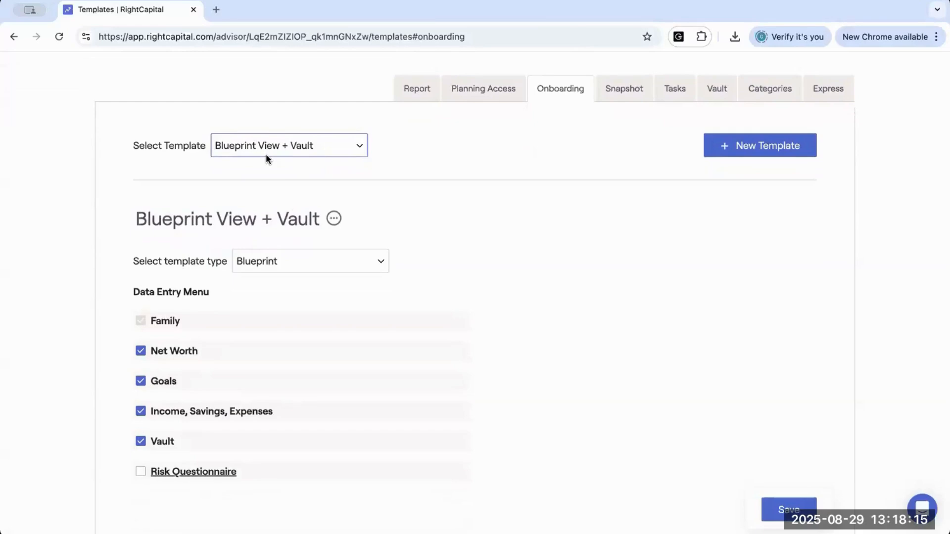
scroll(277, 173, up, 1)
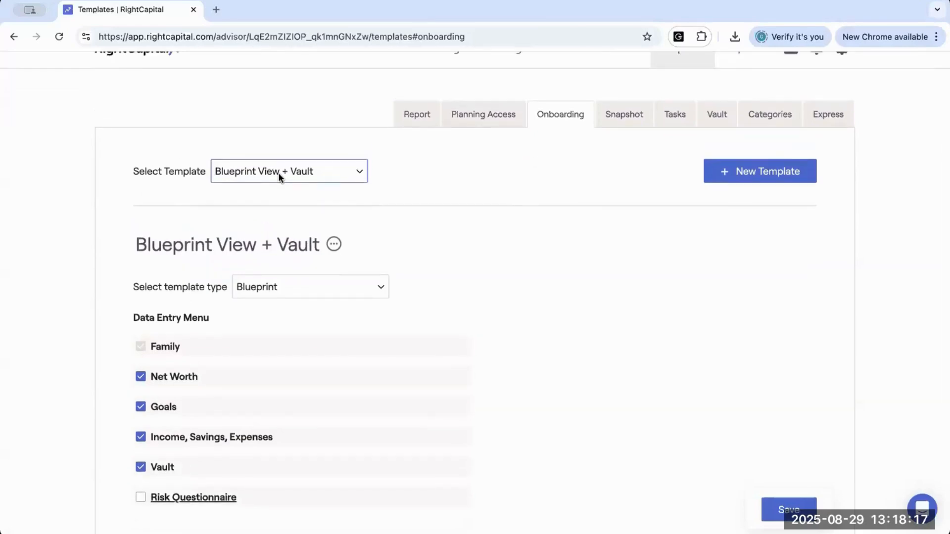
Create a new onboarding template.
scroll(280, 177, down, 1)
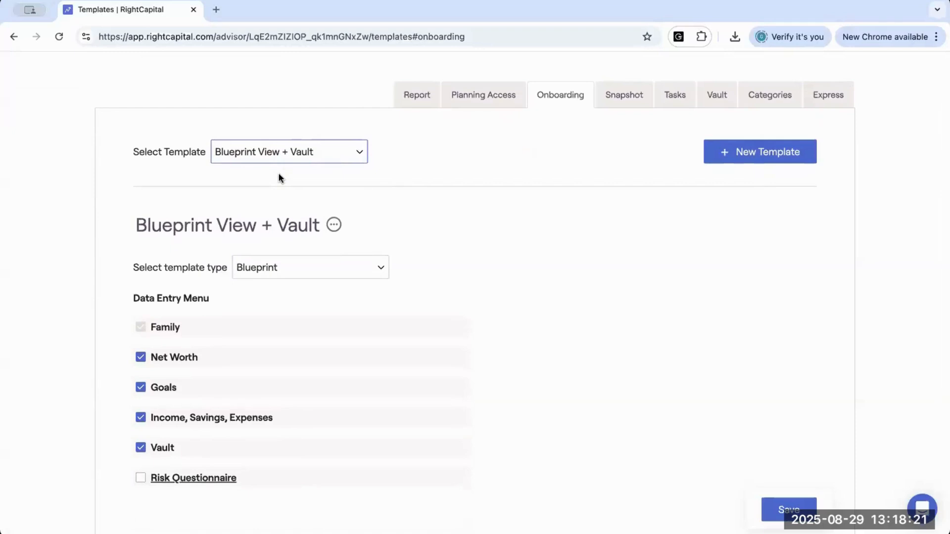
click(734, 152)
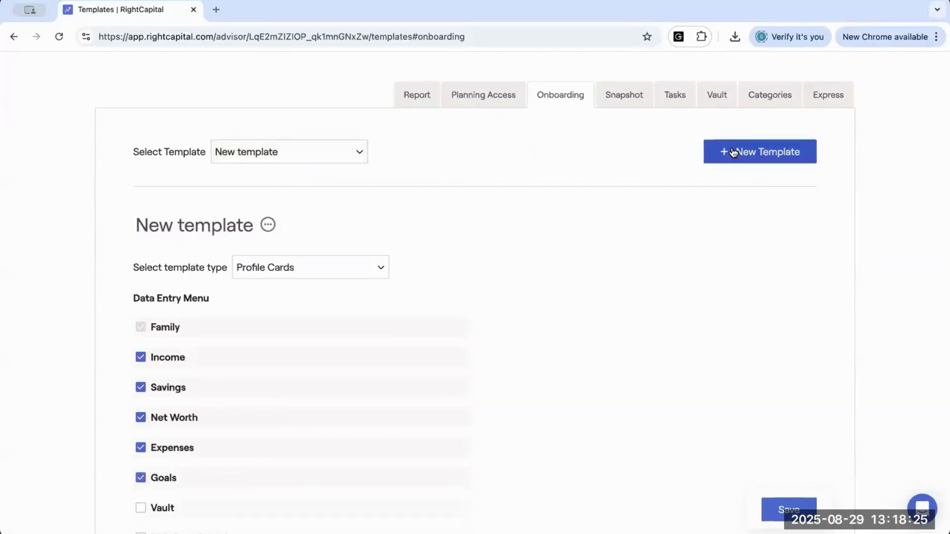
Try to rename the new onboarding template as Title.
click(221, 228)
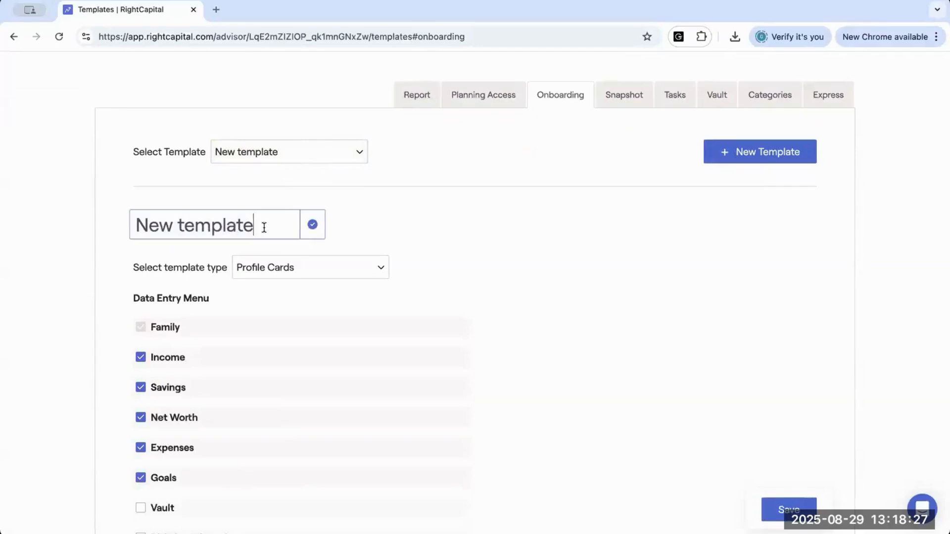
key(BackSpace)
key(BackSpace)
key(BackSpace)
key(BackSpace)
key(BackSpace)
key(BackSpace)
key(BackSpace)
key(BackSpace)
key(BackSpace)
key(BackSpace)
key(BackSpace)
key(BackSpace)
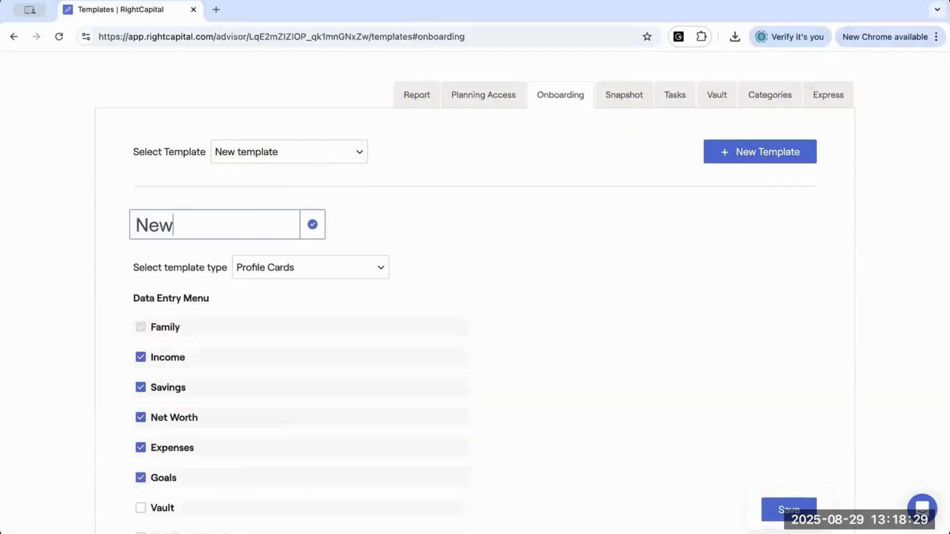
text(Titel)
key(BackSpace)
key(BackSpace)
text(ke)
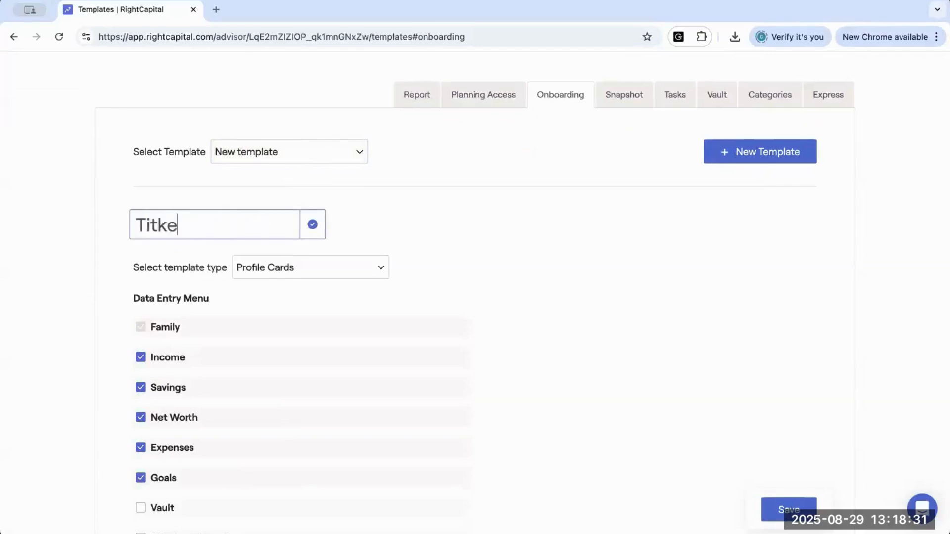
key(BackSpace)
key(BackSpace)
text(le)
scroll(151, 419, down, 1)
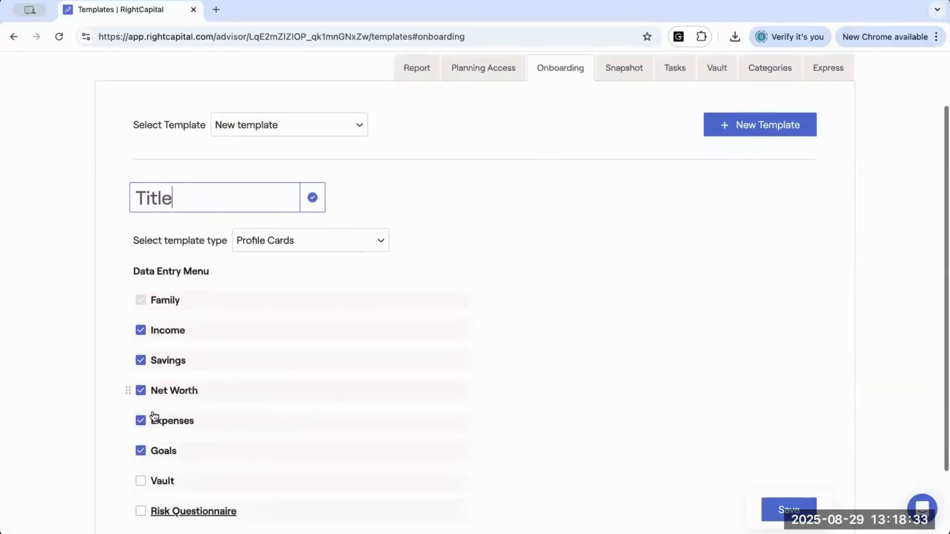
Exclude Income from the new template's data entry menu and rename the template as Title.
click(141, 324)
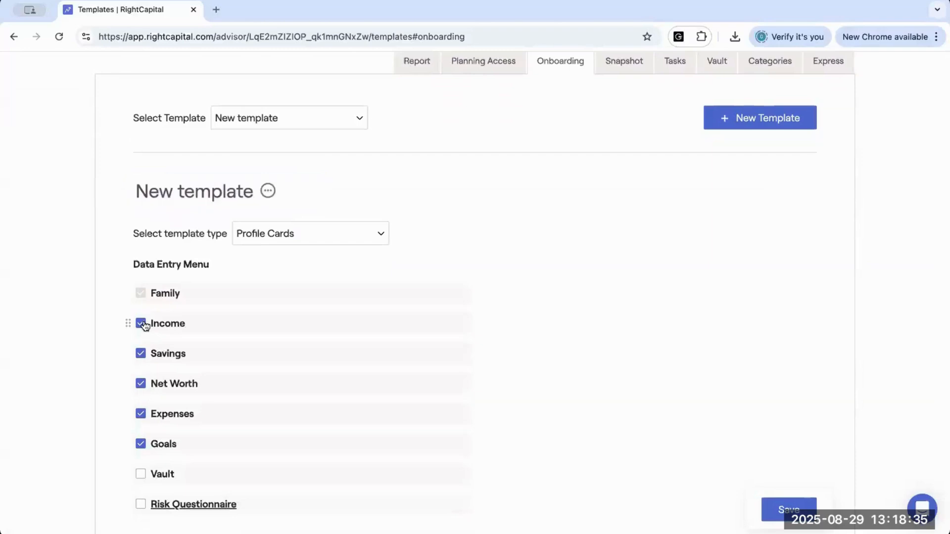
click(231, 191)
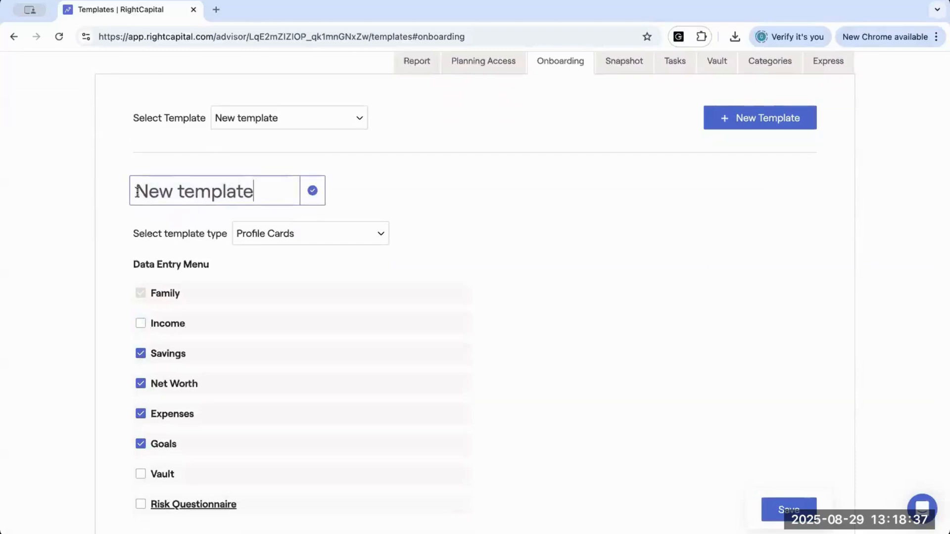
drag(269, 192, 129, 192)
text(Title)
click(307, 191)
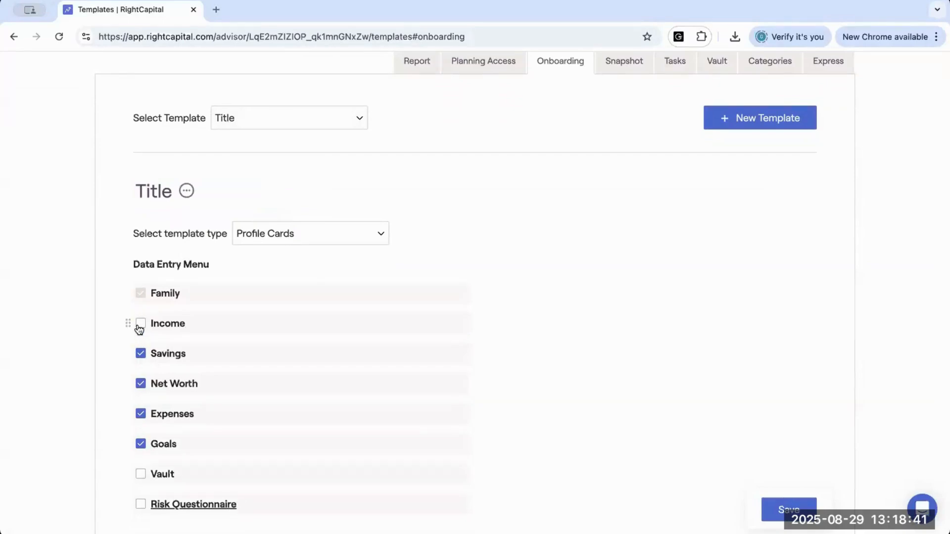
Exclude Savings and Net Worth from the Title template's data entry menu and save the template.
click(142, 354)
click(140, 384)
click(783, 511)
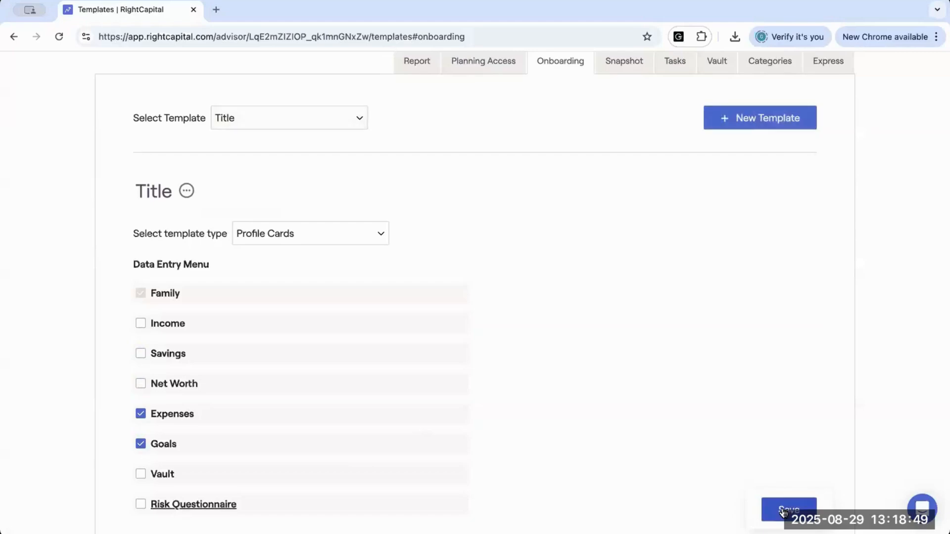
Review the data entry modules of the Simple Onboarding template and the Blueprint View + Vault template.
click(308, 113)
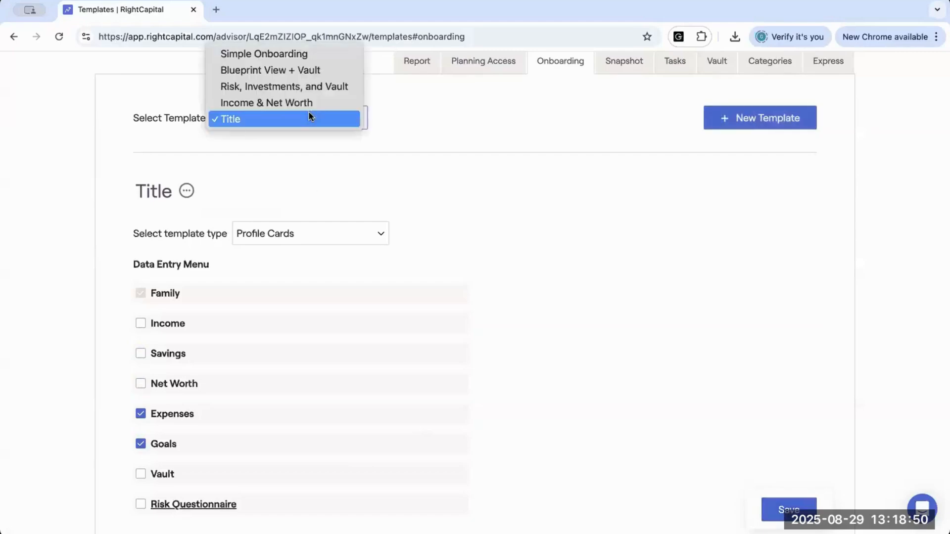
click(284, 57)
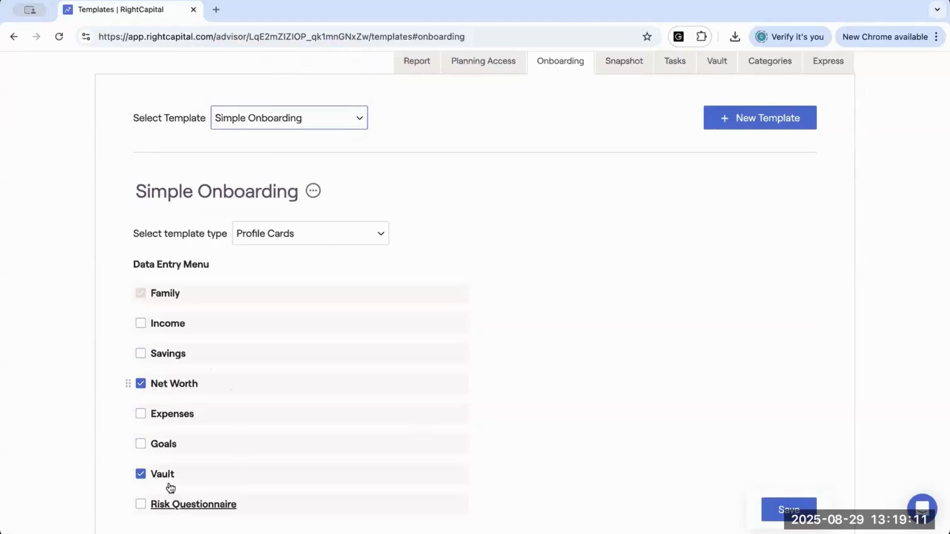
click(302, 124)
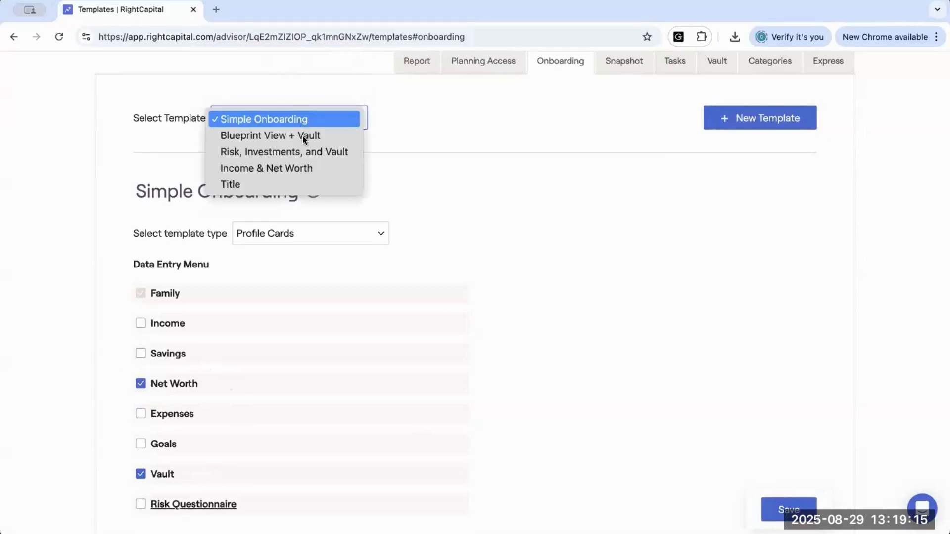
click(301, 137)
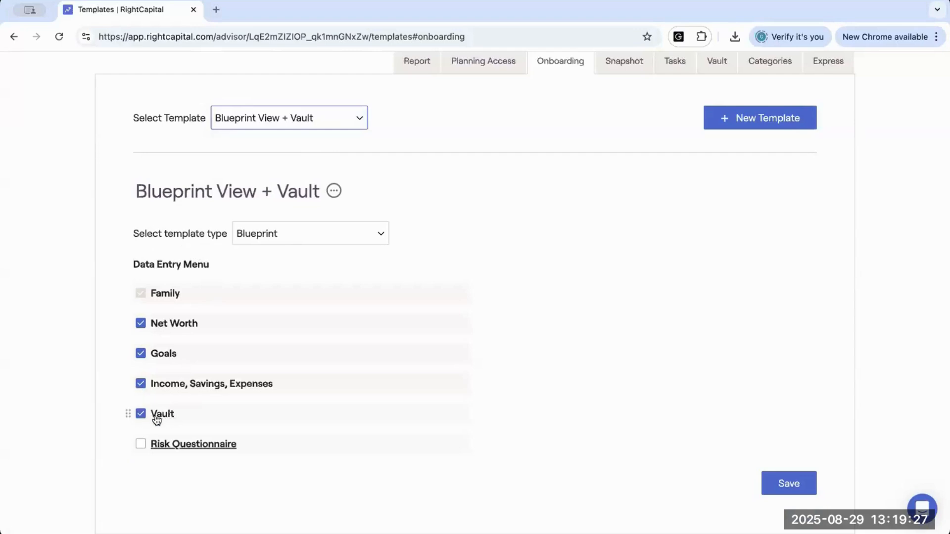
Open the Risk, Investments, and Vault onboarding template and review its data entry modules.
click(230, 119)
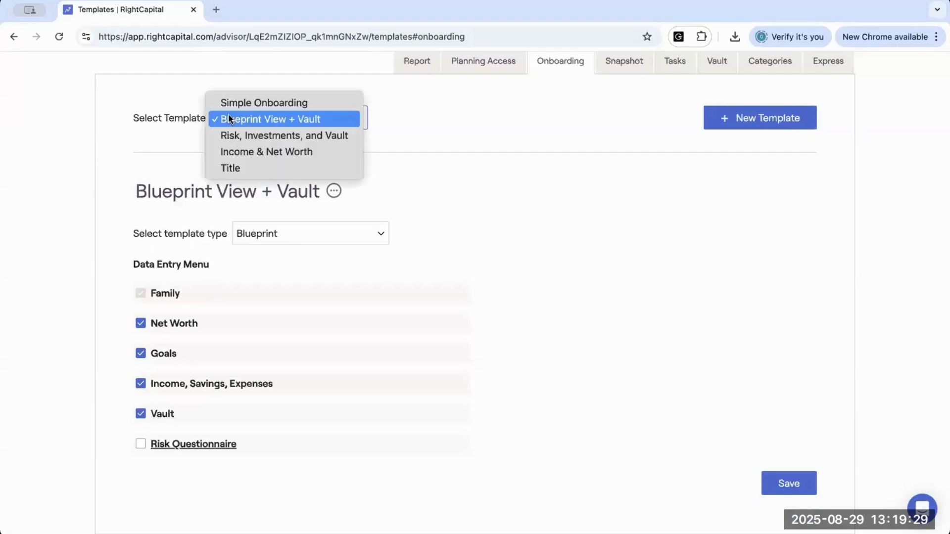
click(234, 138)
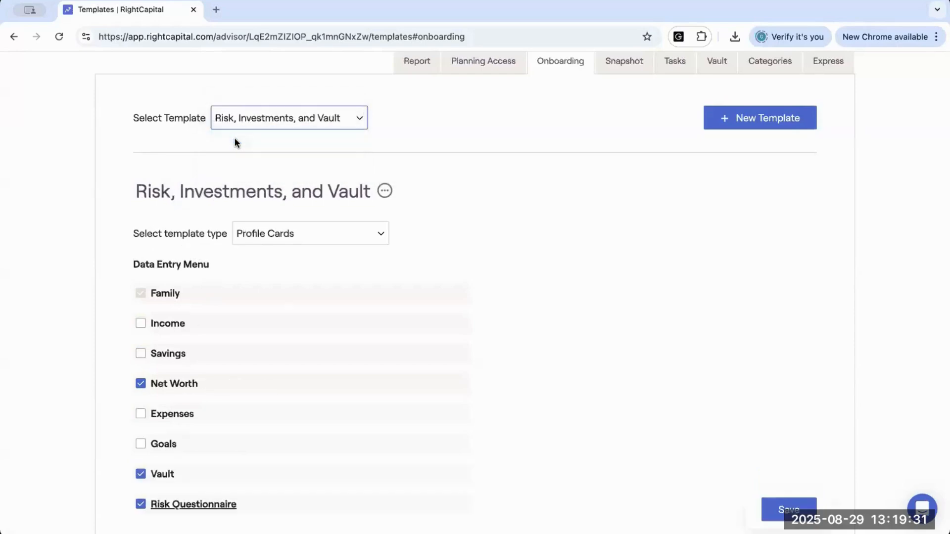
scroll(126, 257, down, 1)
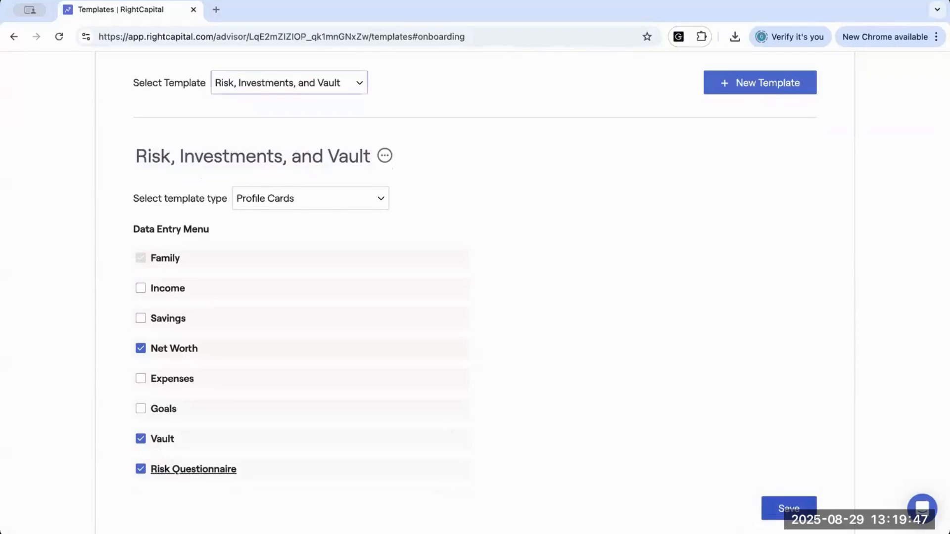
scroll(462, 324, up, 4)
scroll(462, 325, down, 3)
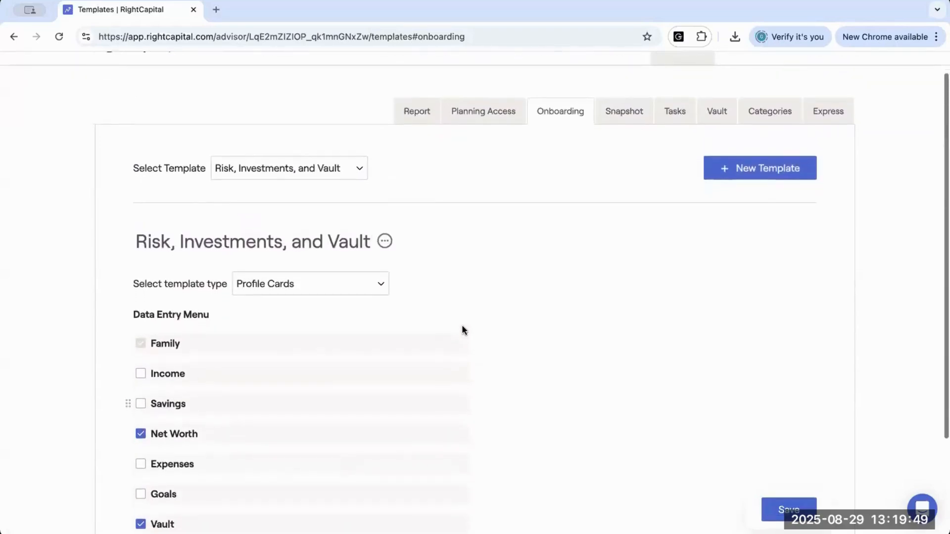
Open the Income & Net Worth onboarding template and review its data entry modules and template type.
click(361, 110)
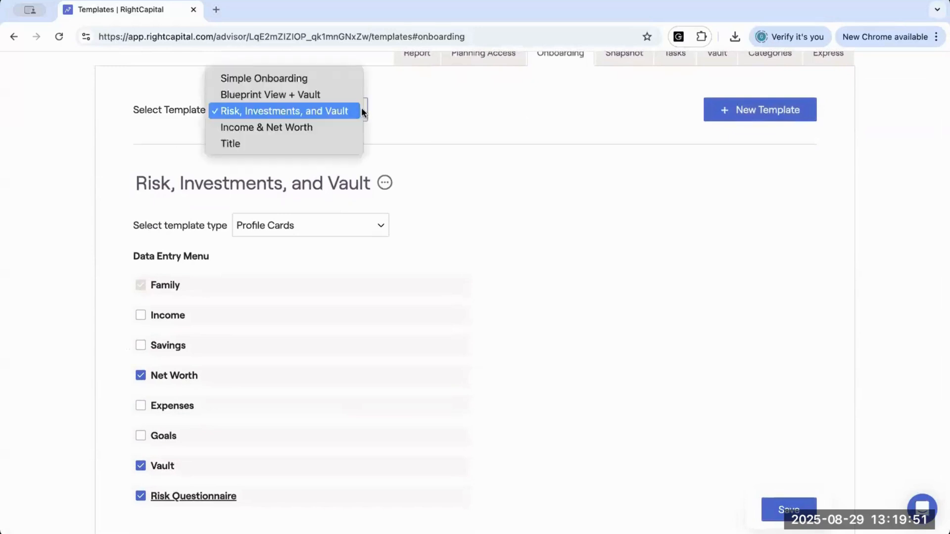
click(296, 129)
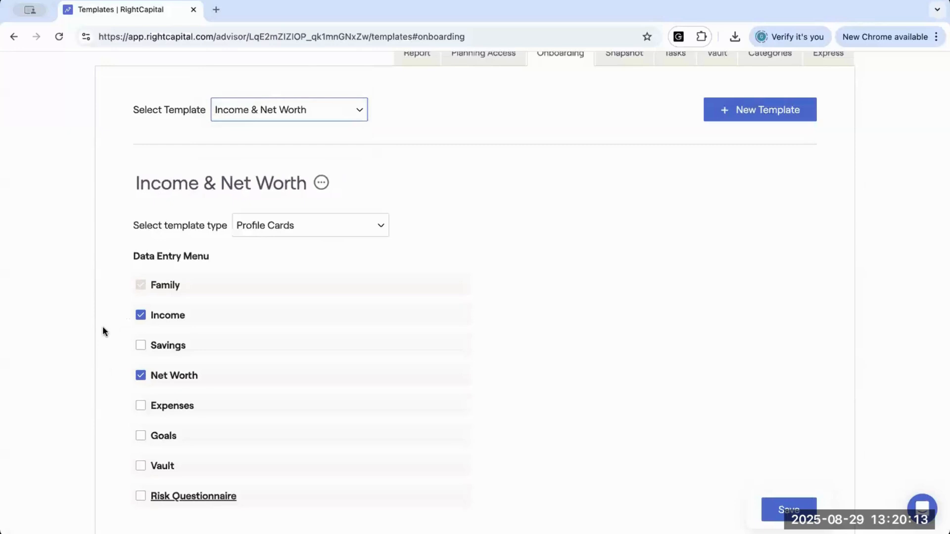
scroll(216, 259, up, 2)
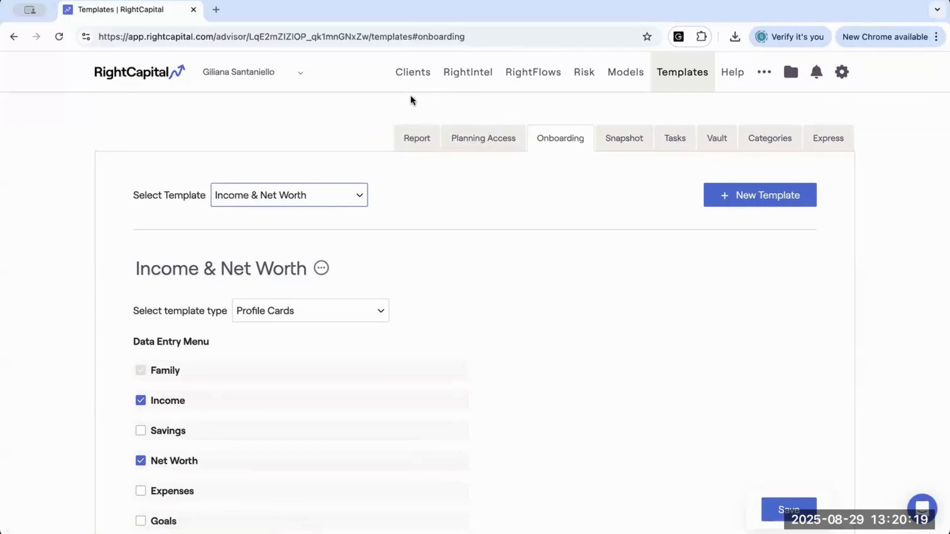
click(277, 317)
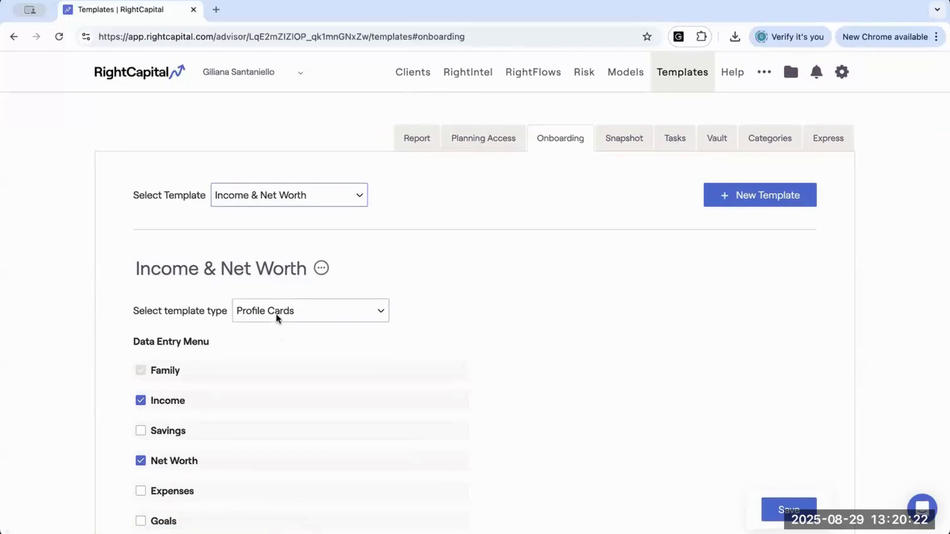
click(367, 252)
Open the third listed client's record from the client list and show its Onboarding data entry menu.
click(410, 74)
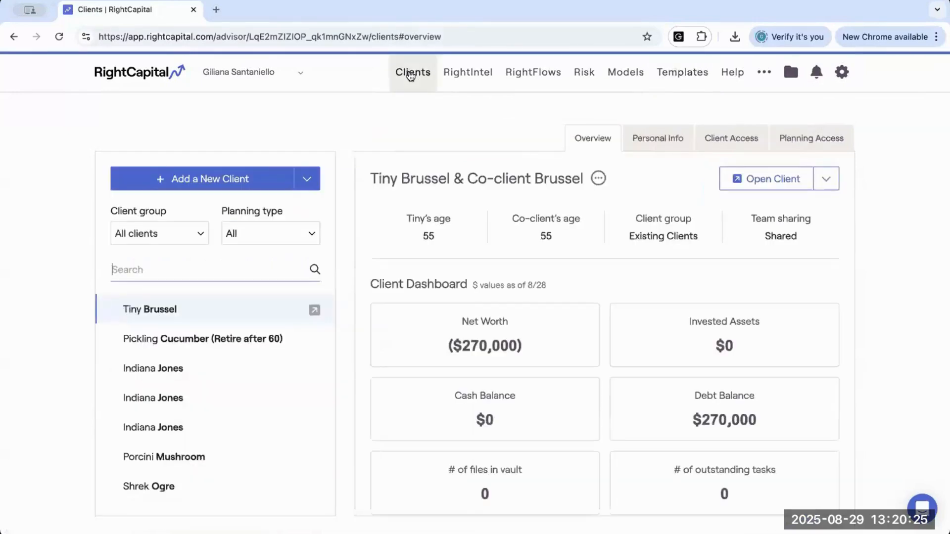
click(267, 434)
click(253, 378)
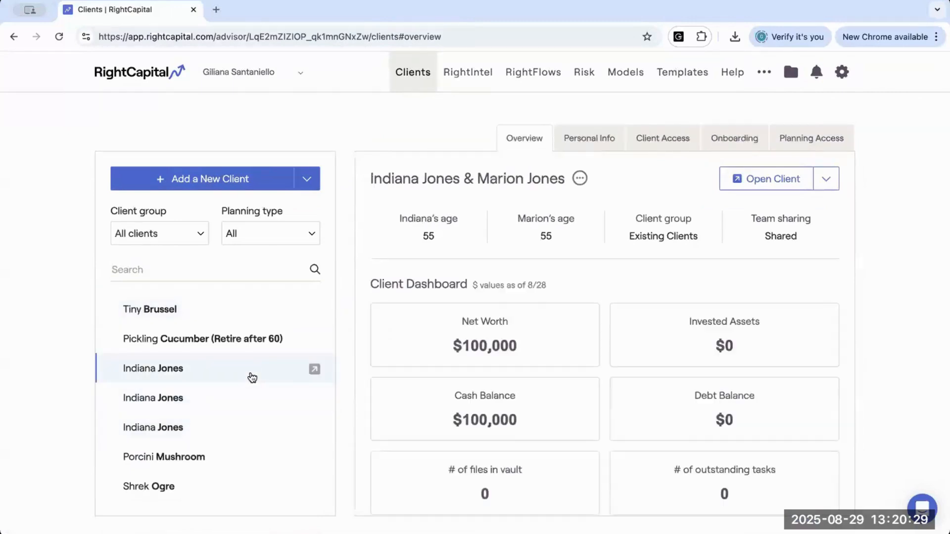
click(722, 139)
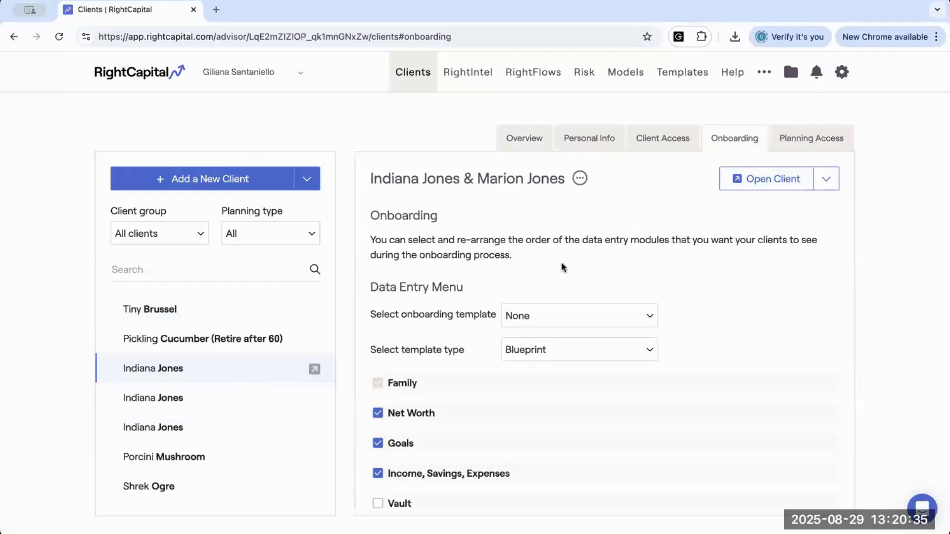
scroll(561, 262, down, 3)
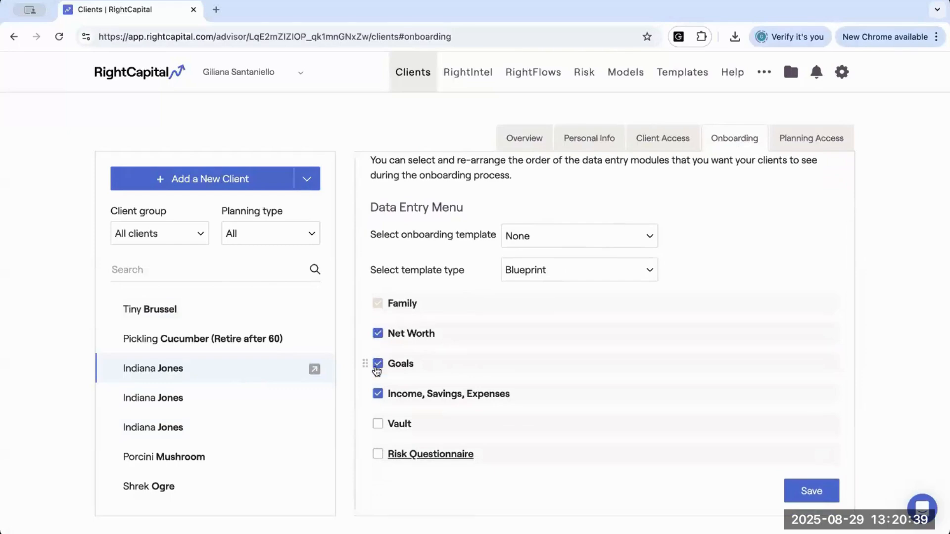
Apply the Simple Onboarding template to the client's data entry menu and save the onboarding settings.
click(526, 236)
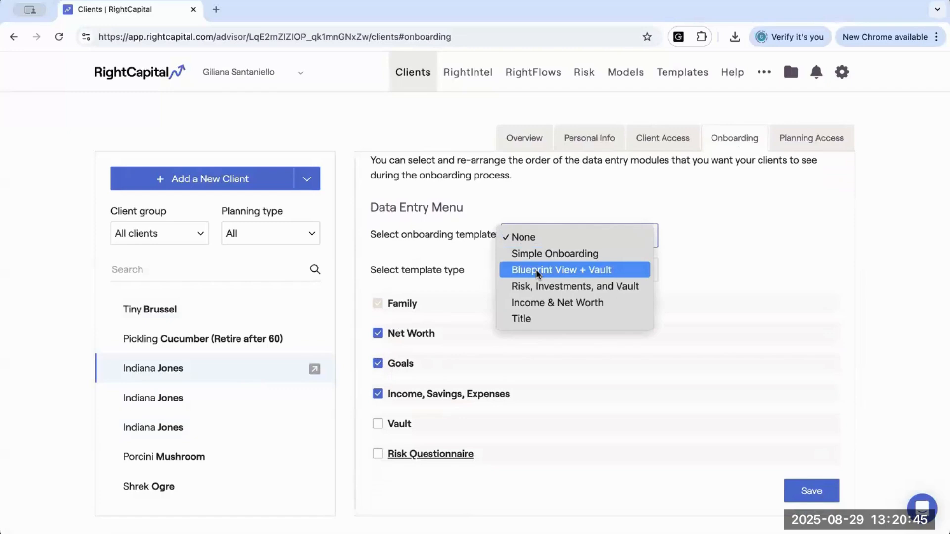
click(536, 269)
click(538, 237)
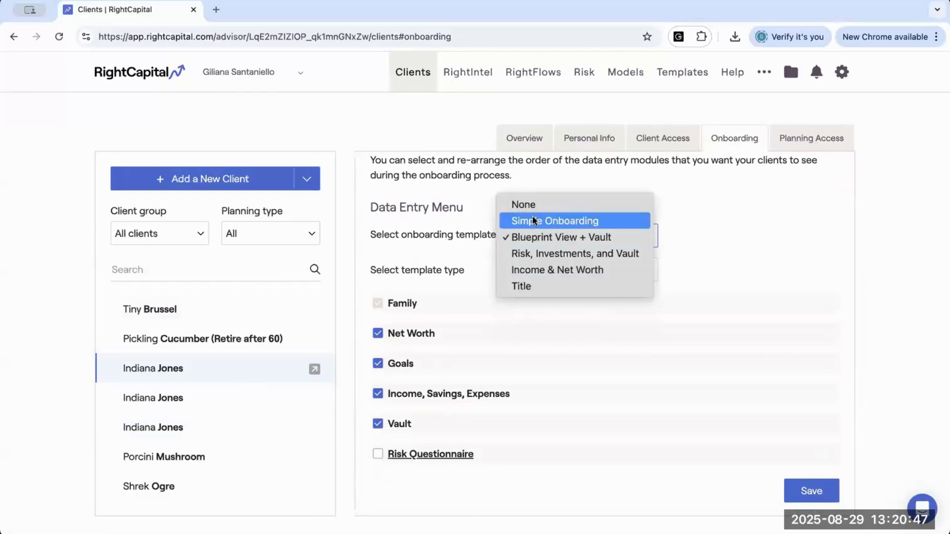
click(534, 221)
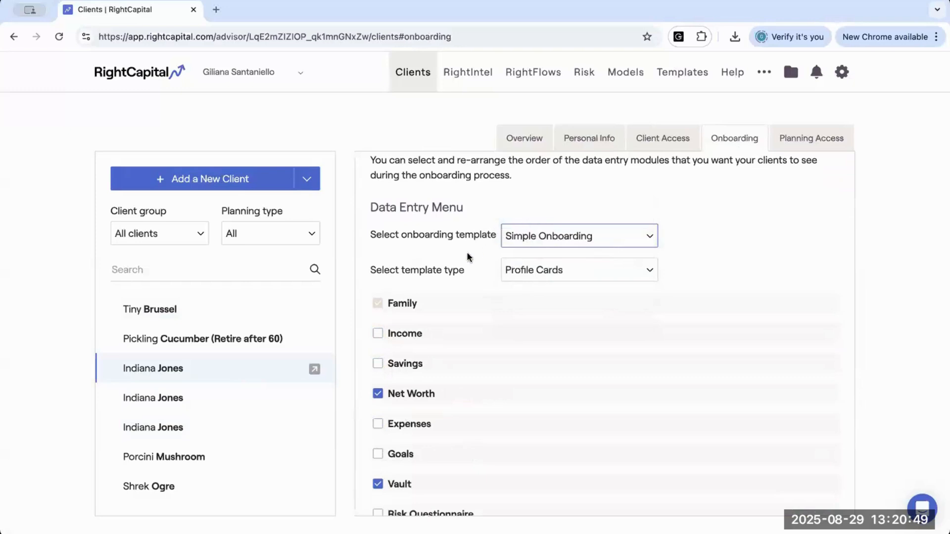
scroll(444, 328, down, 1)
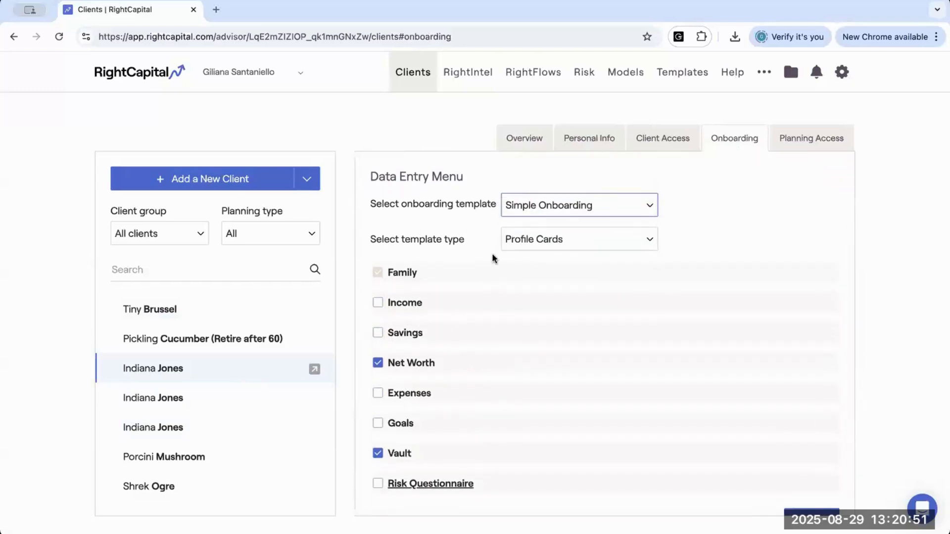
scroll(394, 307, down, 1)
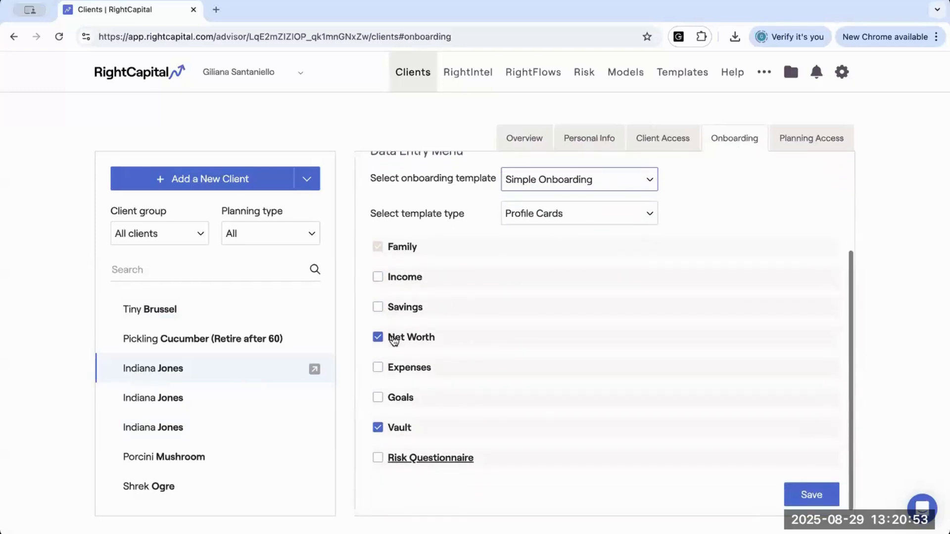
click(797, 495)
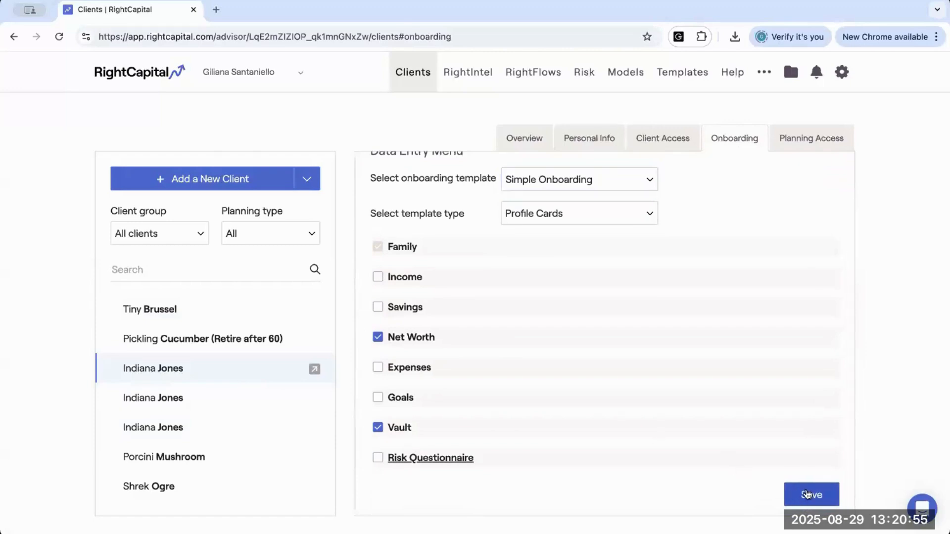
Open the client and look over the Family step of their onboarding with the applied template.
scroll(552, 299, up, 5)
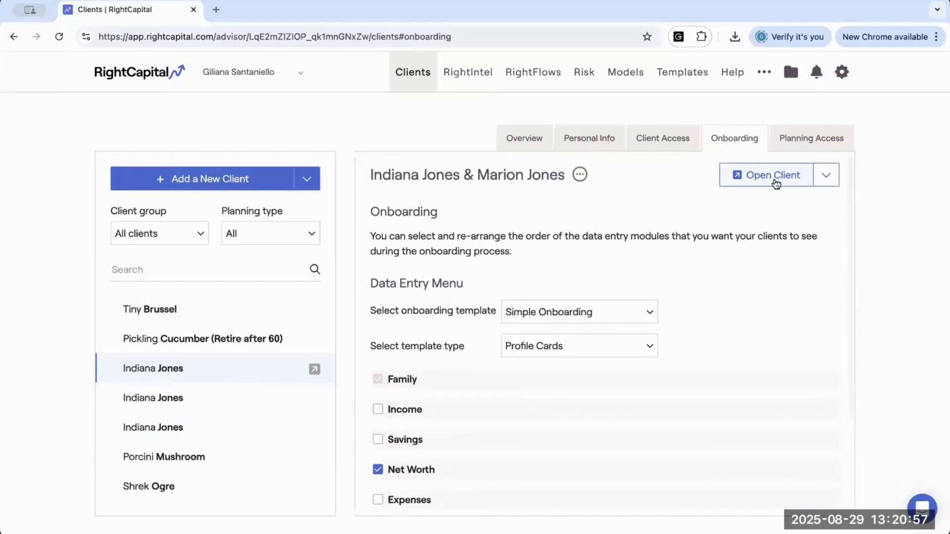
click(773, 182)
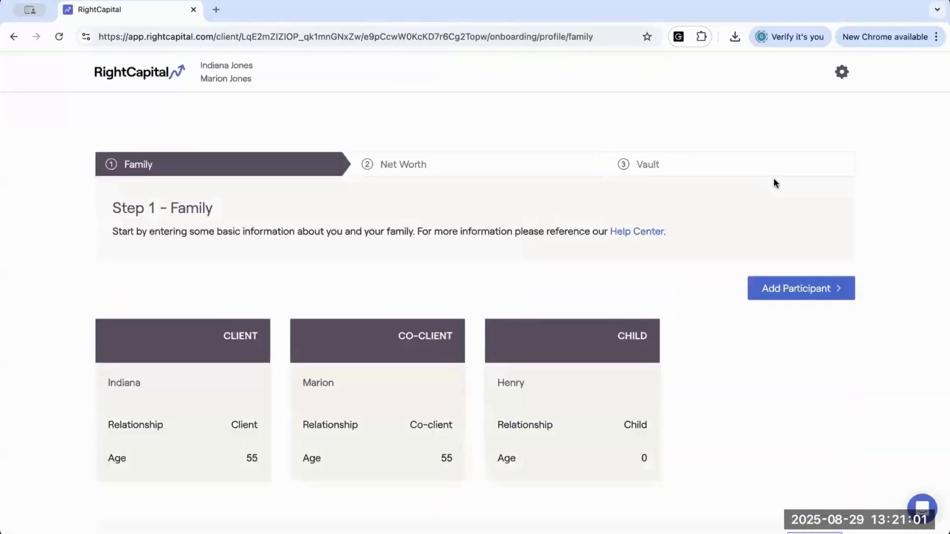
scroll(703, 299, down, 1)
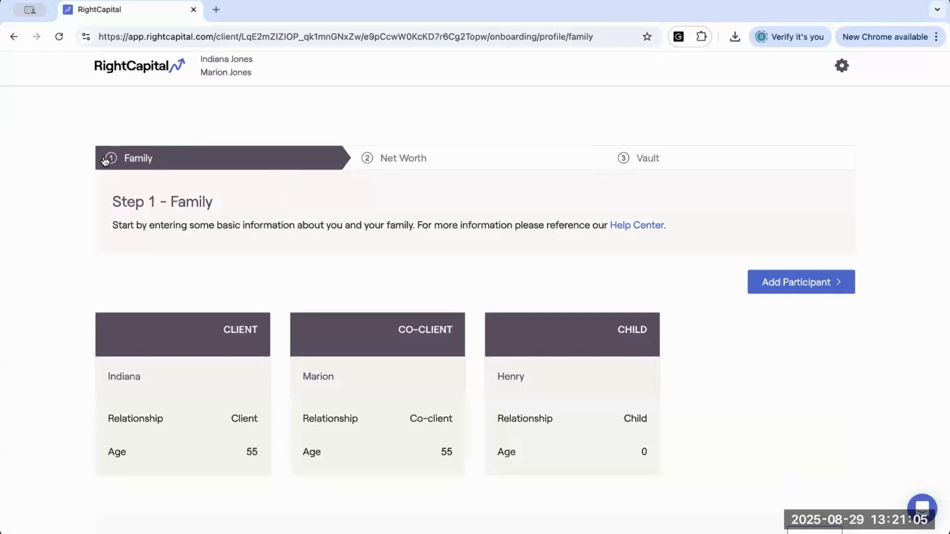
Look through the Vault and Net Worth steps of the client's onboarding, ending back on the Family step.
click(667, 164)
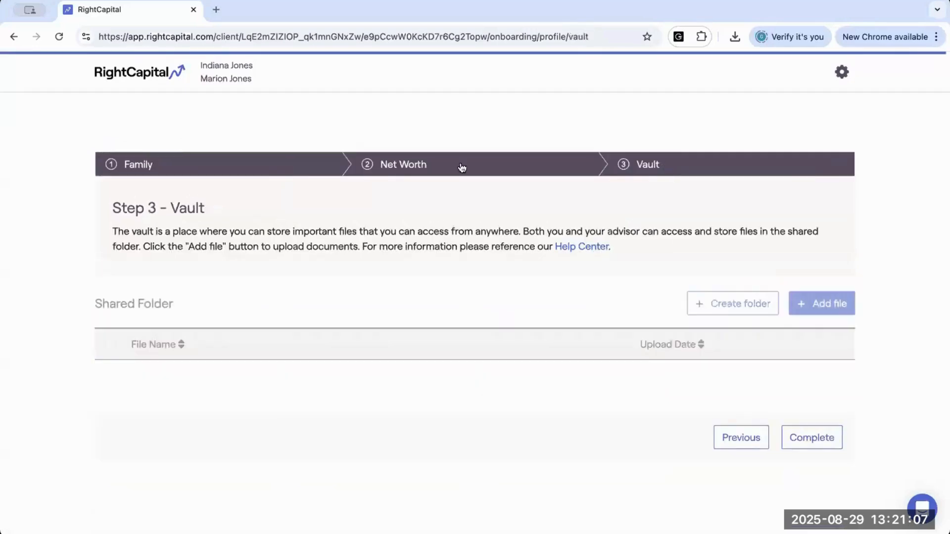
click(398, 169)
click(269, 165)
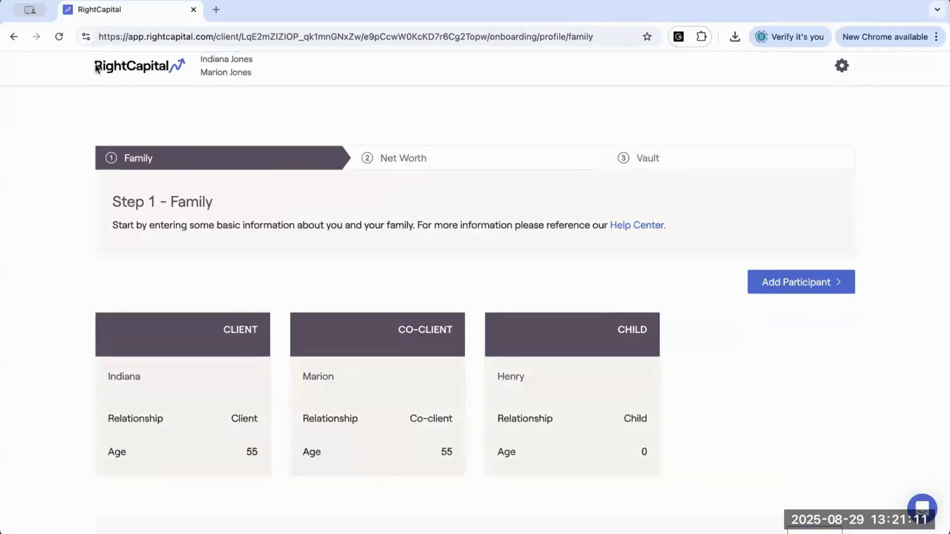
Return to the client's advisor record, apply the Blueprint View + Vault onboarding template and save the settings.
click(123, 73)
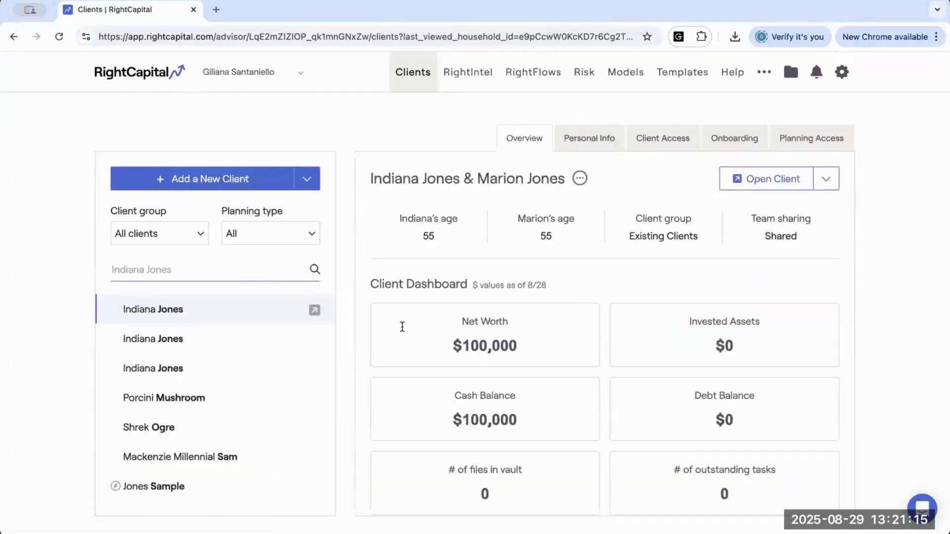
click(746, 137)
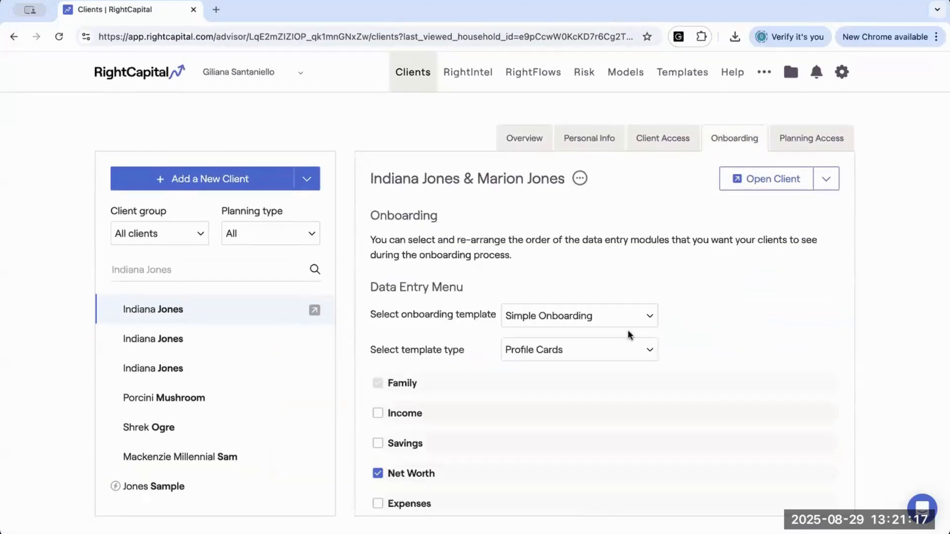
click(517, 318)
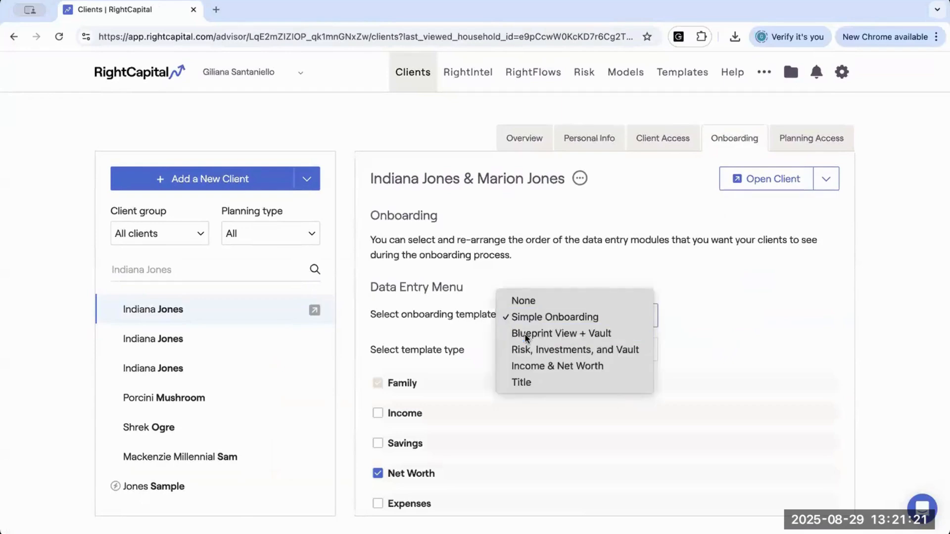
click(525, 333)
scroll(524, 334, down, 3)
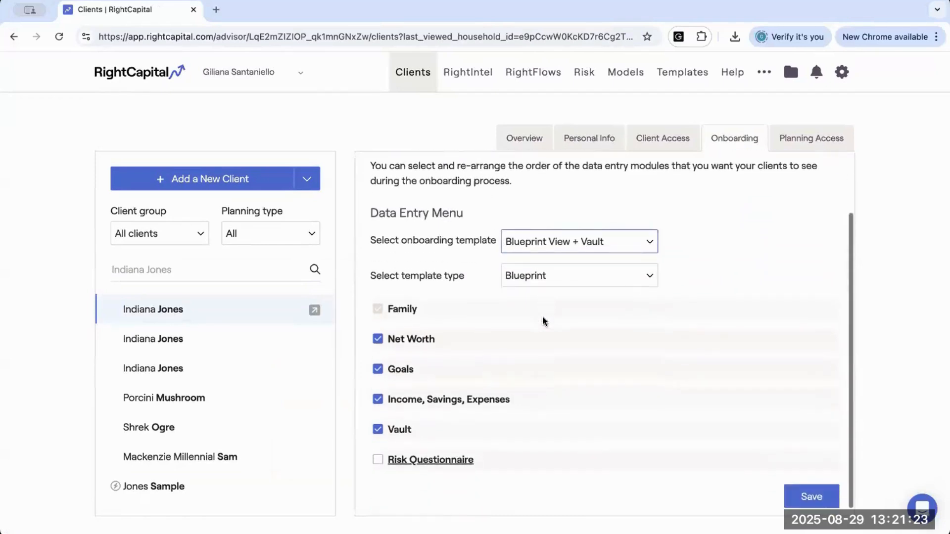
click(815, 492)
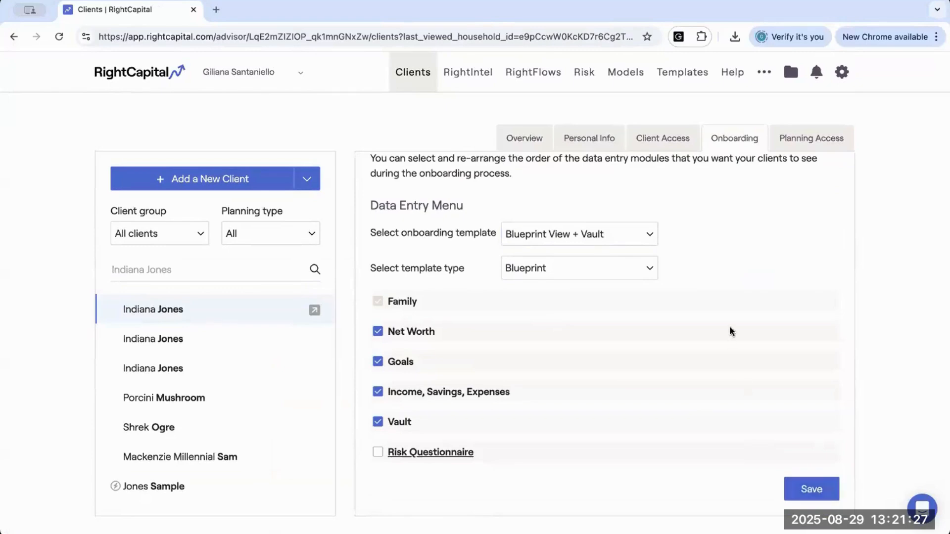
Open the client and examine the Net Worth step of their Blueprint onboarding.
scroll(729, 326, up, 3)
click(792, 184)
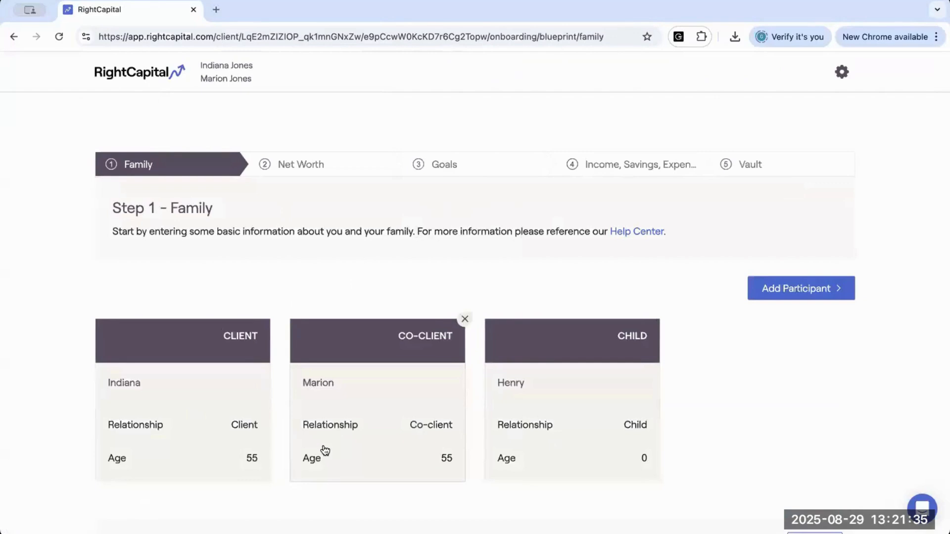
click(312, 170)
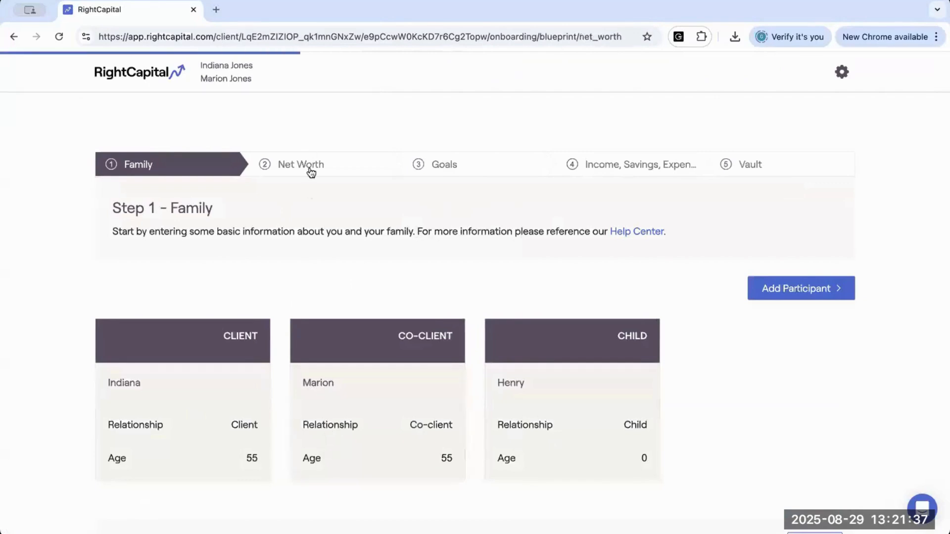
scroll(356, 250, down, 3)
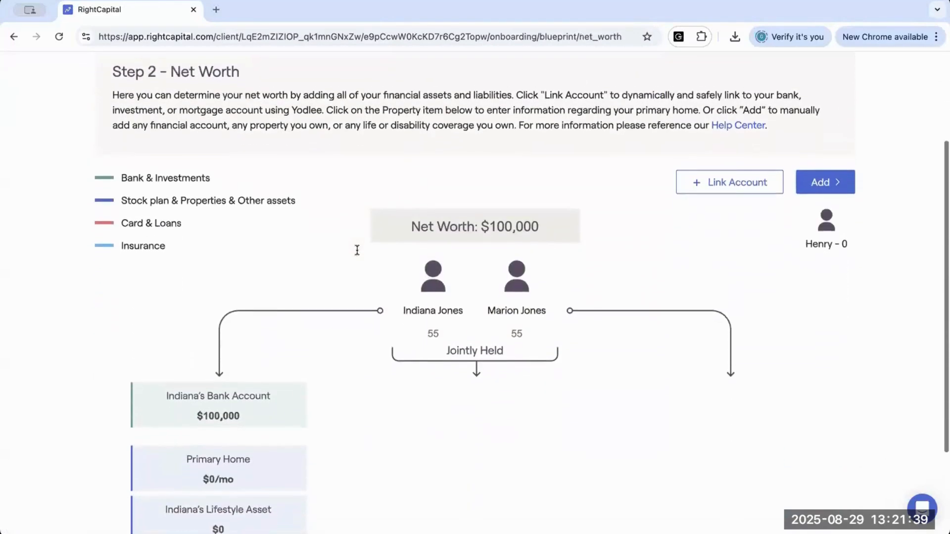
scroll(356, 253, up, 1)
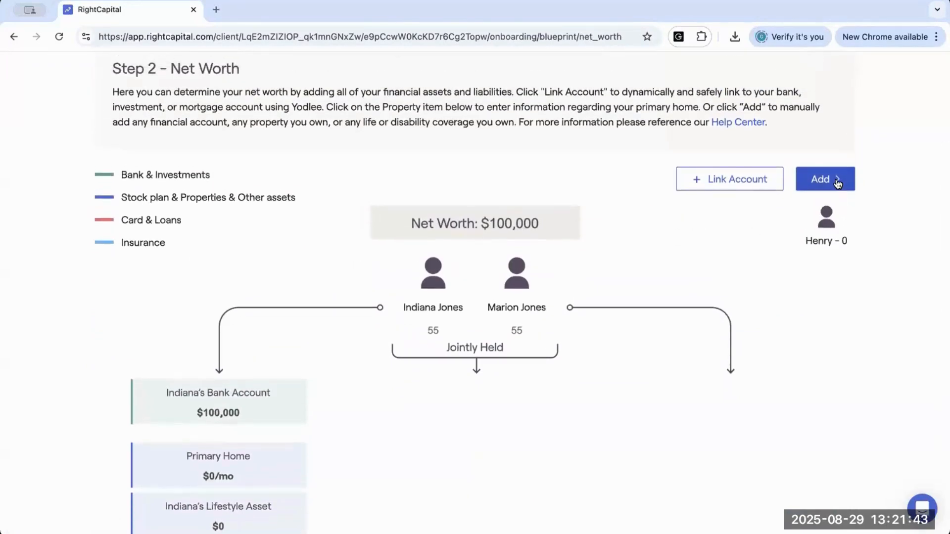
Show the item types that can be added to Net Worth, including insurance, and briefly open and close the account-linking dialog.
click(819, 184)
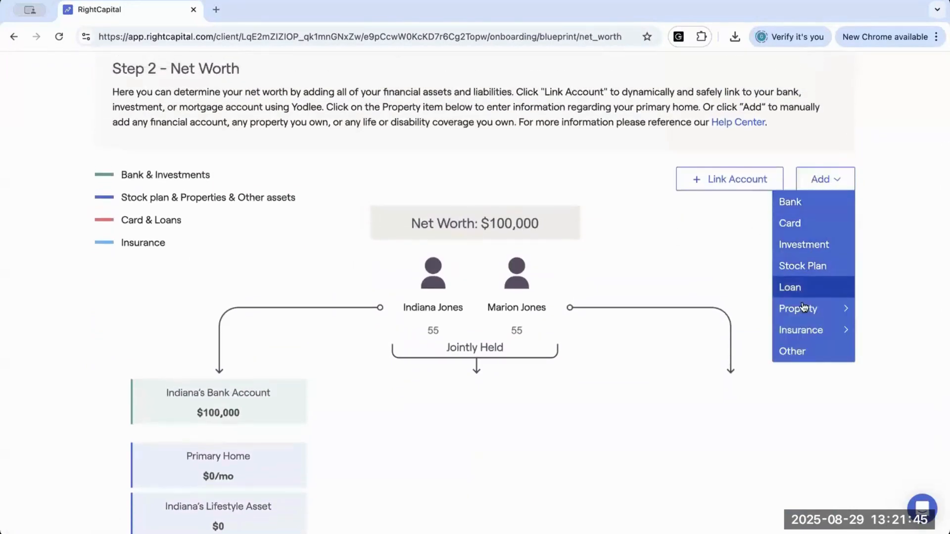
mouse_move(800, 329)
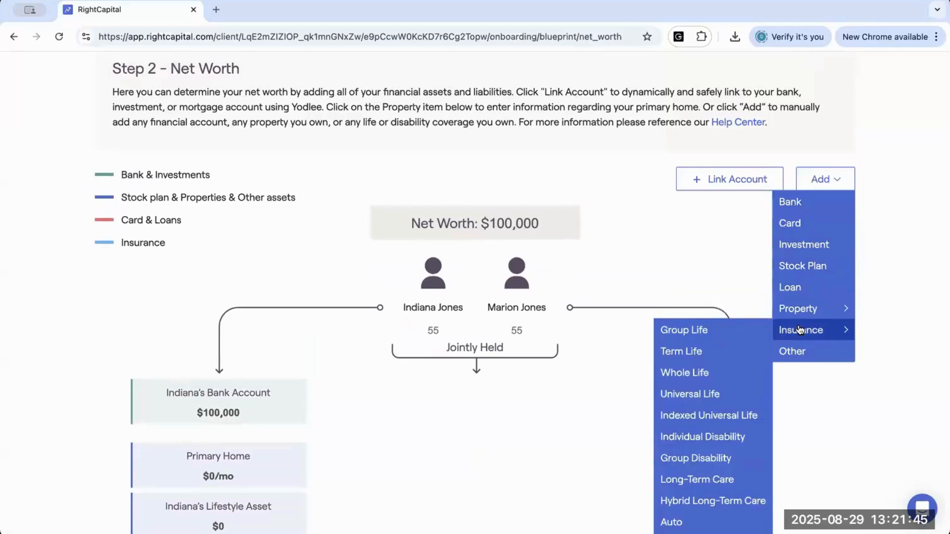
click(696, 179)
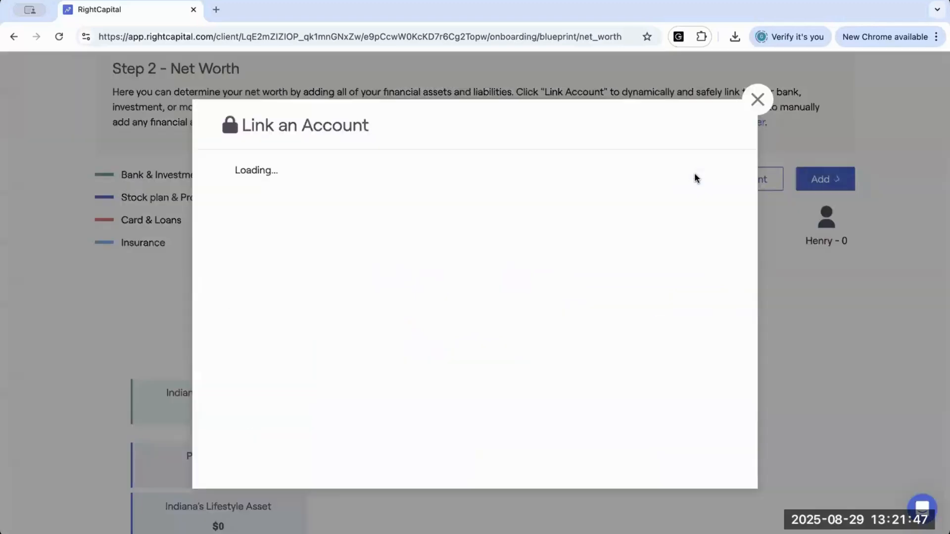
click(757, 99)
scroll(490, 145, up, 2)
Examine the Goals step and the Income, Savings, Expenses step of the onboarding, including the item types that can be added.
click(433, 121)
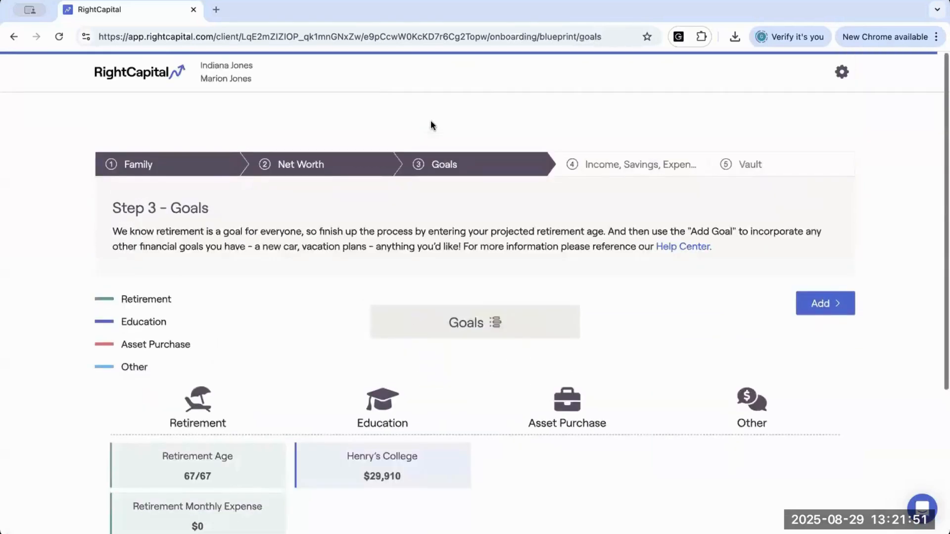
click(826, 299)
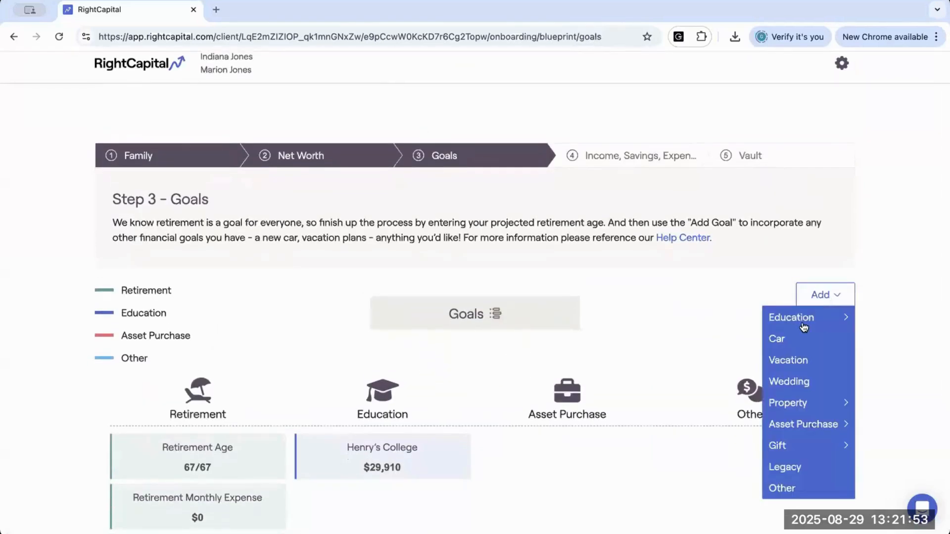
click(625, 156)
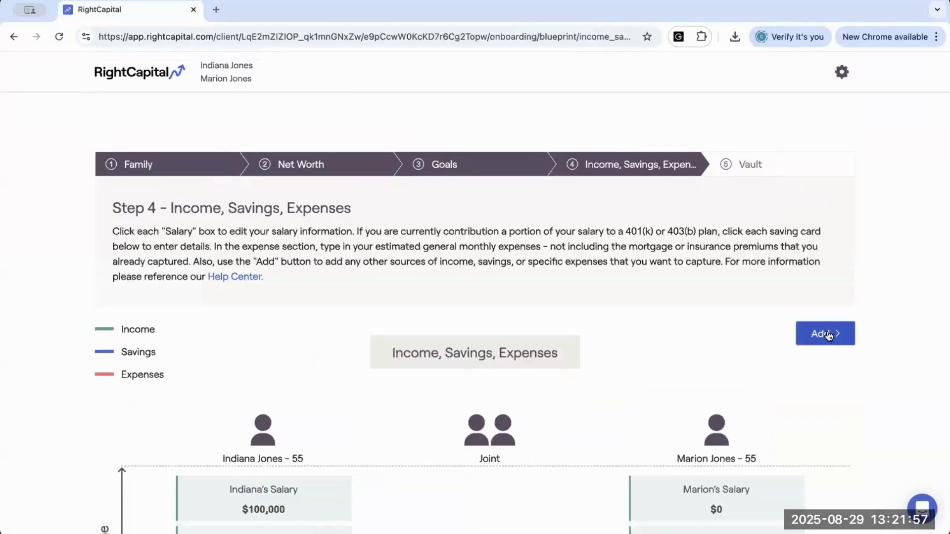
click(829, 336)
mouse_move(807, 384)
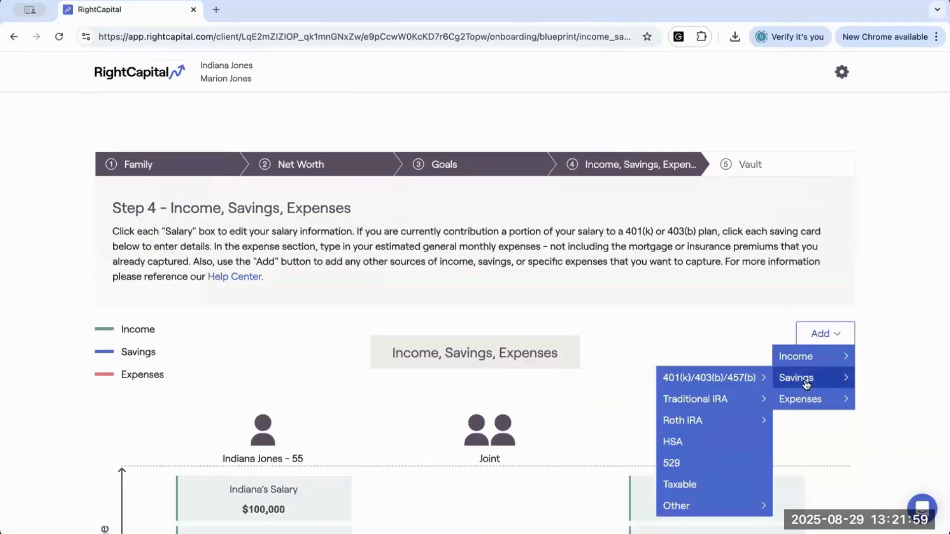
mouse_move(795, 358)
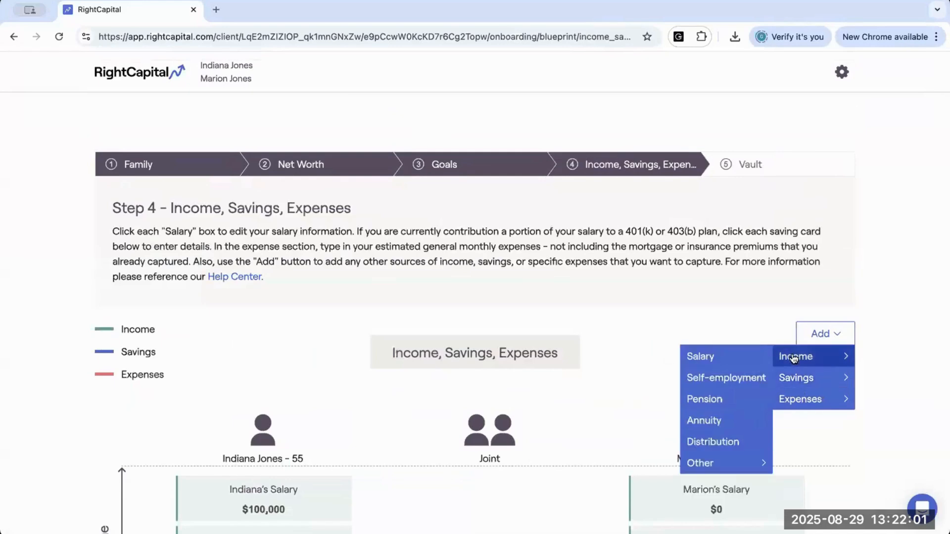
scroll(661, 386, down, 3)
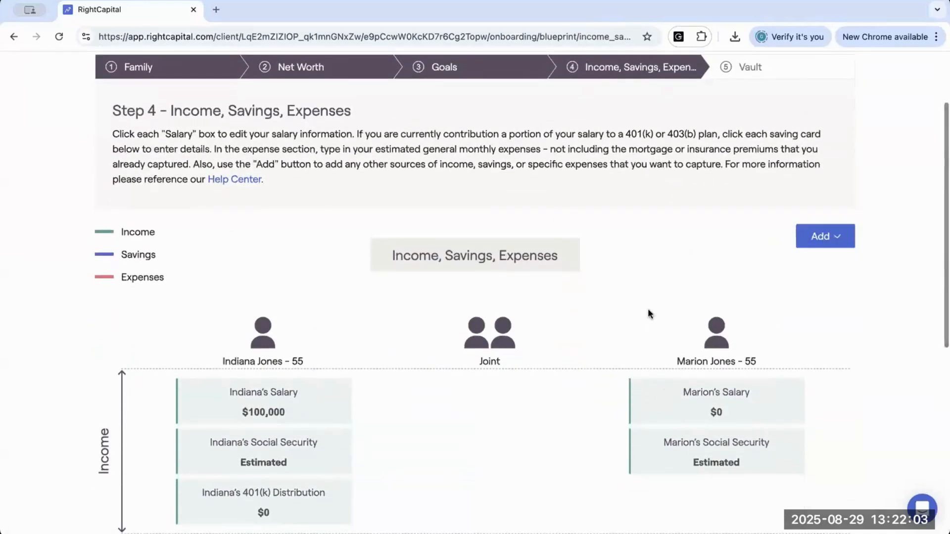
scroll(648, 315, down, 3)
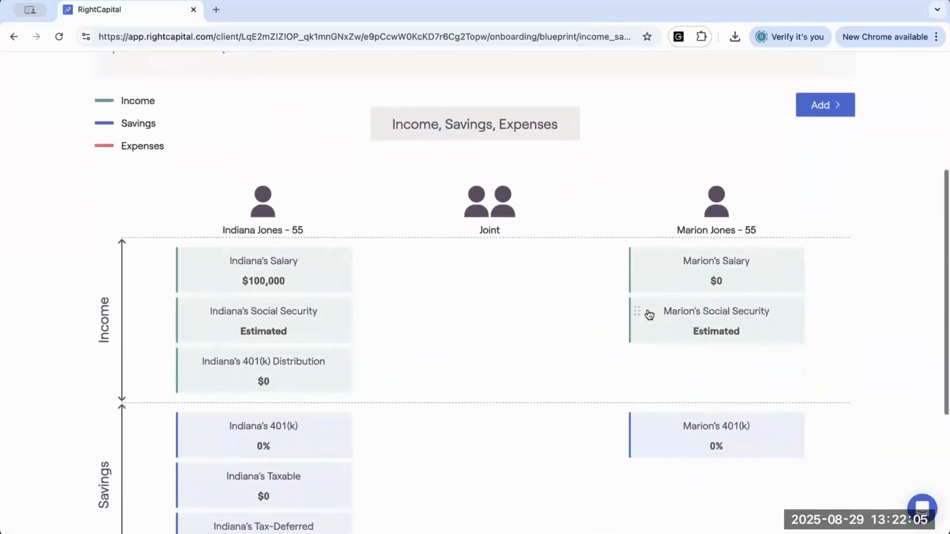
scroll(622, 218, up, 3)
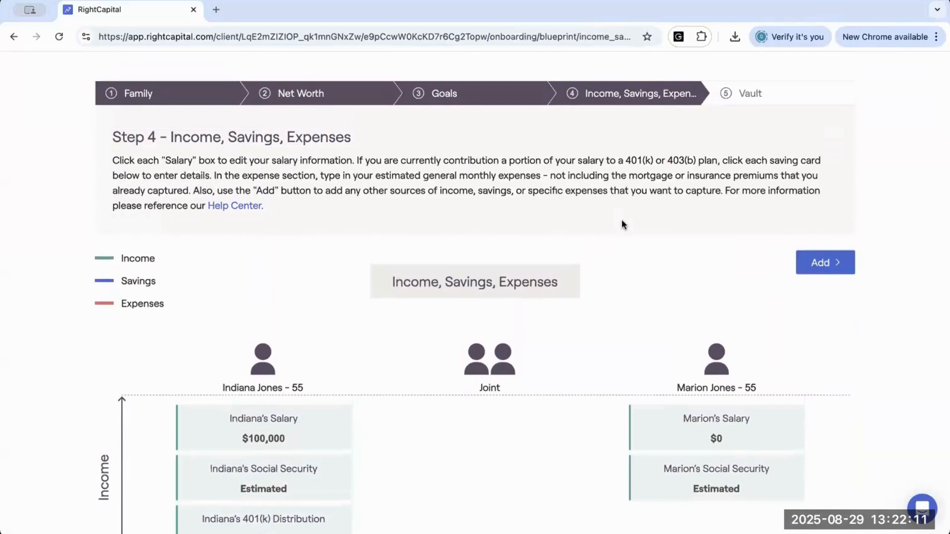
scroll(623, 221, up, 2)
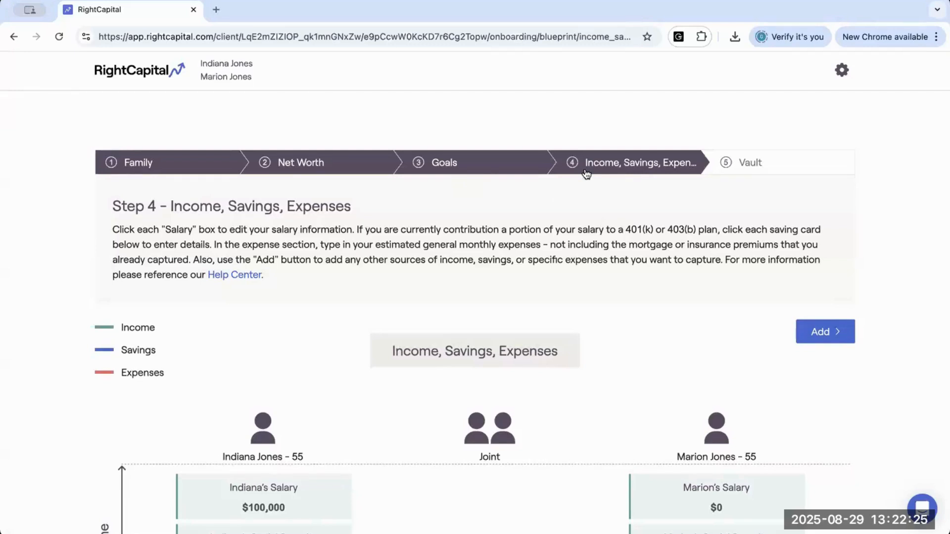
Leave the client's onboarding and open the Snapshot templates in the advisor's template settings.
click(137, 73)
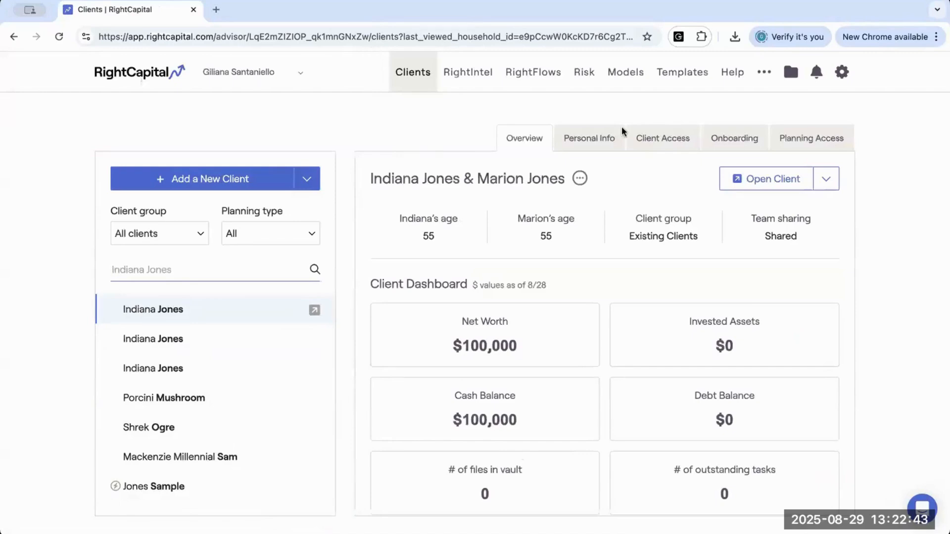
click(661, 78)
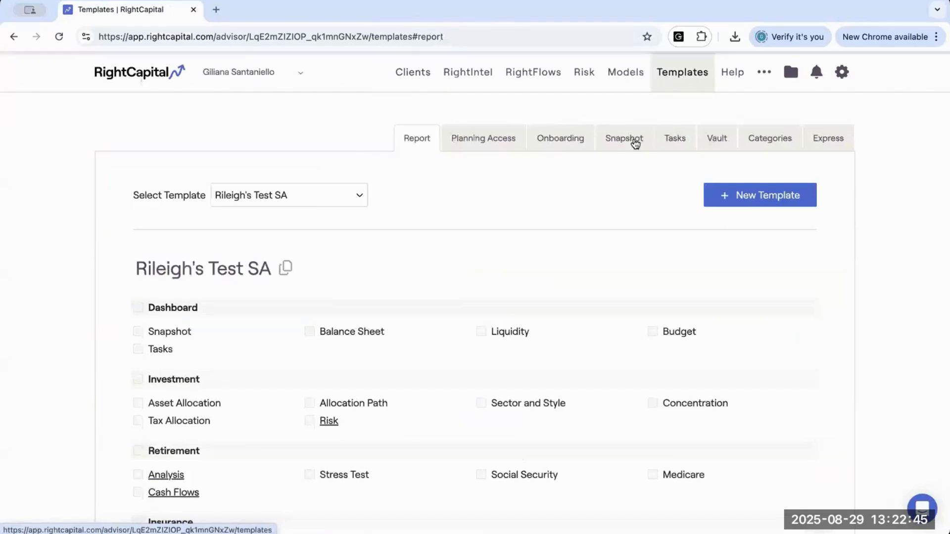
click(622, 148)
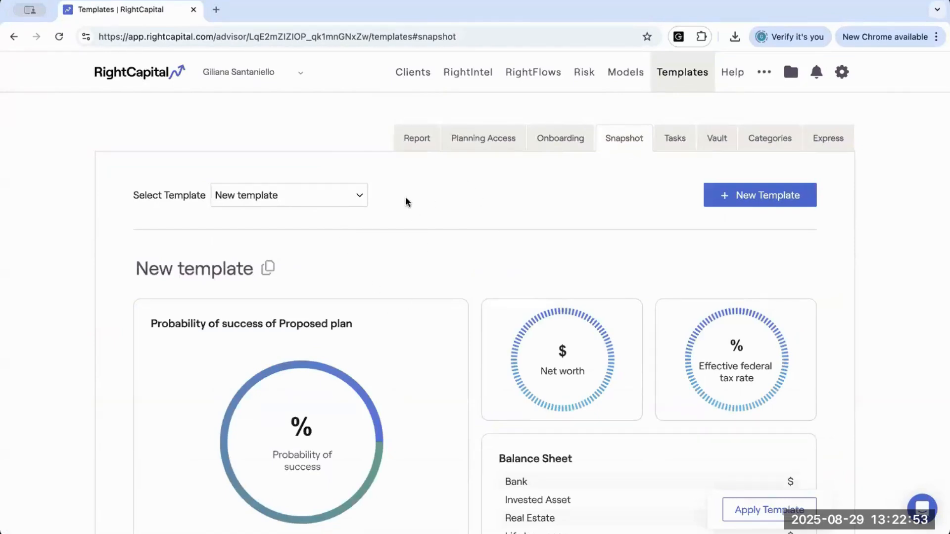
Open the client list in a separate browser tab and open the seventh listed client's plan.
middle_click(412, 79)
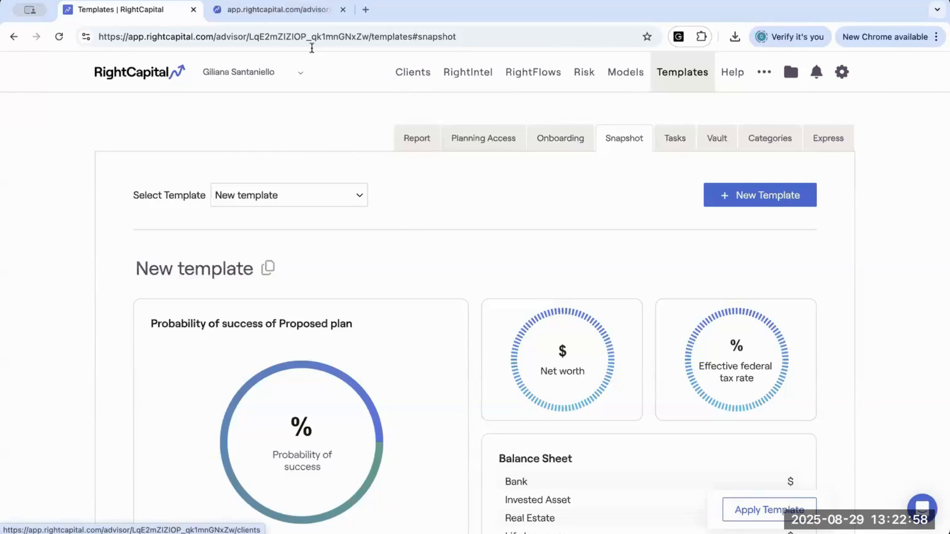
click(259, 14)
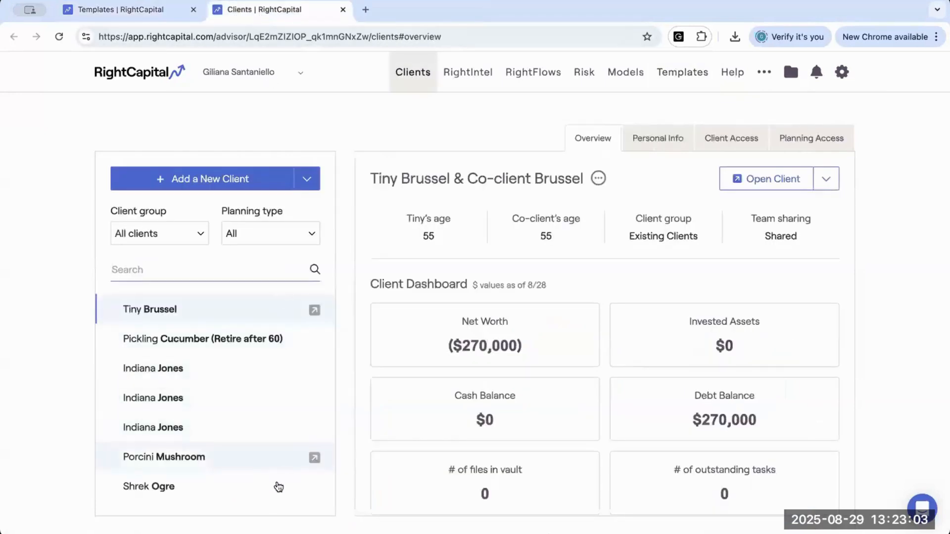
click(314, 487)
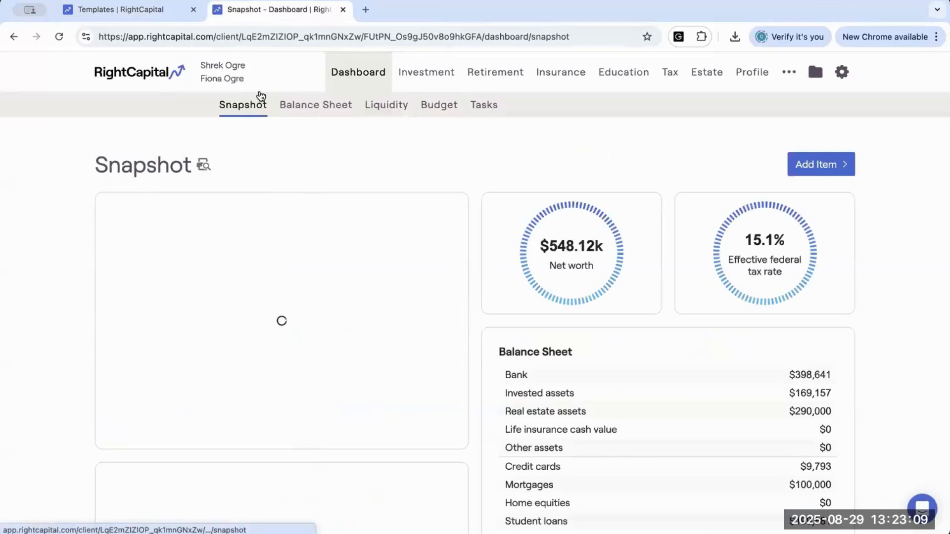
Review the client's Snapshot dashboard, from probability of success and balance sheet through tax allocation, current allocation and notes.
scroll(473, 447, down, 3)
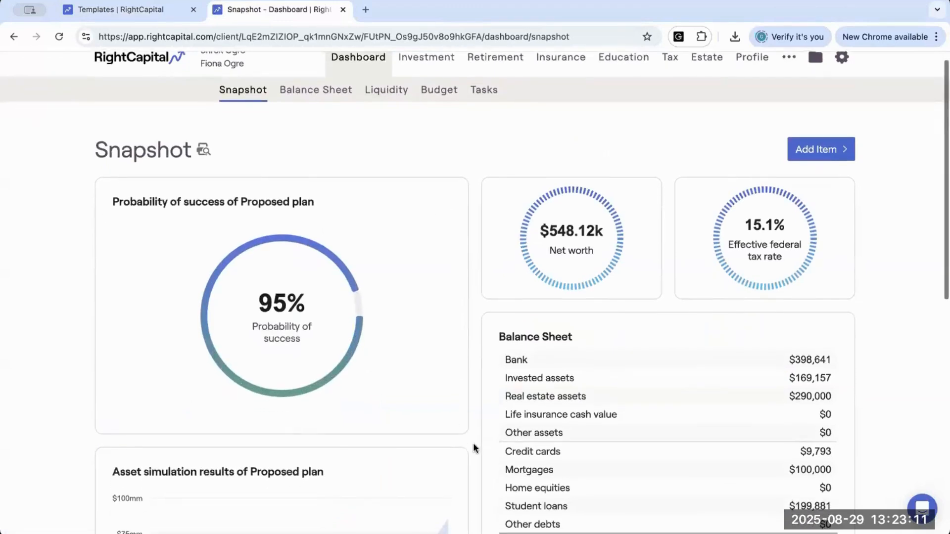
scroll(473, 443, down, 5)
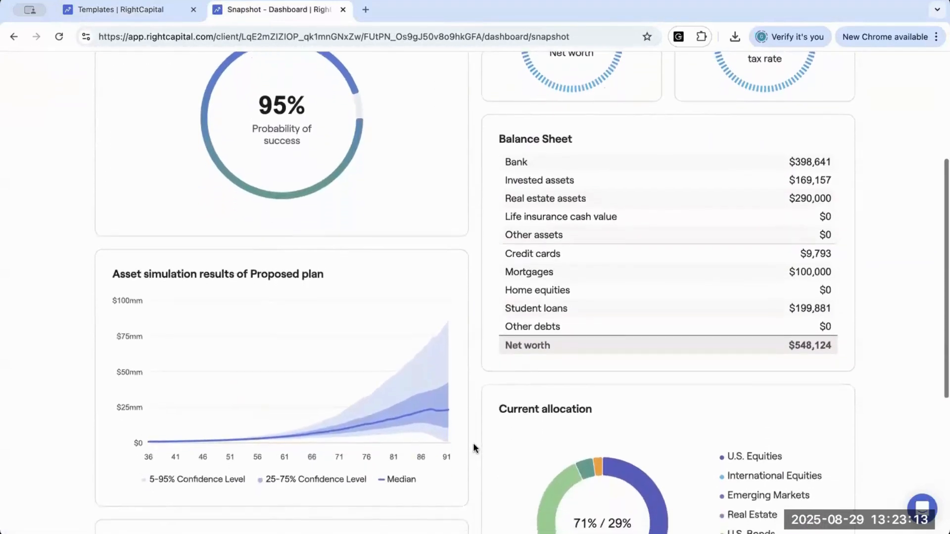
scroll(474, 443, down, 5)
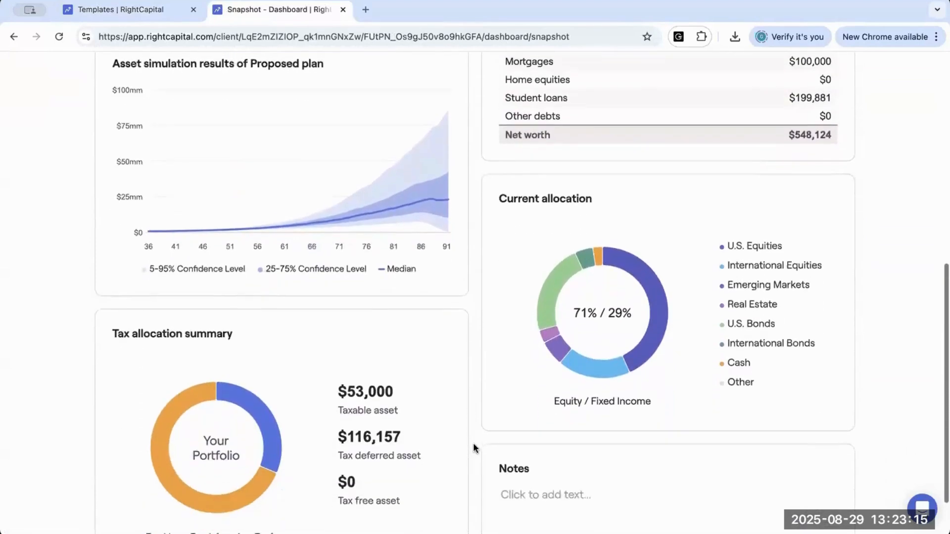
scroll(536, 289, up, 10)
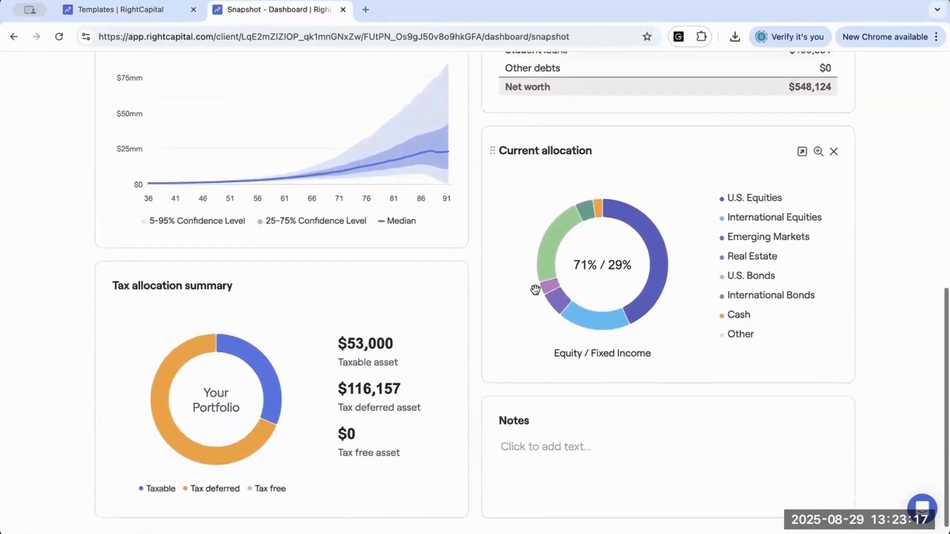
scroll(536, 289, up, 4)
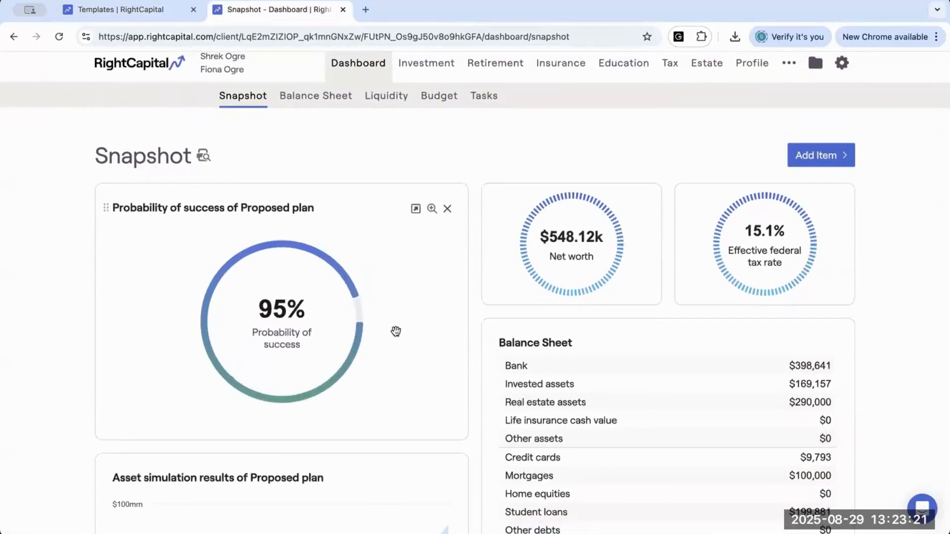
scroll(396, 332, down, 1)
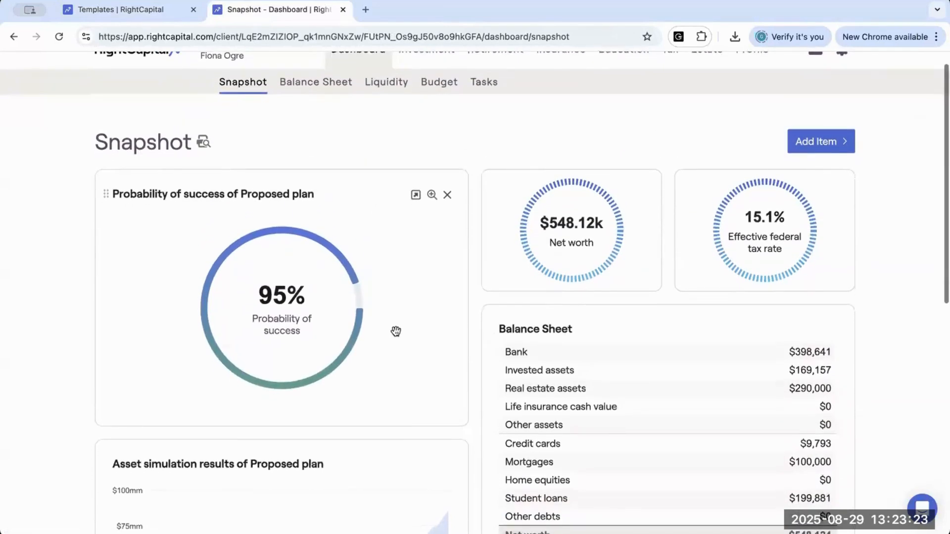
Look over the client's Snapshot dashboard again and return to the advisor's Snapshot templates in the other browser tab.
scroll(396, 331, down, 1)
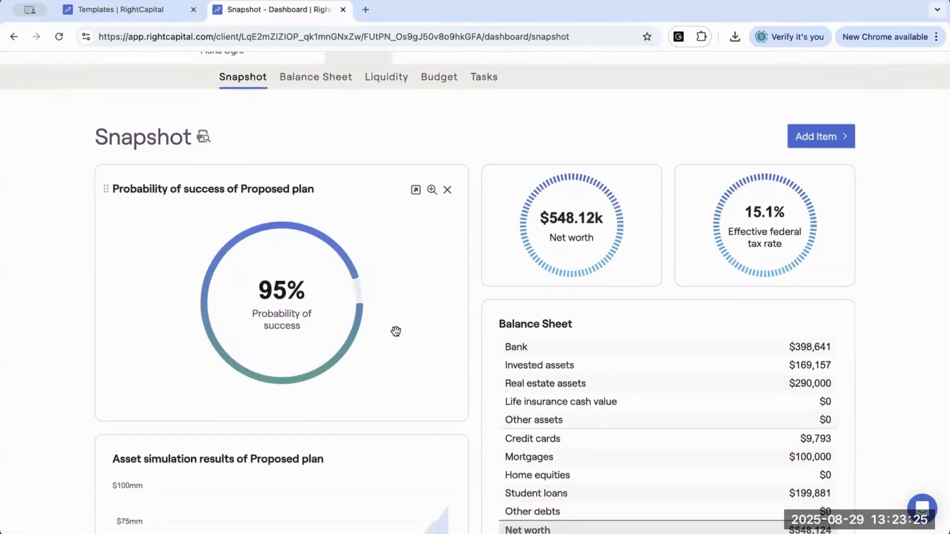
scroll(396, 331, down, 3)
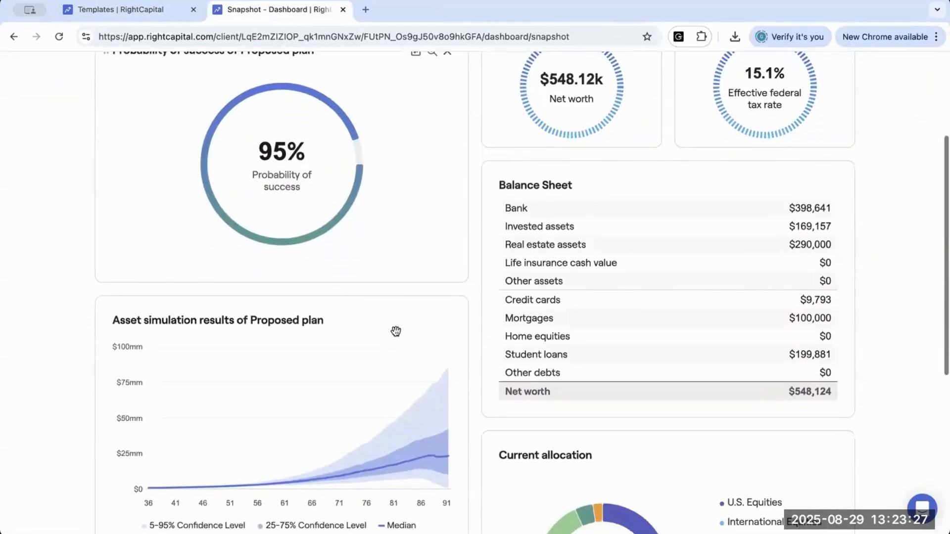
scroll(396, 331, up, 2)
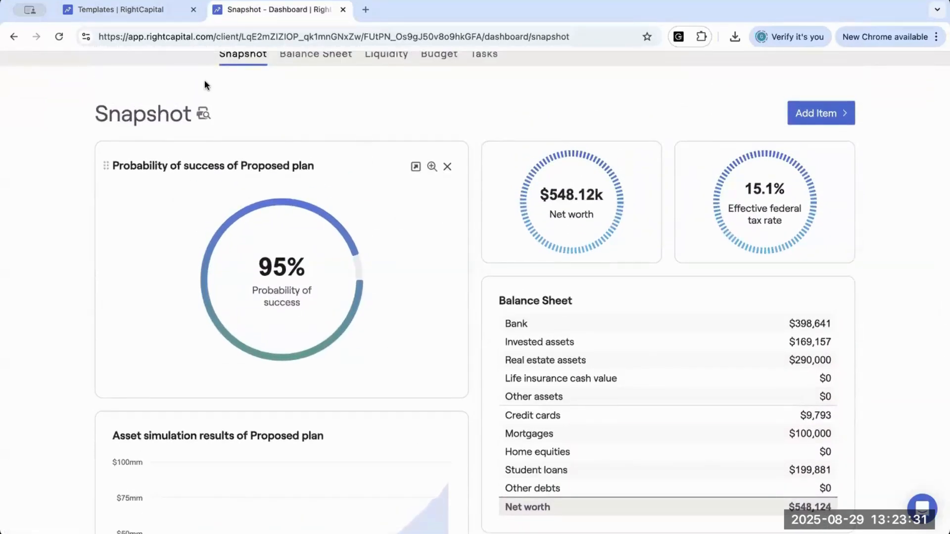
click(110, 8)
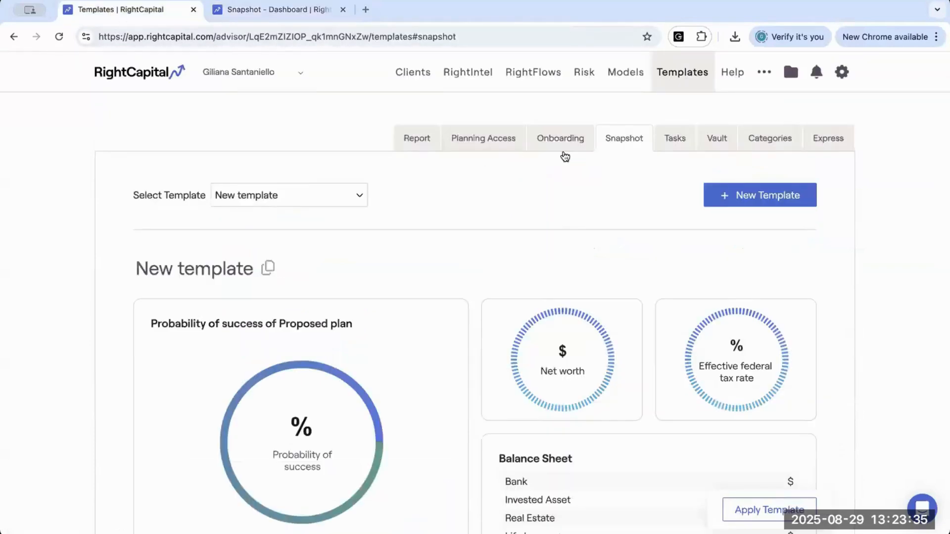
Create a new Snapshot template and name it Title.
scroll(643, 221, down, 2)
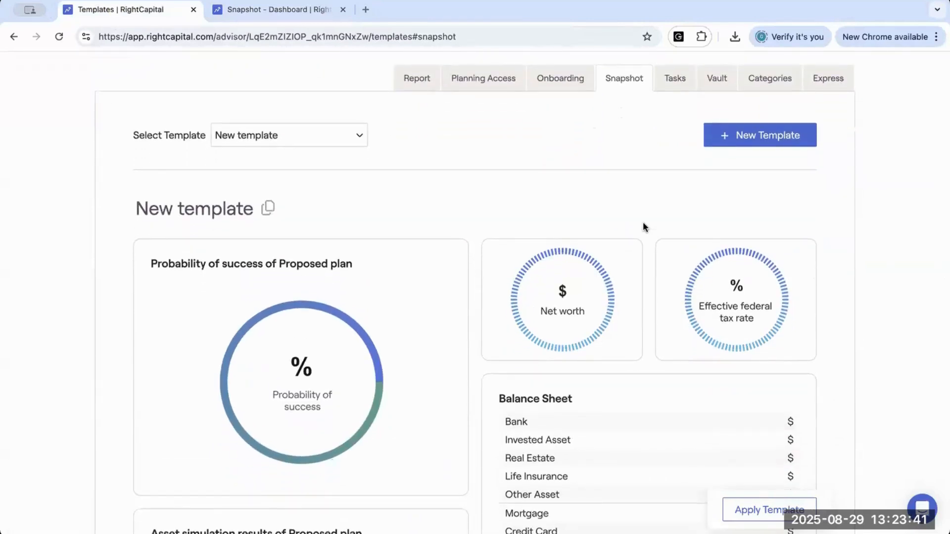
scroll(562, 175, up, 1)
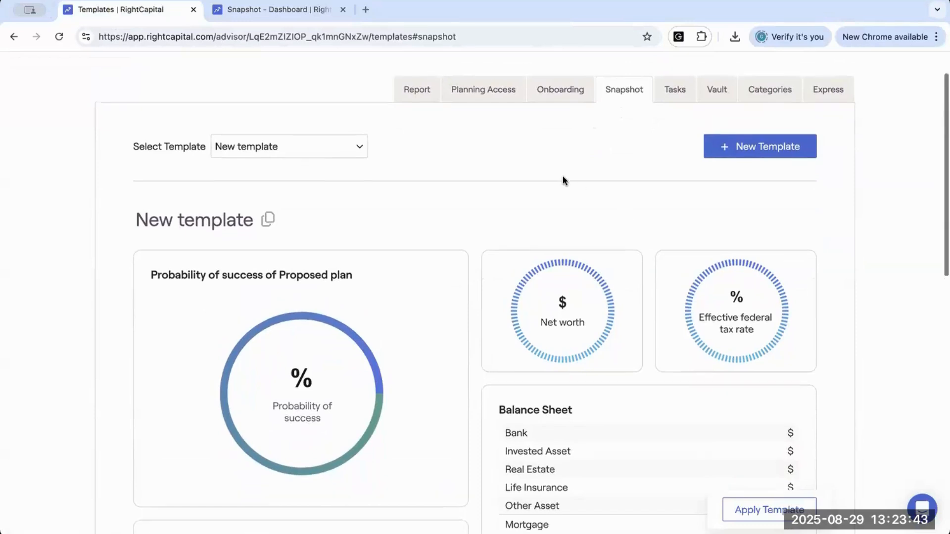
scroll(562, 176, down, 1)
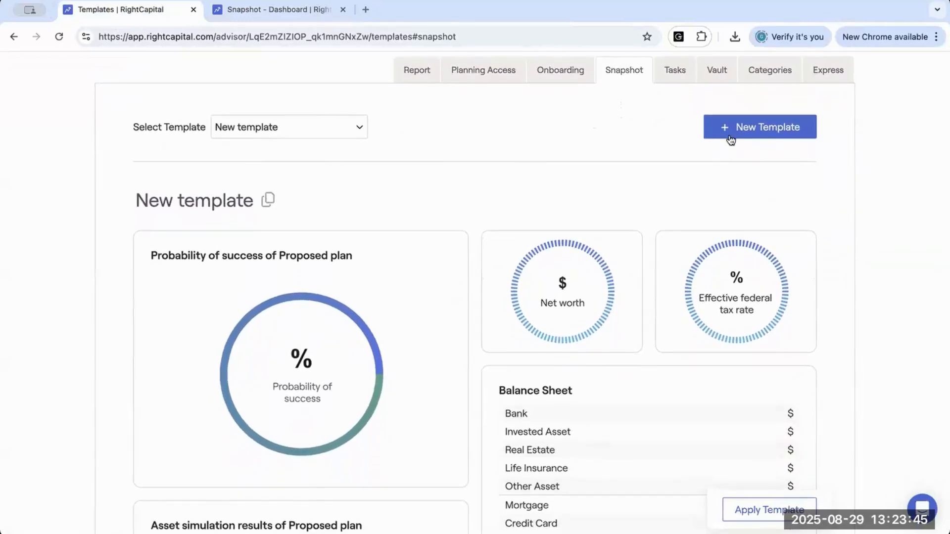
click(723, 128)
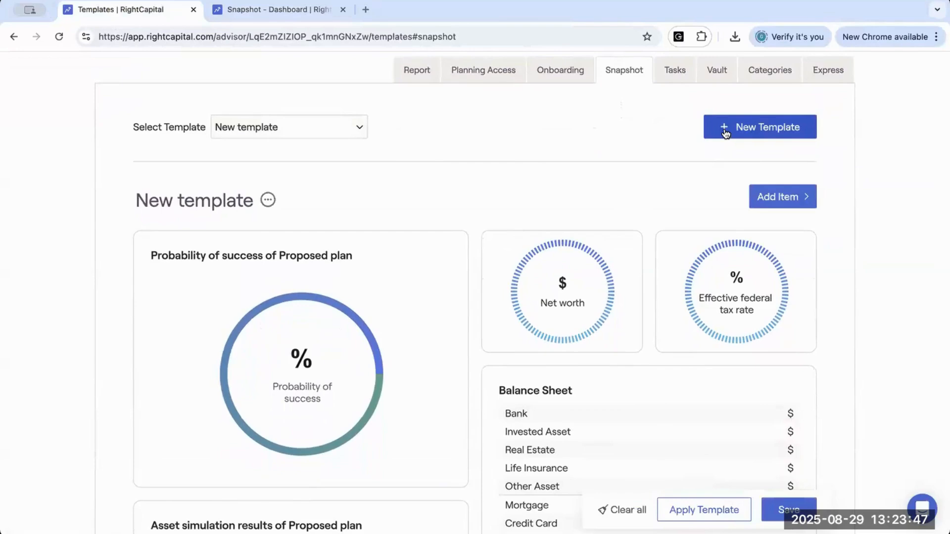
click(247, 200)
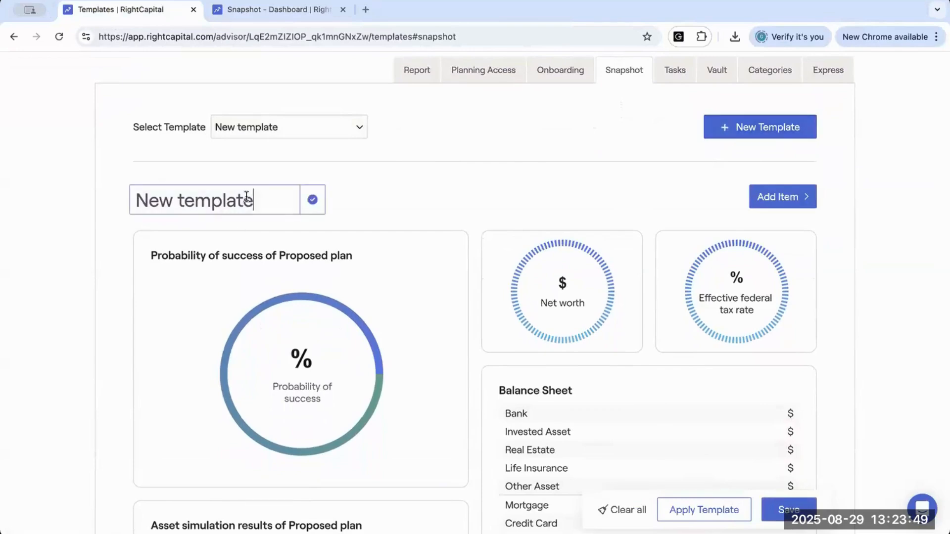
key(super+a)
text(Title)
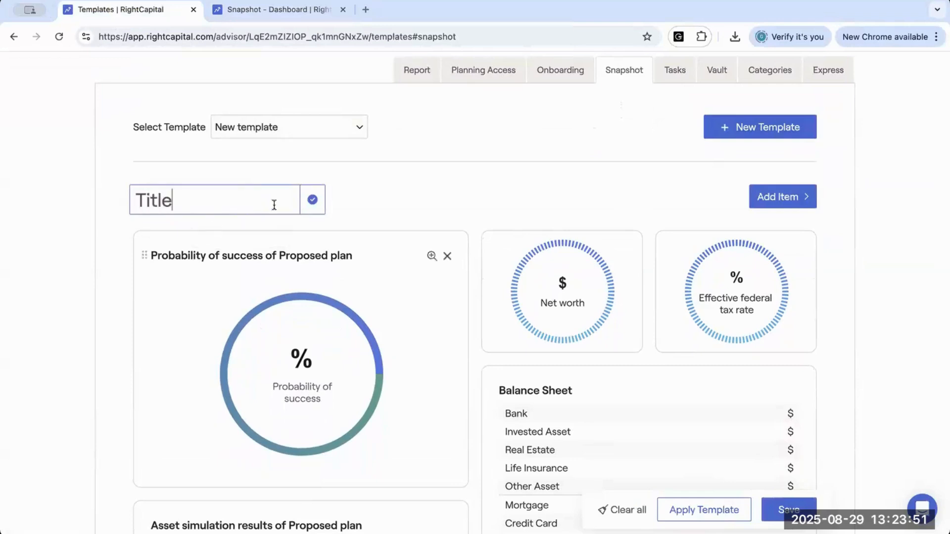
click(314, 200)
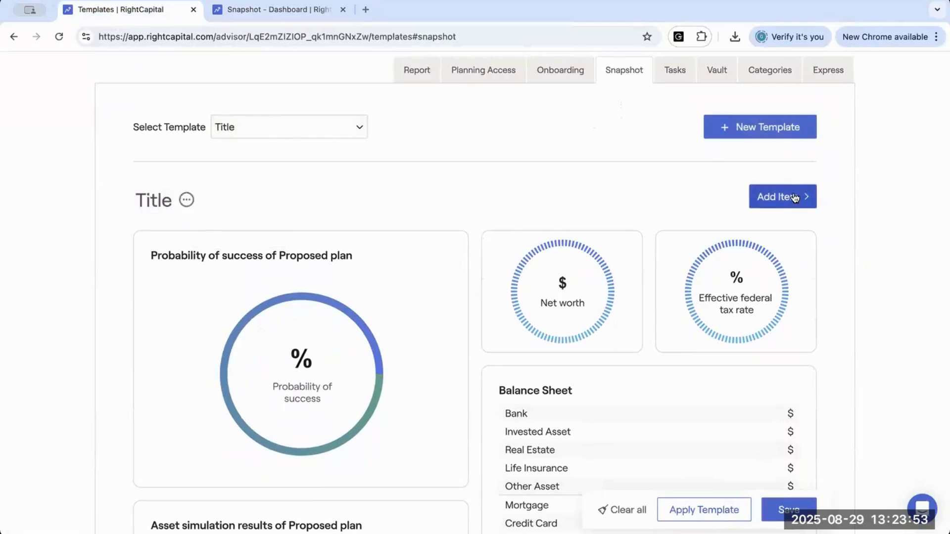
Browse the item categories that can be added to the Title template, including the Investment options.
mouse_move(775, 252)
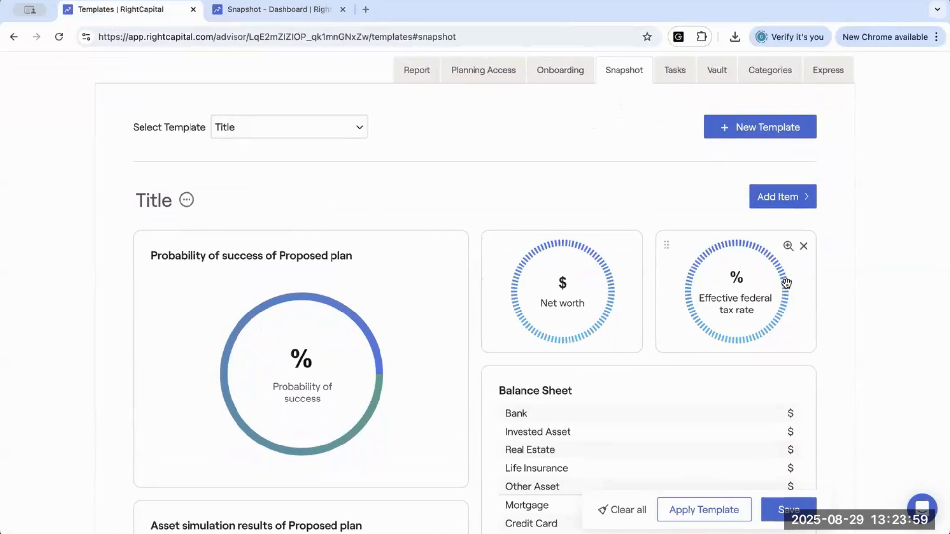
click(764, 200)
mouse_move(761, 216)
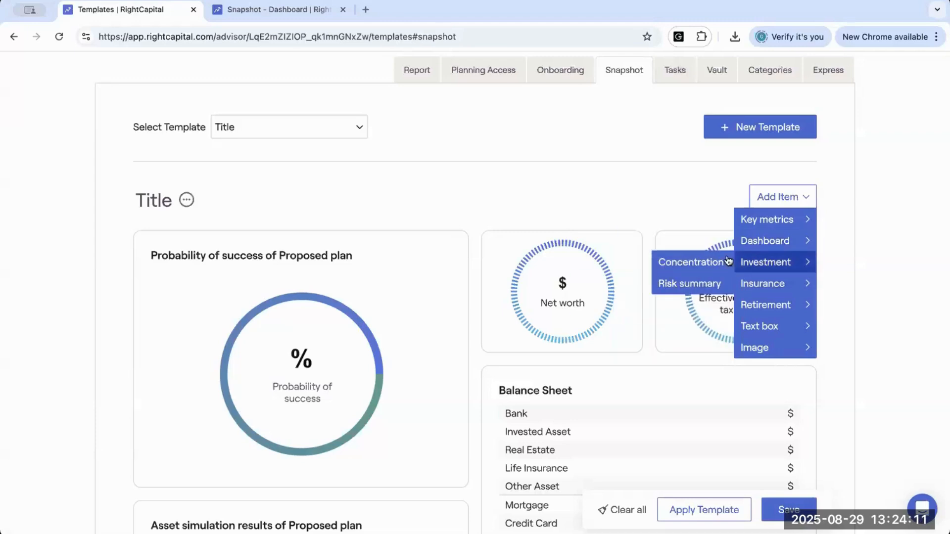
mouse_move(762, 283)
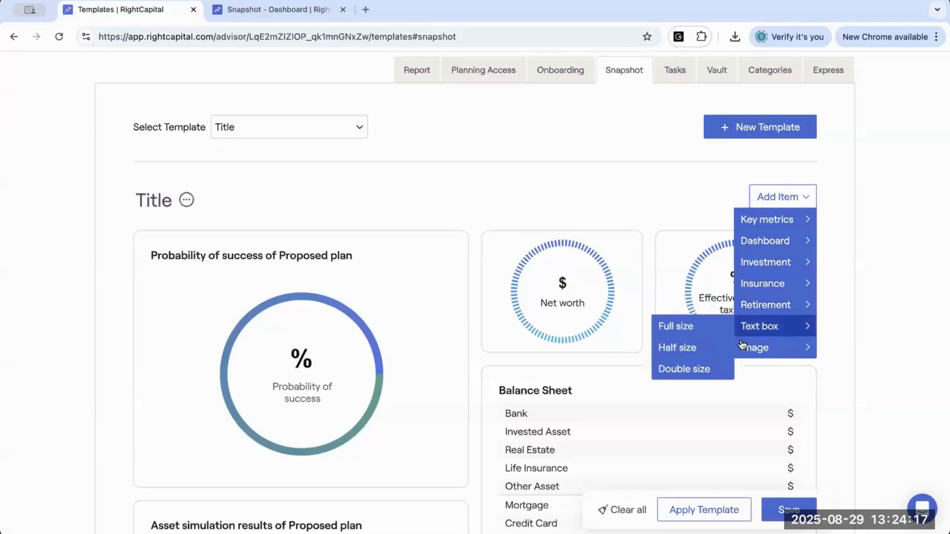
mouse_move(743, 346)
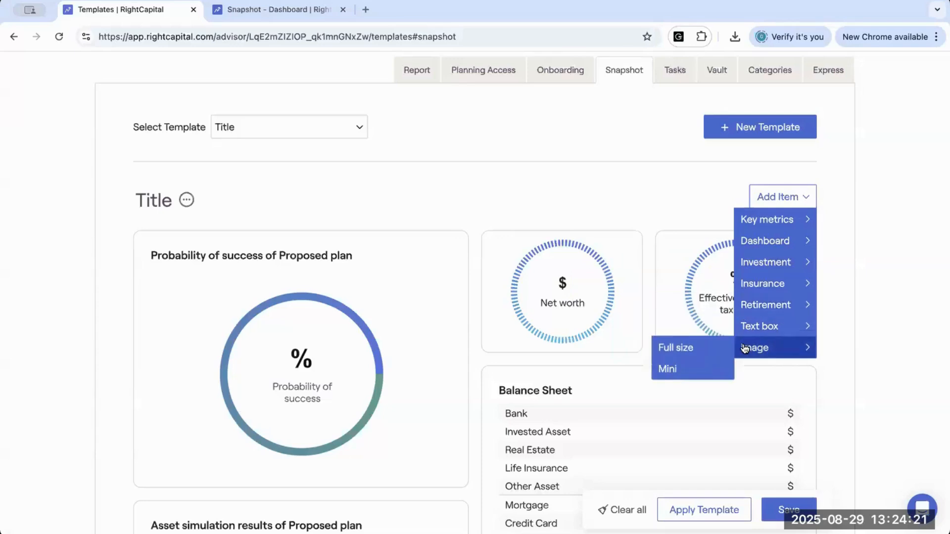
click(510, 197)
Delete the Asset simulation results of Proposed plan card from the Title snapshot template.
scroll(478, 382, down, 5)
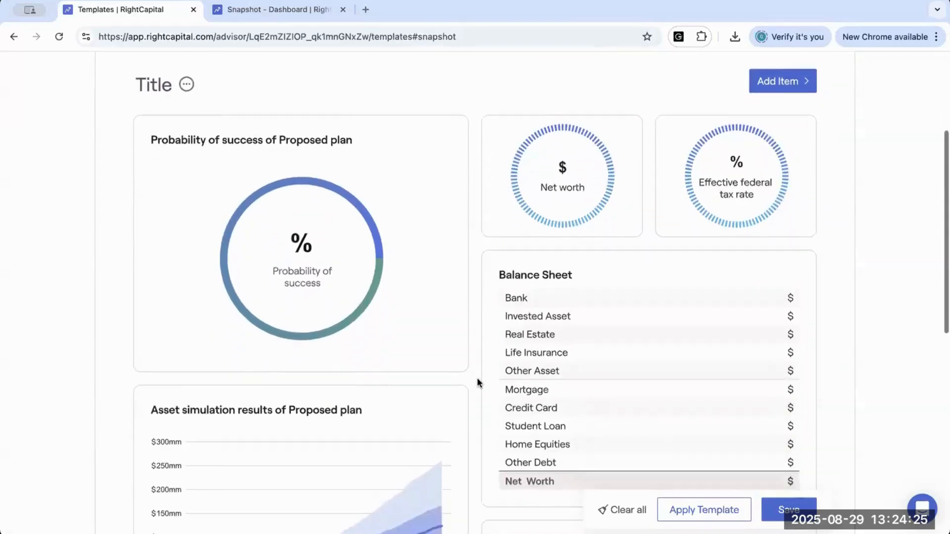
scroll(478, 383, down, 1)
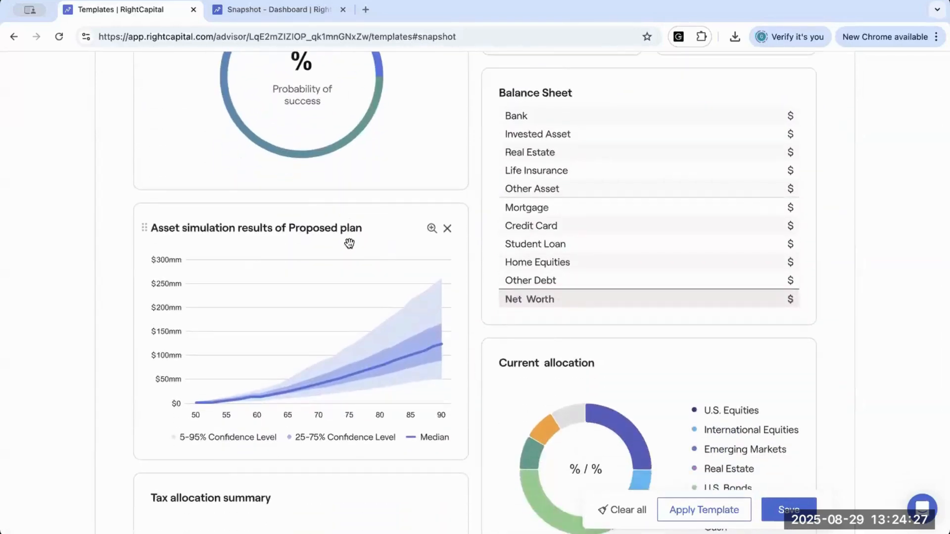
click(448, 229)
click(418, 197)
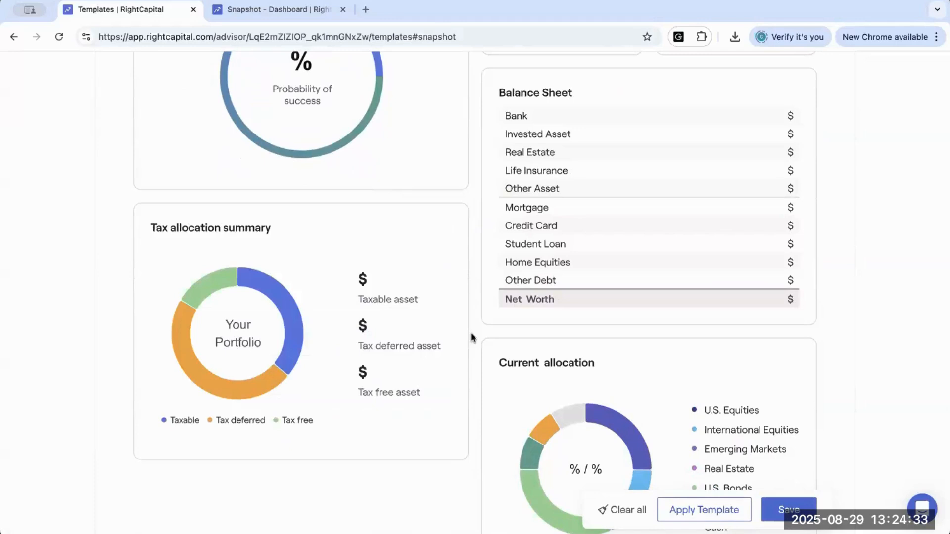
Delete the large Probability of success of Proposed plan card from the Title template.
scroll(563, 237, up, 3)
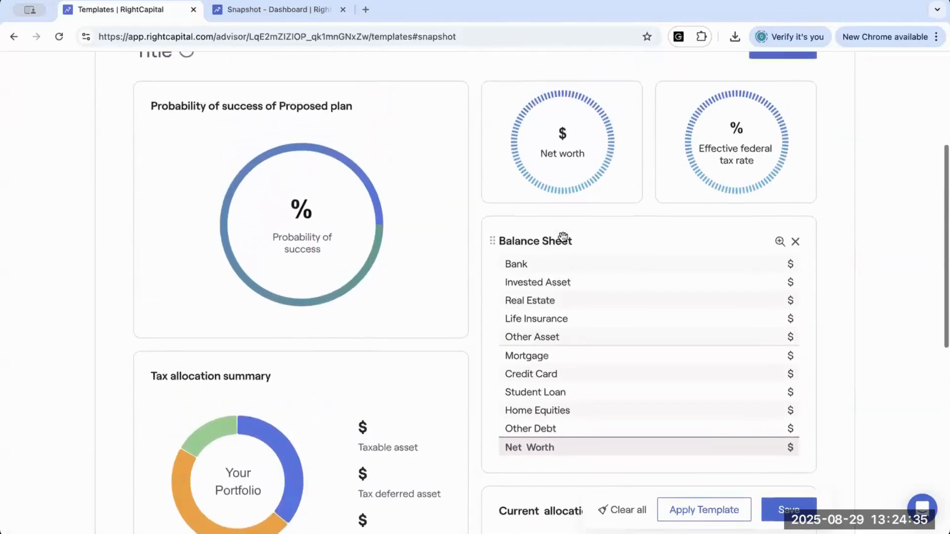
click(448, 116)
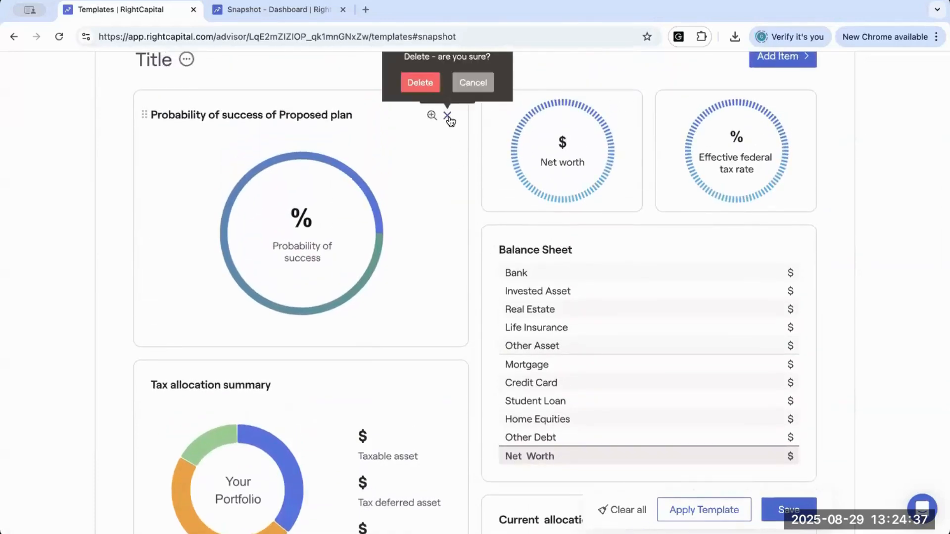
click(425, 83)
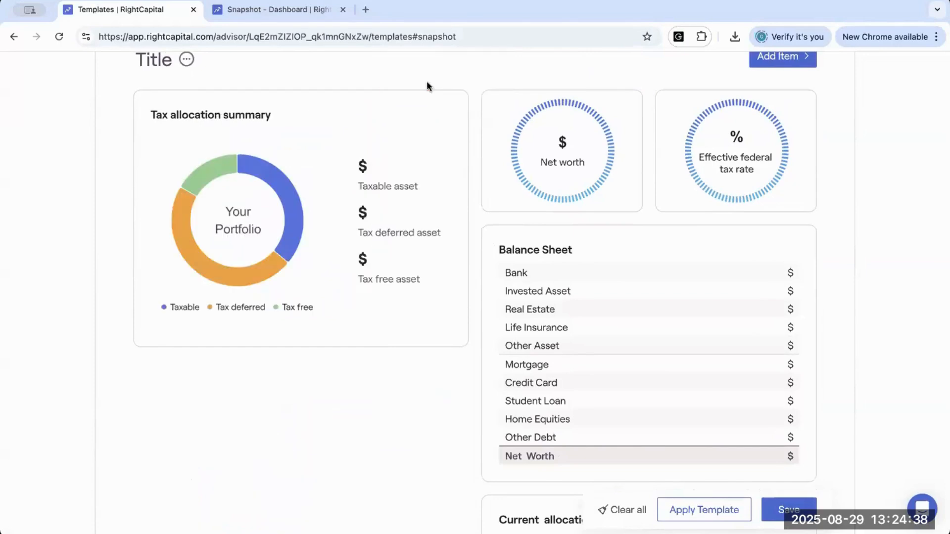
Add the small Probability of success item from the key metrics to the Title template.
click(782, 56)
mouse_move(772, 79)
click(662, 80)
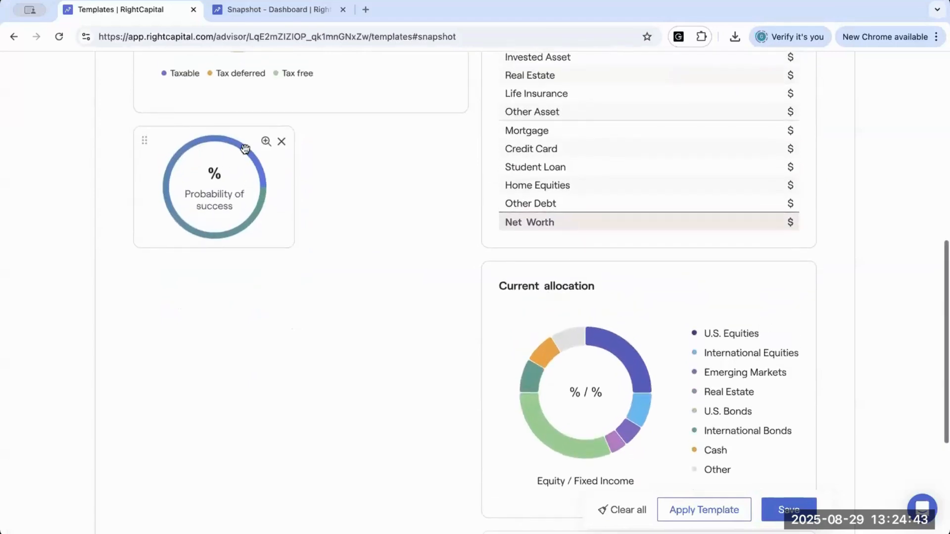
scroll(201, 142, up, 5)
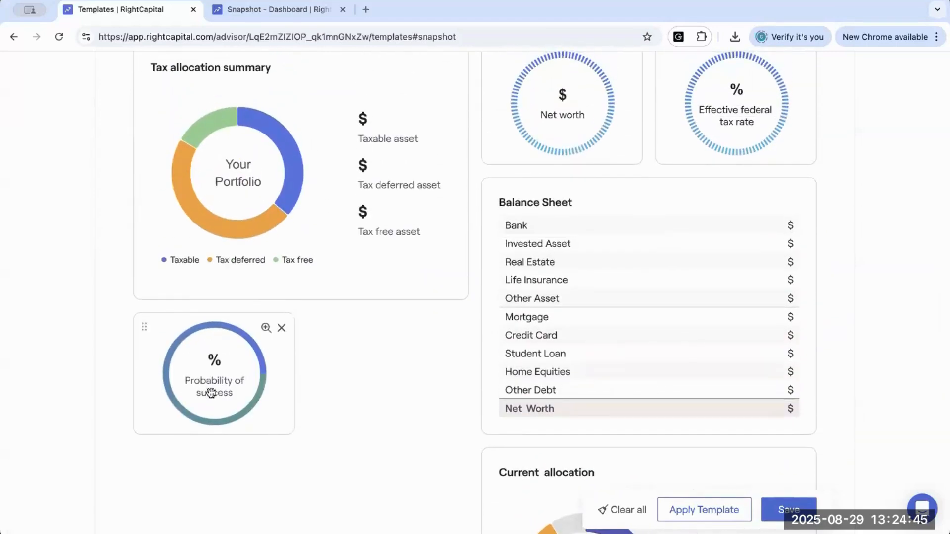
scroll(306, 235, up, 1)
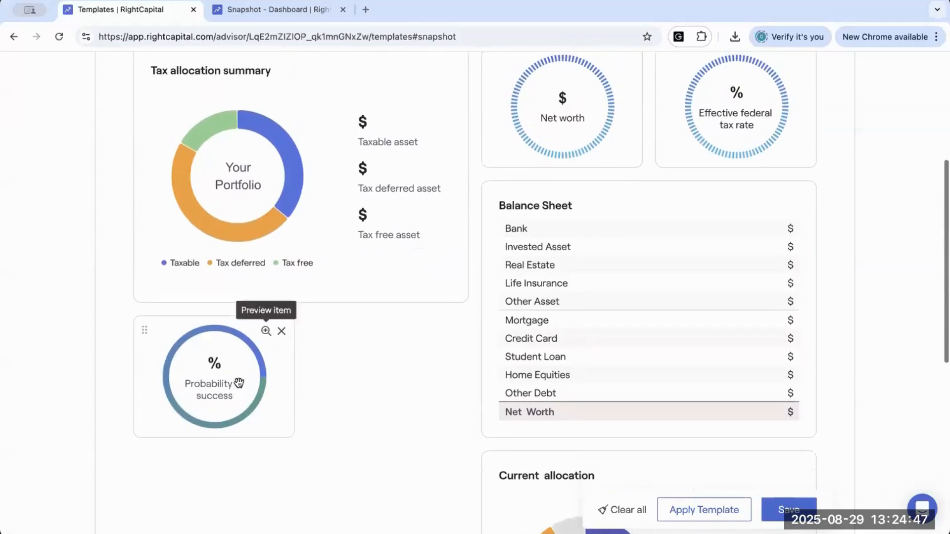
scroll(467, 215, up, 5)
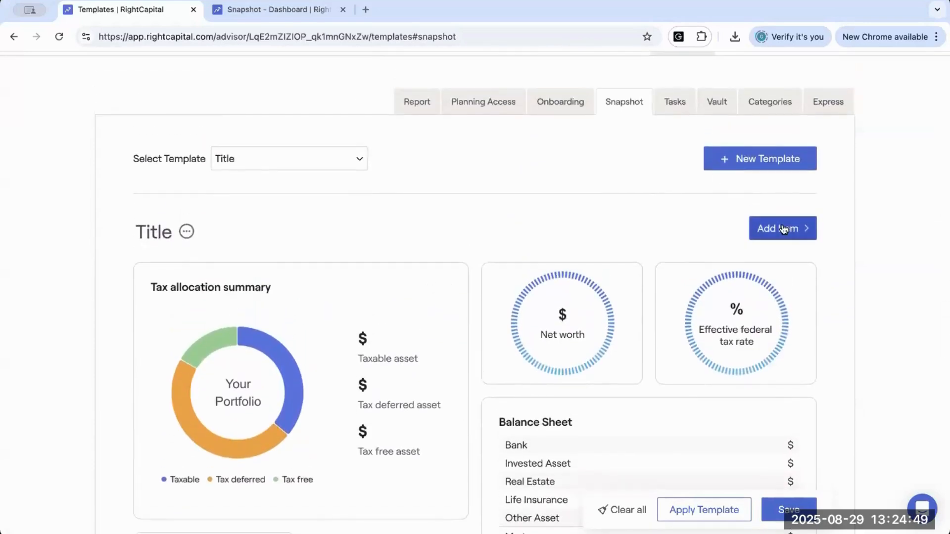
click(780, 228)
mouse_move(767, 339)
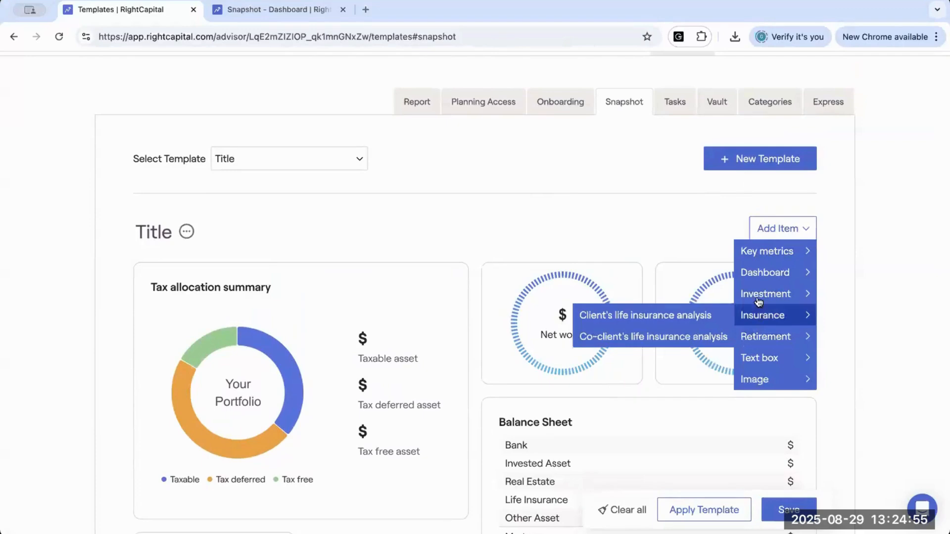
mouse_move(757, 299)
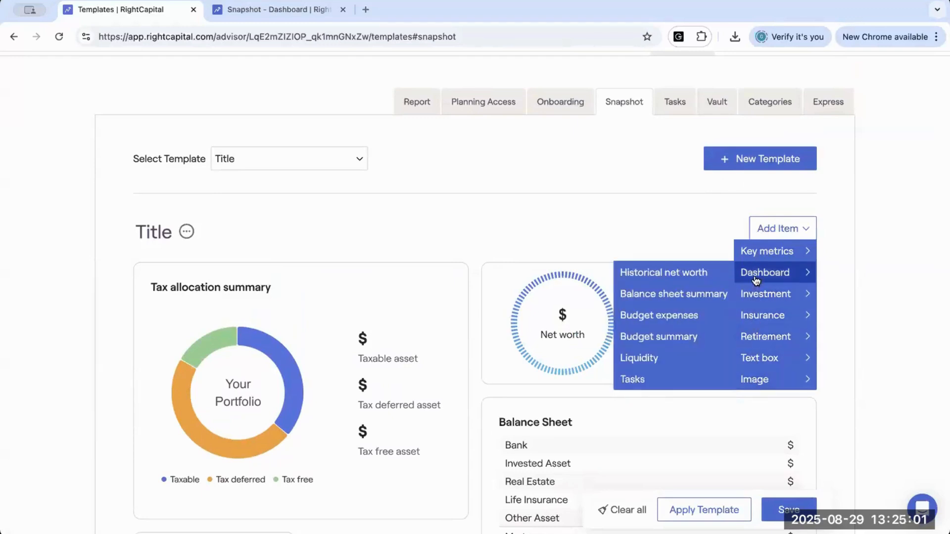
mouse_move(756, 263)
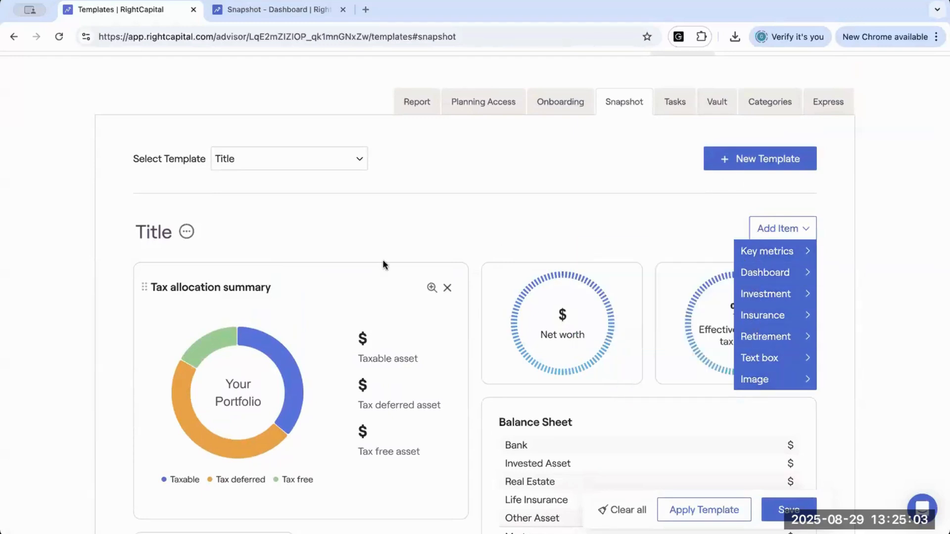
Delete the small Probability of success key metric below the Tax allocation summary.
scroll(382, 259, down, 5)
click(281, 320)
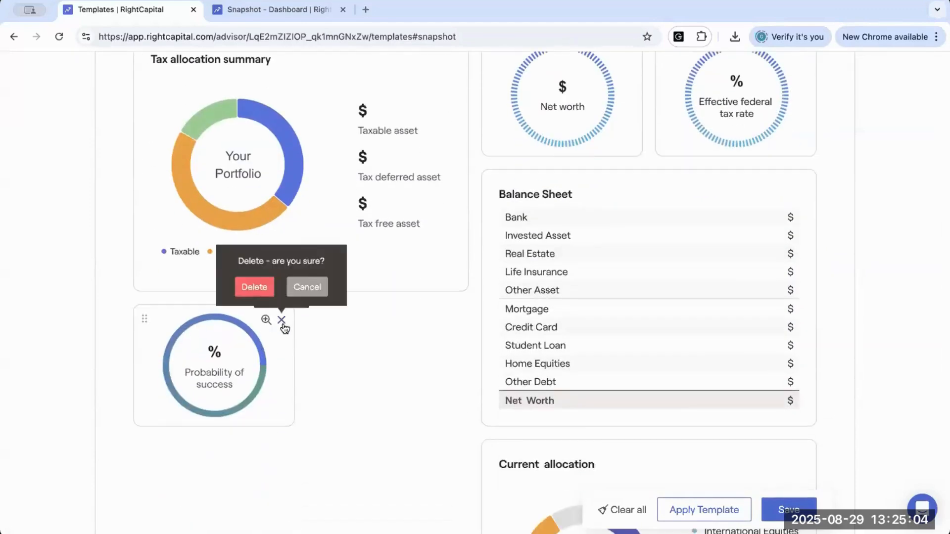
click(254, 287)
Add the Probability of success item from the Retirement category to the Title template.
scroll(643, 198, up, 5)
click(773, 223)
mouse_move(767, 322)
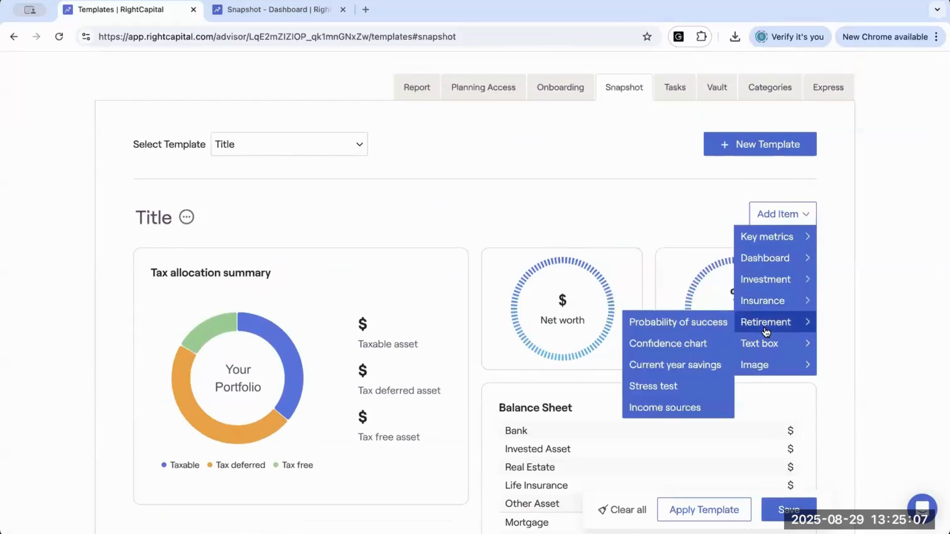
click(694, 323)
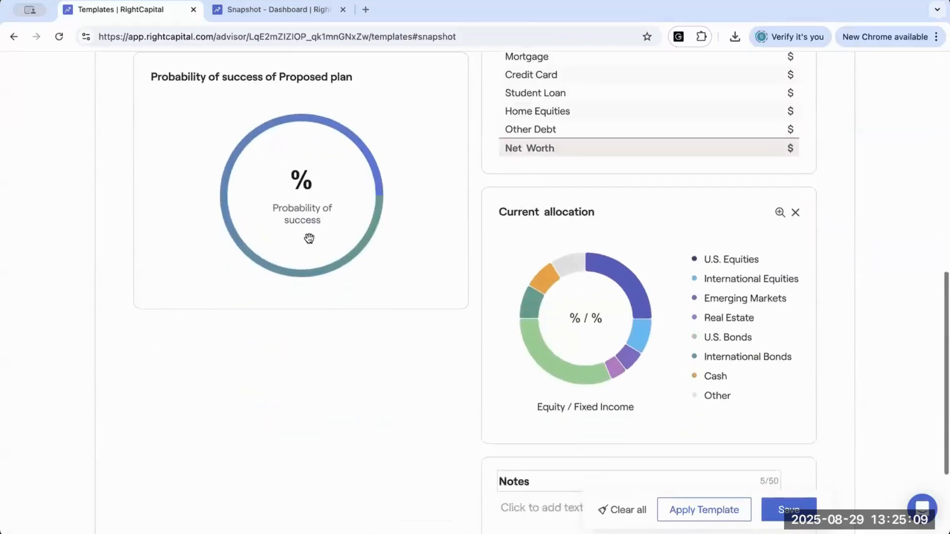
scroll(308, 238, up, 1)
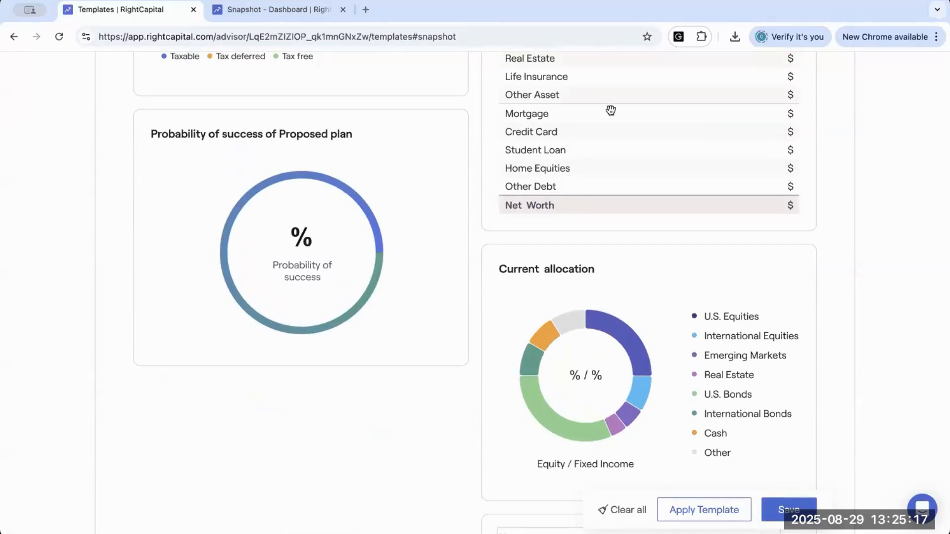
scroll(611, 109, up, 7)
click(782, 93)
mouse_move(760, 207)
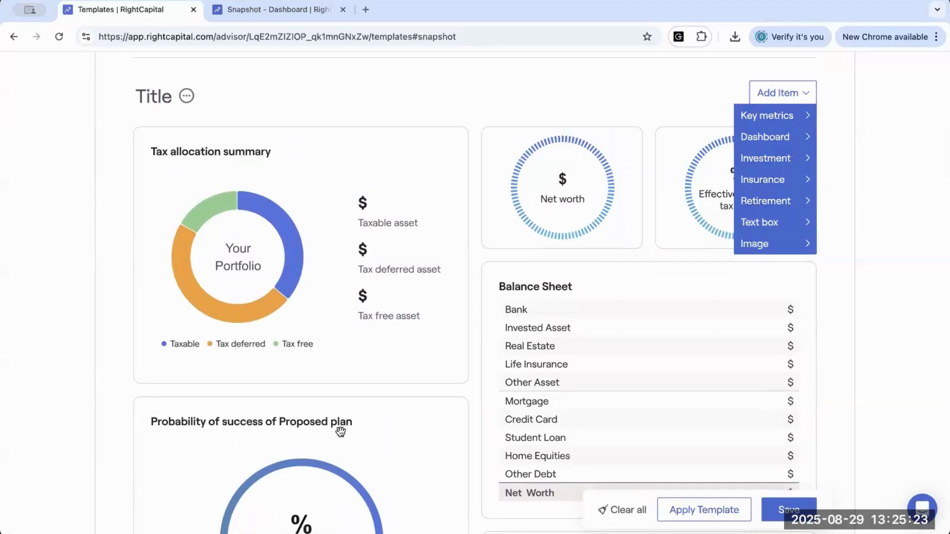
scroll(351, 462, down, 2)
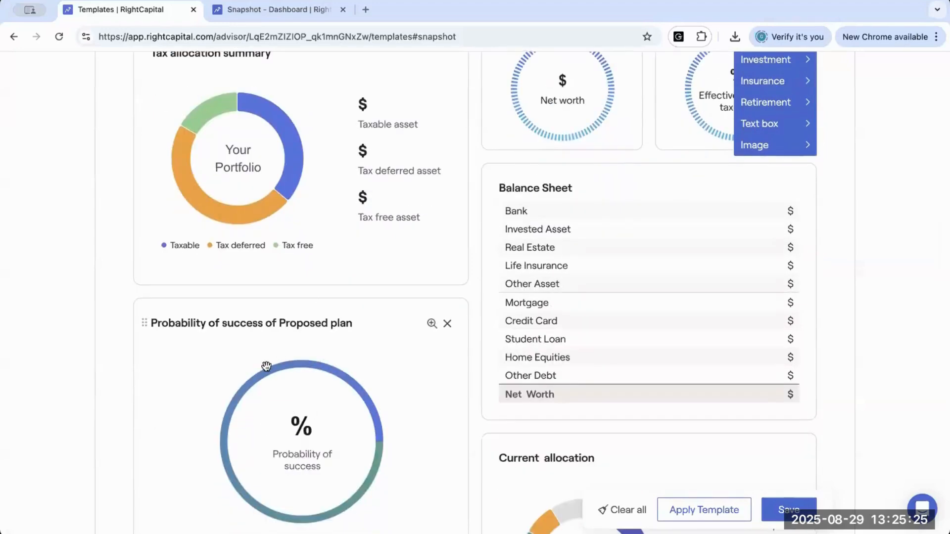
scroll(321, 361, down, 1)
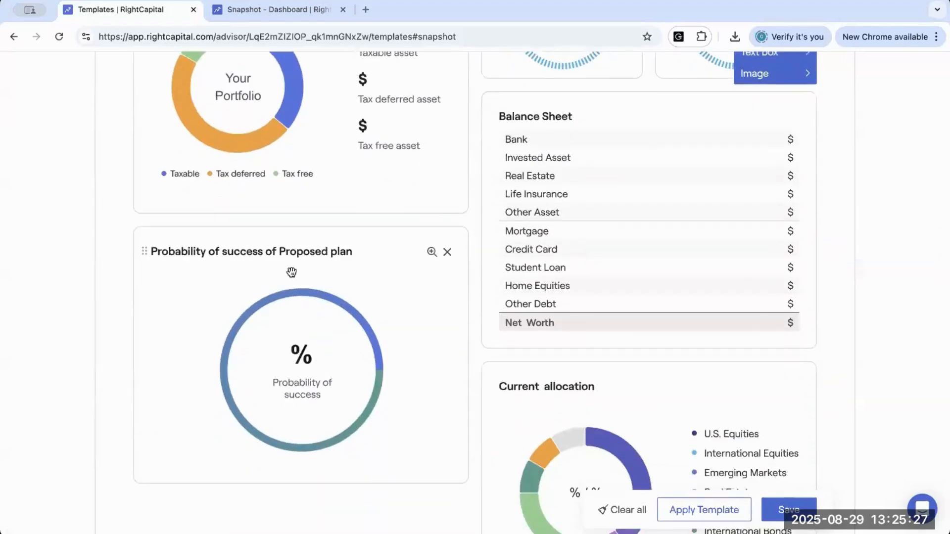
scroll(342, 258, up, 5)
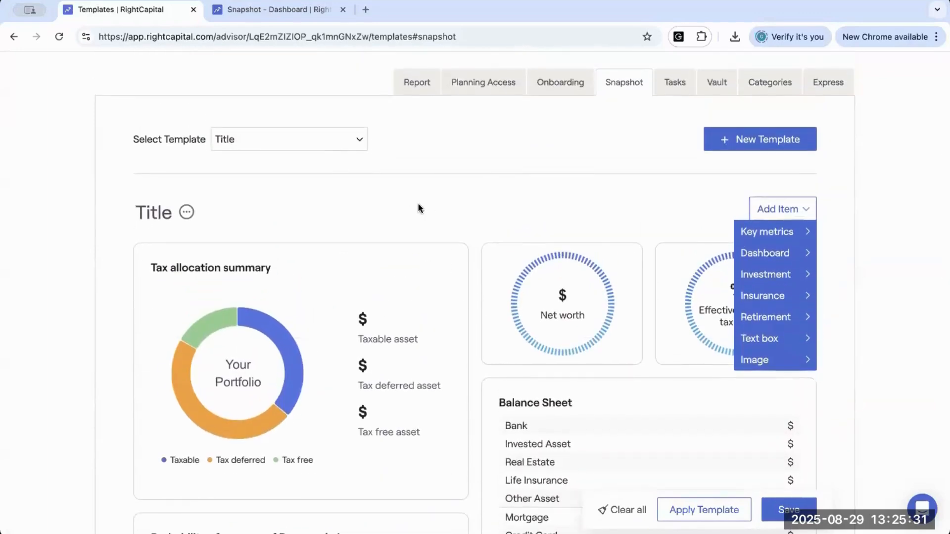
click(402, 201)
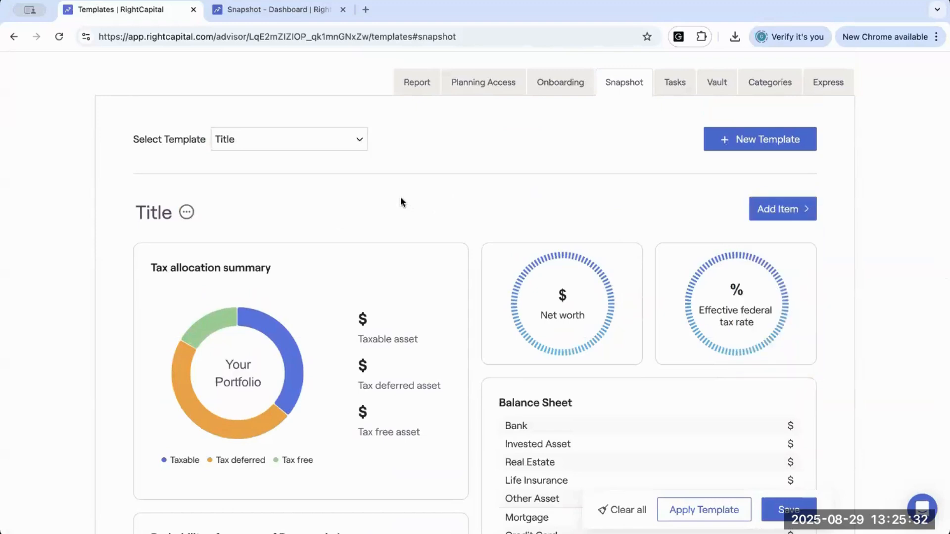
Switch the snapshot template selection to Welcome View.
click(361, 143)
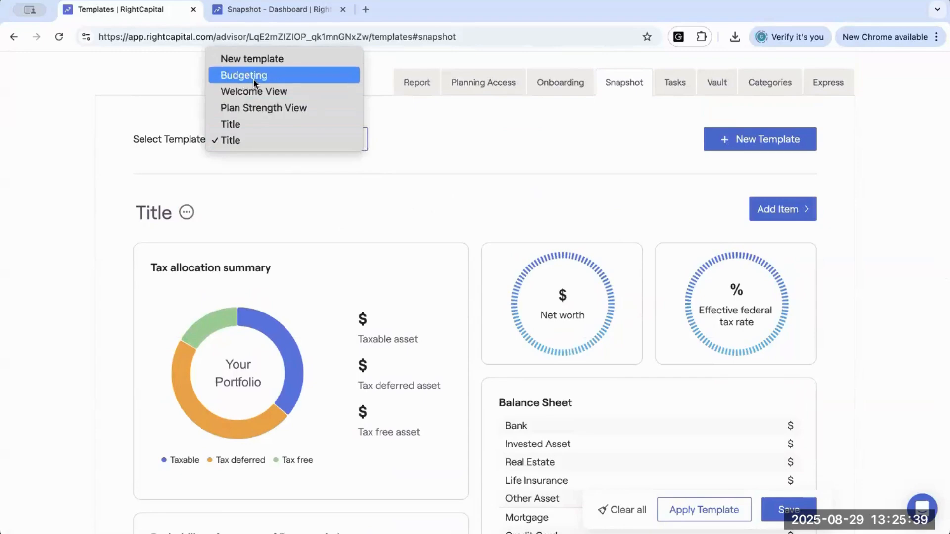
click(254, 93)
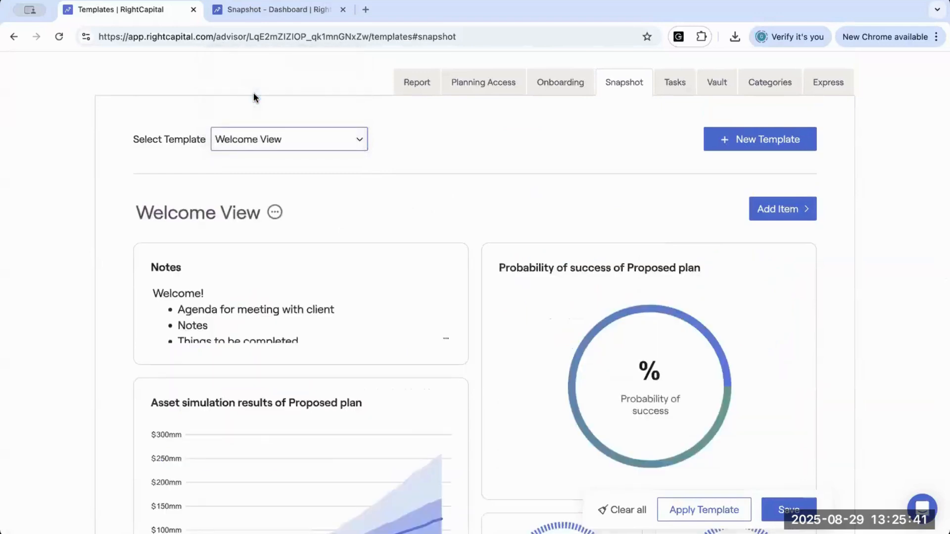
scroll(351, 217, down, 1)
scroll(350, 217, up, 1)
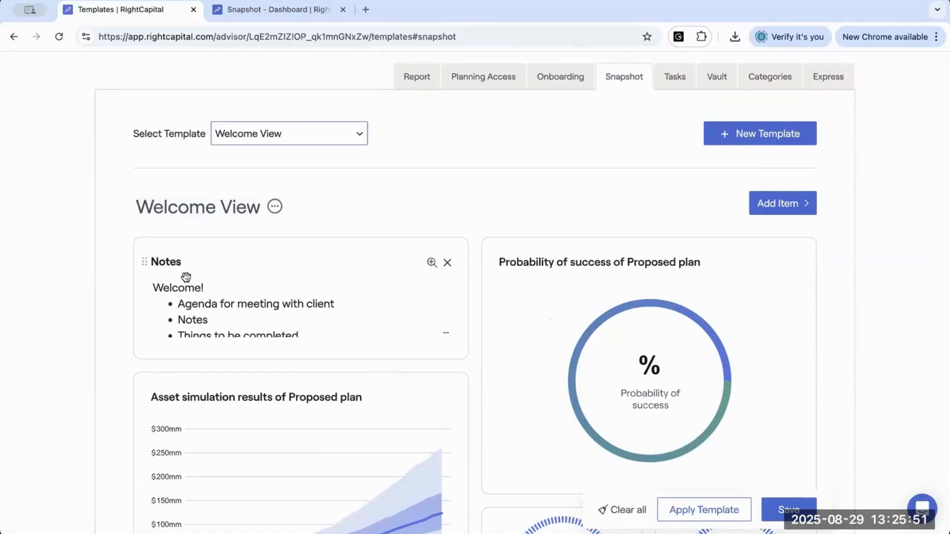
Examine the Welcome View template's full Notes text and its asset simulation, key metric, historical net worth and risk summary cards.
scroll(214, 320, down, 1)
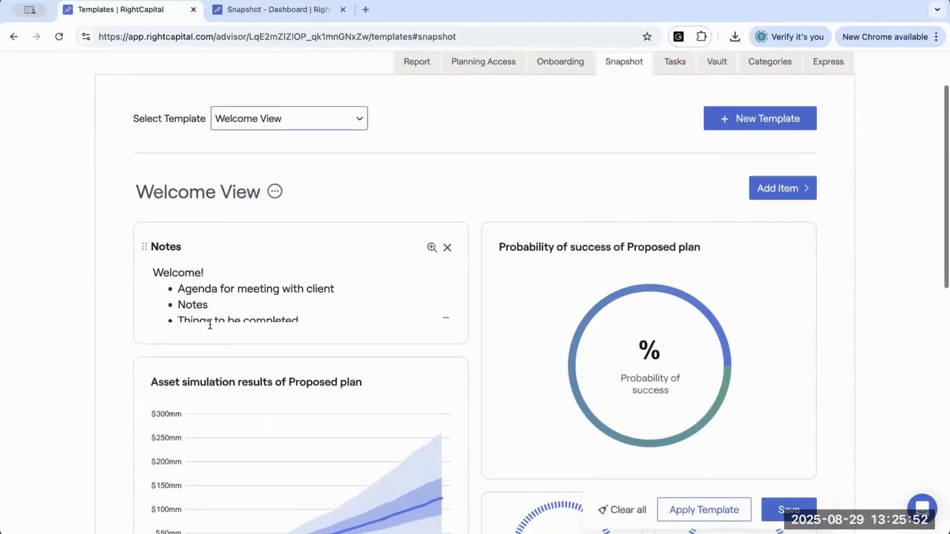
click(320, 310)
scroll(308, 310, down, 1)
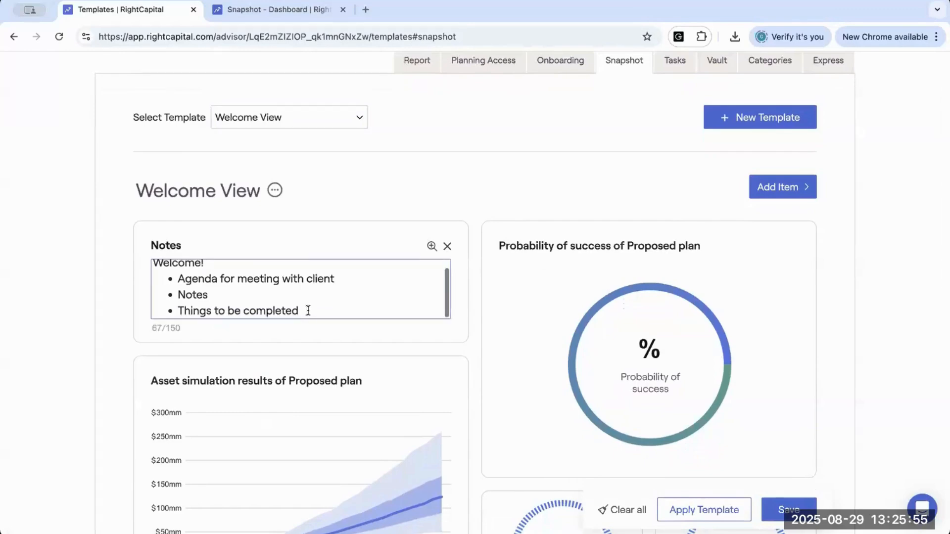
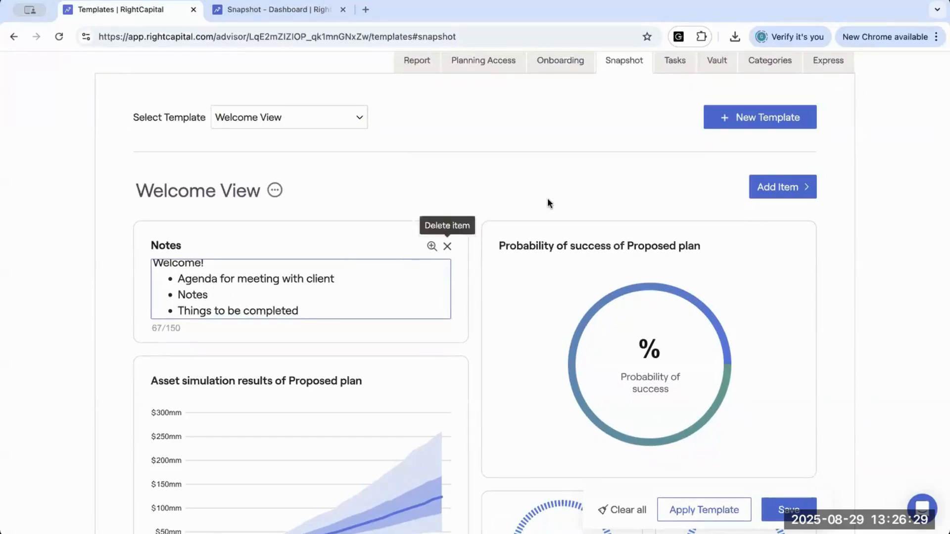
scroll(547, 365, down, 2)
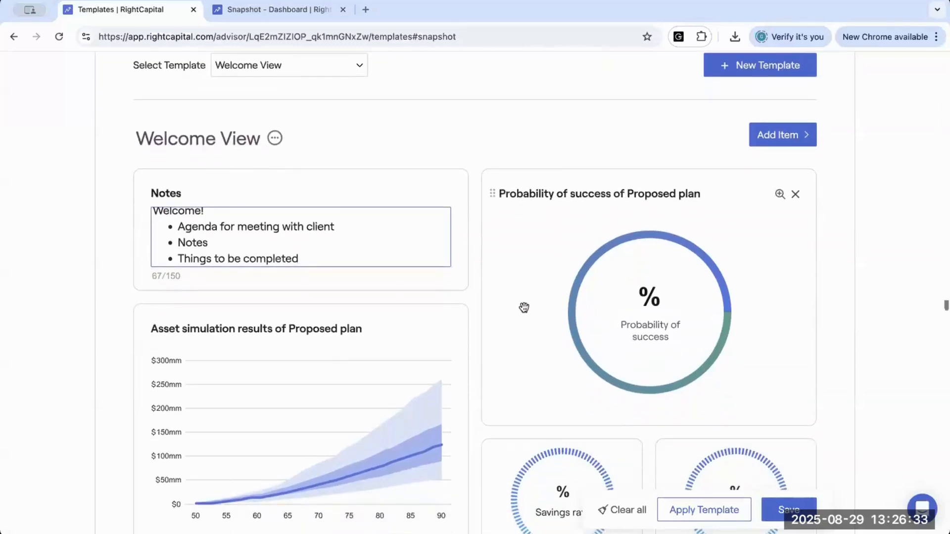
scroll(525, 308, down, 5)
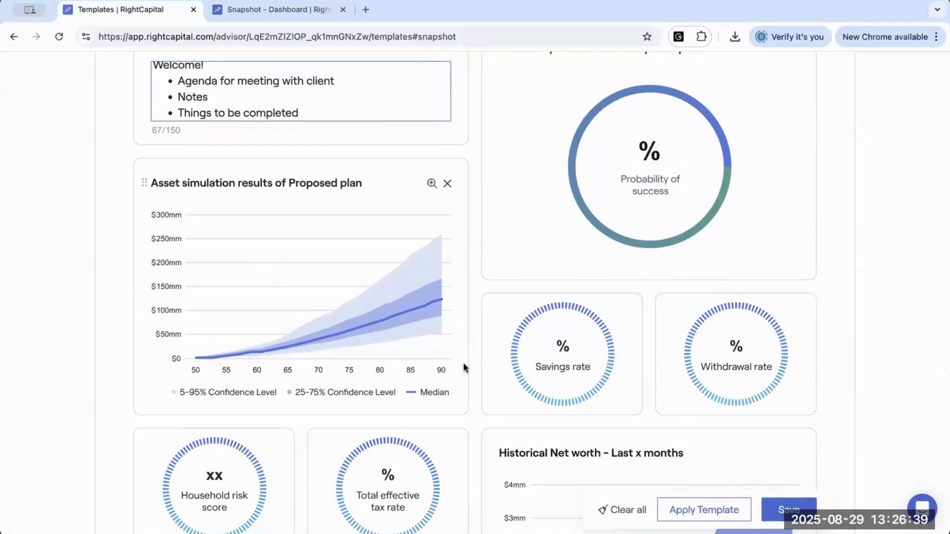
scroll(479, 409, down, 5)
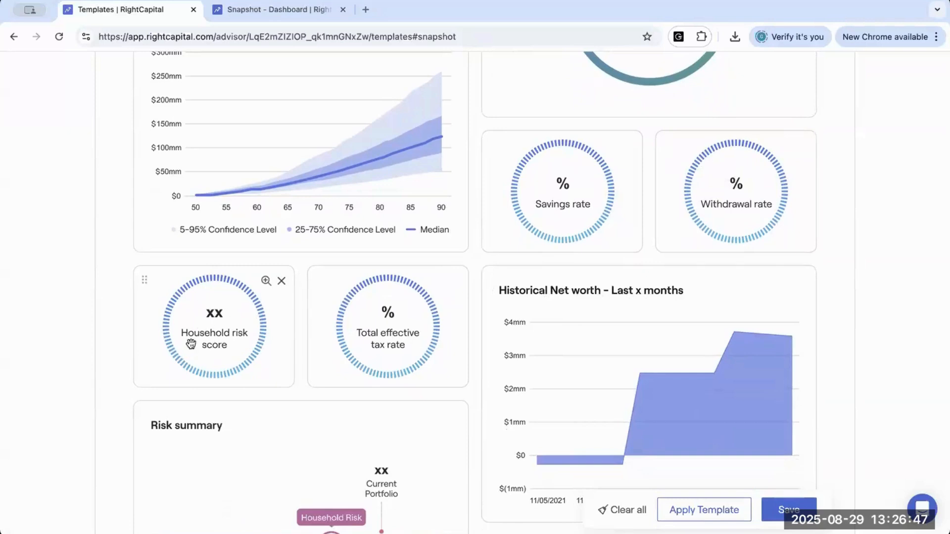
scroll(376, 354, down, 2)
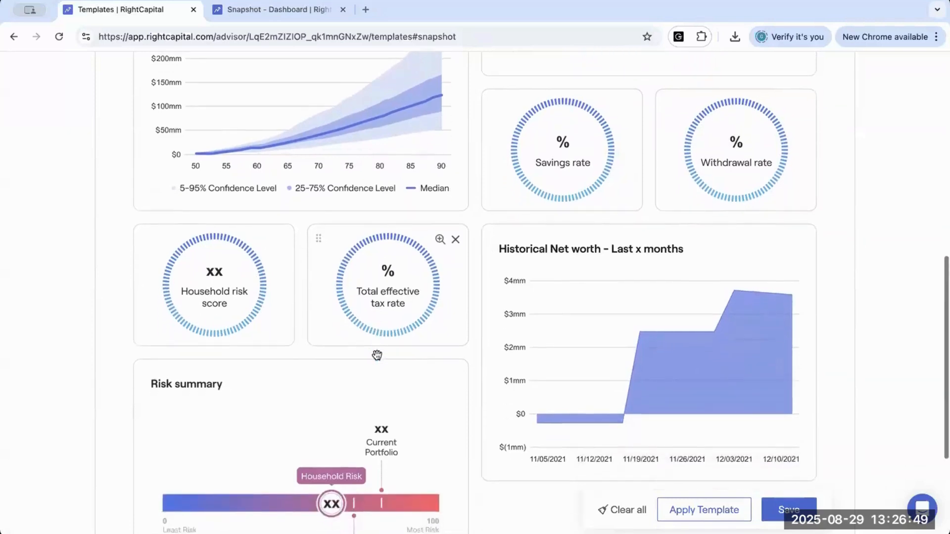
scroll(347, 356, down, 1)
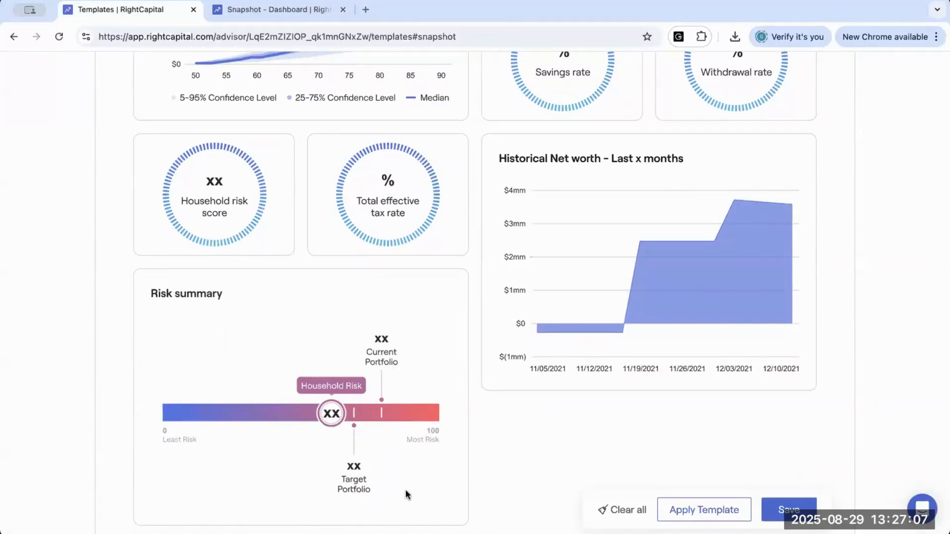
Save the Welcome View template and switch the snapshot template selection to Budgeting.
click(790, 509)
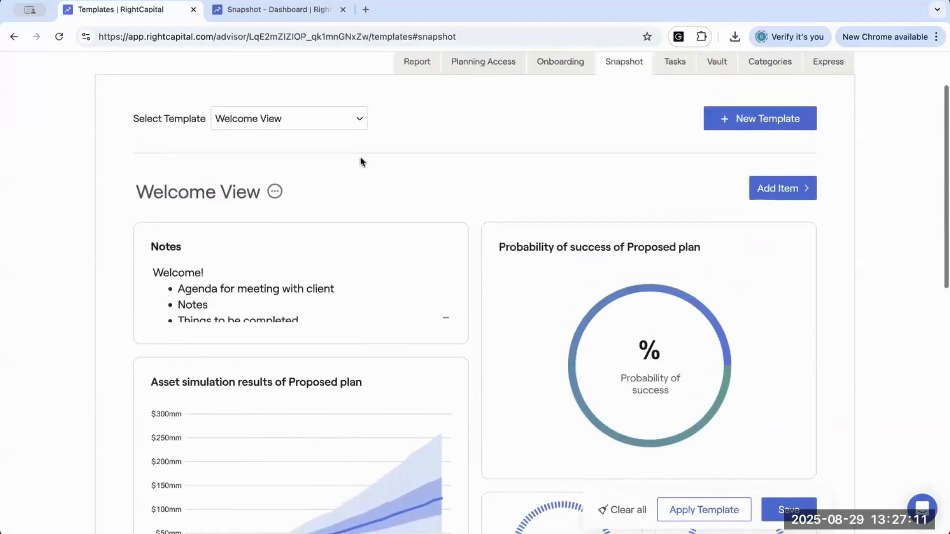
click(357, 147)
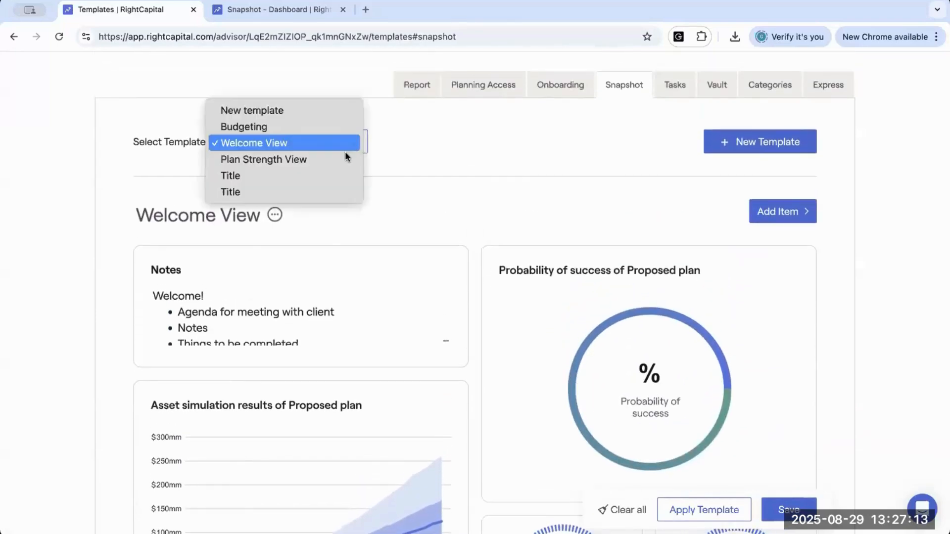
click(297, 128)
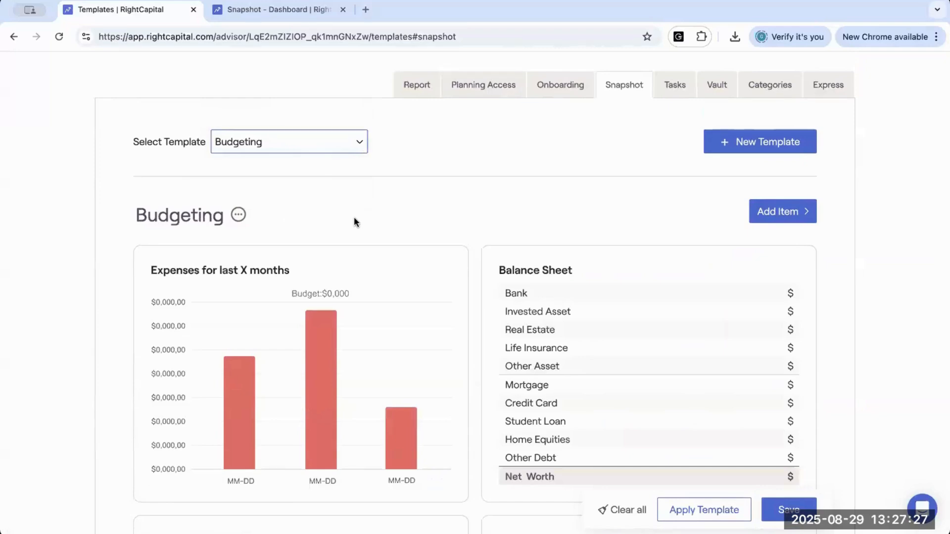
Examine the Budgeting template's expenses, balance sheet, net worth, monthly budget, current allocation, key metric and Notes cards.
scroll(354, 218, down, 5)
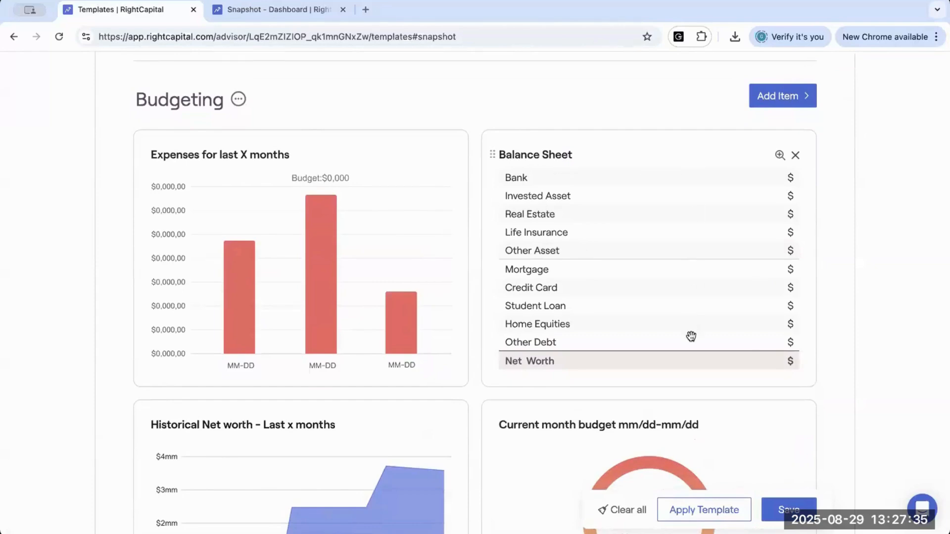
scroll(691, 331, down, 4)
scroll(692, 332, down, 4)
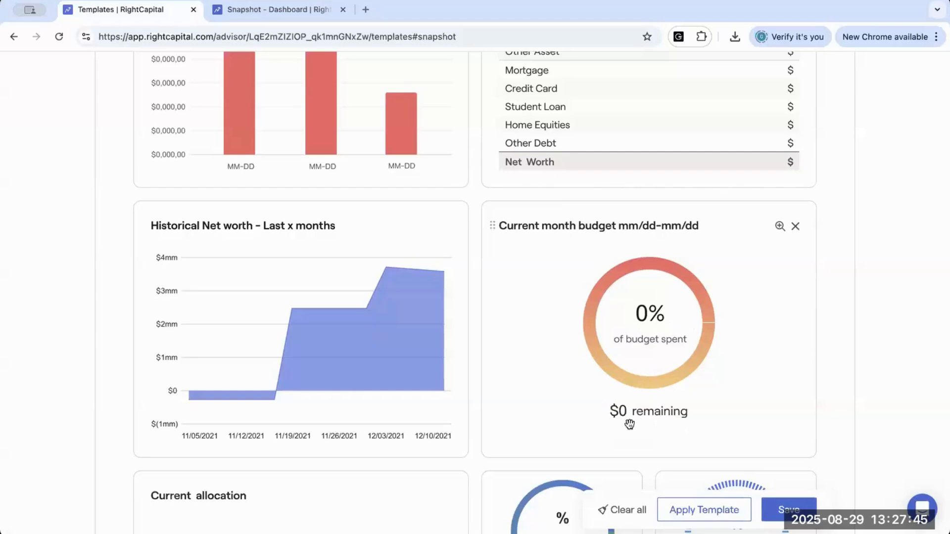
scroll(629, 424, down, 3)
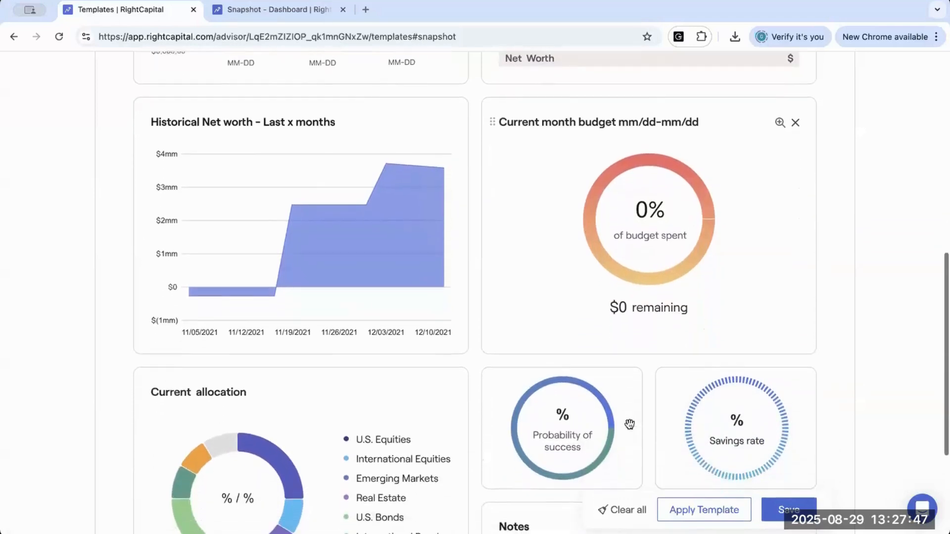
scroll(630, 424, down, 2)
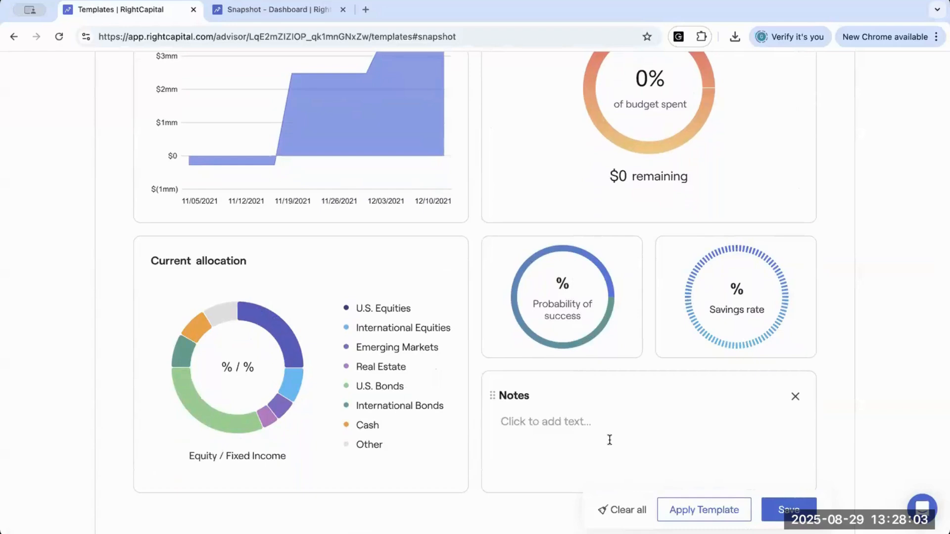
scroll(534, 297, up, 8)
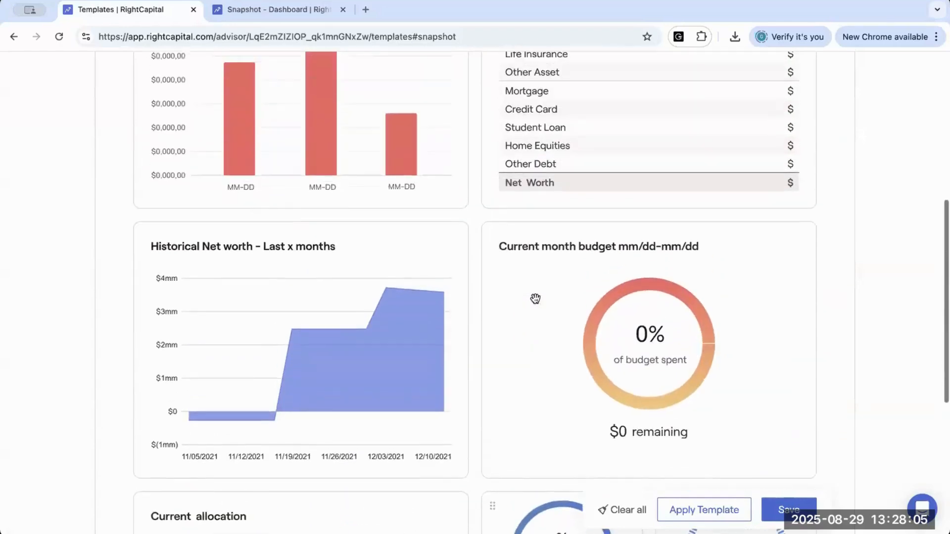
scroll(535, 296, up, 2)
Switch to the Plan Strength View template and review its key metrics, balance sheet, asset simulation, tax allocation and stress test cards.
click(304, 81)
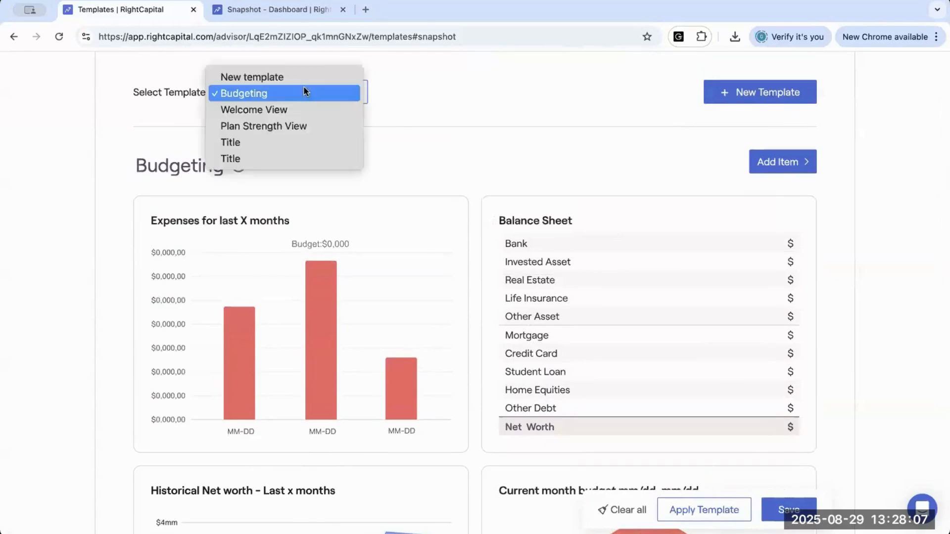
click(305, 126)
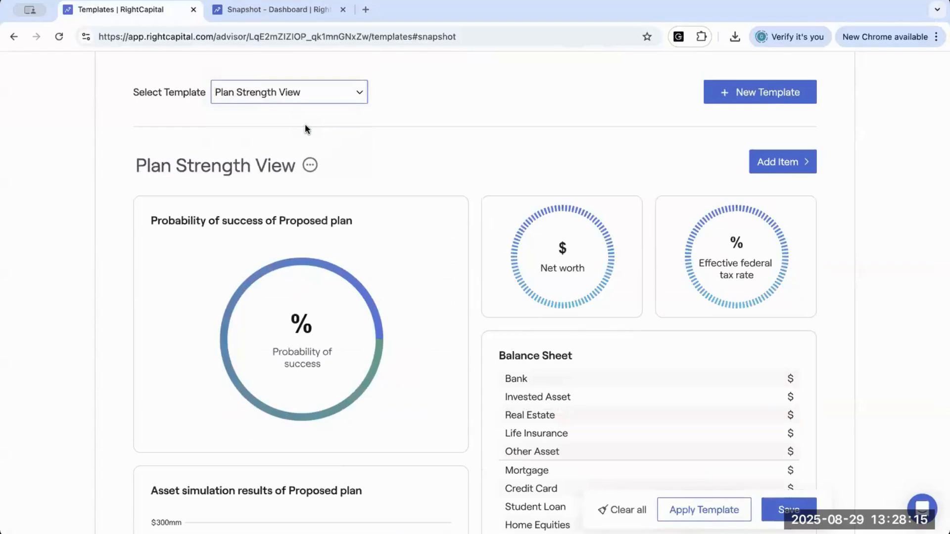
scroll(305, 127, down, 3)
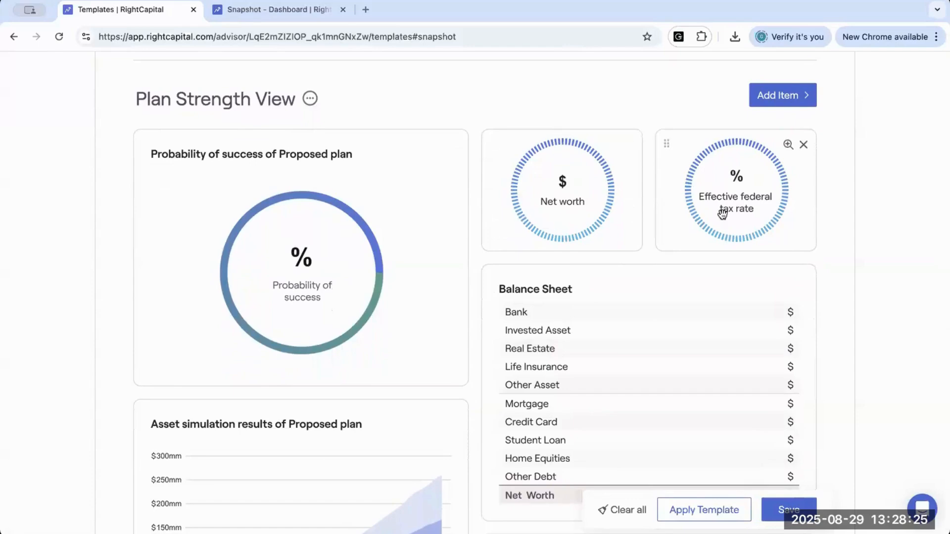
scroll(703, 260, down, 3)
scroll(700, 262, down, 3)
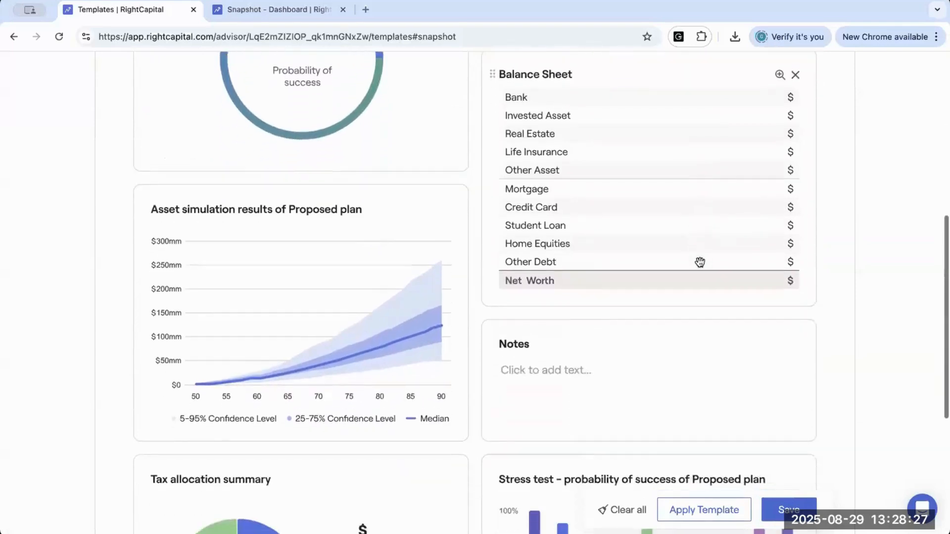
scroll(364, 260, down, 5)
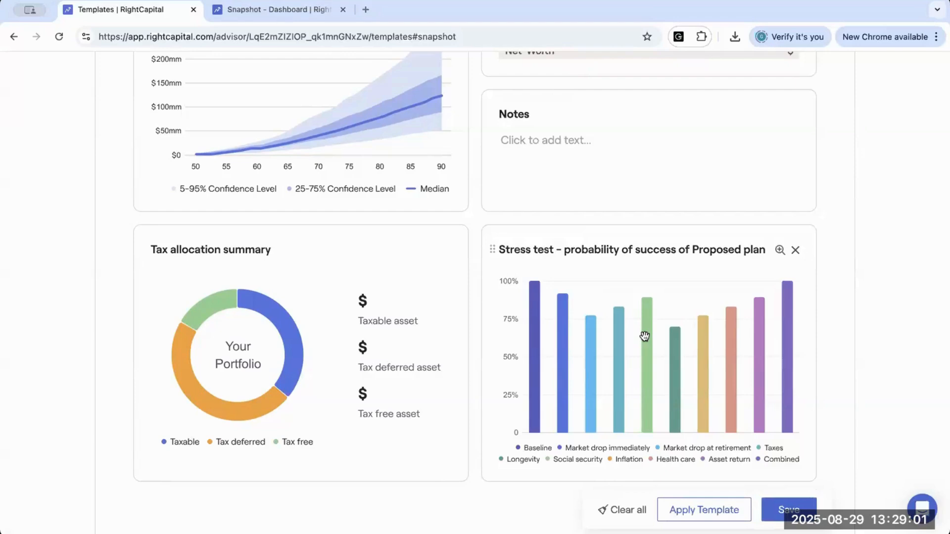
scroll(645, 337, up, 8)
scroll(645, 336, up, 2)
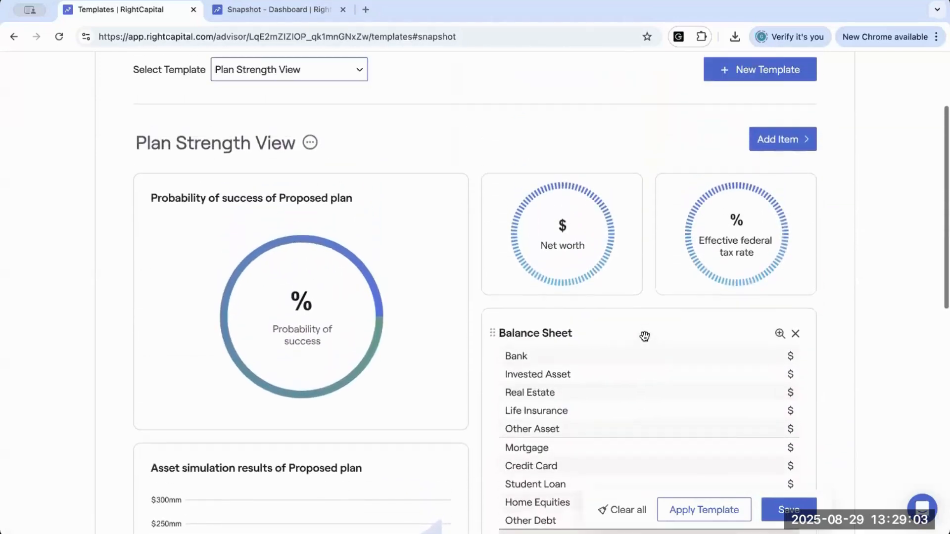
Look through the client groups and clients that Plan Strength View can be applied to, and close the dialog without applying it.
click(681, 515)
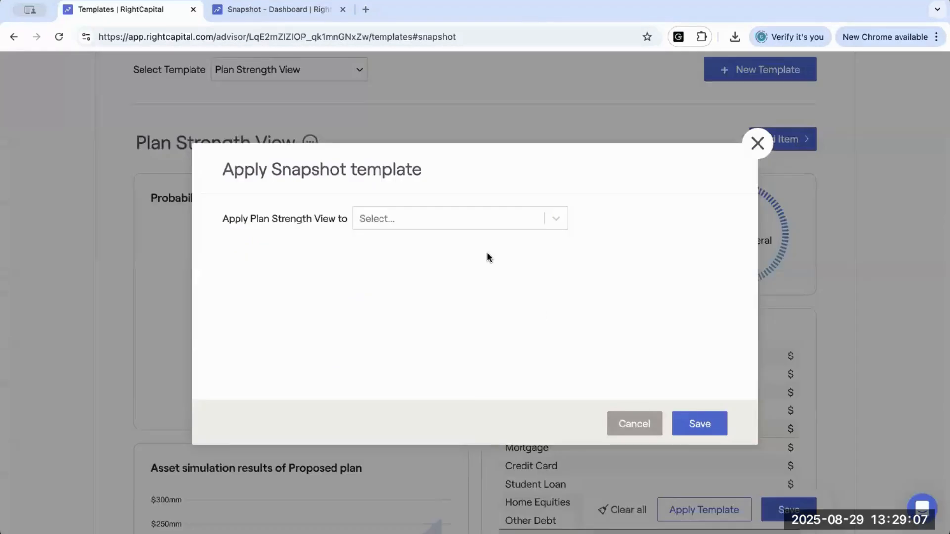
click(541, 221)
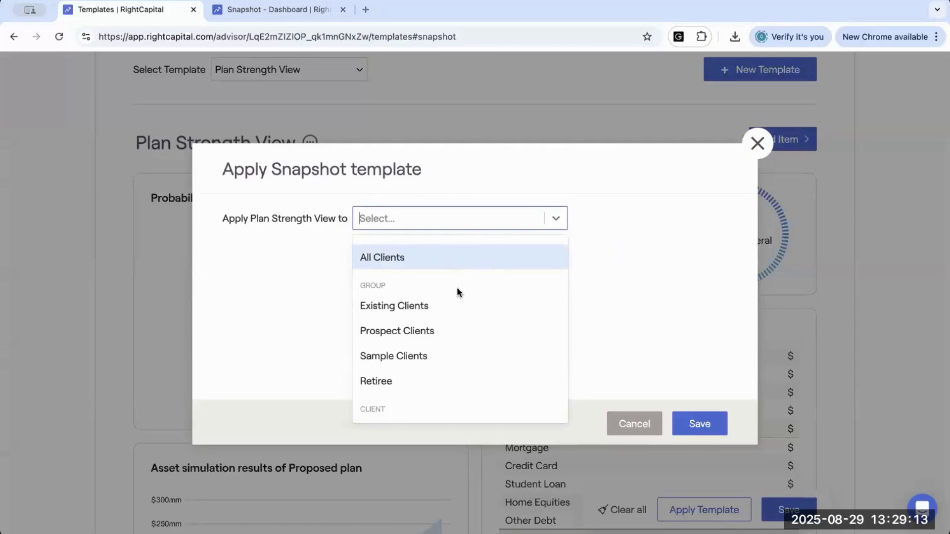
scroll(472, 364, down, 1)
scroll(472, 369, down, 4)
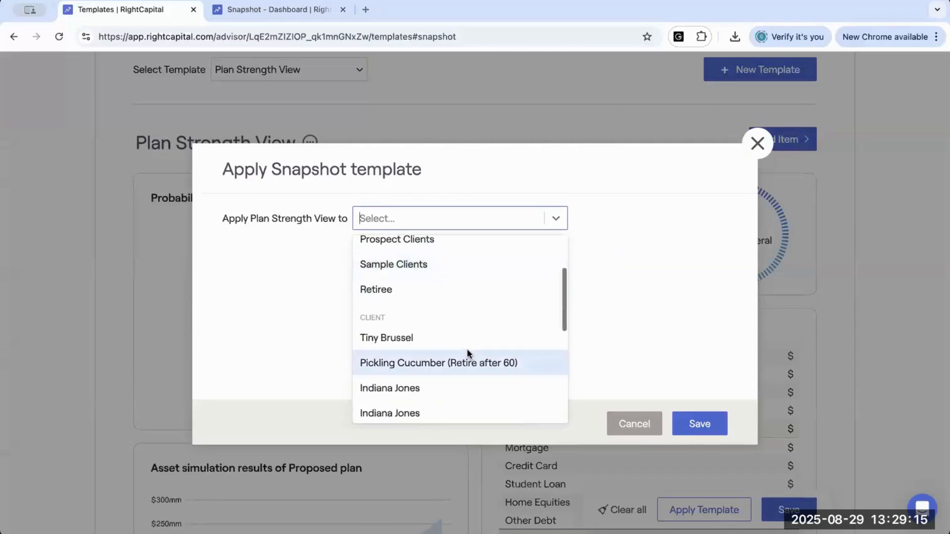
scroll(465, 404, down, 1)
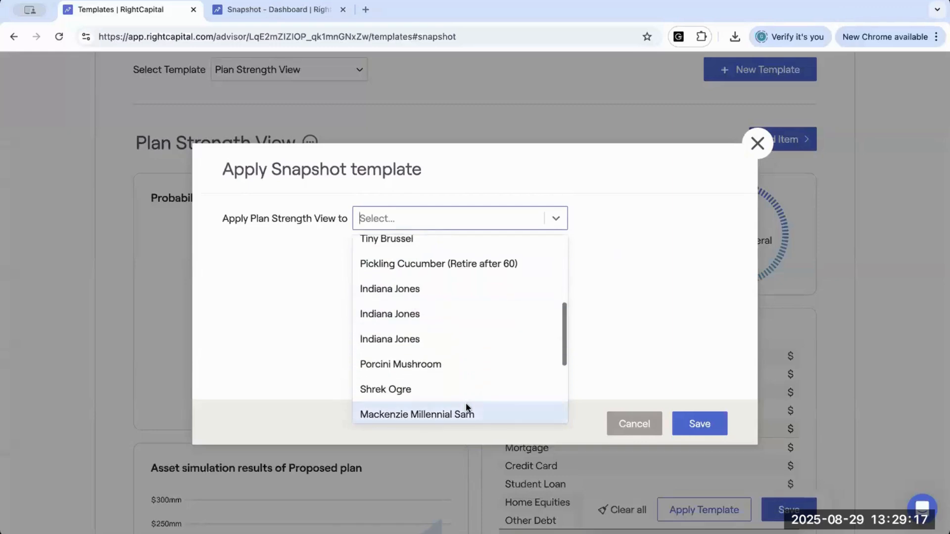
click(689, 431)
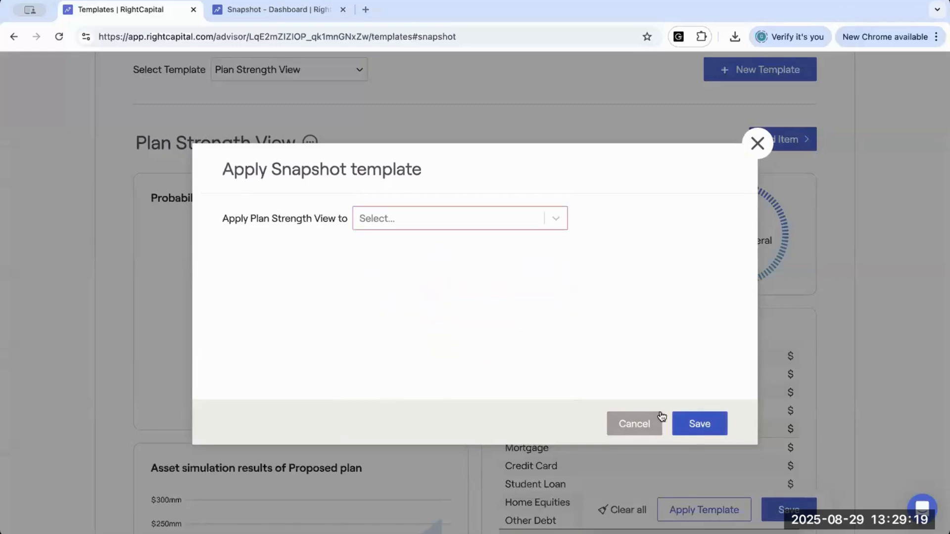
click(644, 420)
Switch to the Tasks templates and create a new task template.
scroll(634, 260, up, 3)
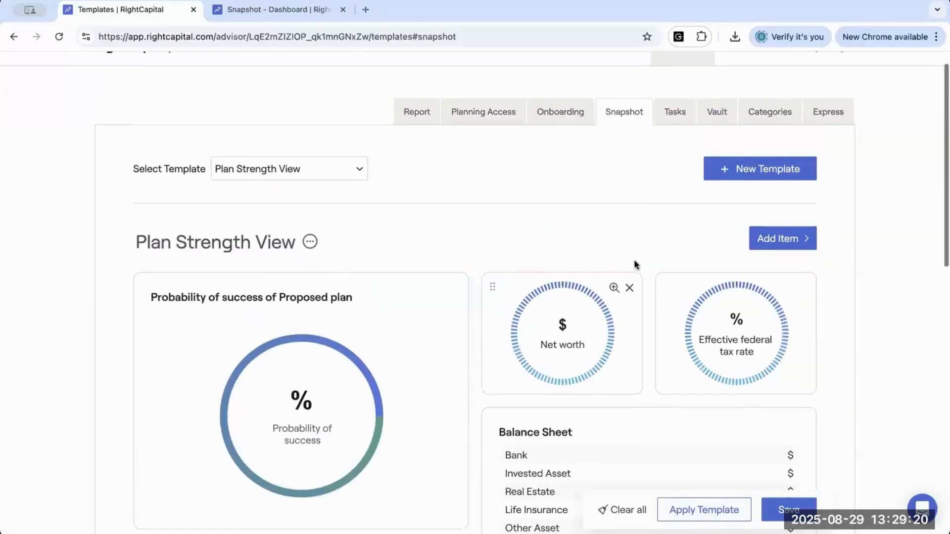
click(672, 121)
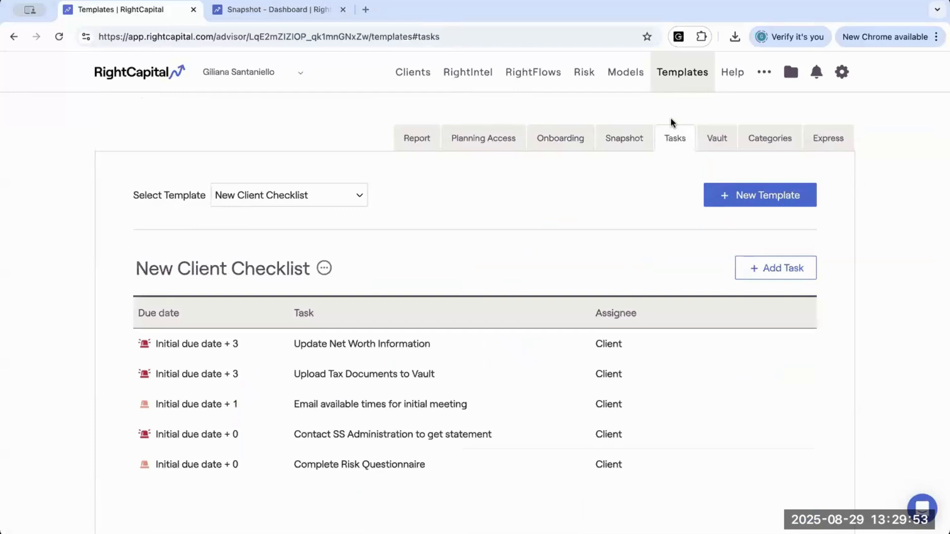
click(727, 194)
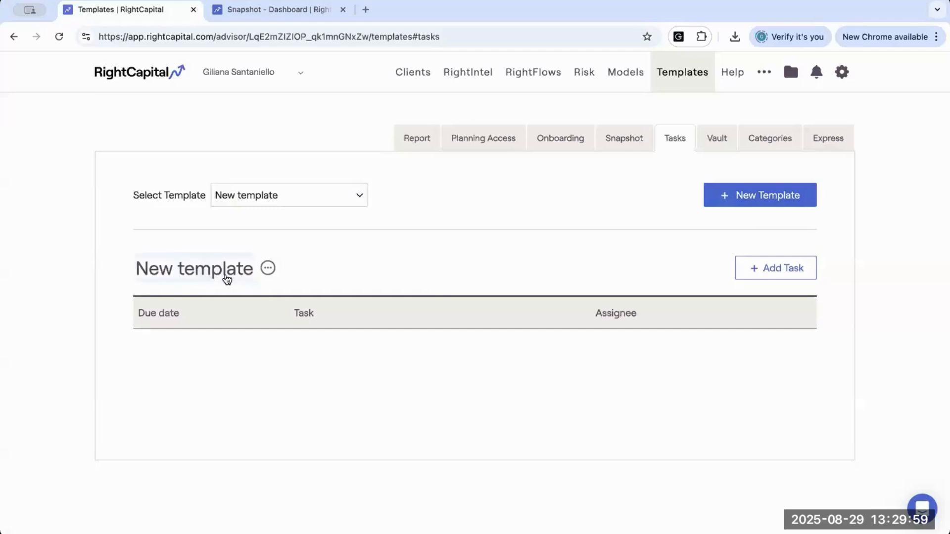
Start a new task in the template with its due date set to the initial due date + 7 days.
click(751, 272)
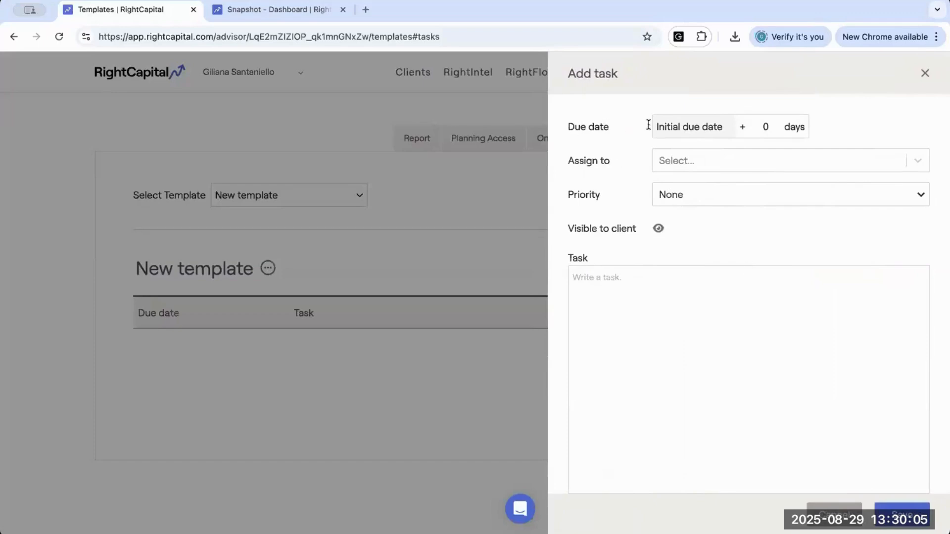
click(766, 126)
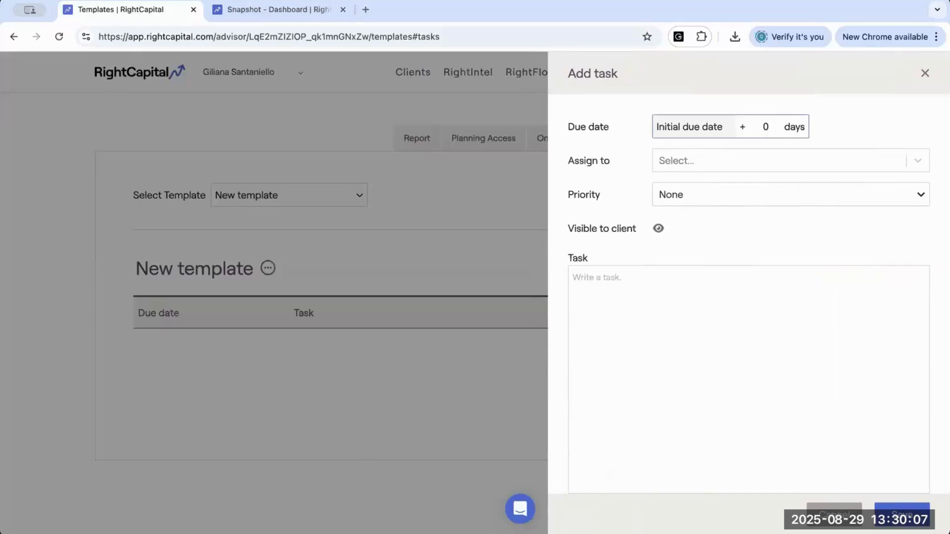
key(BackSpace)
text(7)
Assign the new task to Client and check the priority choices, leaving the priority at None.
click(787, 159)
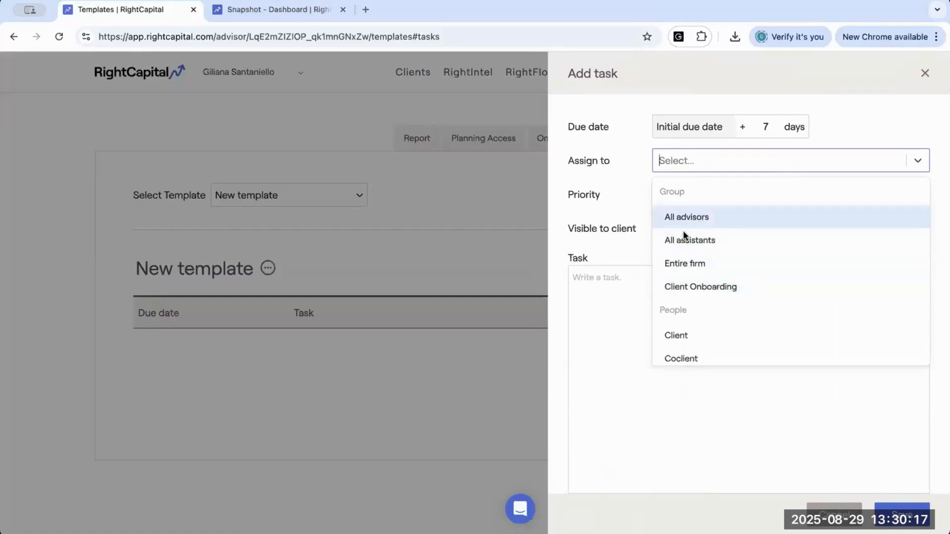
click(677, 335)
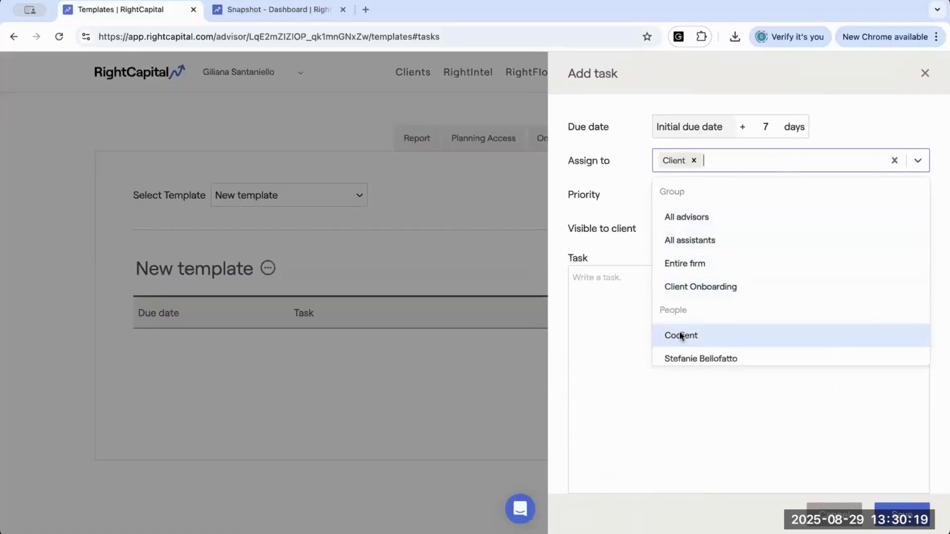
click(626, 186)
click(674, 194)
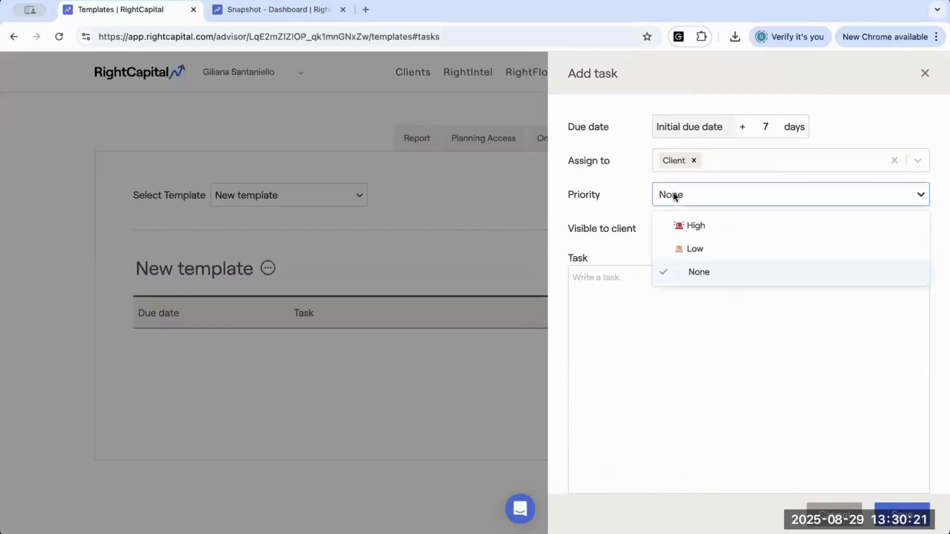
click(614, 249)
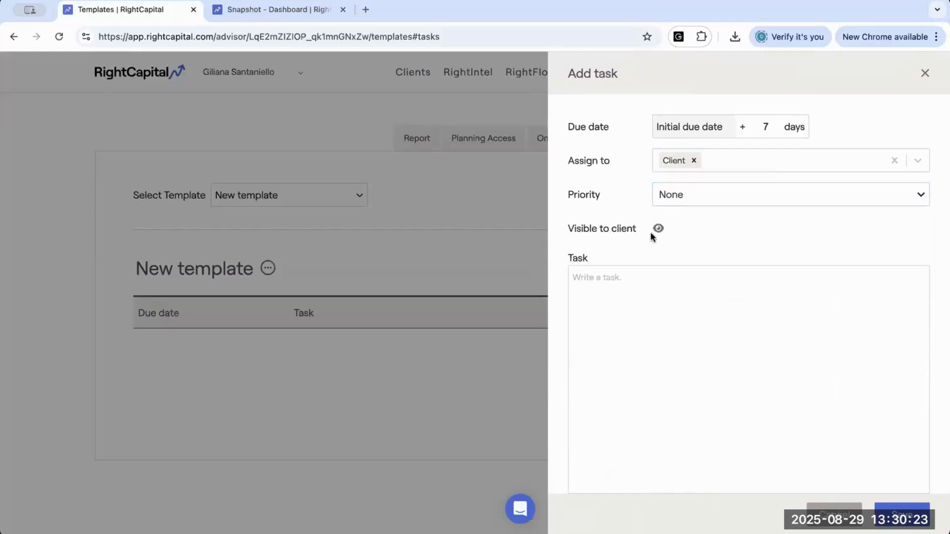
Try toggling the task's client visibility and adding All assistants as a second assignee, and revert both changes.
click(658, 230)
click(704, 159)
click(685, 240)
click(619, 222)
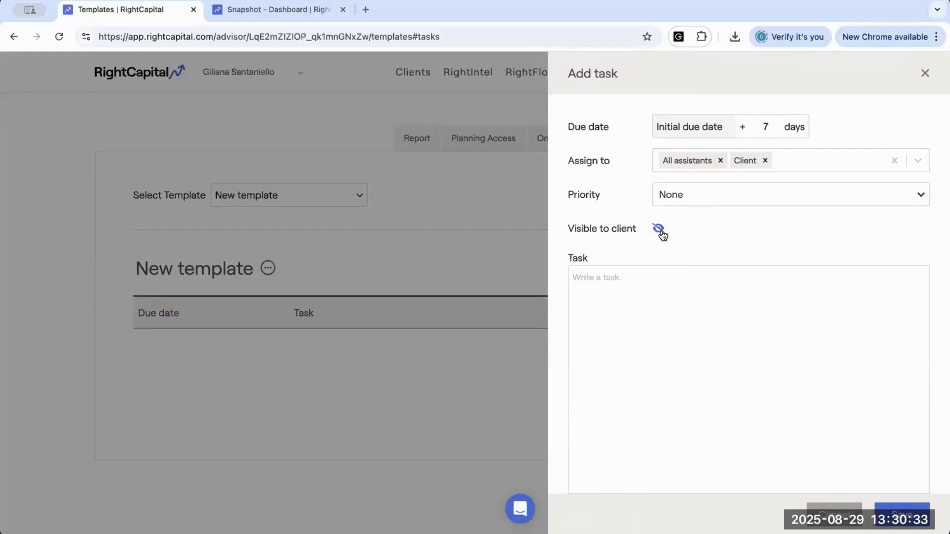
click(612, 275)
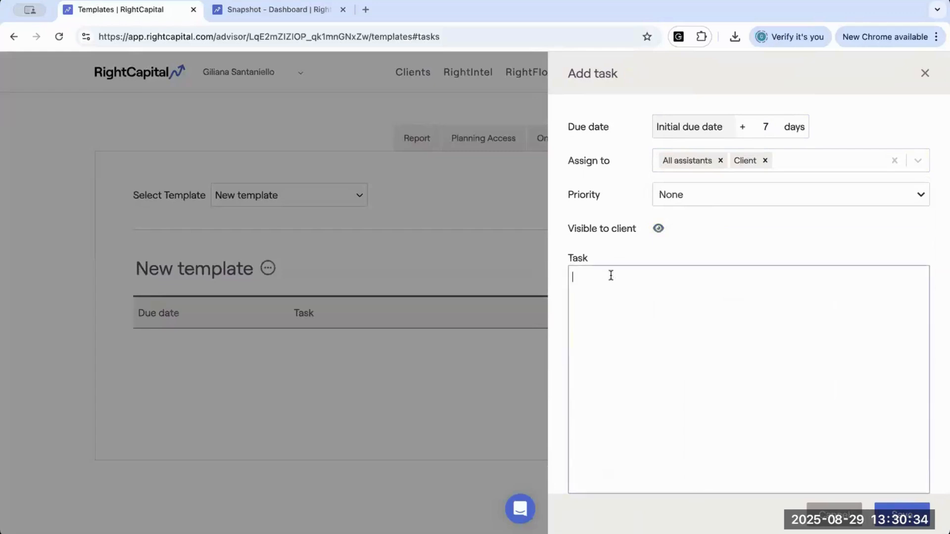
click(721, 160)
Enter "Upload their tax documents to the vault" as the task description and save the task.
click(587, 285)
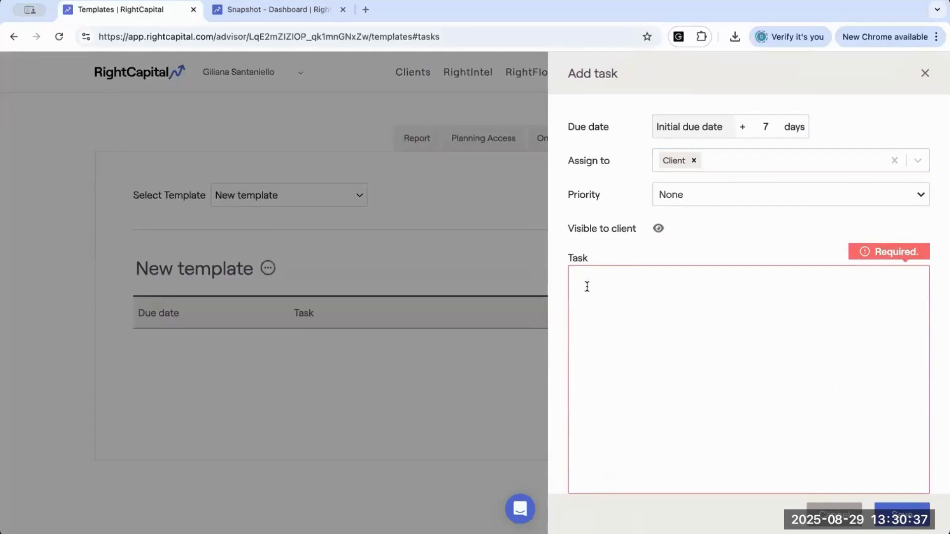
text(Upla)
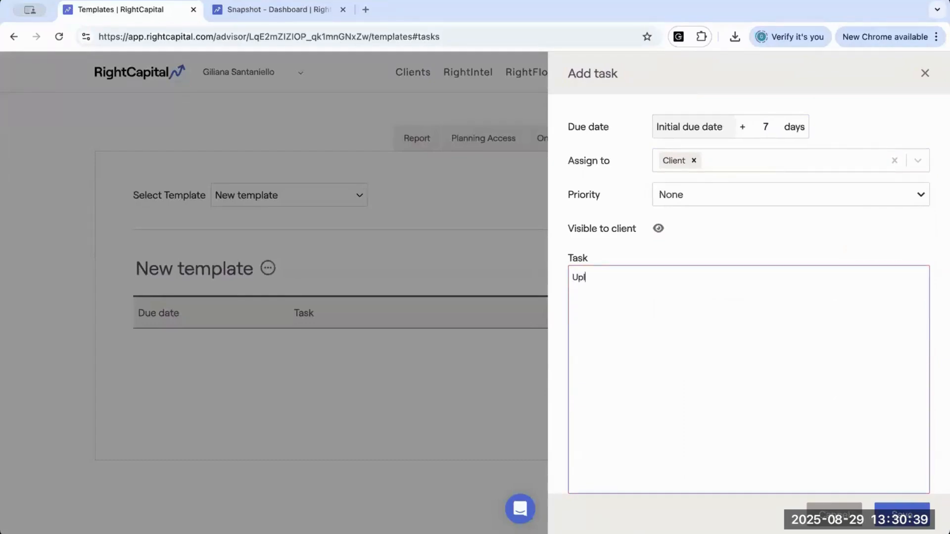
key(BackSpace)
text(oading)
key(BackSpace)
key(BackSpace)
key(BackSpace)
text(their tax documents to t)
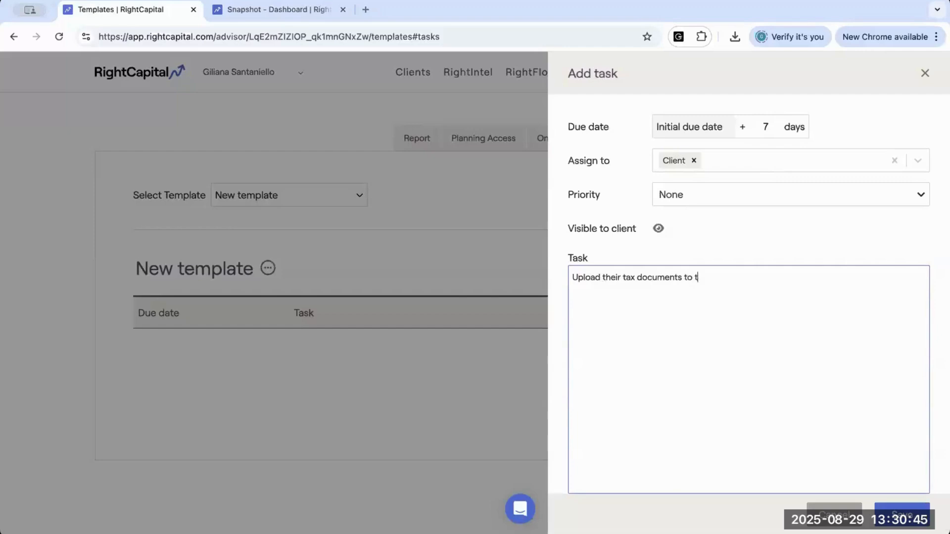
text(he vault)
click(901, 513)
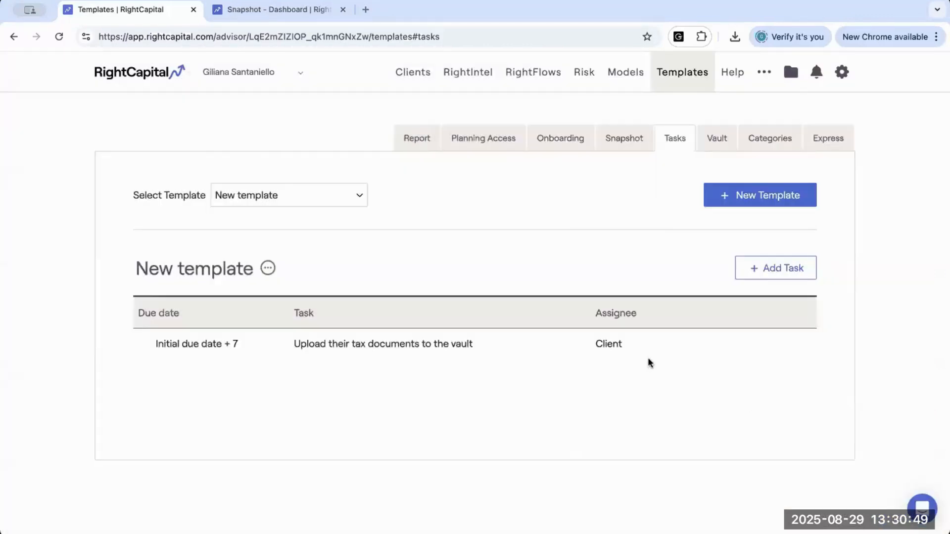
Set the priority of the template's tax document upload task to Low, save it, and check its priority marker.
click(475, 352)
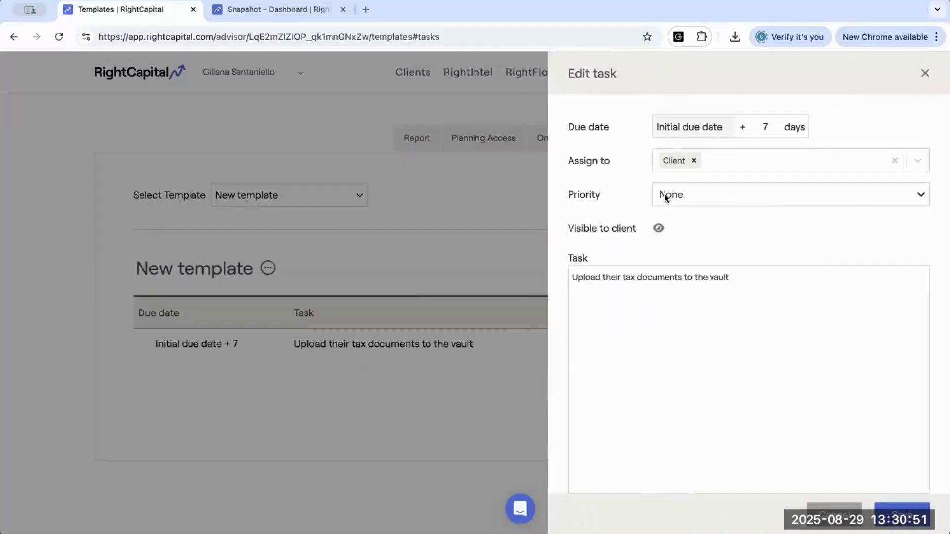
click(664, 194)
click(683, 249)
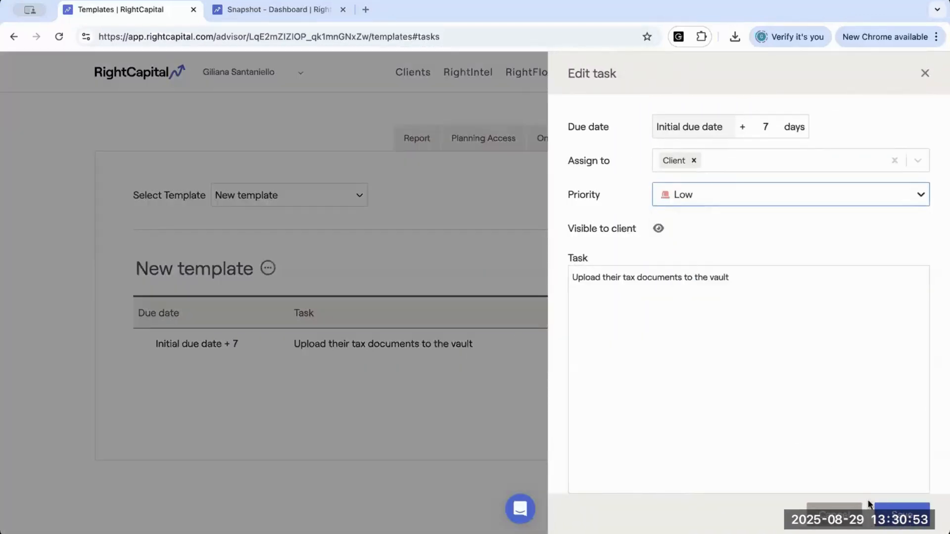
click(881, 506)
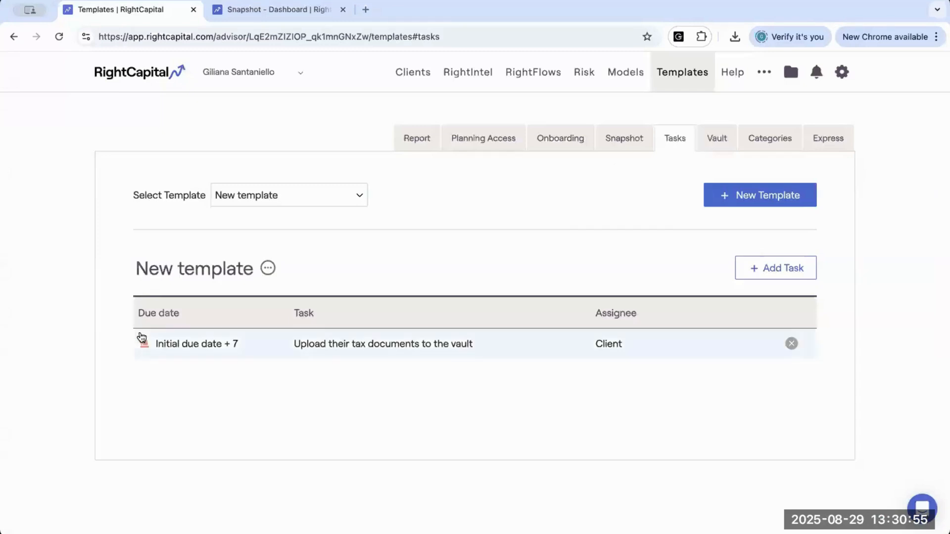
mouse_move(143, 346)
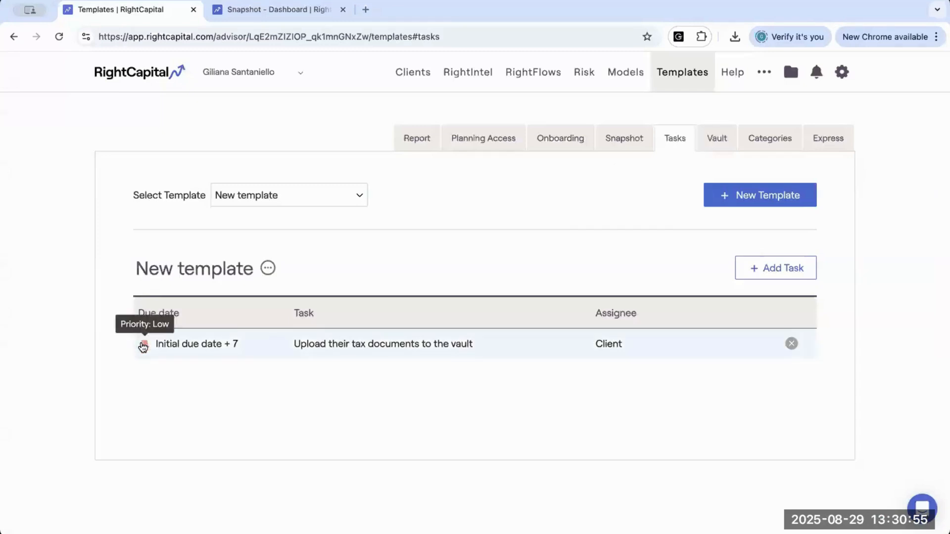
Switch to the New Client Checklist task template and review its tasks, due date offsets, priorities and assignees.
click(358, 196)
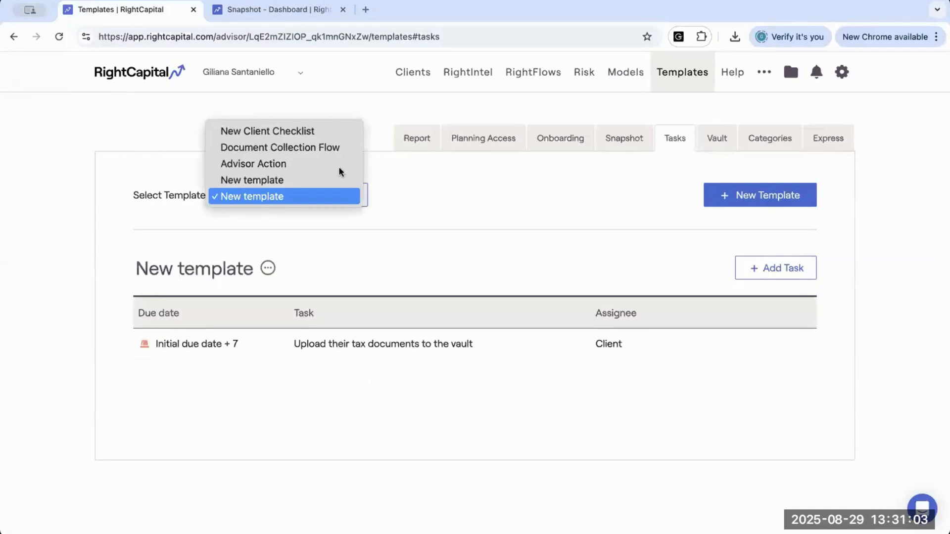
click(308, 132)
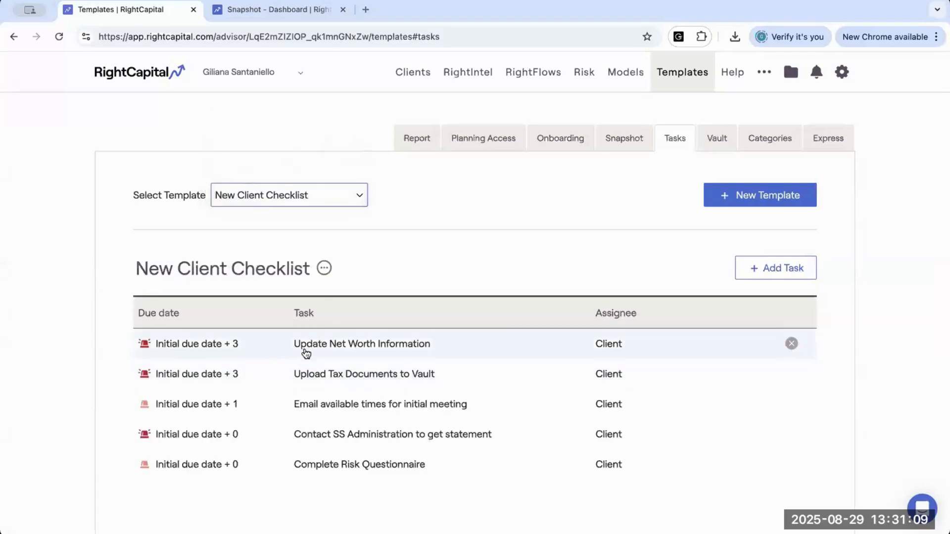
scroll(390, 357, down, 1)
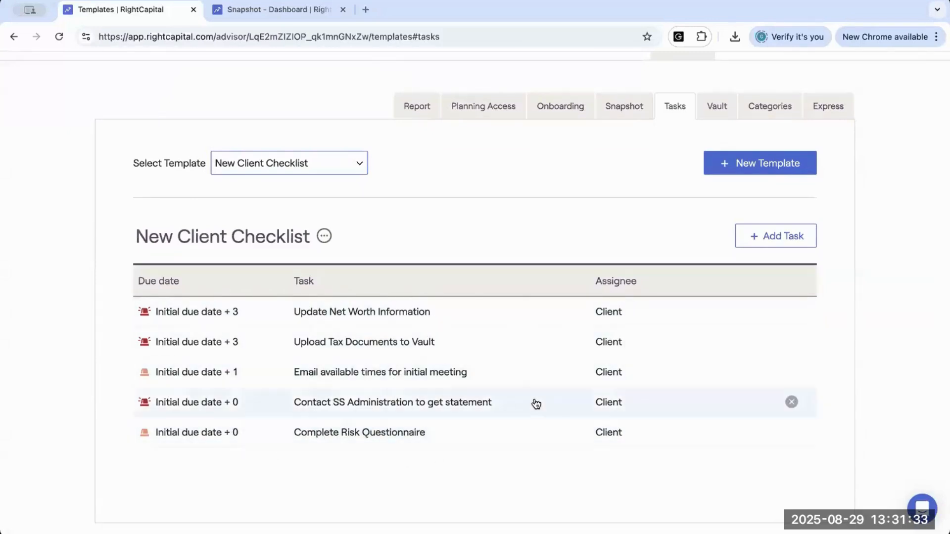
scroll(536, 403, down, 1)
scroll(536, 403, up, 2)
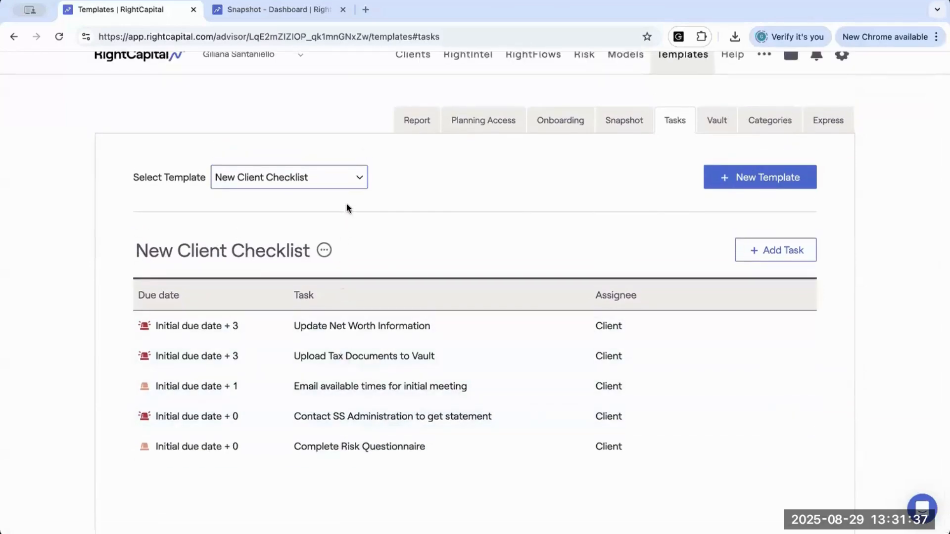
Switch to the Document Collection Flow task template and review its client upload tasks.
click(356, 180)
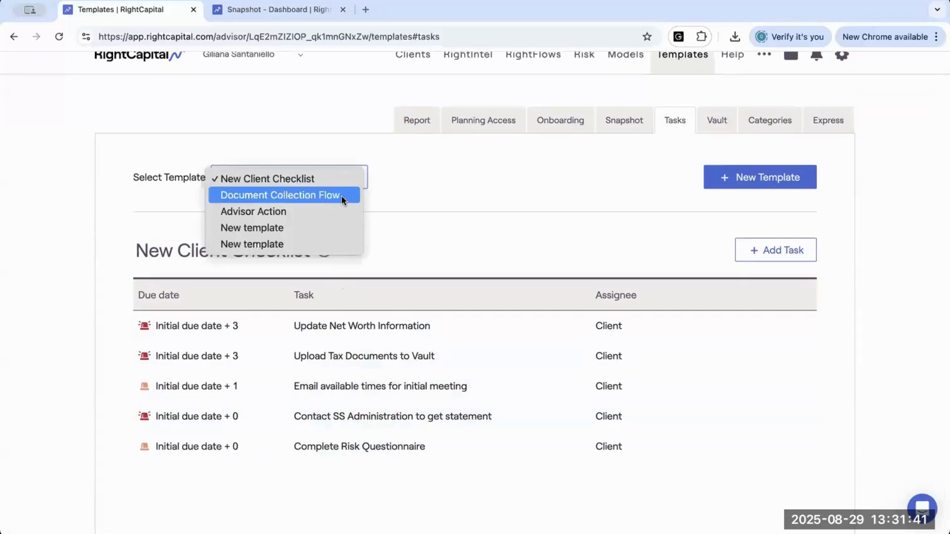
click(341, 197)
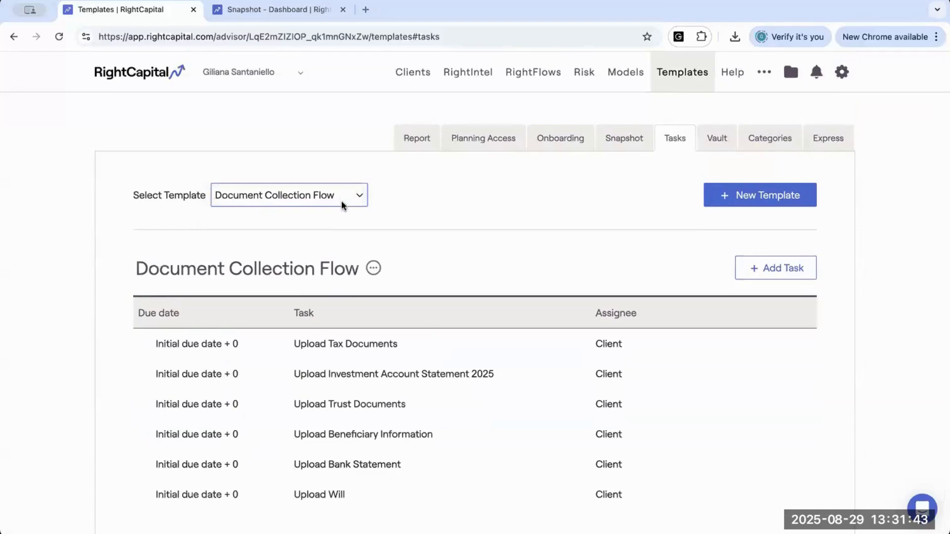
scroll(350, 270, down, 1)
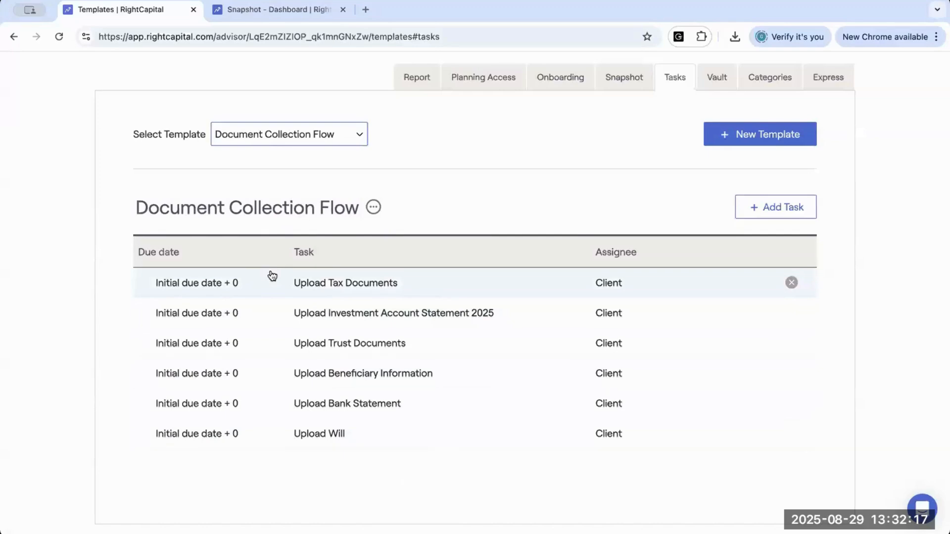
Switch to the Advisor Action task template and review its tasks, priorities and advisor and assistant assignments.
click(357, 136)
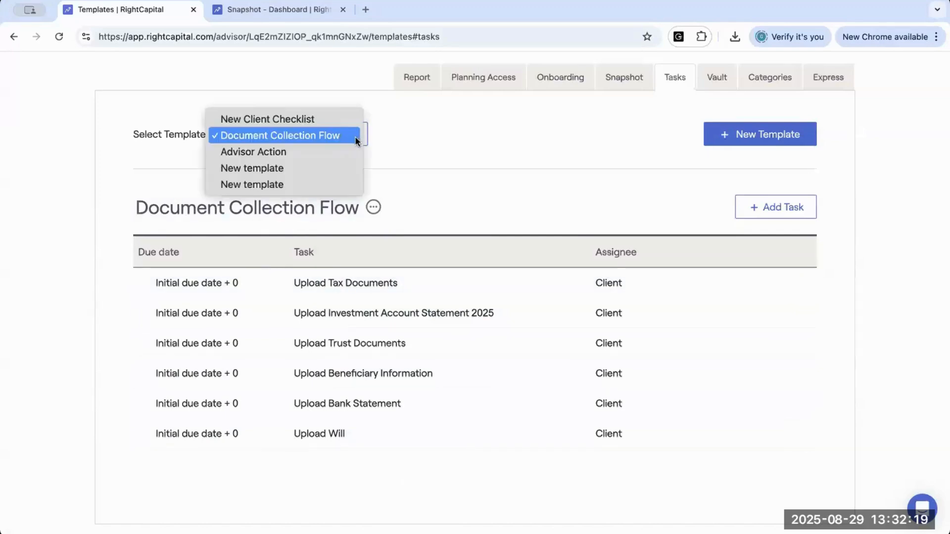
click(269, 152)
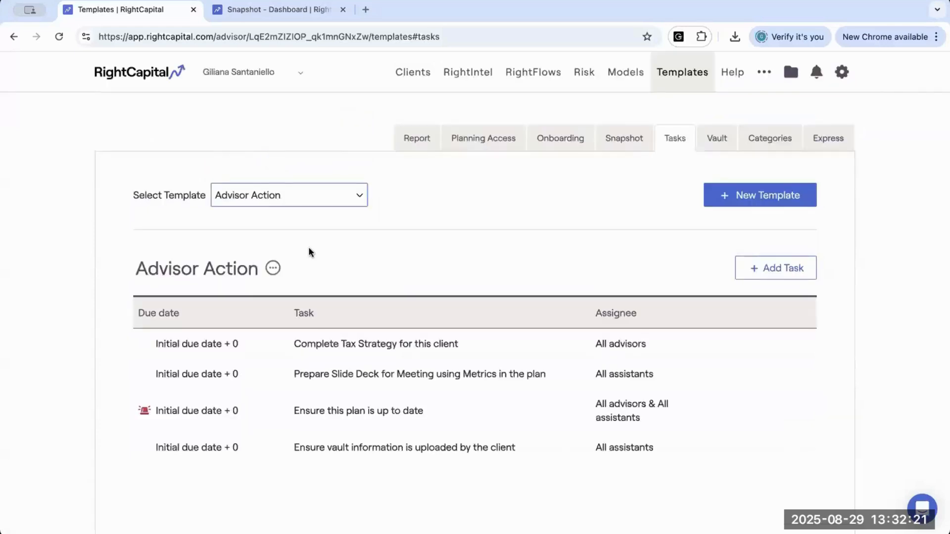
scroll(310, 254, down, 1)
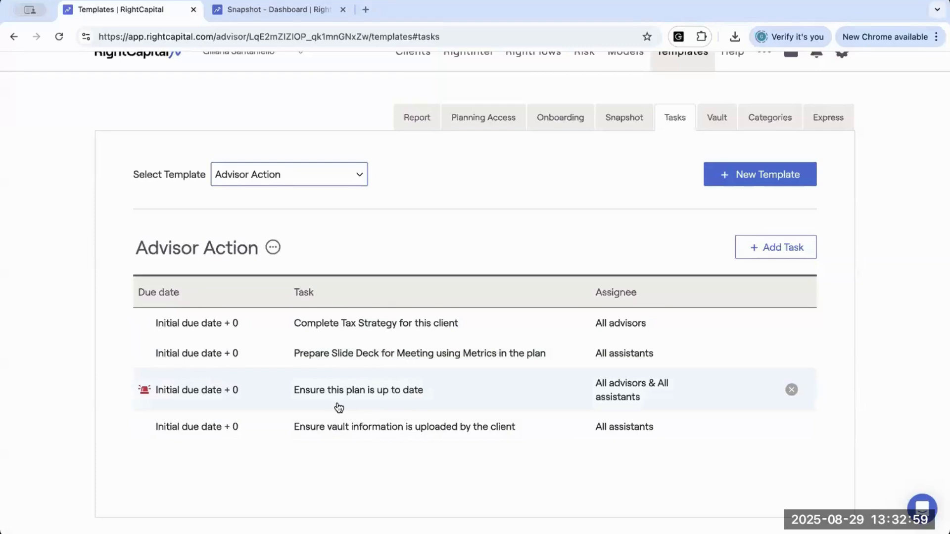
mouse_move(145, 391)
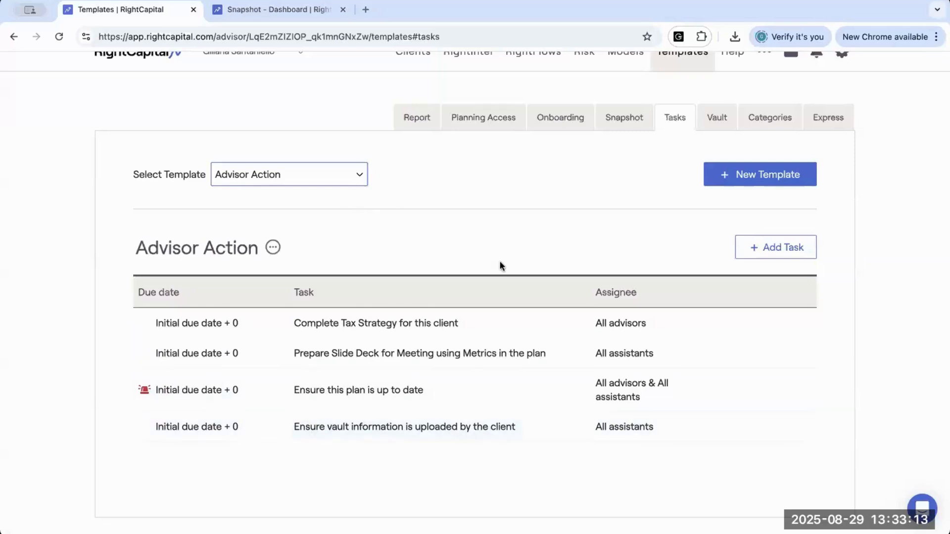
scroll(516, 248, up, 1)
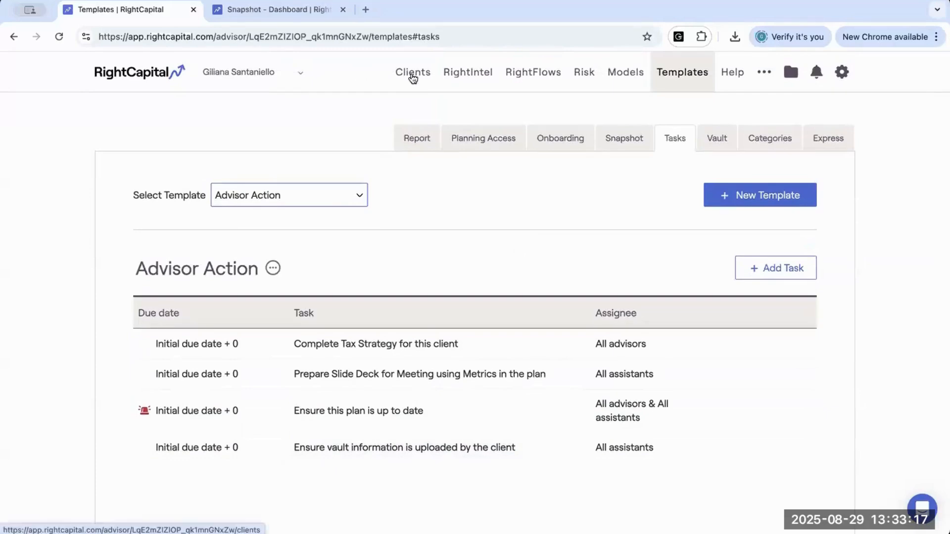
scroll(503, 354, down, 1)
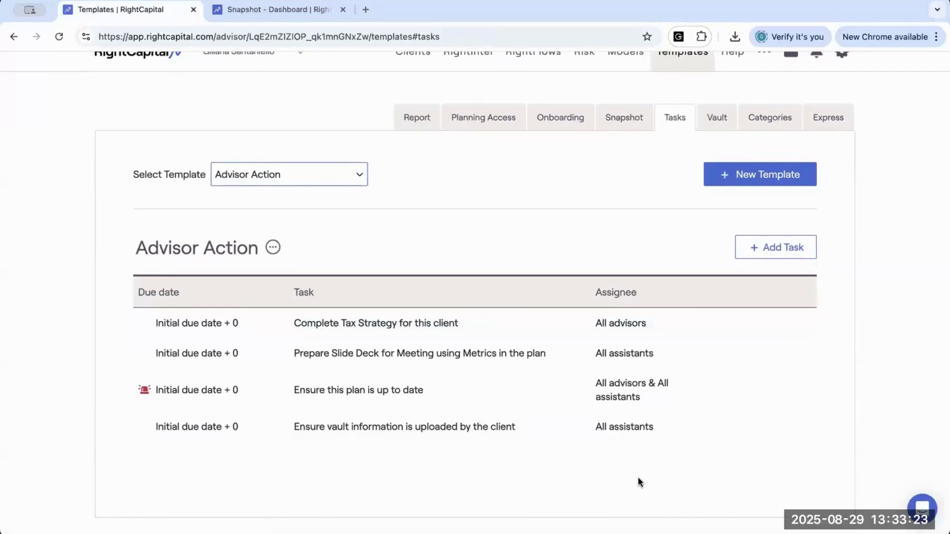
scroll(612, 289, up, 1)
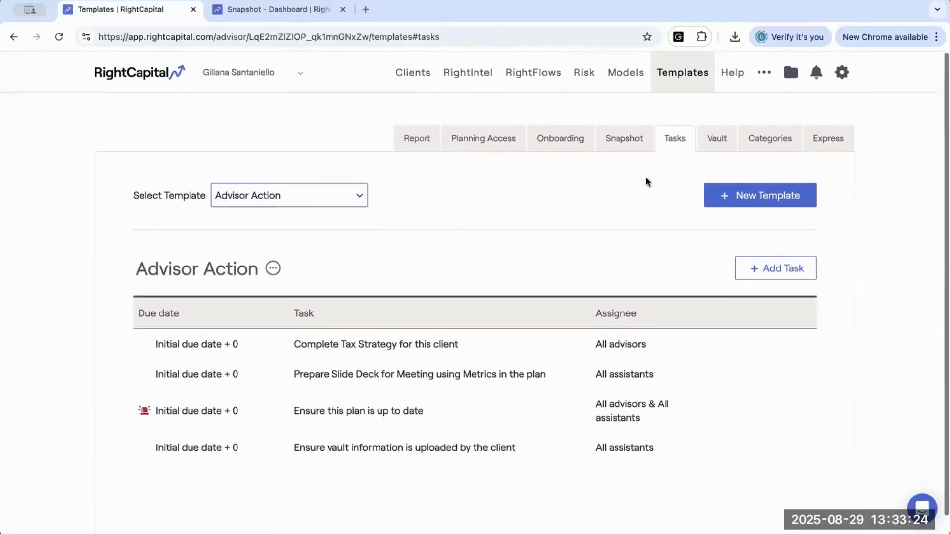
Open the plan of the seventh client in the client list and go to the dashboard's Tasks page.
click(411, 78)
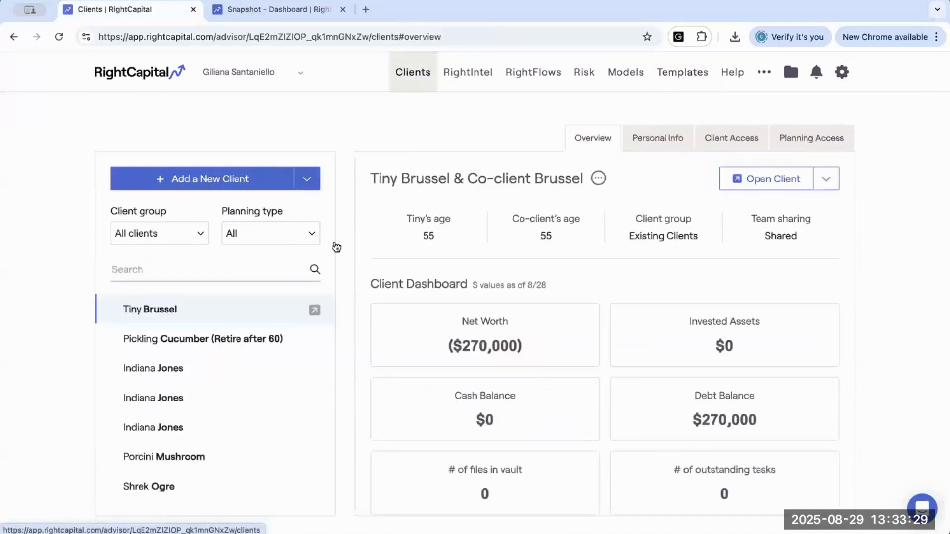
scroll(297, 396, down, 1)
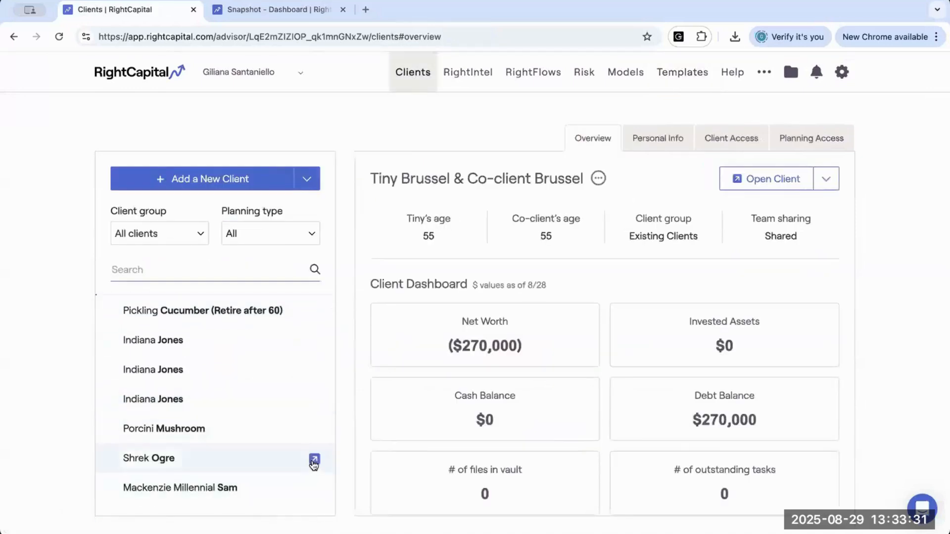
click(313, 460)
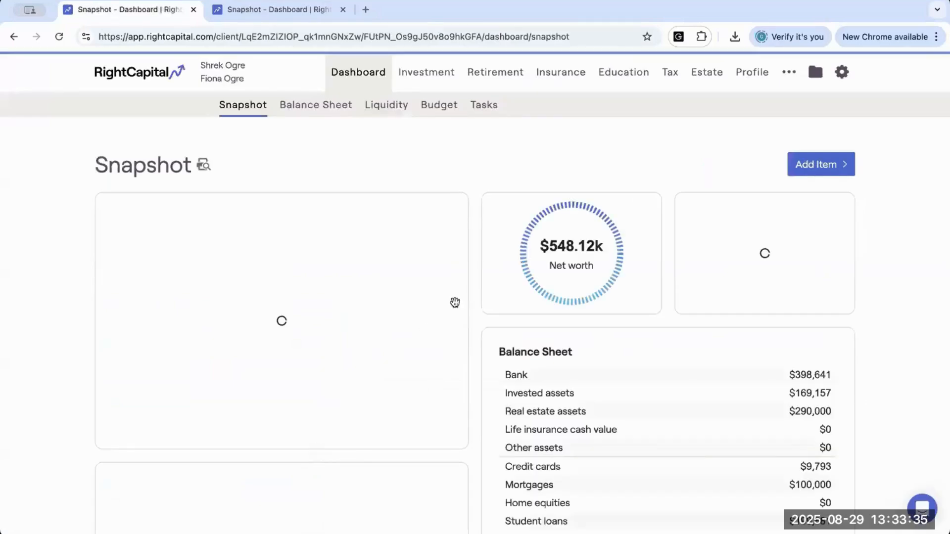
click(486, 107)
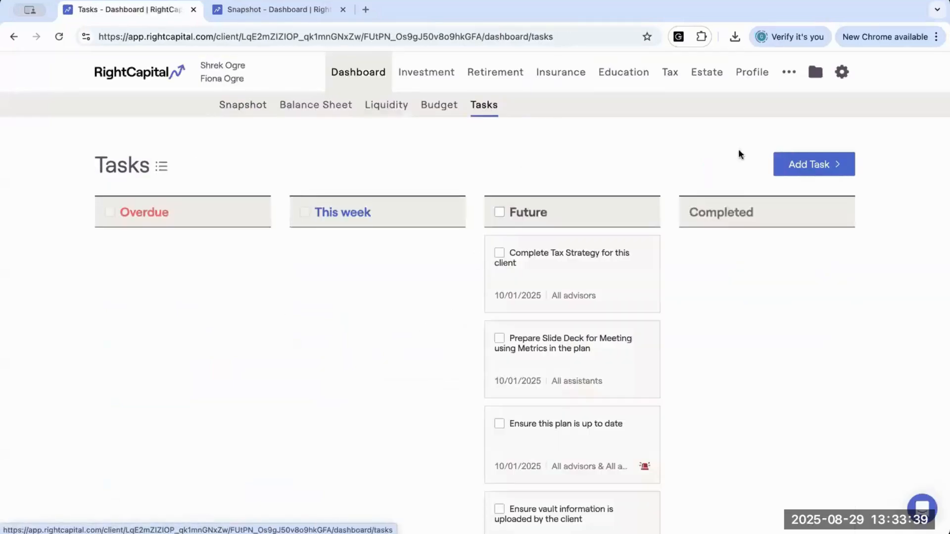
Add the New Client Checklist task template to the client with an initial due date of 10/08/2025 and save it.
click(792, 168)
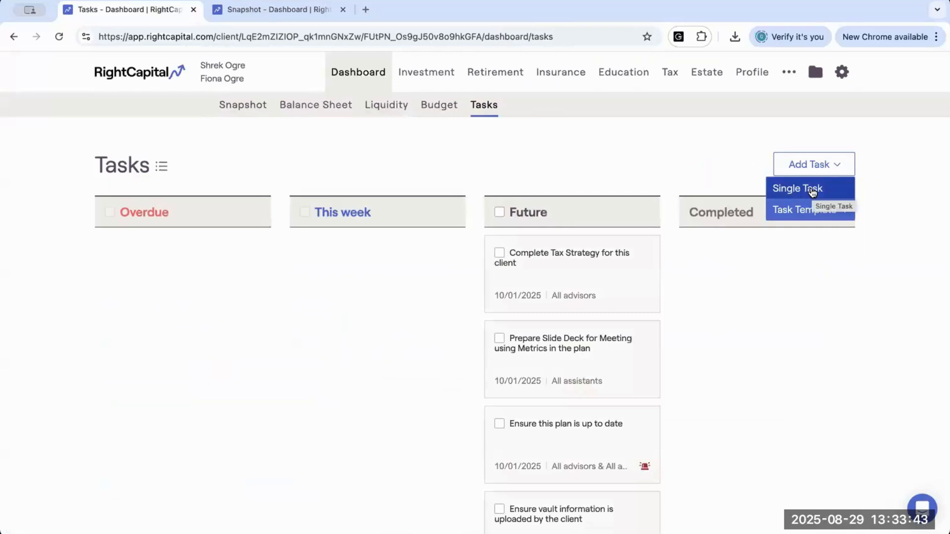
mouse_move(807, 213)
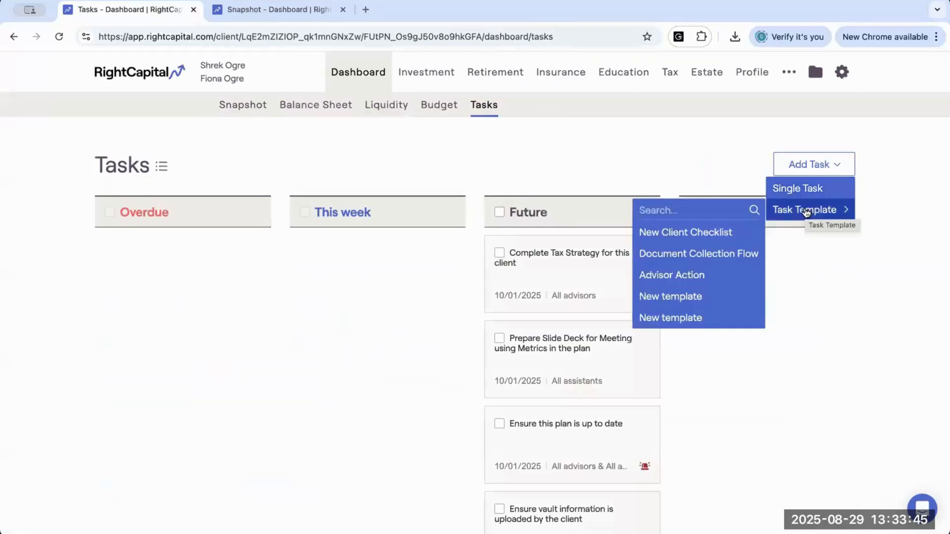
click(677, 236)
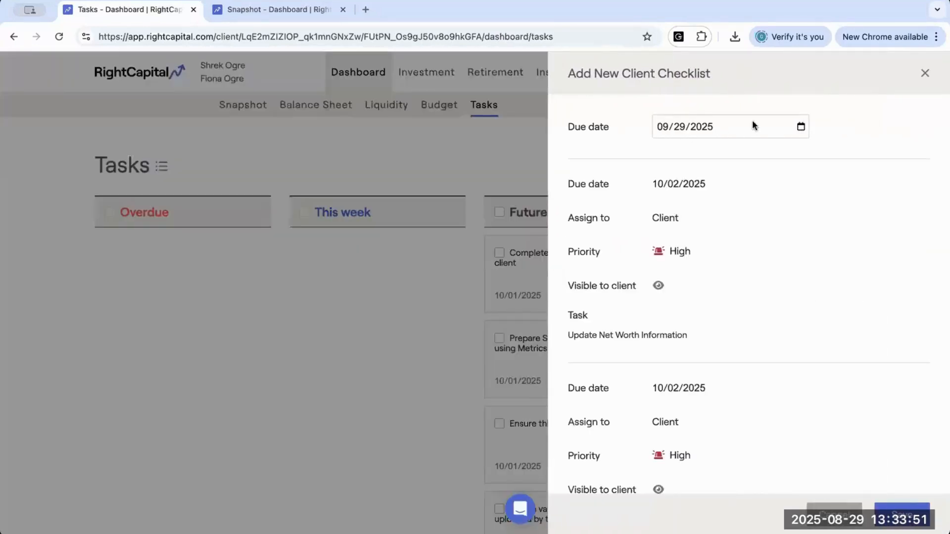
click(801, 128)
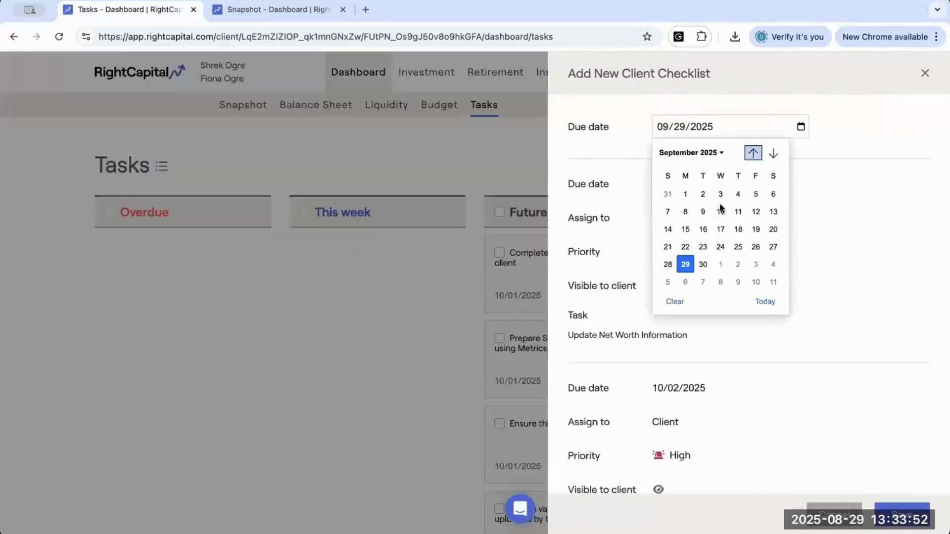
click(715, 281)
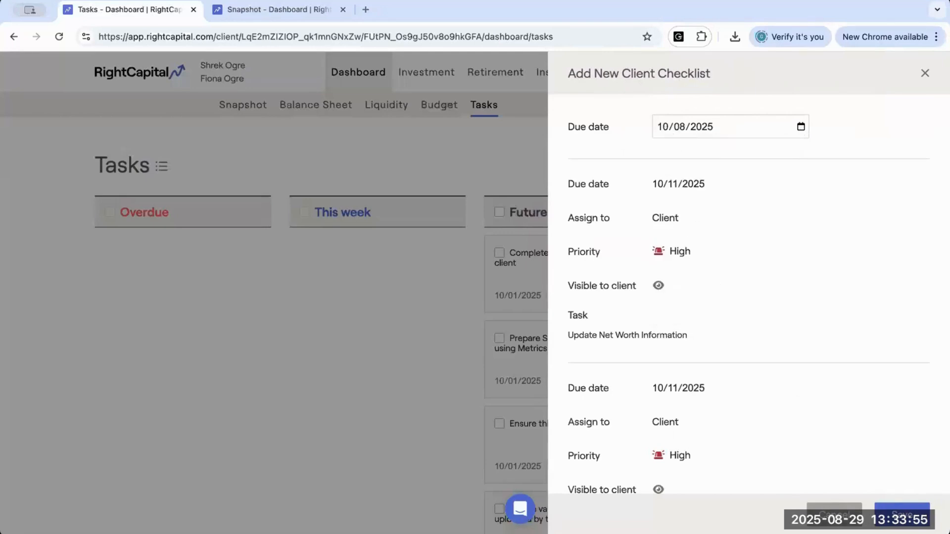
click(902, 512)
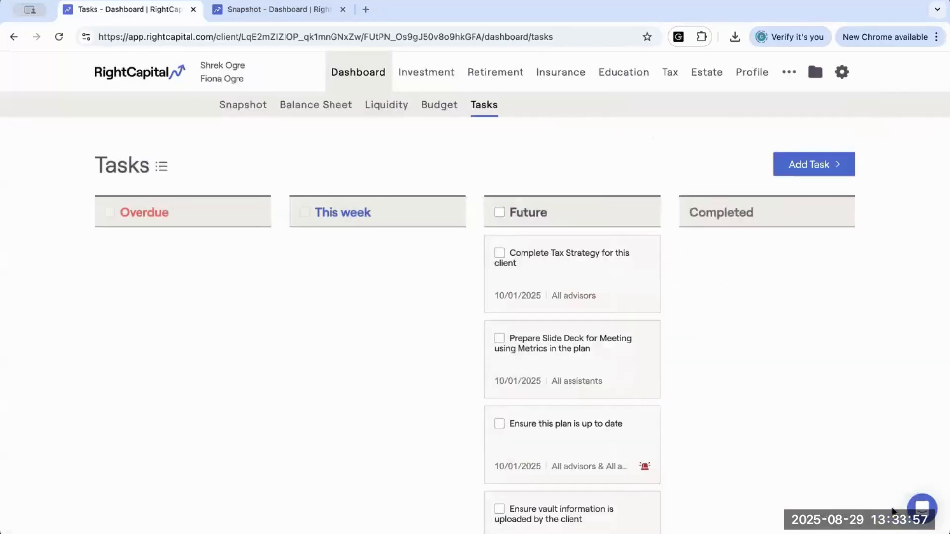
Examine the Future column of the client's task board, comparing the due dates, assignees and priorities of the tasks.
scroll(668, 312, down, 10)
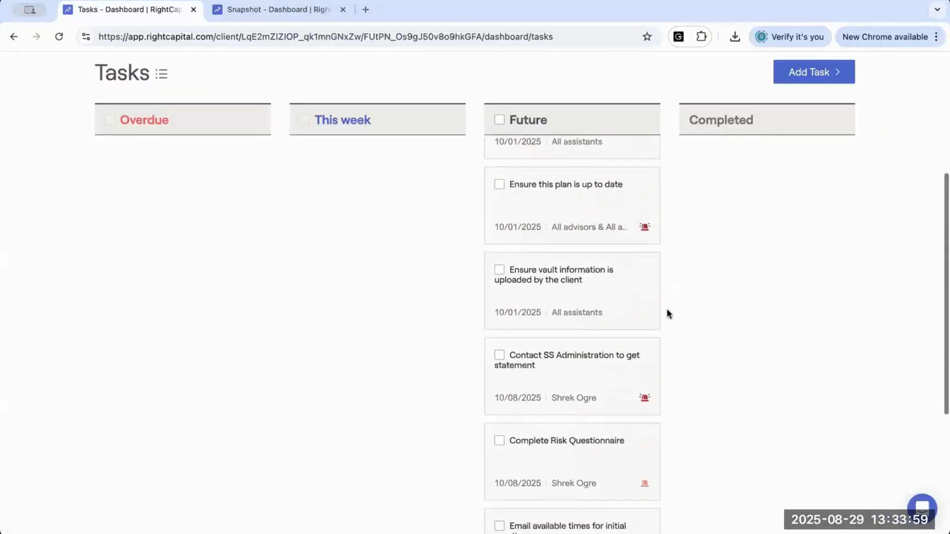
scroll(666, 308, down, 4)
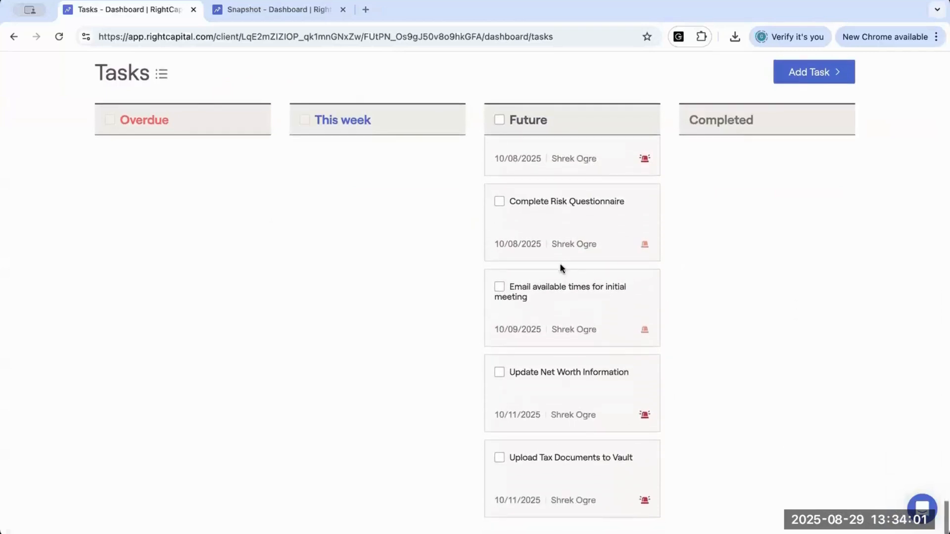
scroll(560, 265, up, 12)
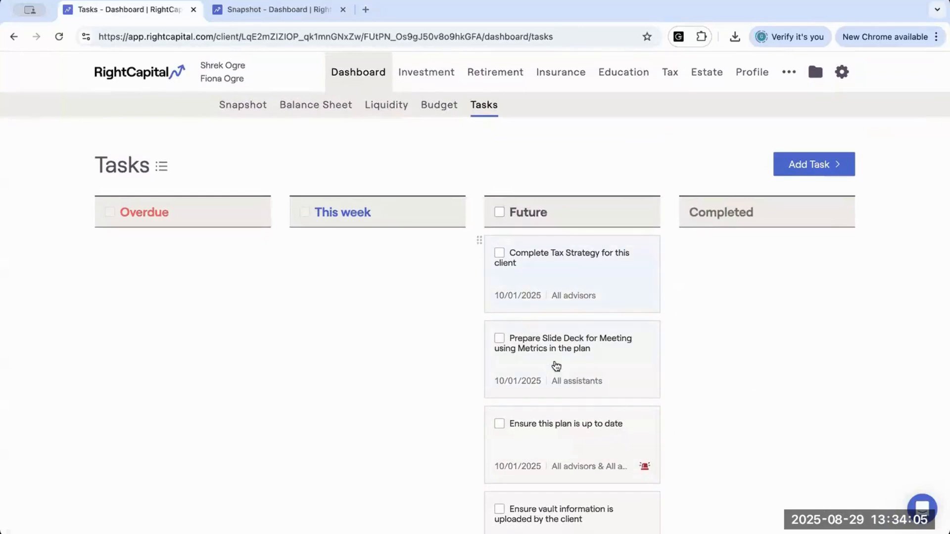
scroll(452, 348, down, 5)
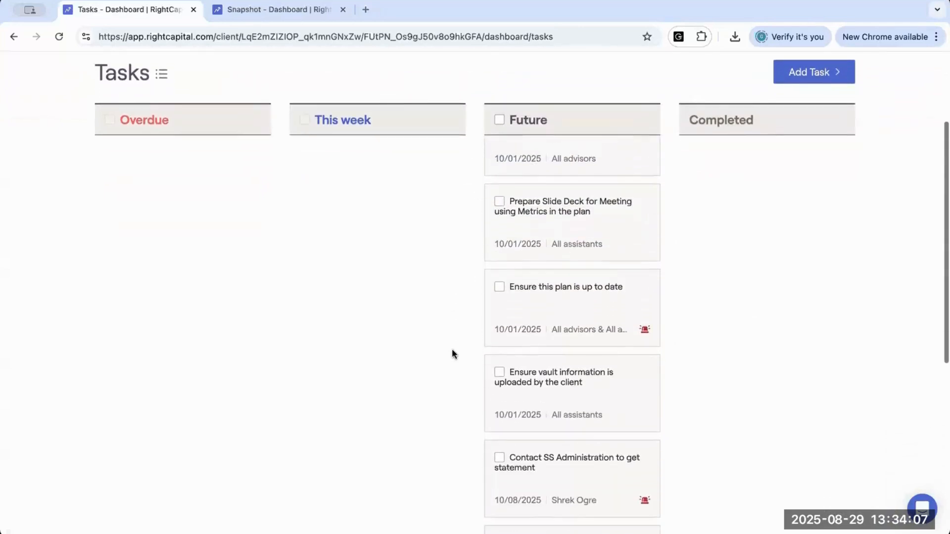
scroll(504, 391, down, 7)
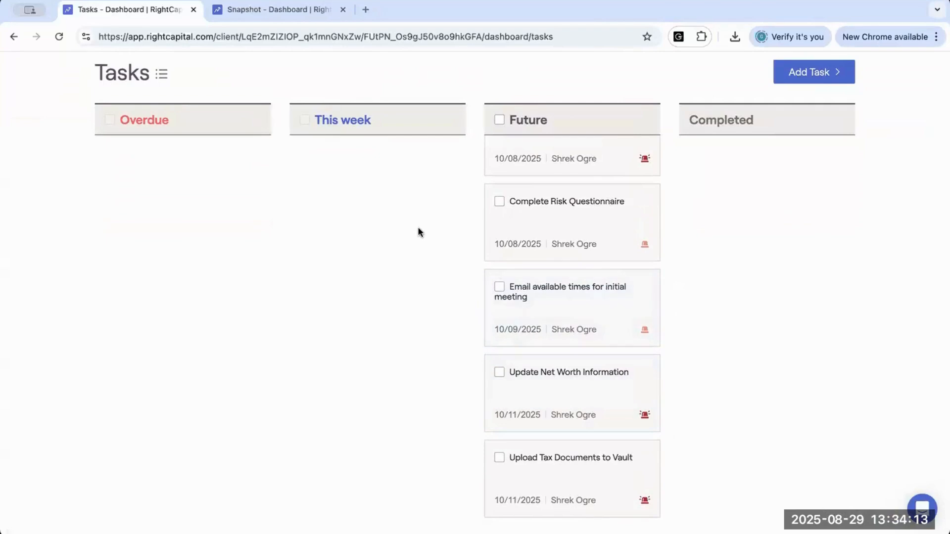
scroll(418, 227, up, 1)
scroll(403, 95, up, 1)
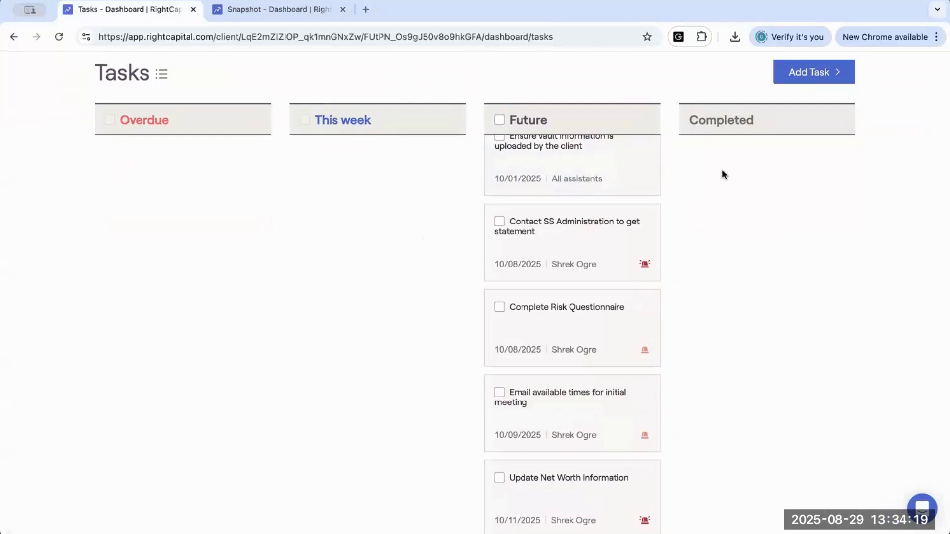
scroll(586, 189, up, 1)
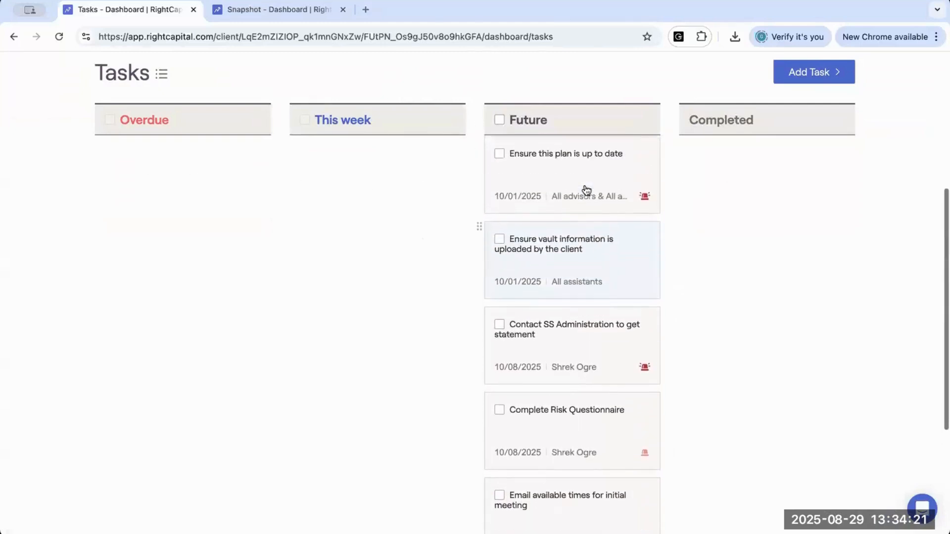
Review the client's advisor and assistant tasks alongside the New Client Checklist tasks across the whole task board.
scroll(586, 190, up, 5)
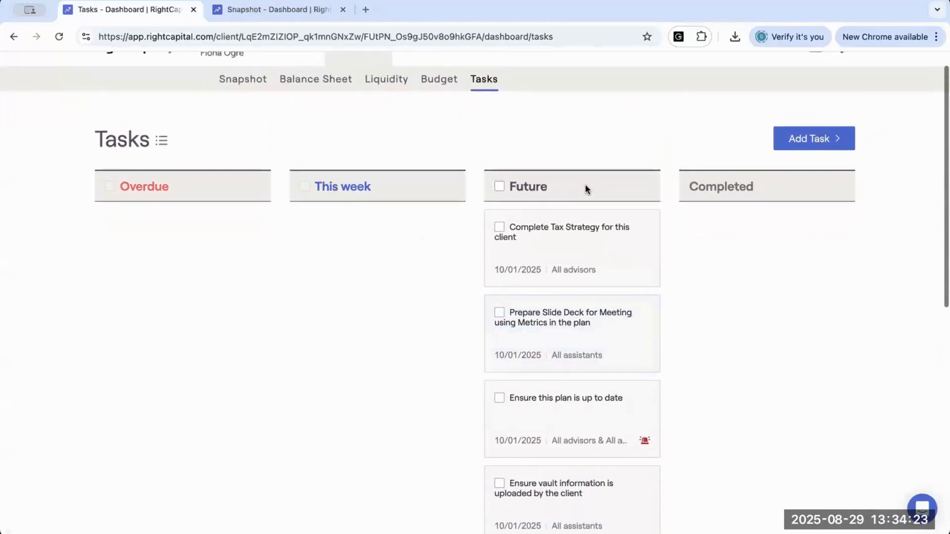
scroll(585, 188, up, 1)
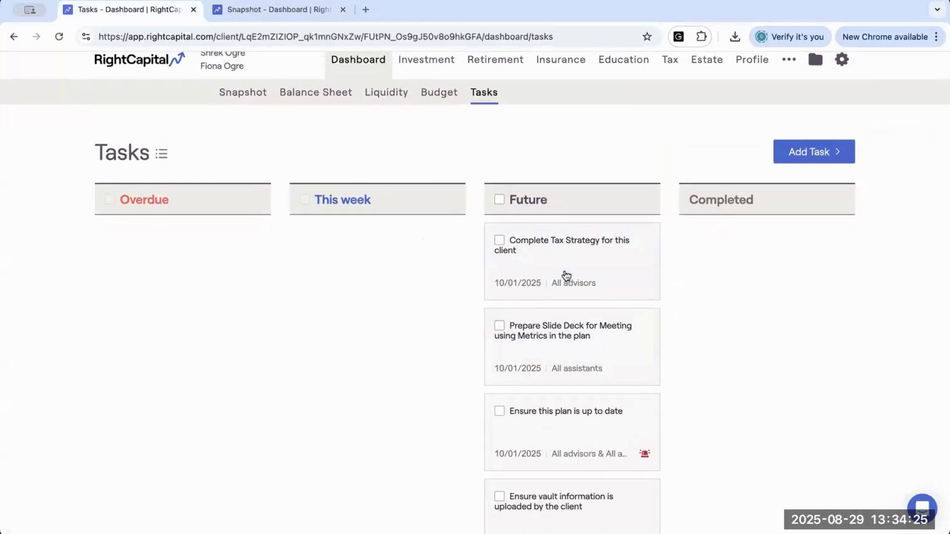
scroll(562, 408, down, 3)
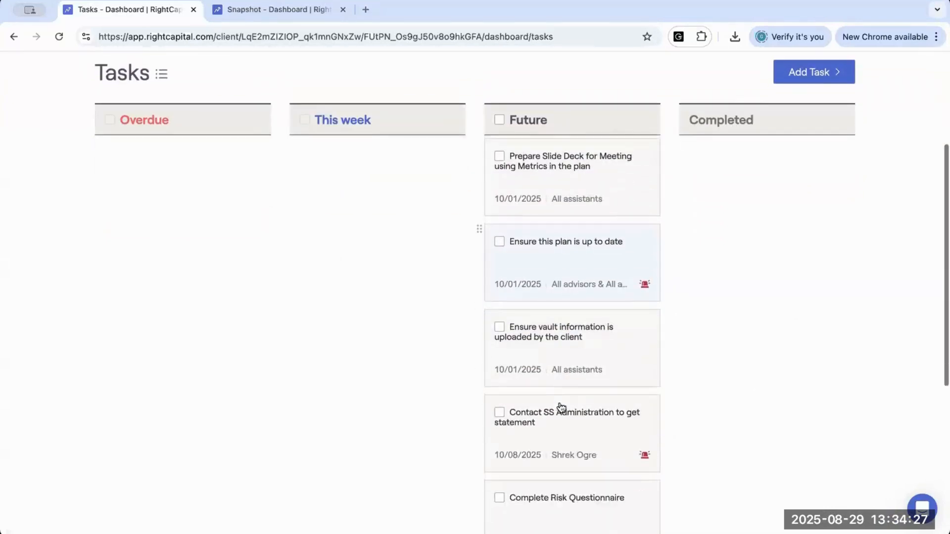
scroll(562, 408, down, 6)
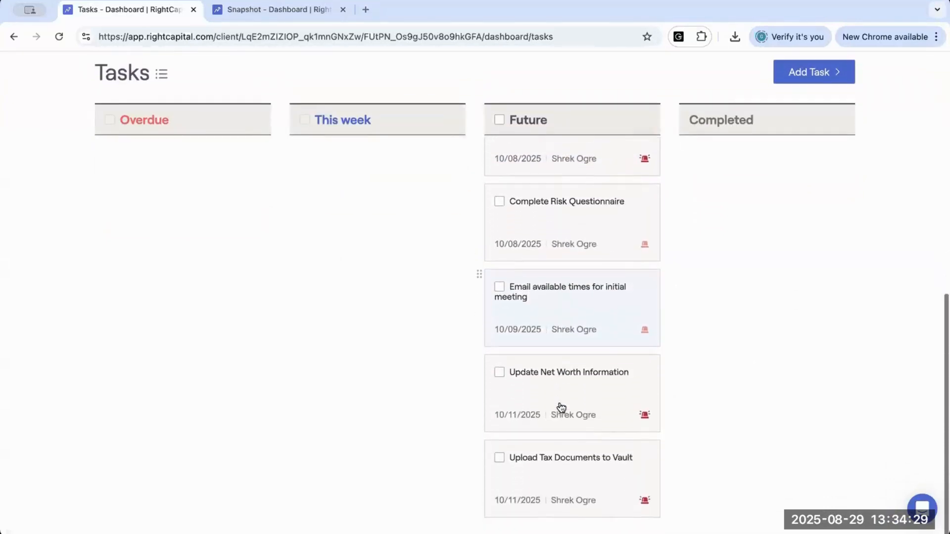
scroll(548, 281, up, 5)
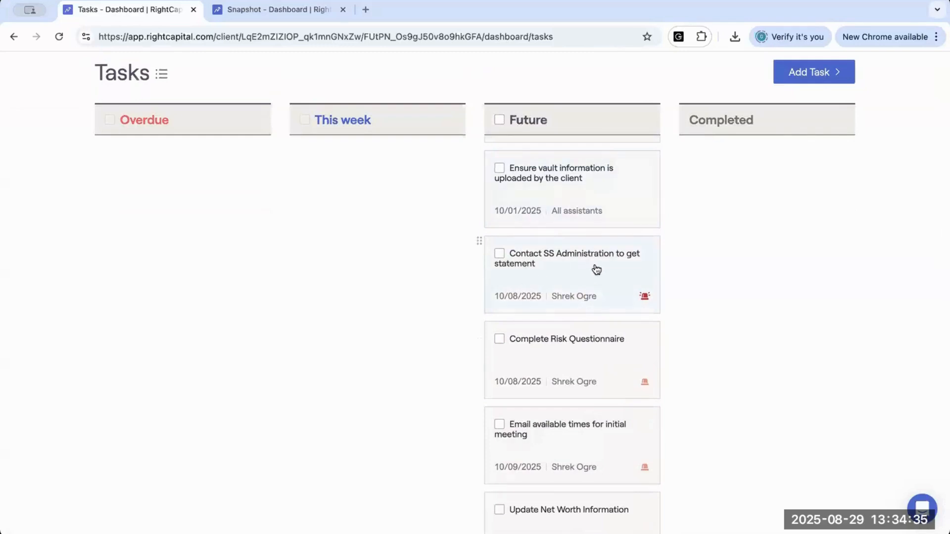
scroll(596, 270, down, 2)
scroll(564, 338, down, 3)
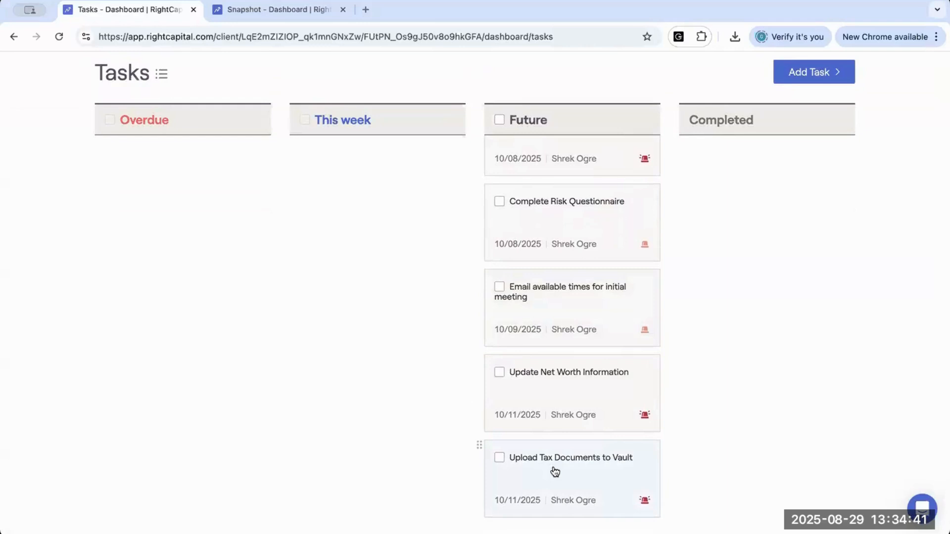
scroll(388, 305, up, 3)
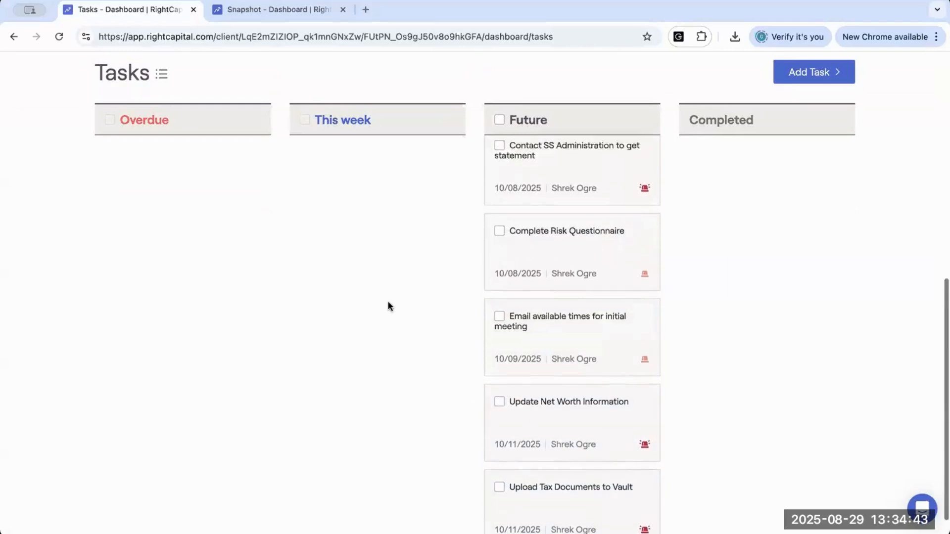
scroll(388, 305, up, 10)
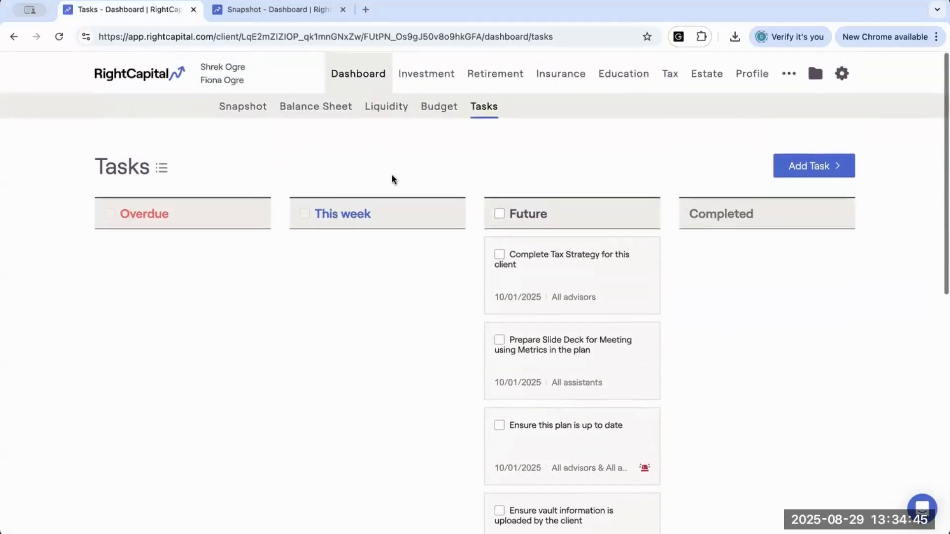
Leave the client's plan for the advisor-level Vault templates and create a new vault template.
click(143, 76)
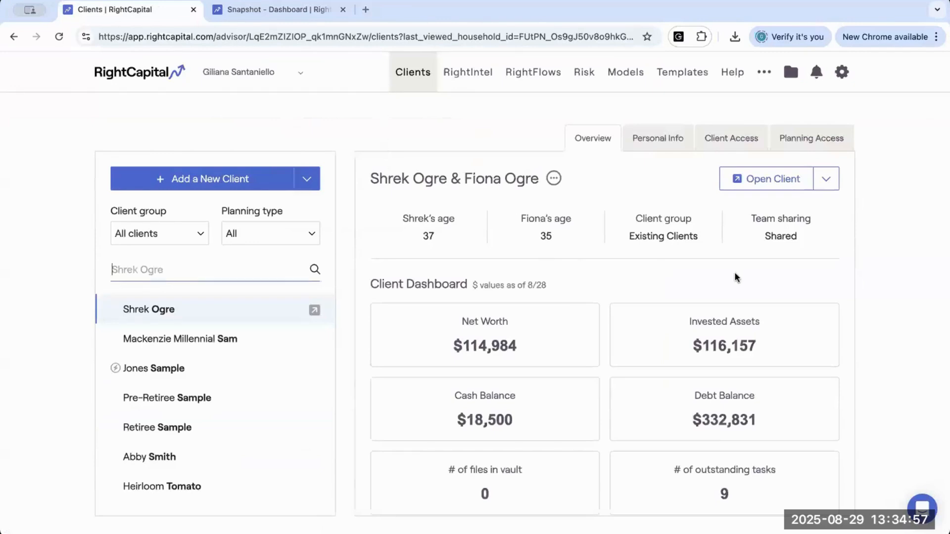
click(694, 79)
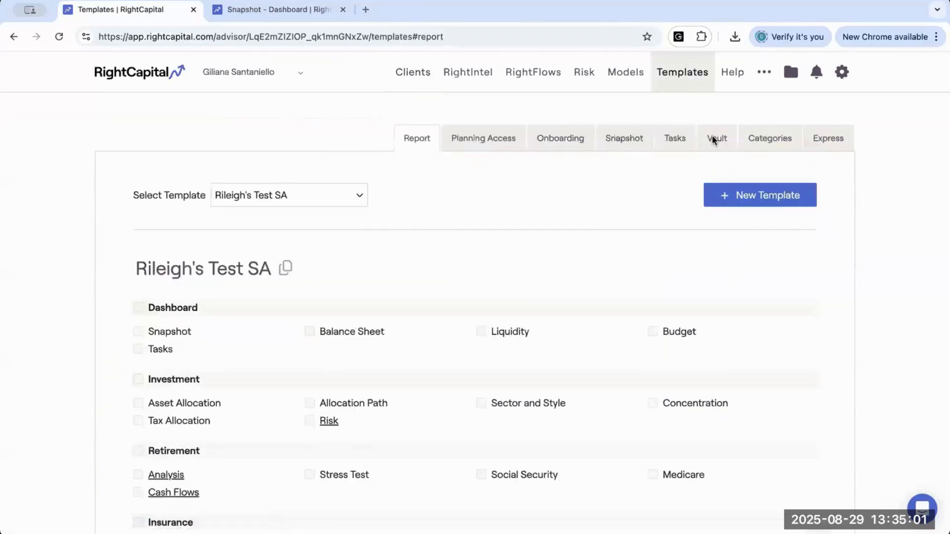
click(712, 136)
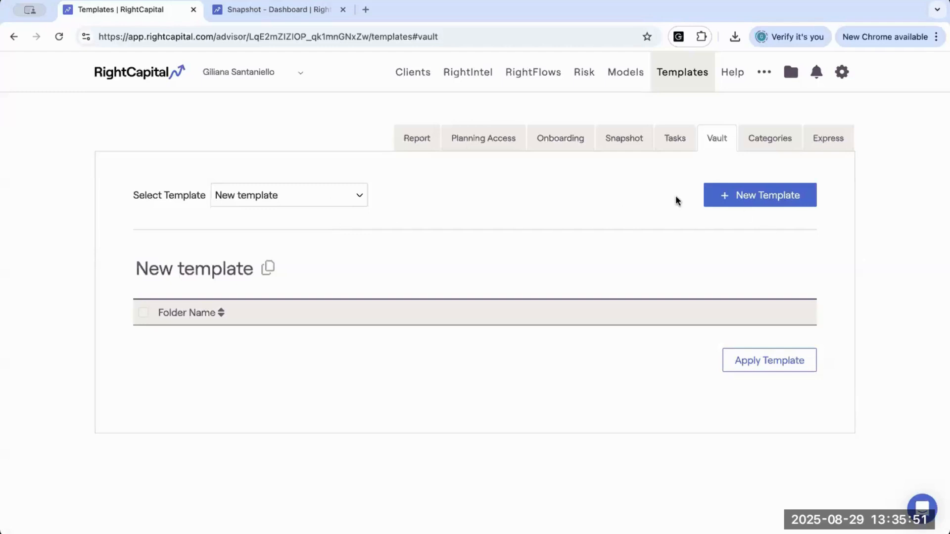
click(731, 200)
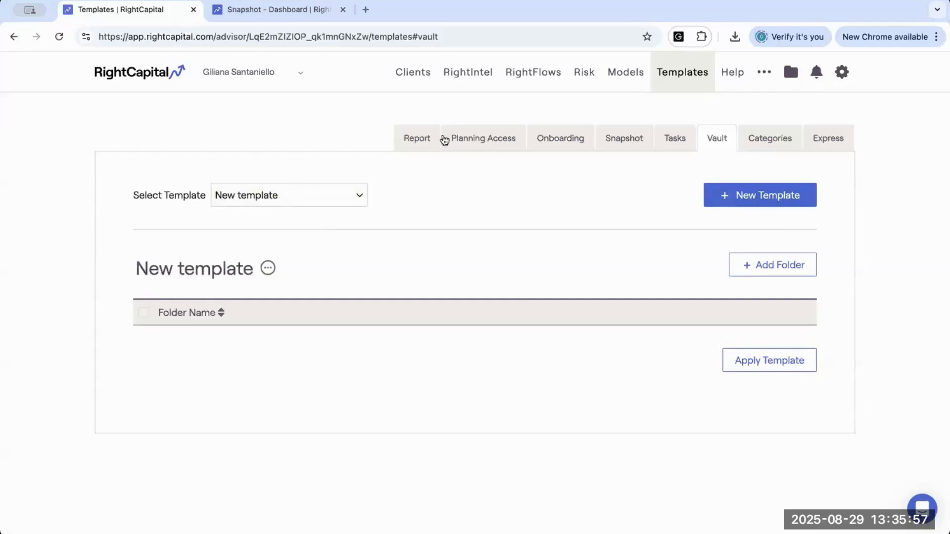
Add a folder named Tax Documents to the new vault template.
click(750, 271)
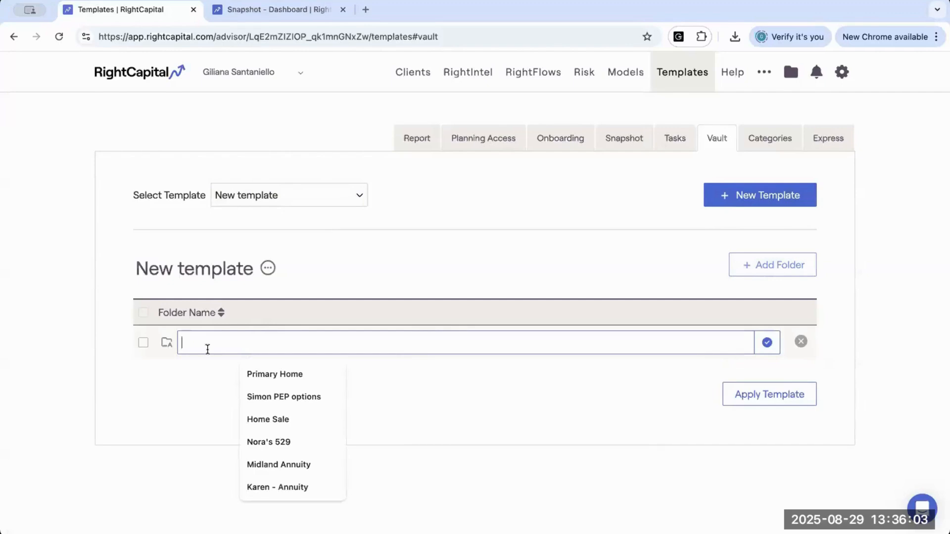
text(Ta)
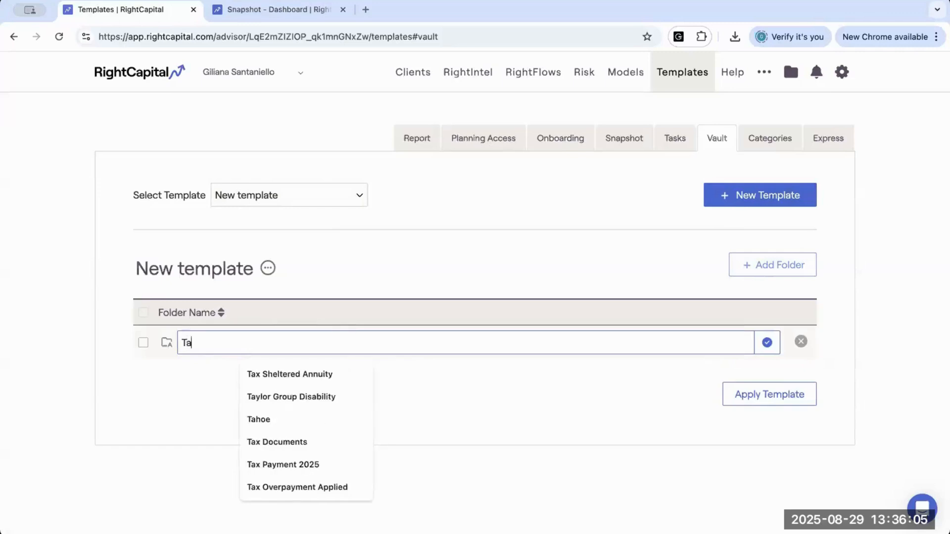
text(x Docume)
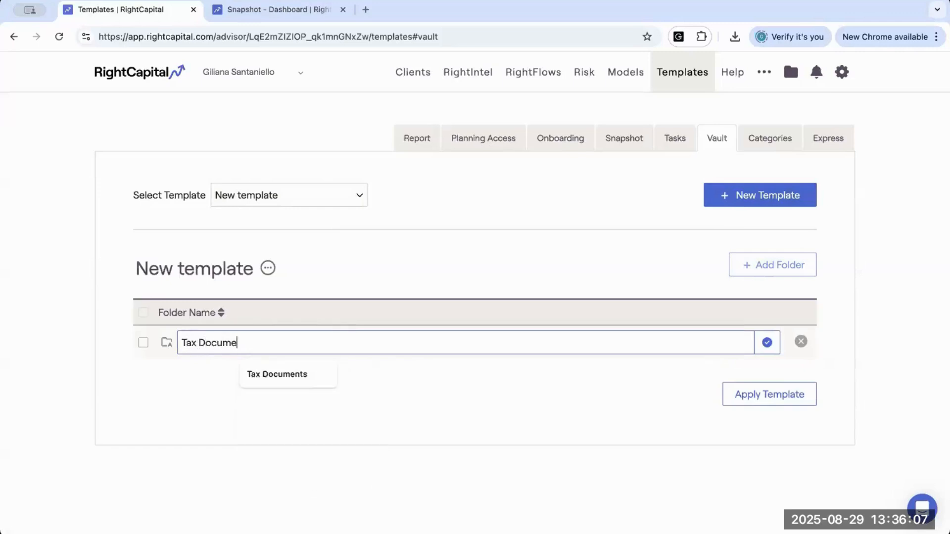
text(nts)
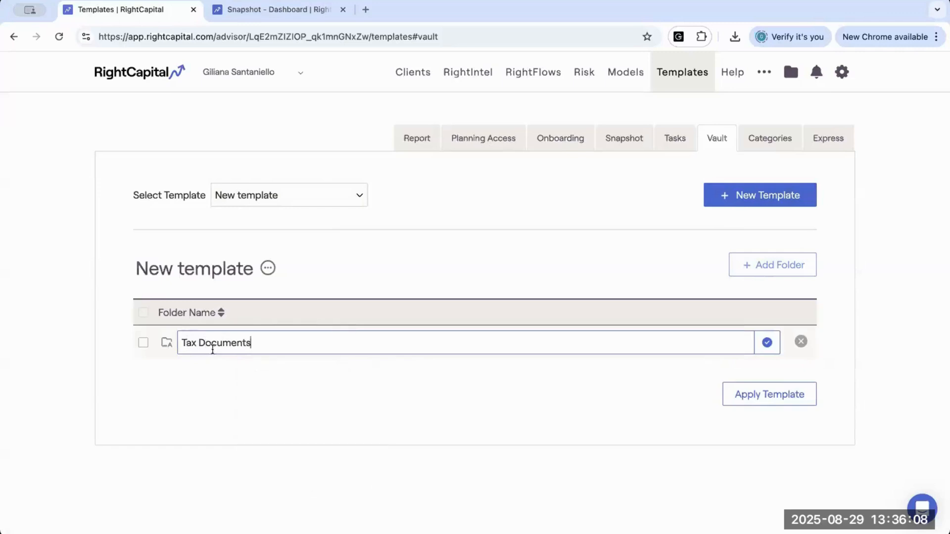
click(767, 343)
Add a second folder named Legal information to the new vault template, keeping both folders.
click(754, 270)
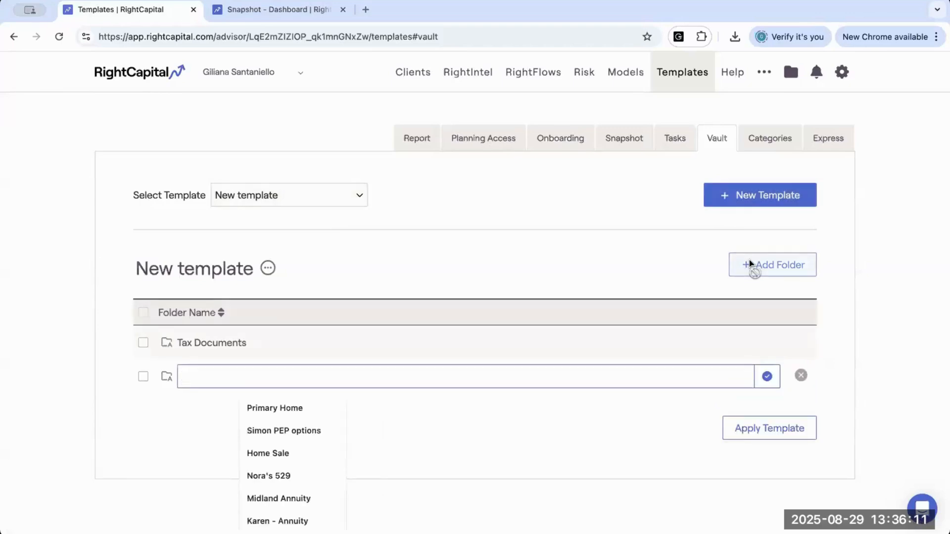
text(Legal information)
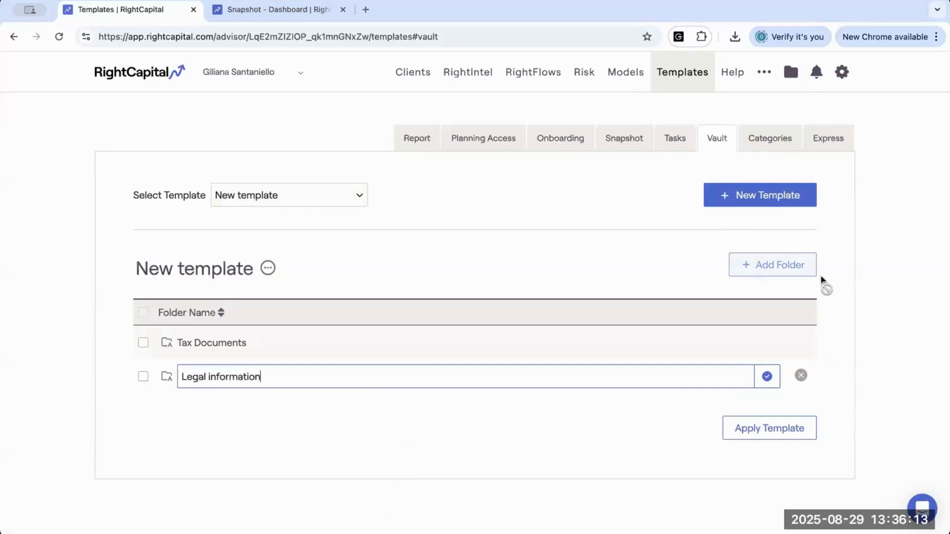
click(801, 376)
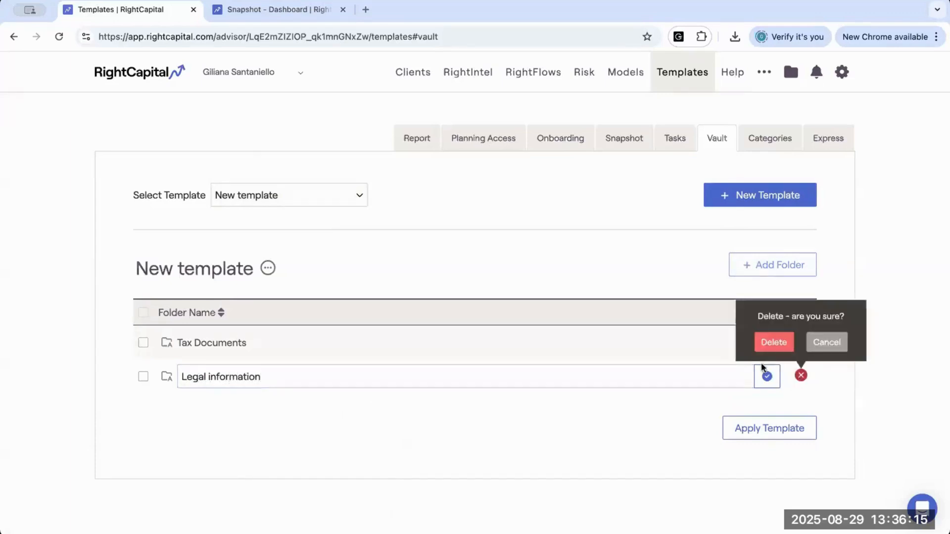
click(758, 376)
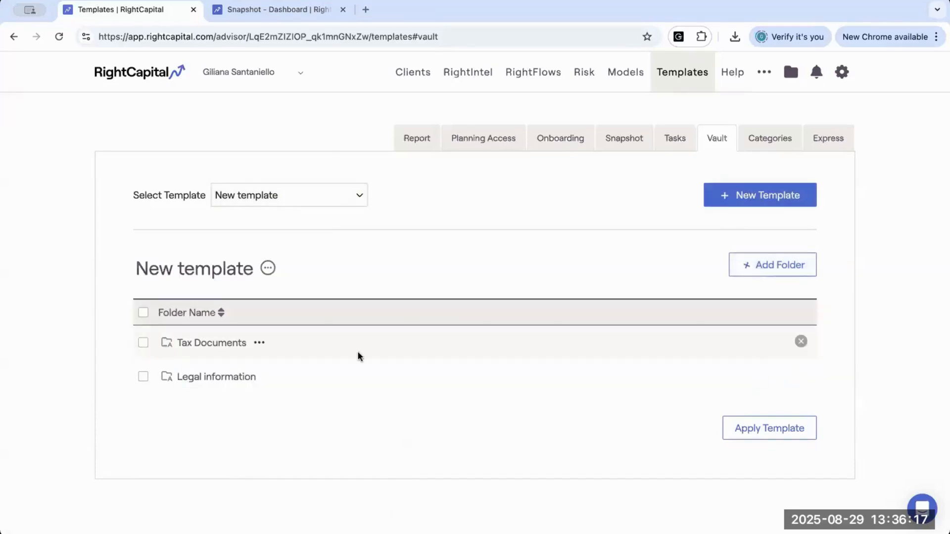
click(800, 344)
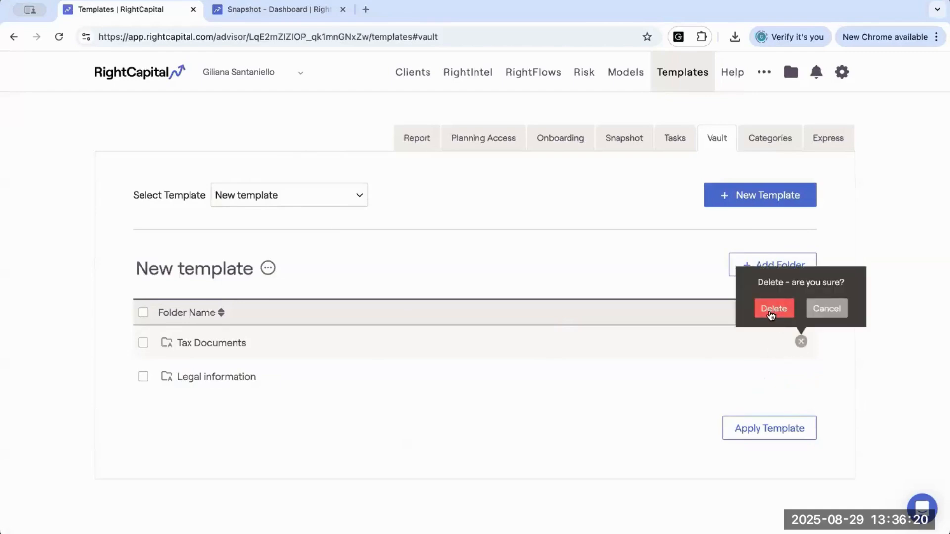
click(767, 341)
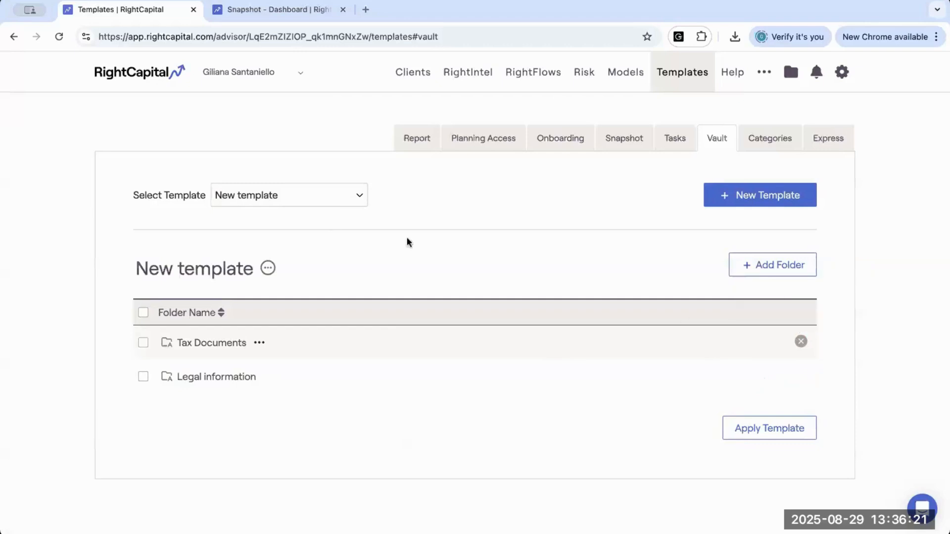
Review the folders of the Business Clients, Standard Client and Estate Planning Clients vault templates in turn.
click(349, 198)
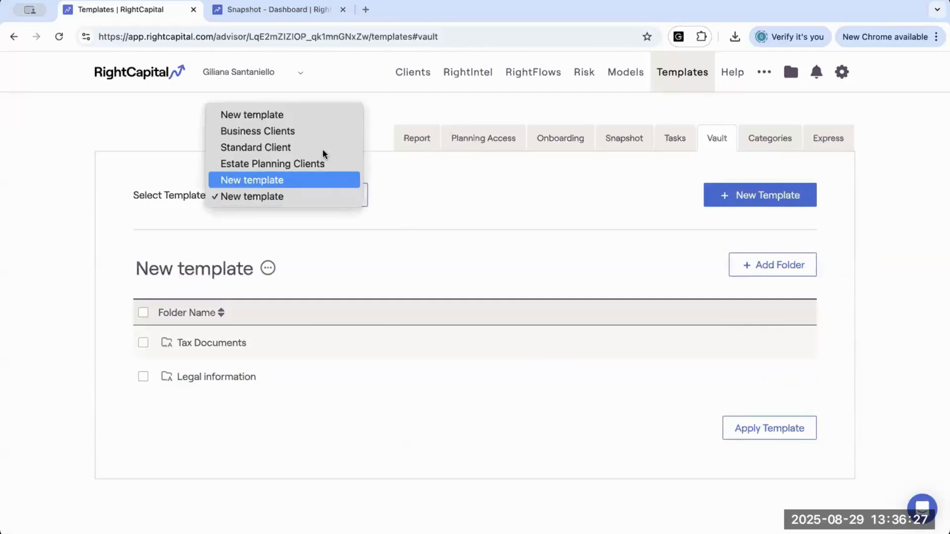
click(311, 131)
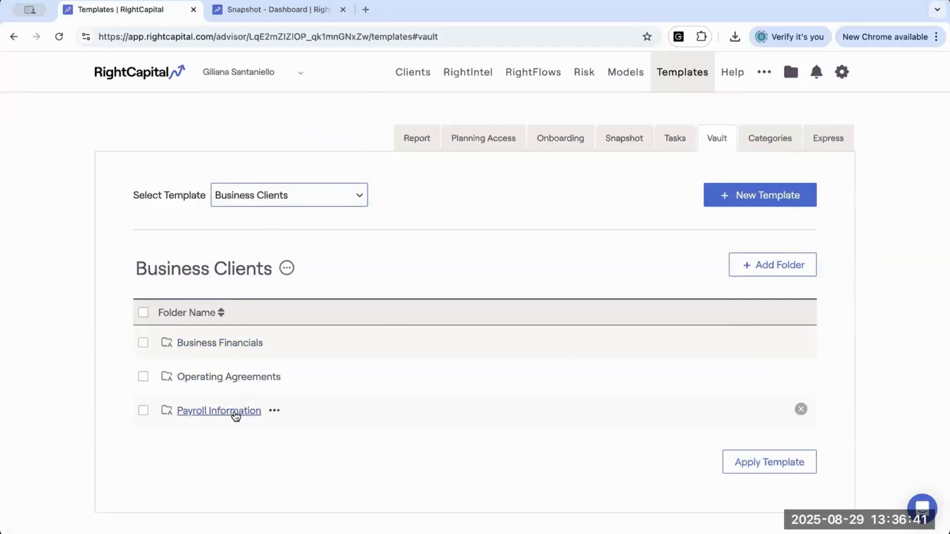
click(323, 195)
click(323, 214)
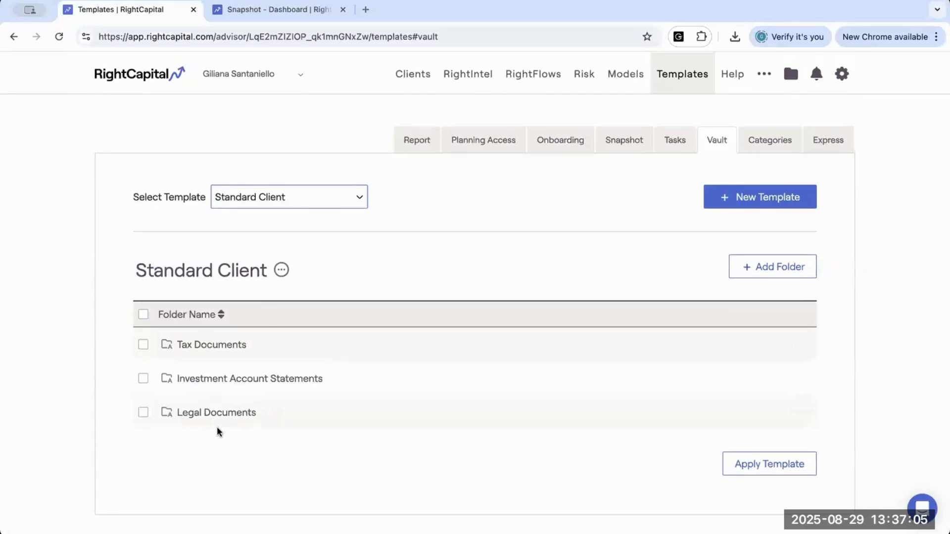
click(264, 197)
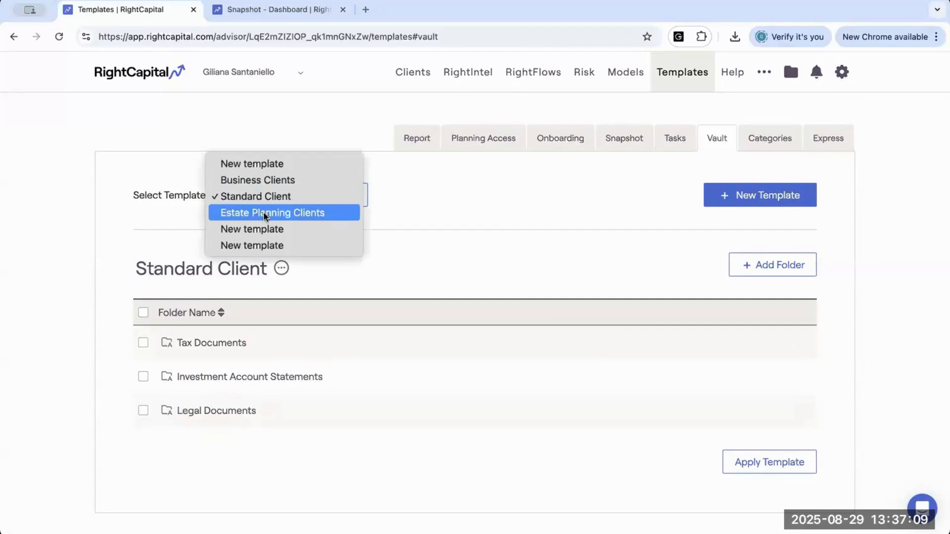
click(263, 212)
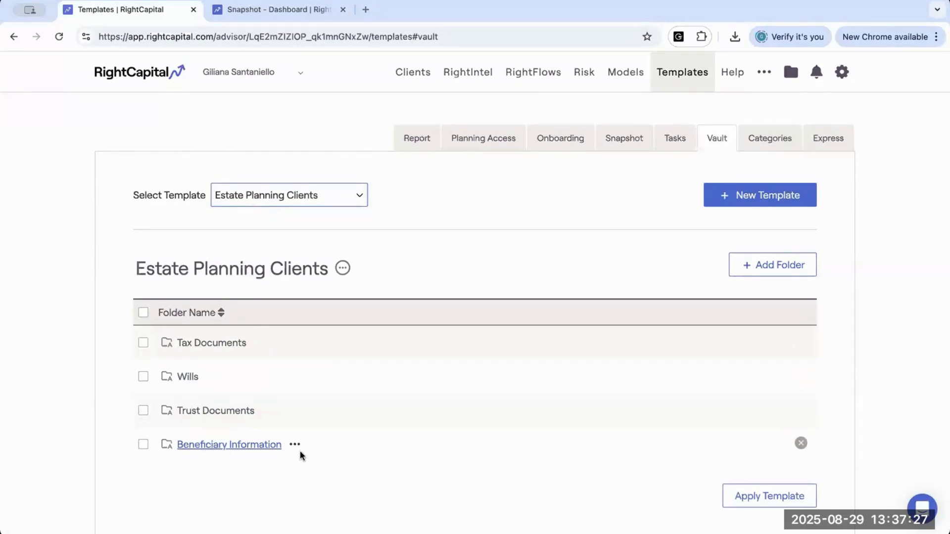
Check which client groups and individual clients the Estate Planning Clients vault template can be applied to, and close without applying it.
click(747, 500)
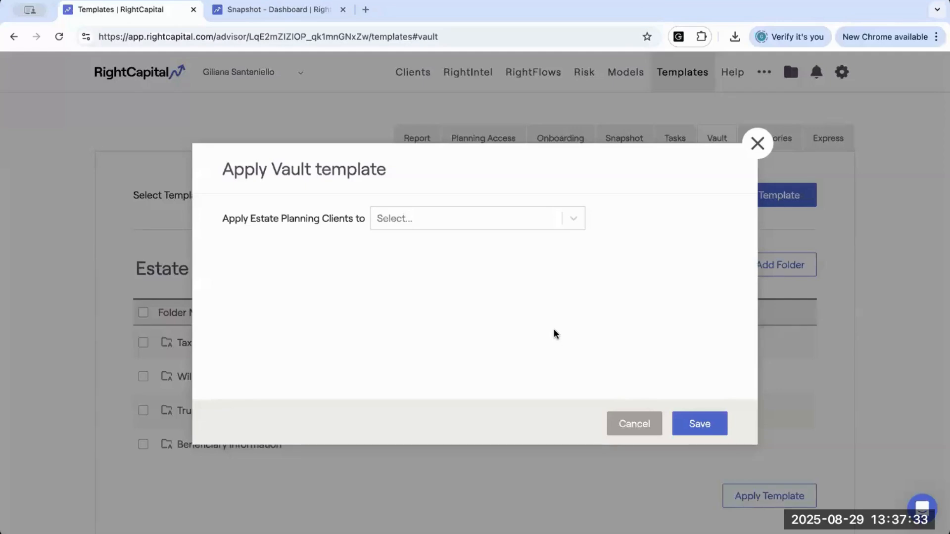
click(569, 216)
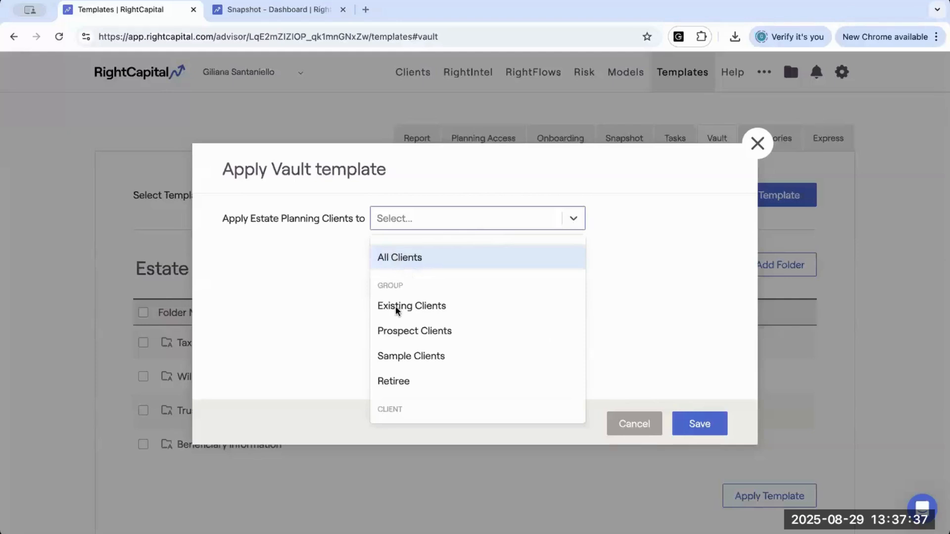
scroll(403, 378, down, 3)
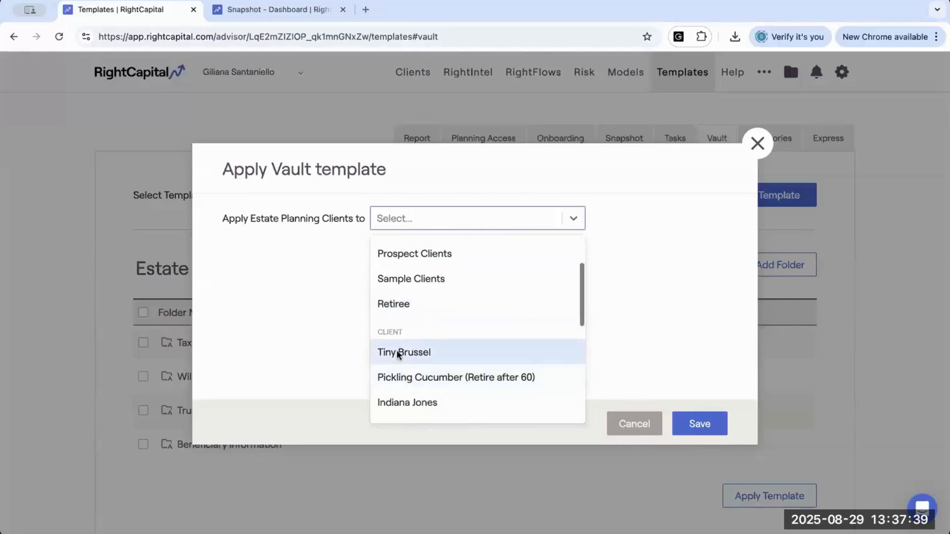
scroll(396, 351, down, 2)
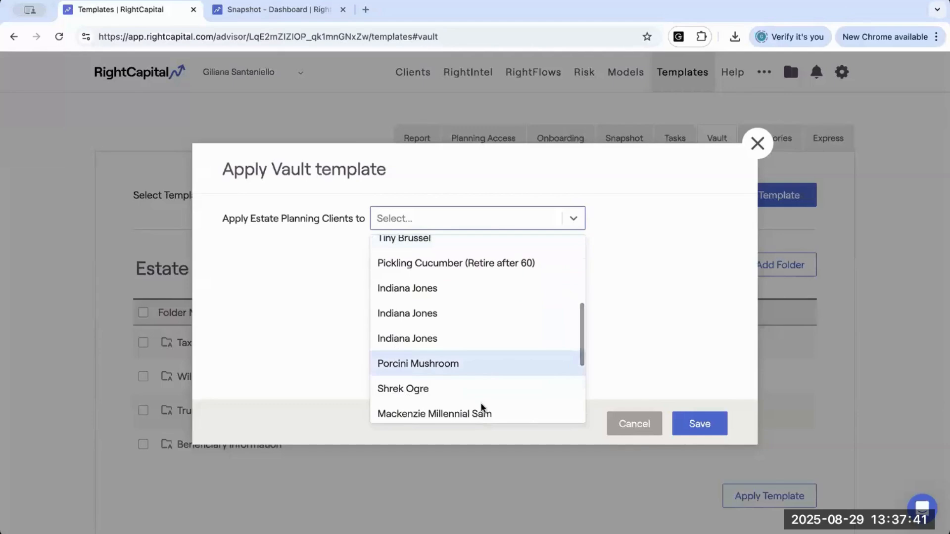
click(623, 424)
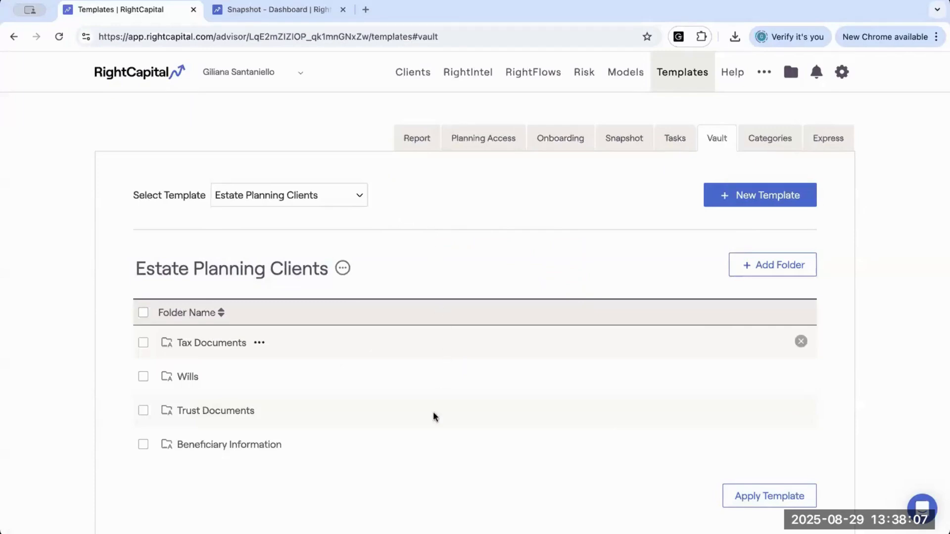
Go to the Categories templates, look over the Retiree template's expense and income categories, and create a new categories template.
click(759, 148)
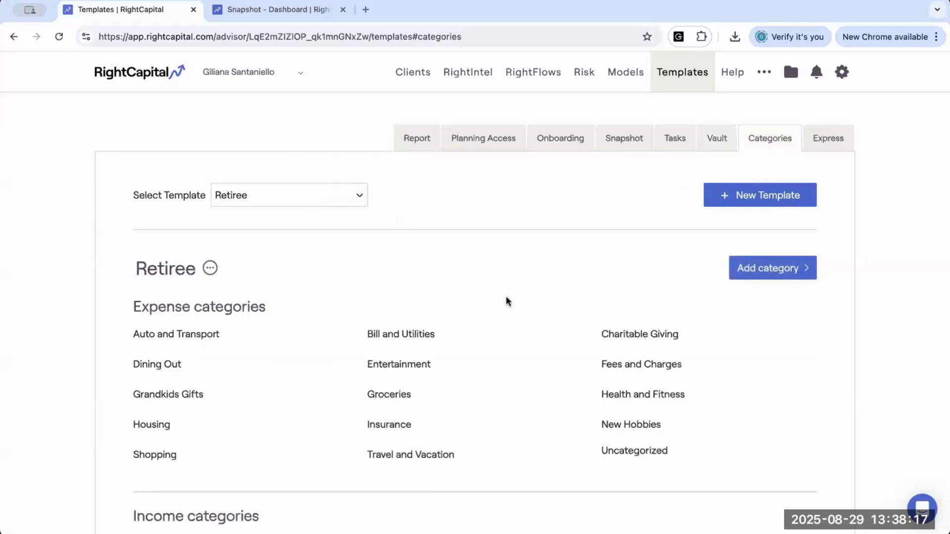
scroll(506, 296, down, 2)
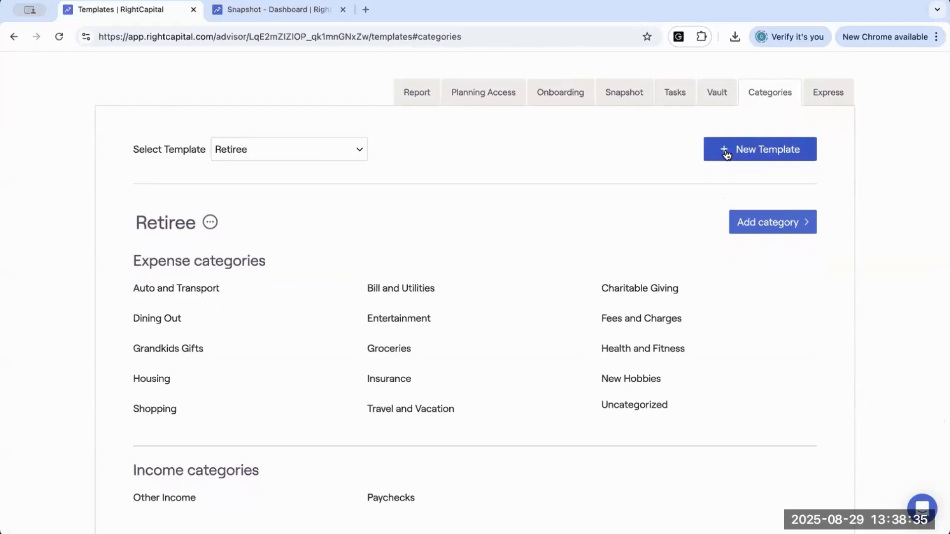
click(746, 151)
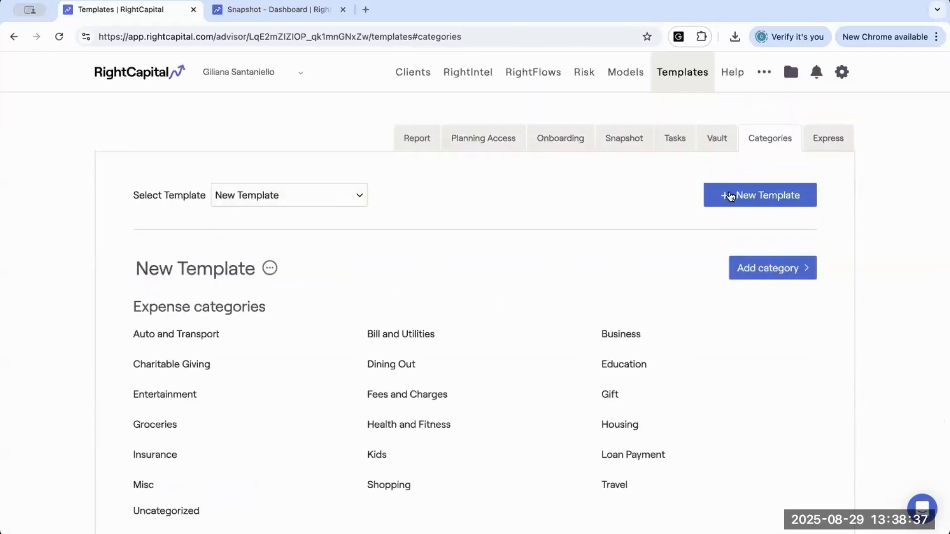
Rename the new template's Auto and Transport expense category to Title.
scroll(611, 363, down, 3)
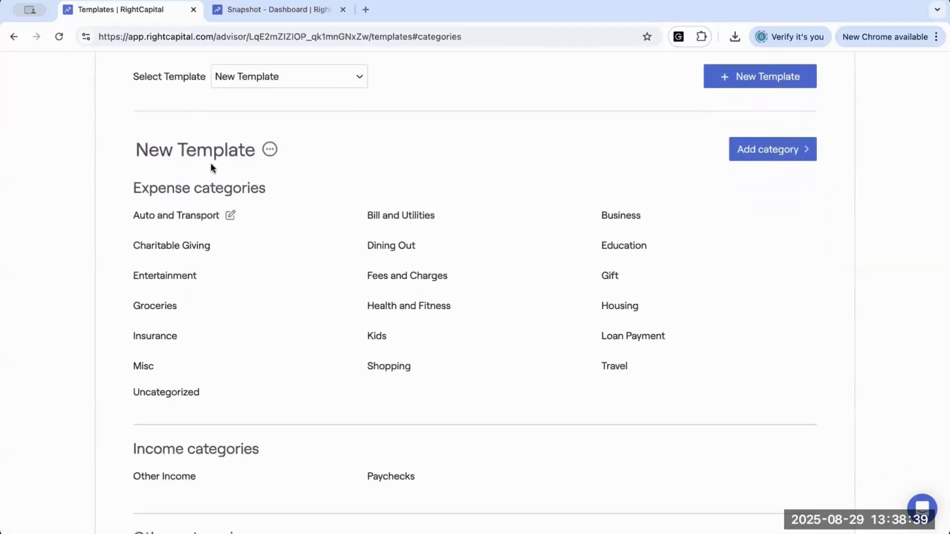
click(218, 151)
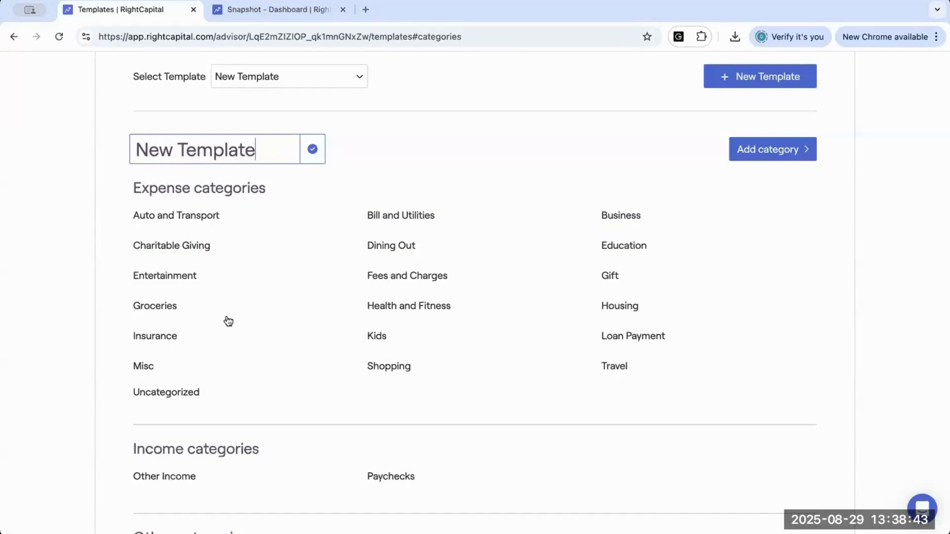
click(209, 218)
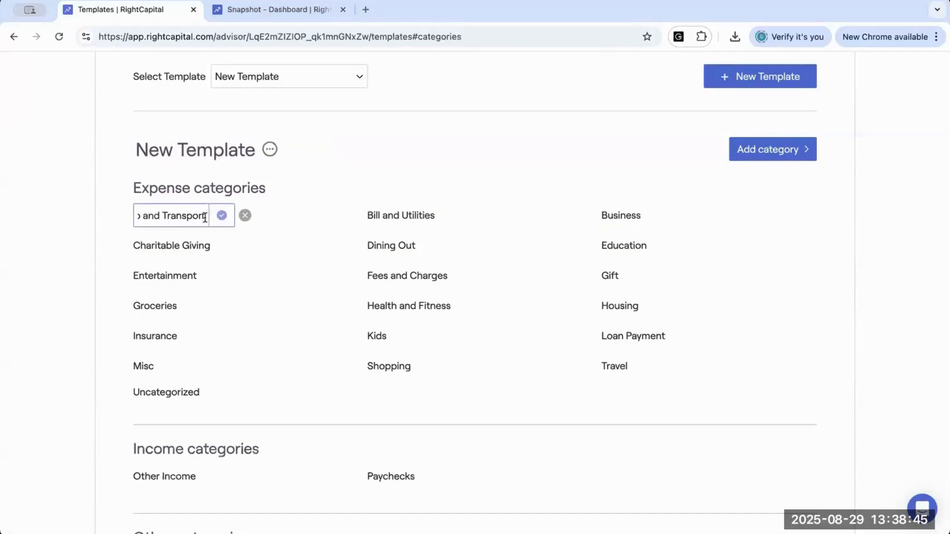
drag(204, 217, 102, 217)
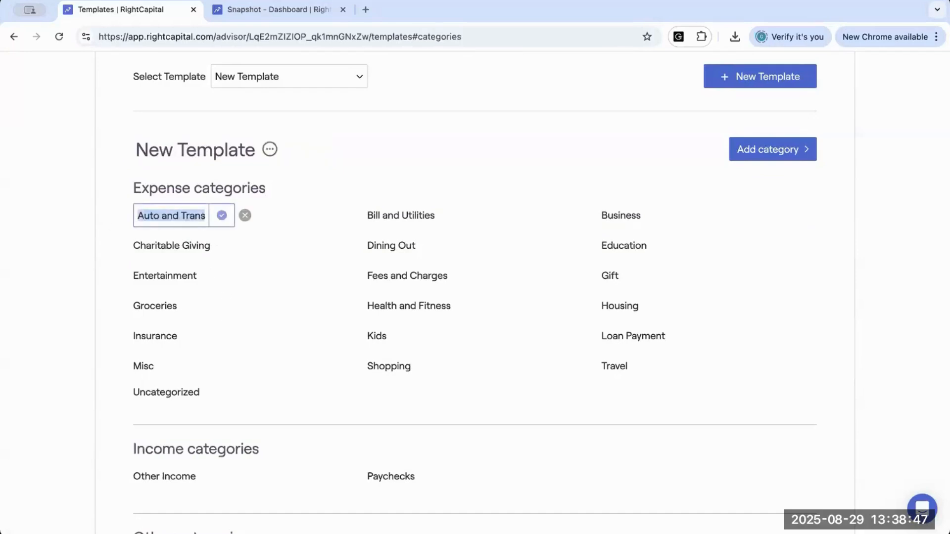
text(Title)
click(229, 218)
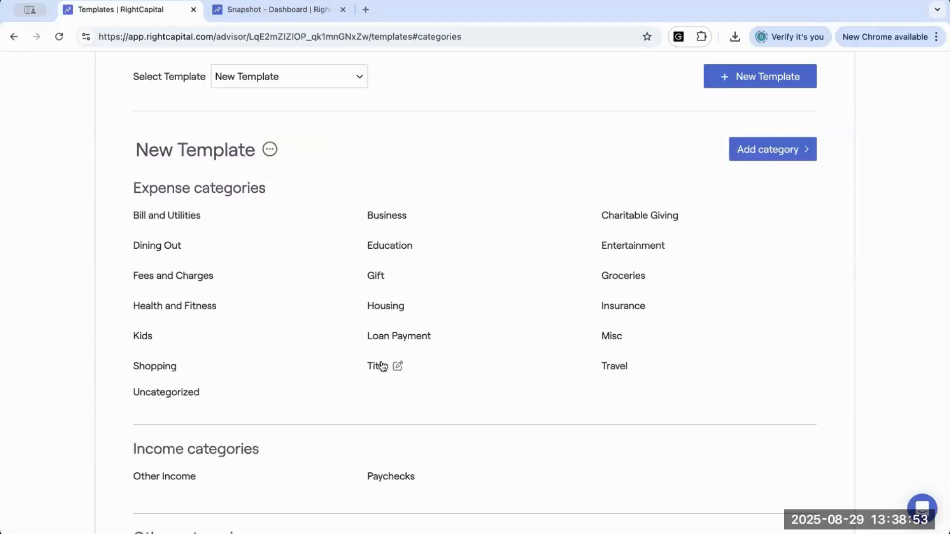
Delete the Title expense category from the new template.
click(384, 367)
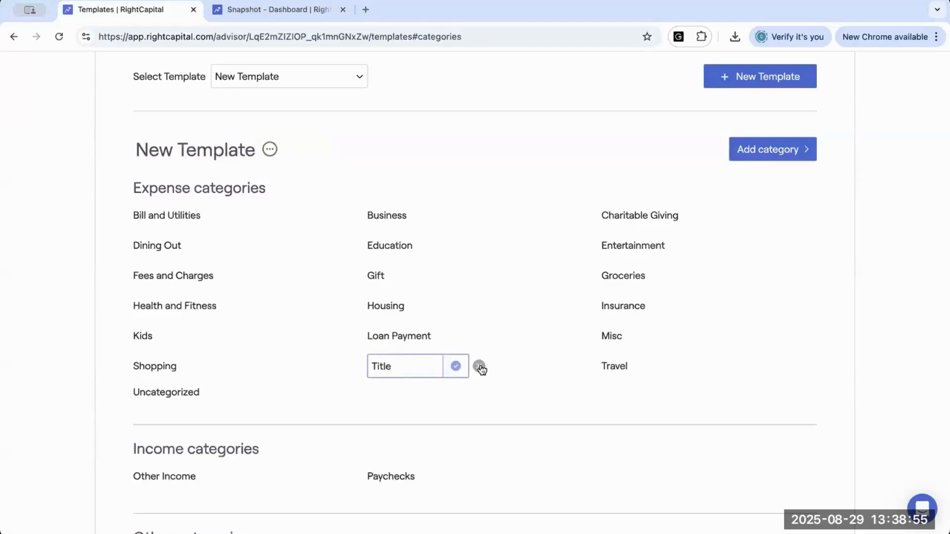
click(479, 366)
click(452, 333)
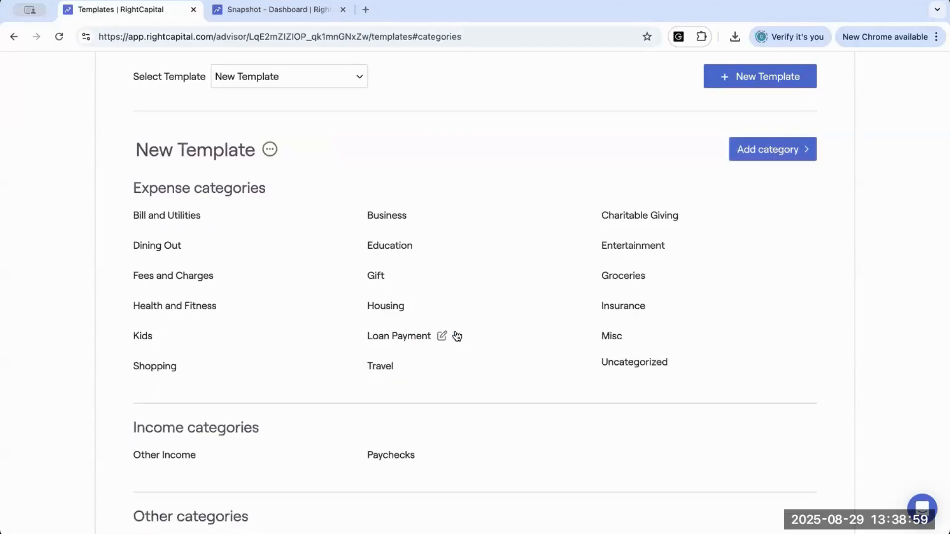
Check which types of category can be added to the new template and look over its expense, income and other categories.
click(739, 150)
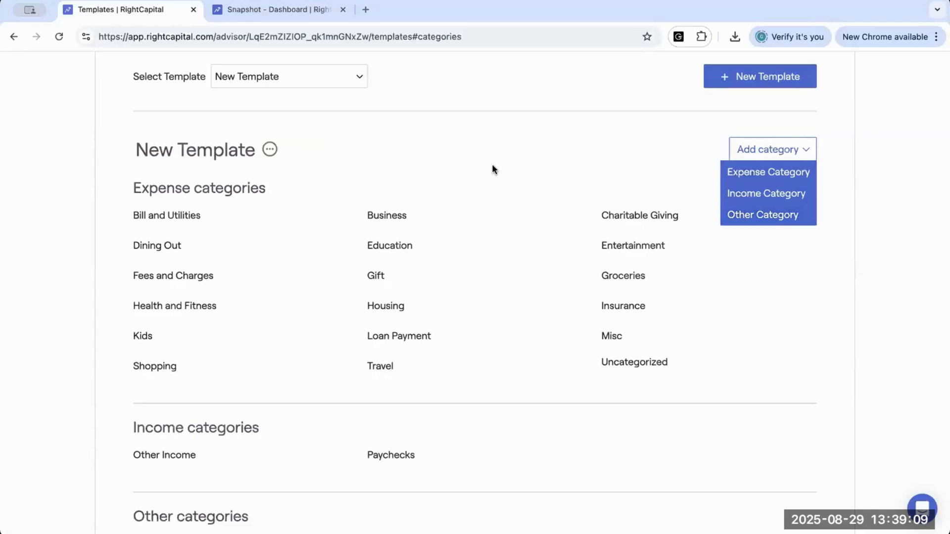
scroll(316, 223, down, 4)
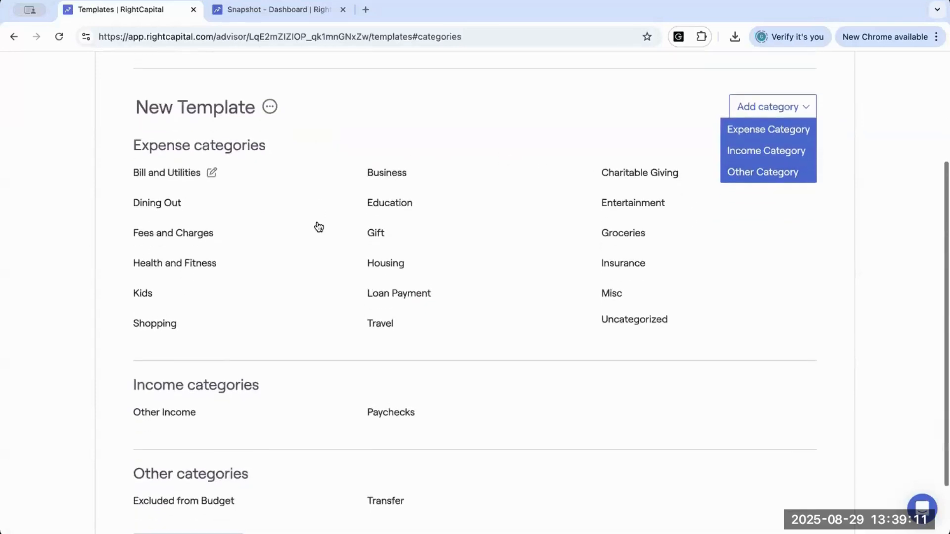
scroll(319, 227, up, 5)
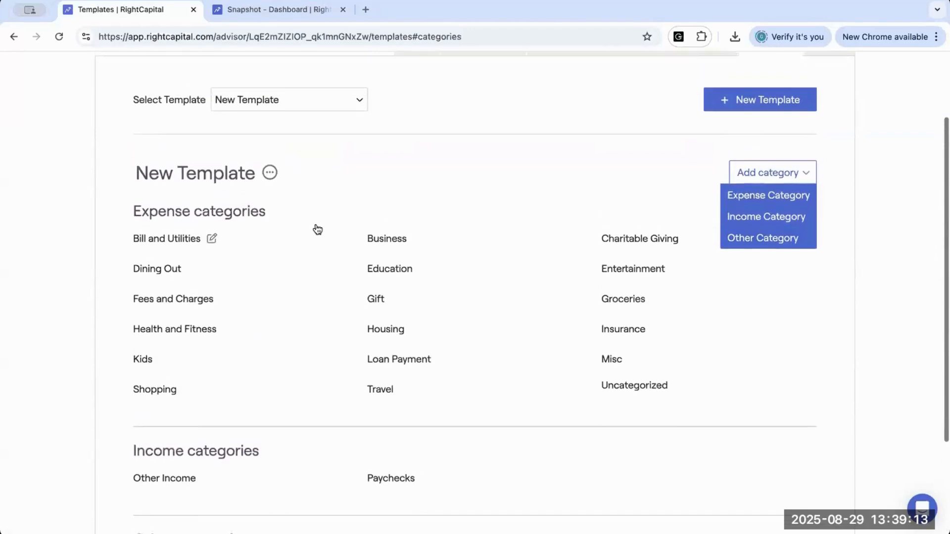
scroll(316, 228, up, 1)
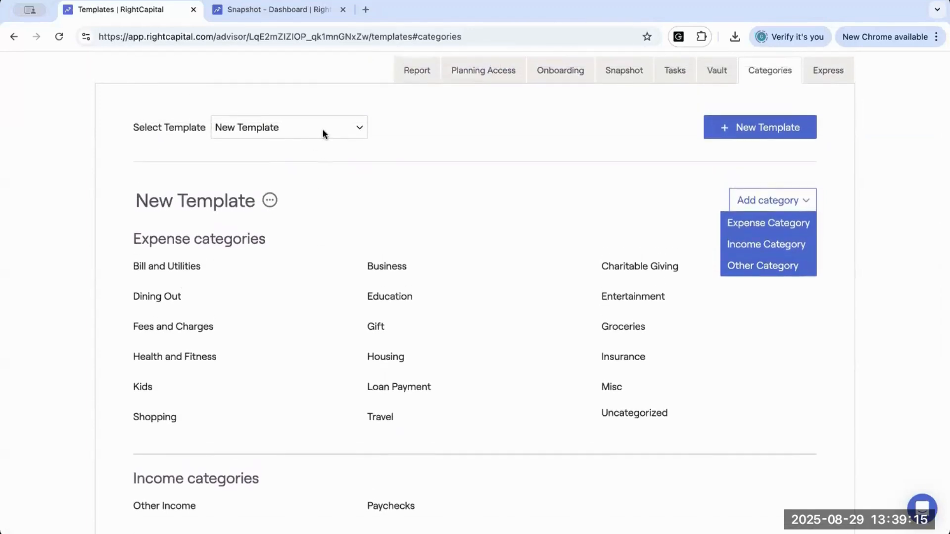
Switch to the Business Clients categories template and review its expense and income categories.
click(322, 129)
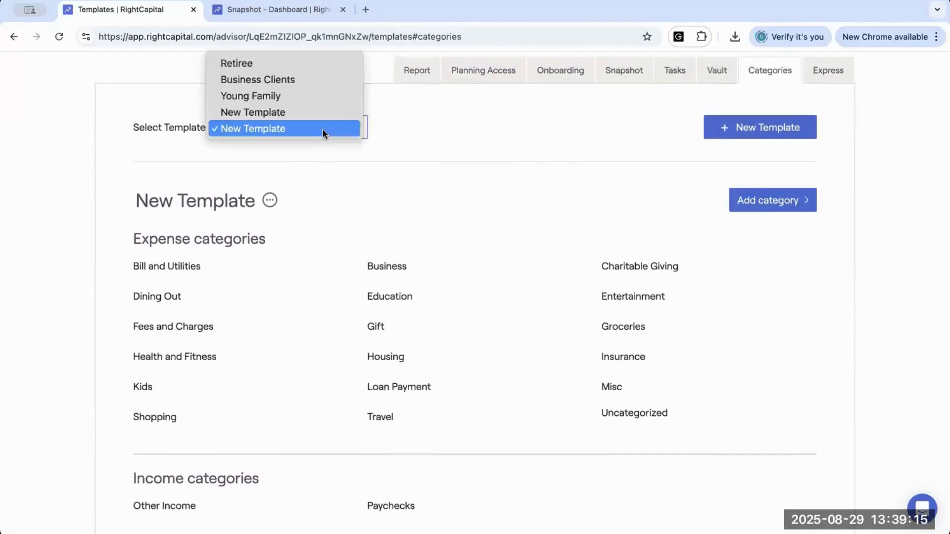
click(266, 79)
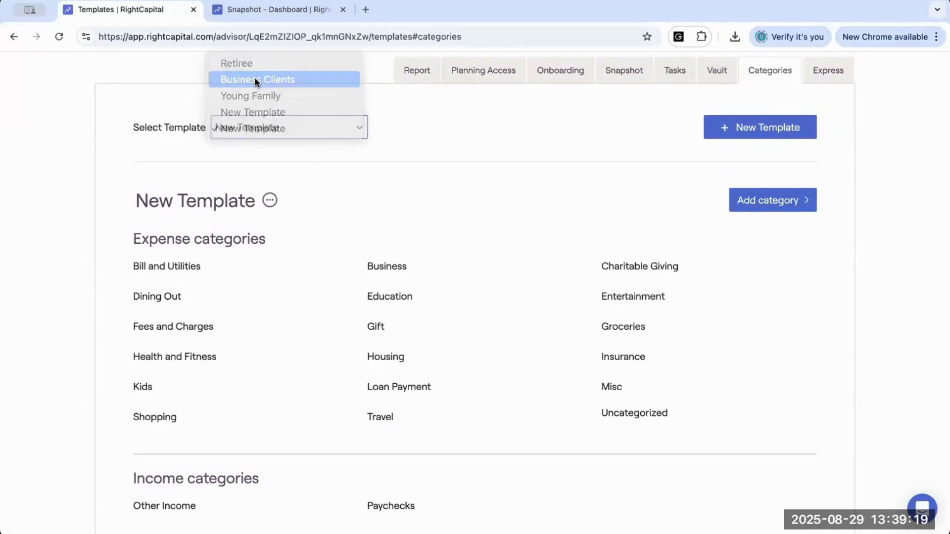
scroll(283, 240, down, 2)
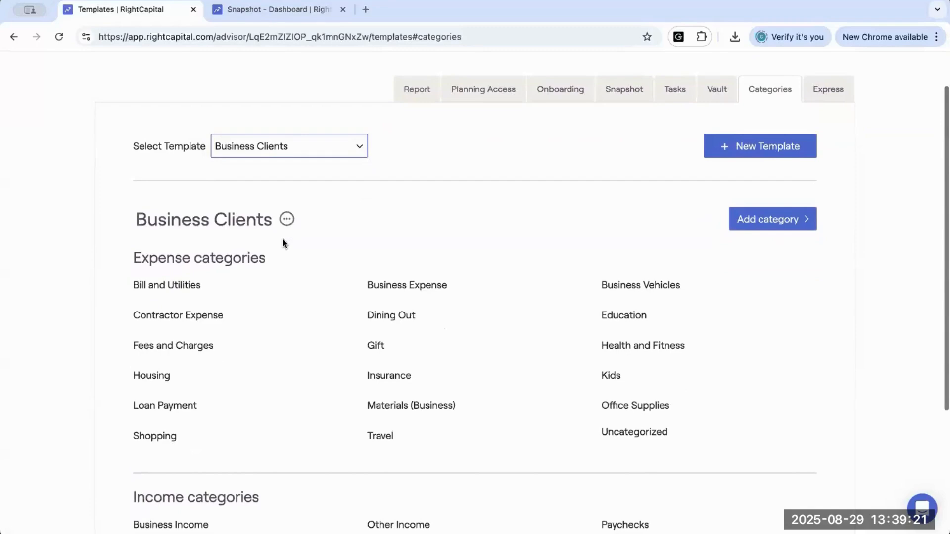
scroll(283, 239, down, 3)
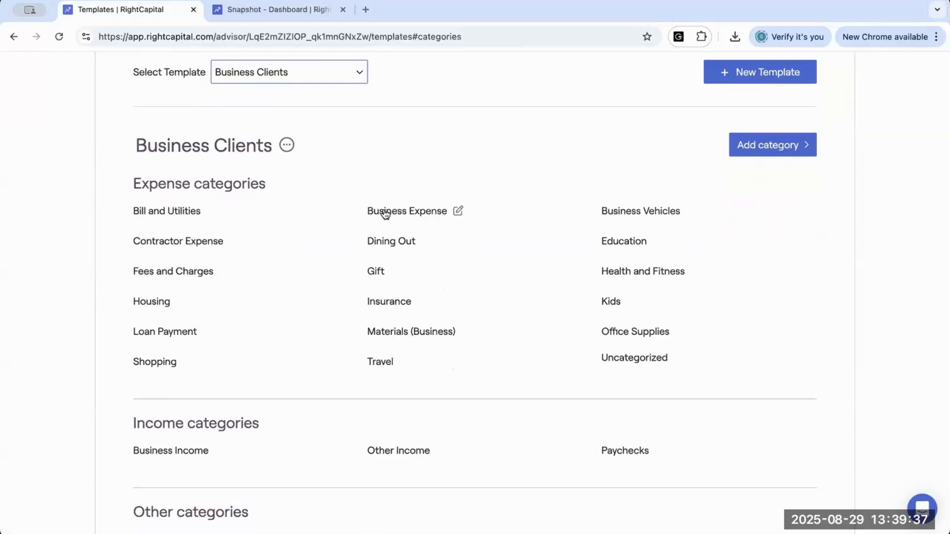
Switch to the Young Family categories template and examine its family-specific expense categories along with its income and other categories.
click(331, 73)
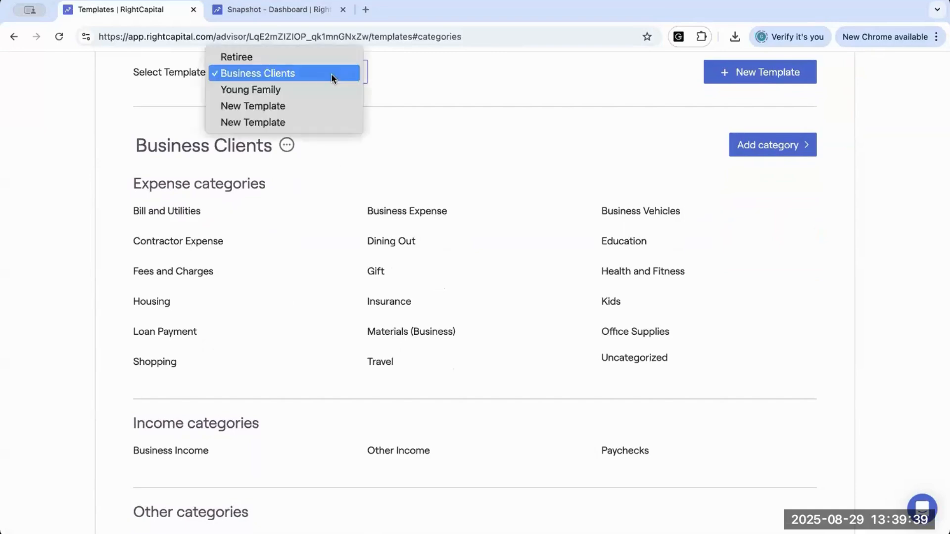
click(267, 90)
scroll(311, 317, down, 1)
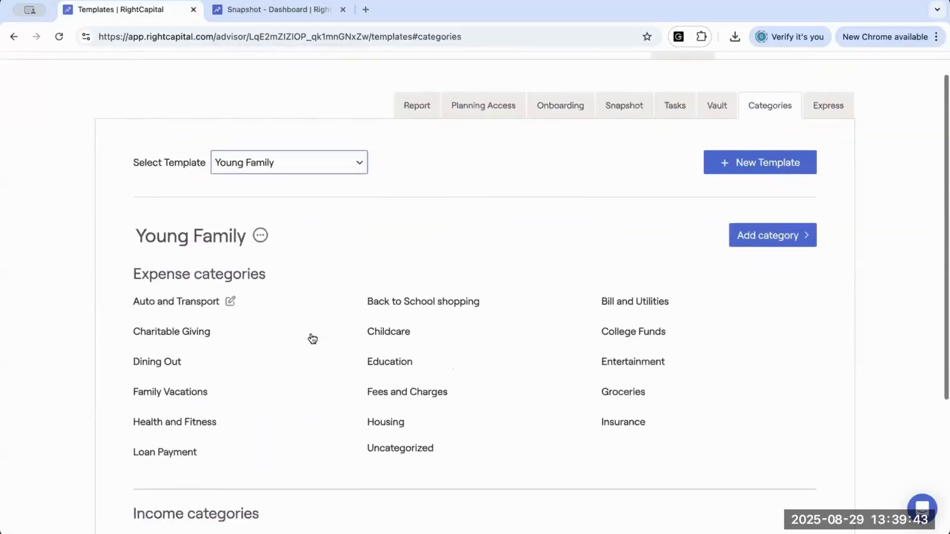
scroll(313, 339, down, 2)
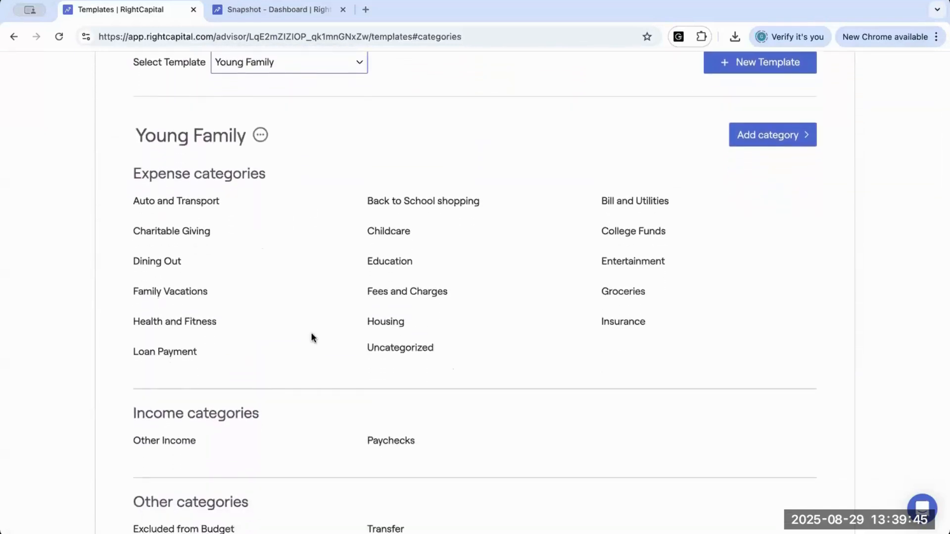
mouse_move(384, 208)
mouse_move(202, 302)
mouse_move(378, 236)
mouse_move(634, 240)
mouse_move(486, 272)
scroll(476, 266, down, 1)
scroll(476, 266, down, 1)
scroll(476, 265, up, 1)
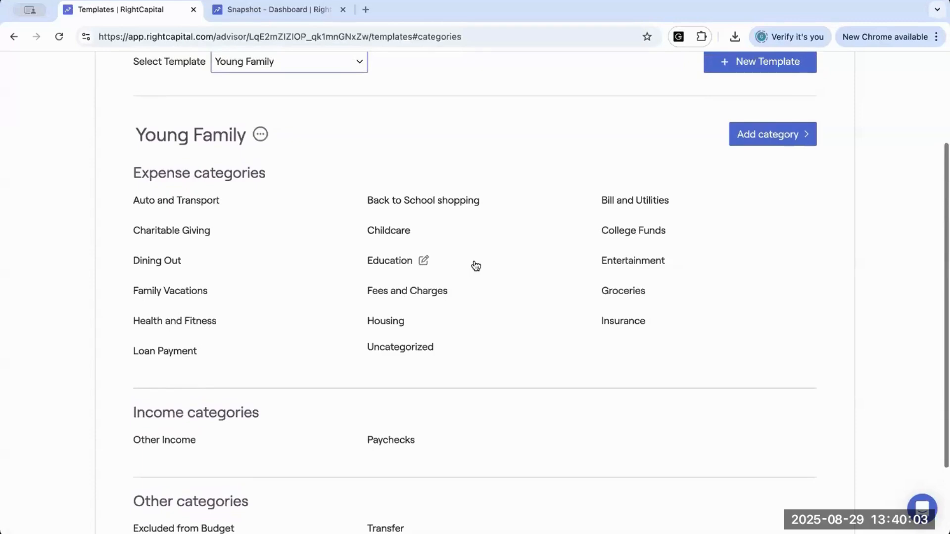
scroll(474, 266, up, 1)
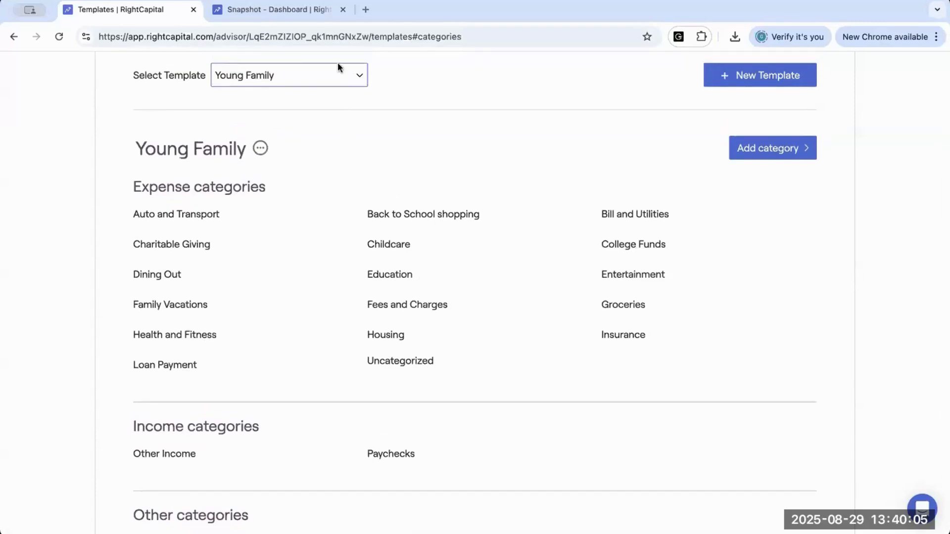
Return to the Retiree categories template and review its expense, income and other categories.
click(347, 77)
click(304, 45)
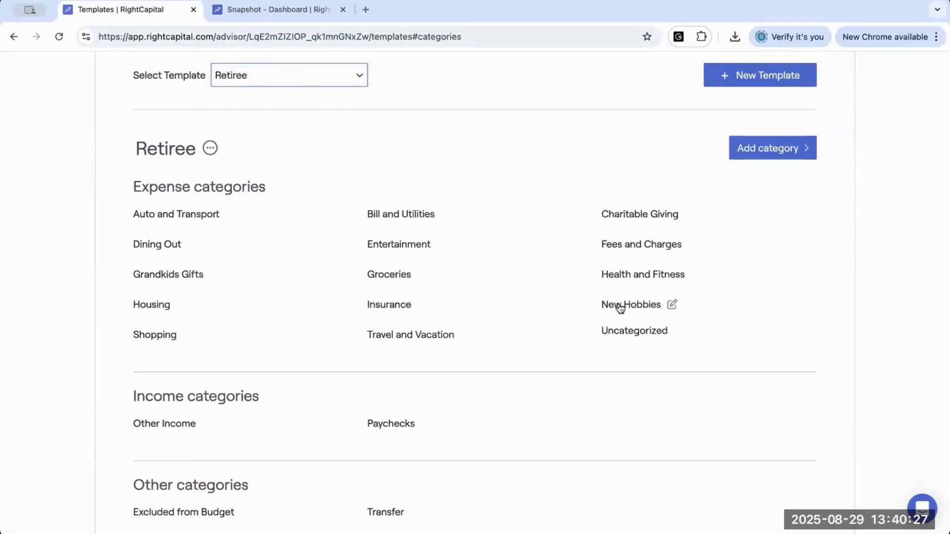
scroll(572, 302, up, 2)
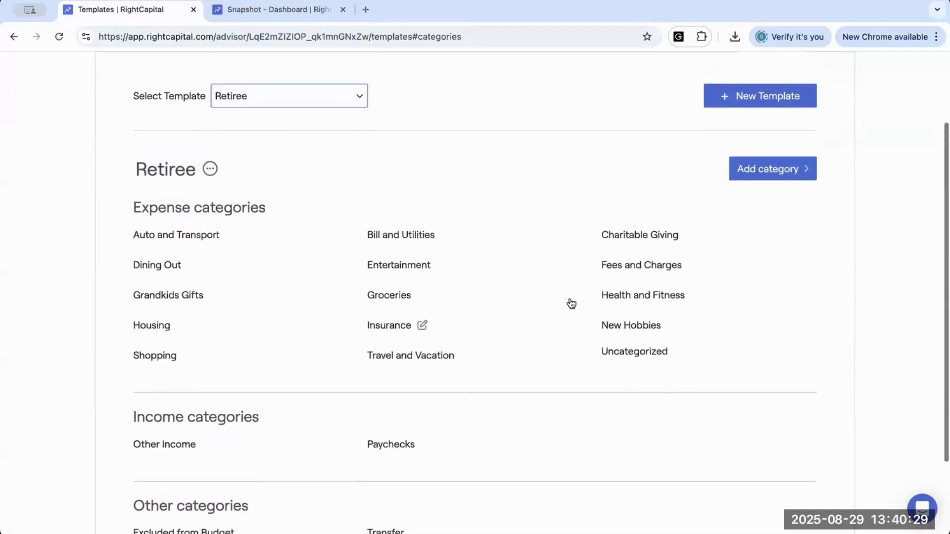
scroll(572, 303, up, 1)
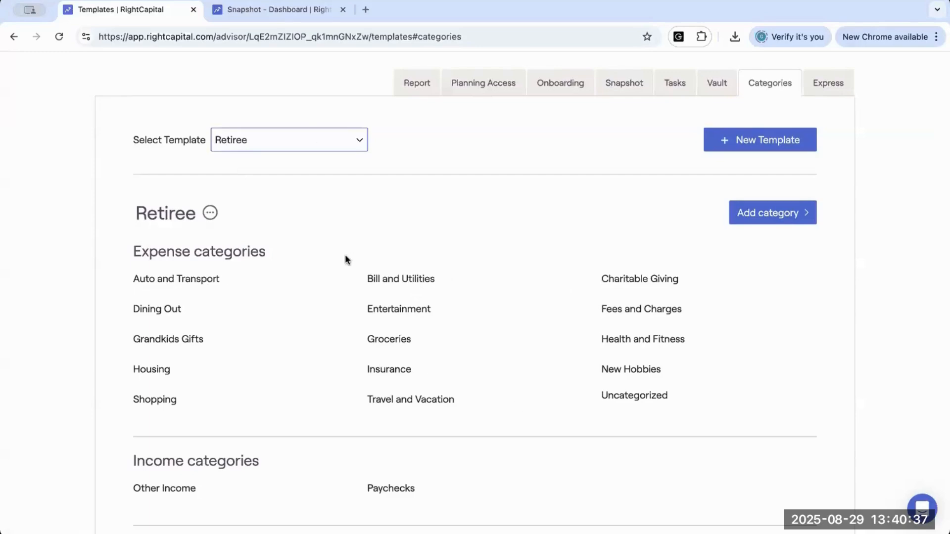
scroll(345, 256, down, 4)
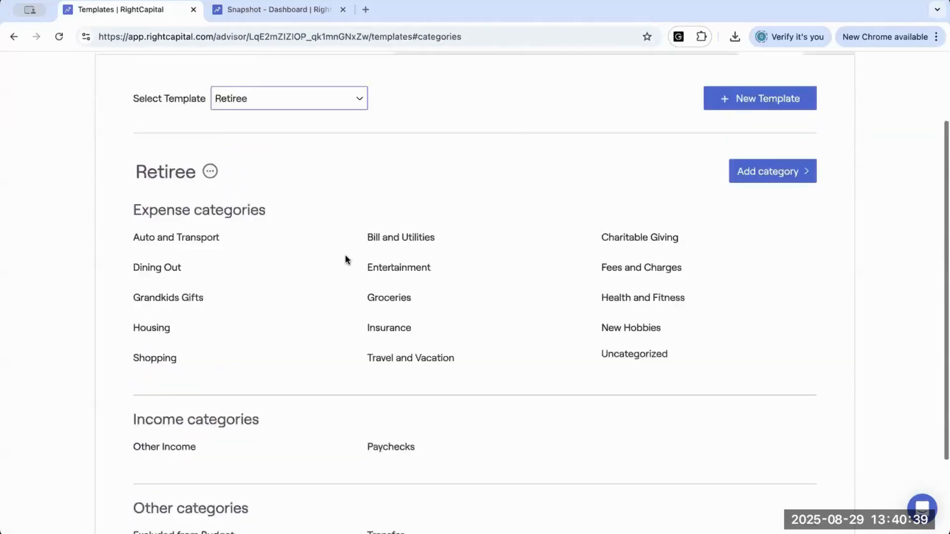
scroll(345, 256, up, 2)
scroll(345, 256, up, 1)
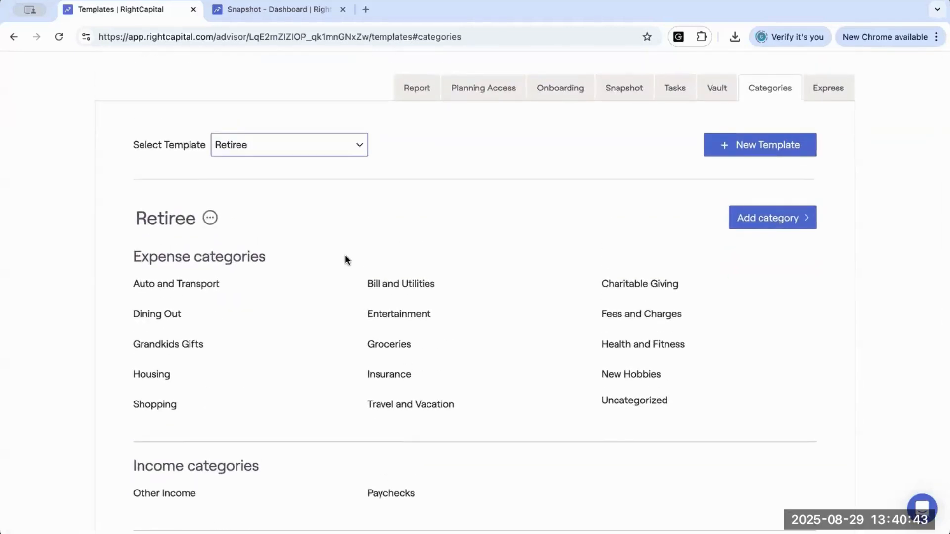
scroll(346, 255, up, 2)
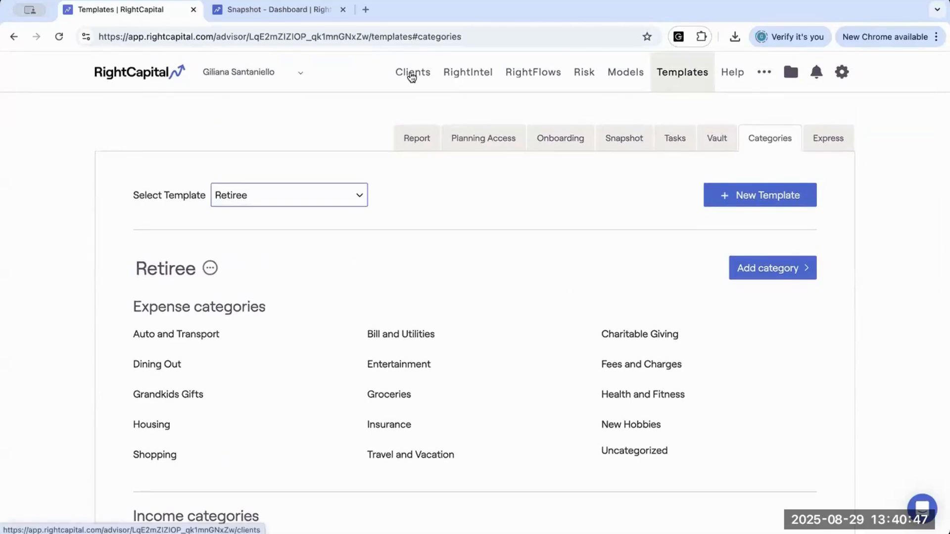
Go to the client list and open the plan of the last client in view.
middle_click(411, 75)
click(411, 75)
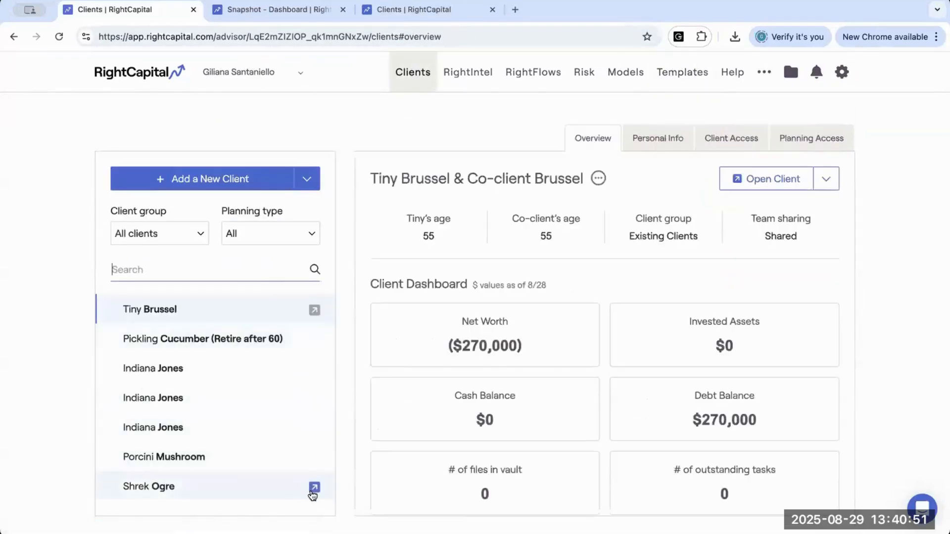
click(312, 490)
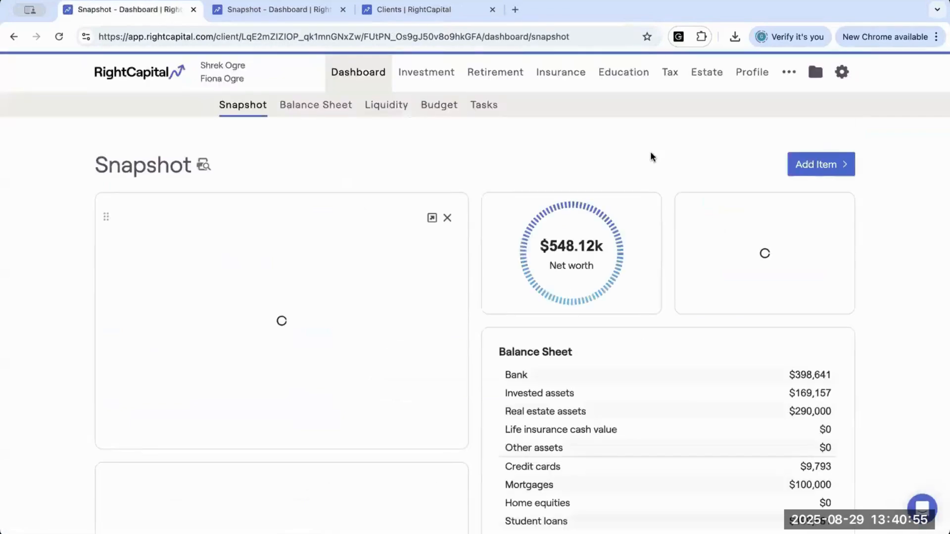
Go to the Budget Categories section of this client's settings.
click(842, 78)
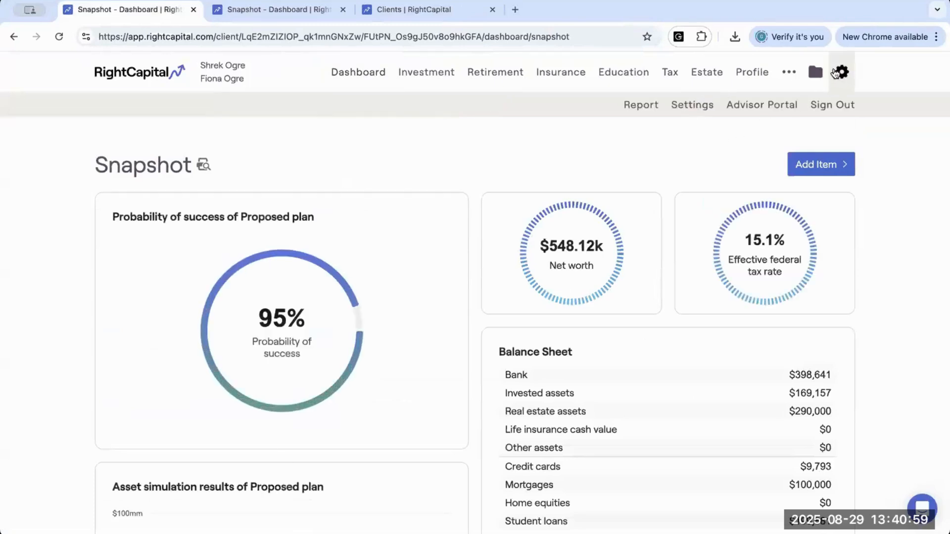
click(686, 107)
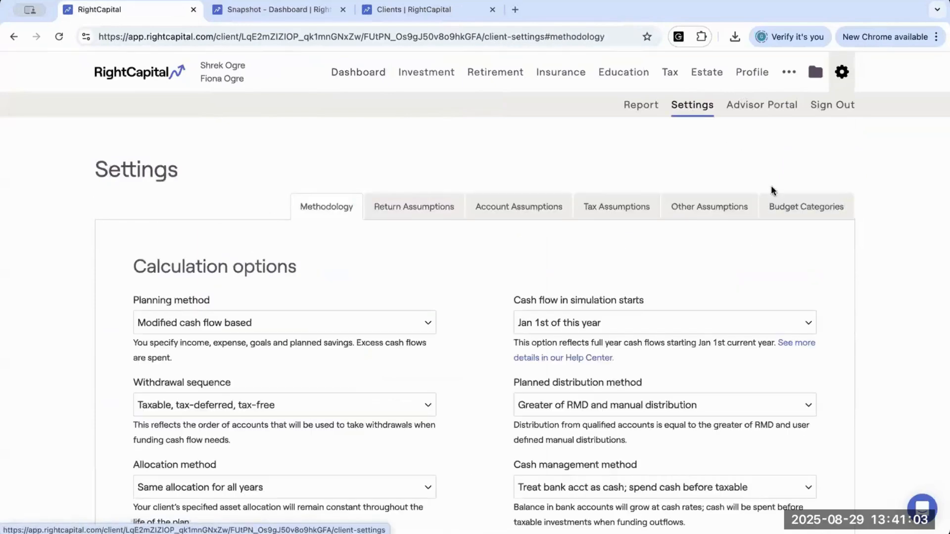
click(783, 205)
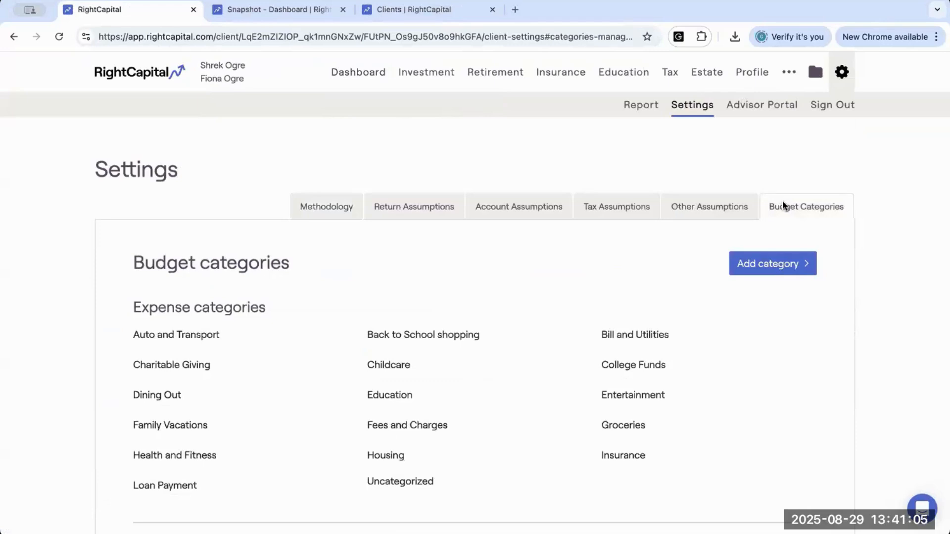
Start applying a category template to the client's budget categories and choose the Young Family template.
scroll(783, 205, down, 5)
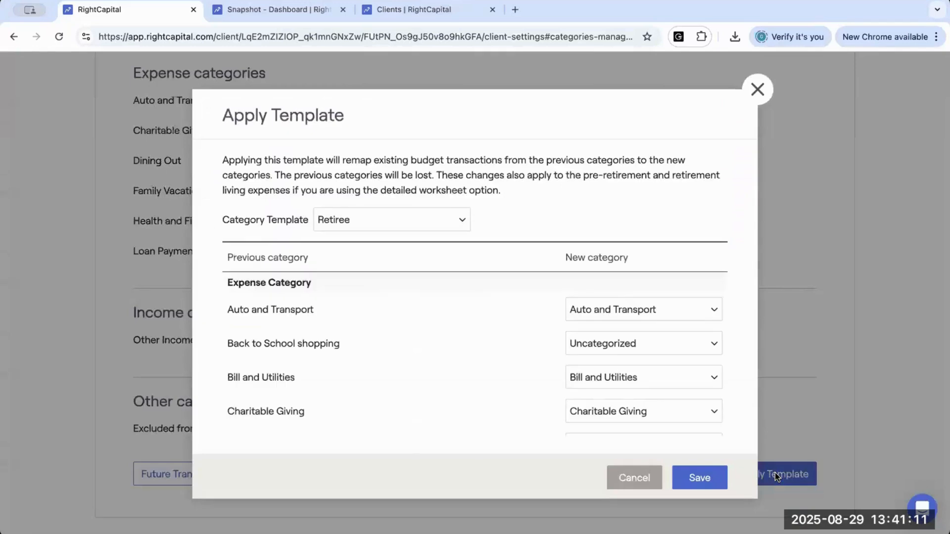
click(453, 221)
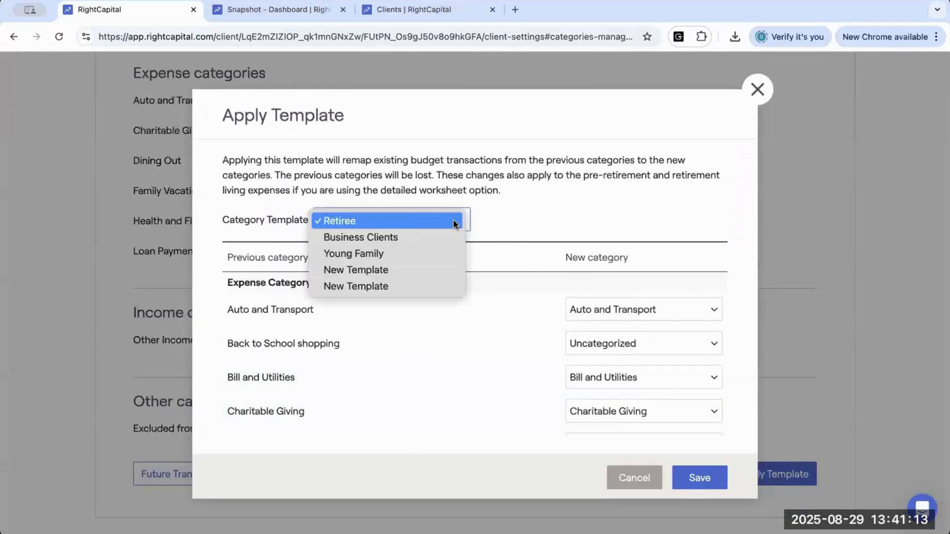
click(434, 256)
scroll(474, 381, down, 1)
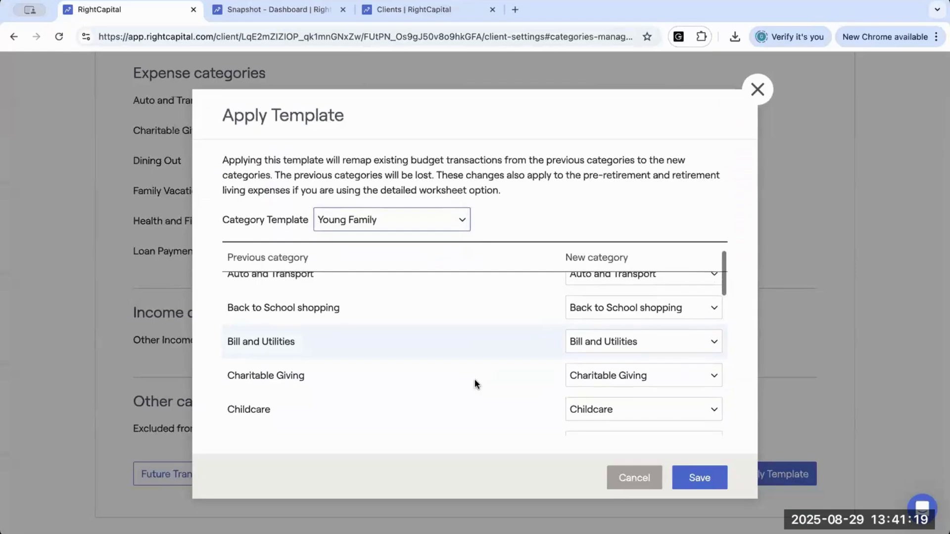
Try remapping the previous College Funds category to Dining Out, and set it back to College Funds.
scroll(599, 339, down, 3)
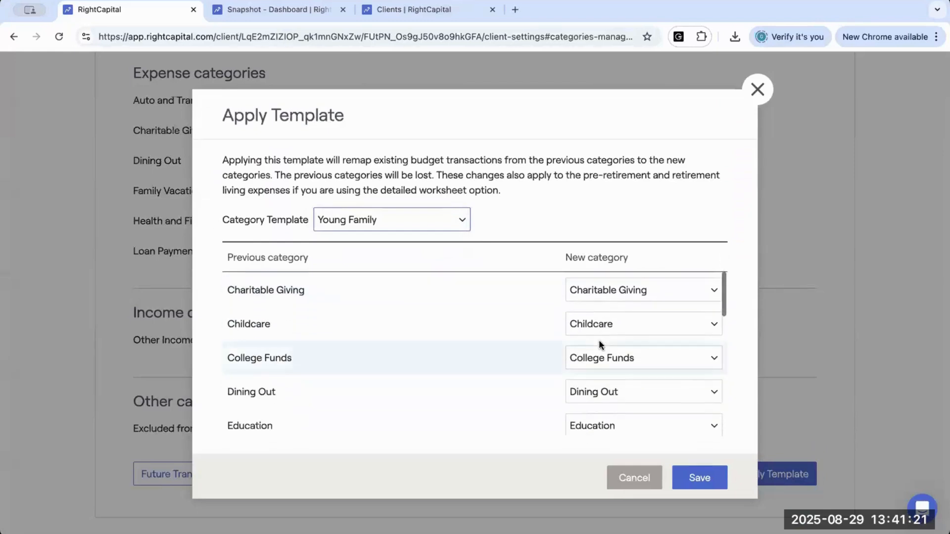
scroll(599, 340, down, 2)
click(592, 316)
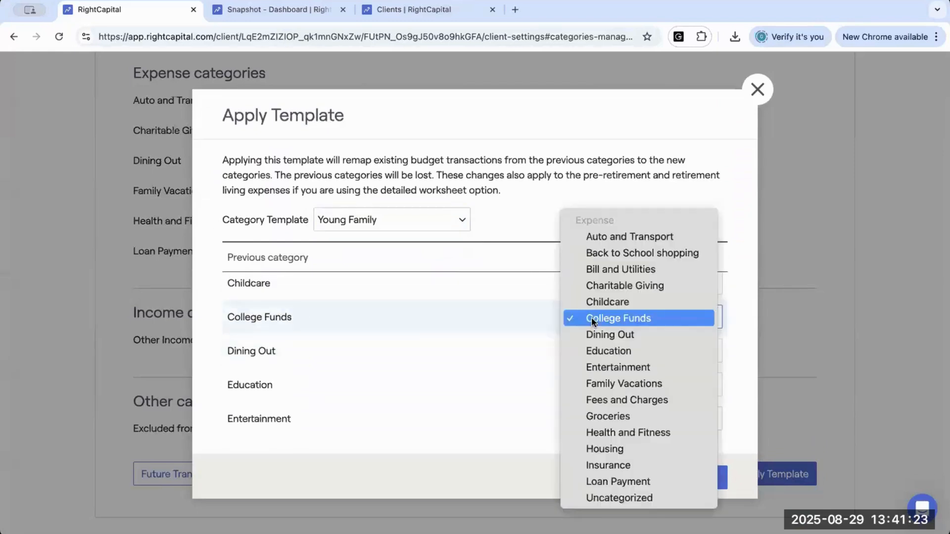
click(396, 313)
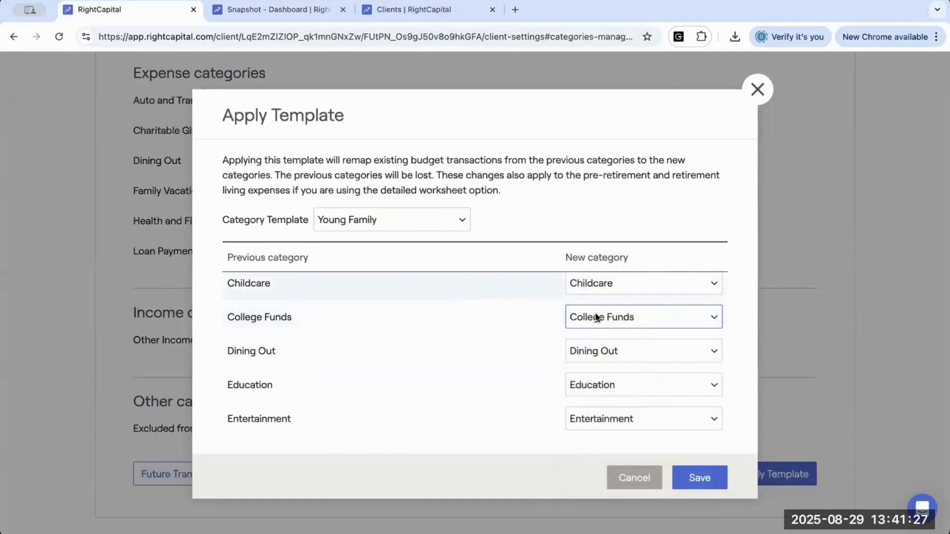
click(643, 316)
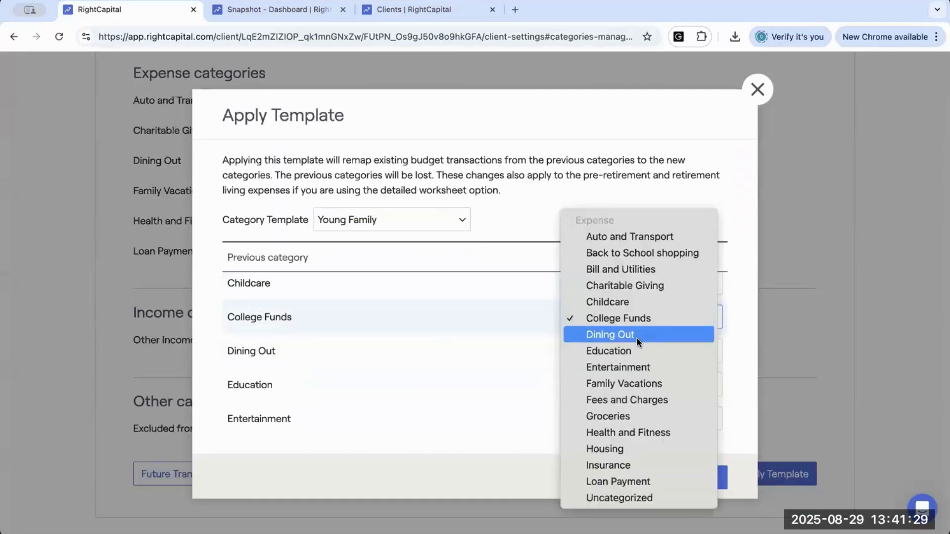
click(638, 337)
click(596, 319)
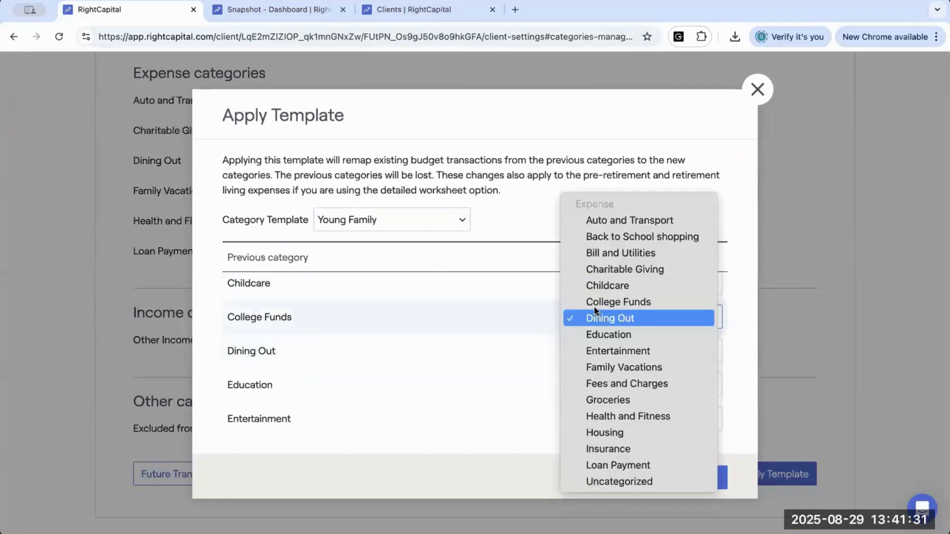
click(594, 303)
Save the Young Family template mapping and review the client's resulting budget categories.
scroll(606, 301, up, 3)
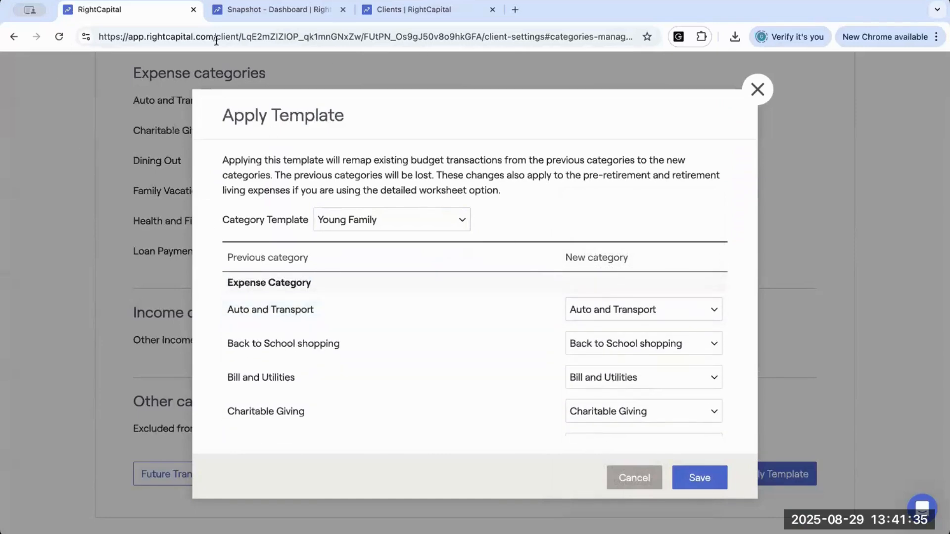
click(700, 478)
click(673, 440)
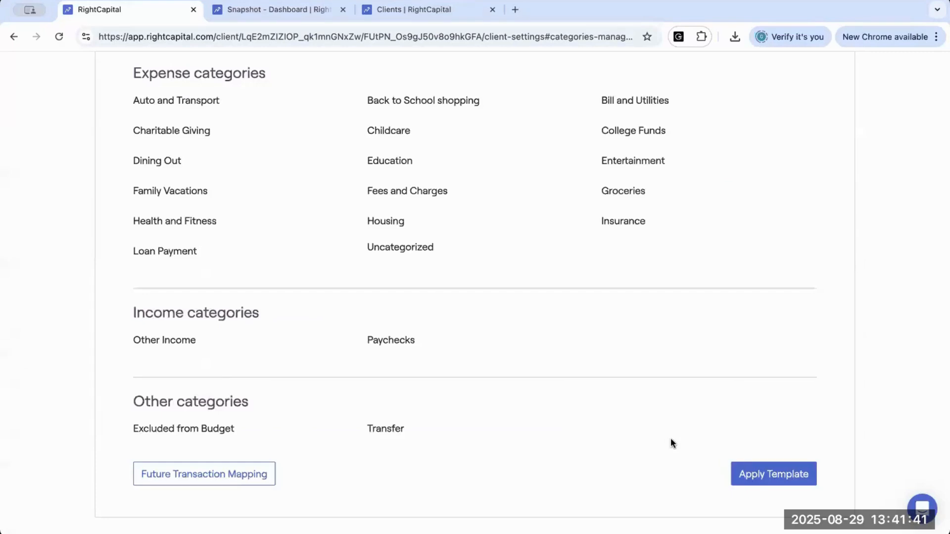
scroll(662, 384, up, 3)
scroll(662, 383, up, 1)
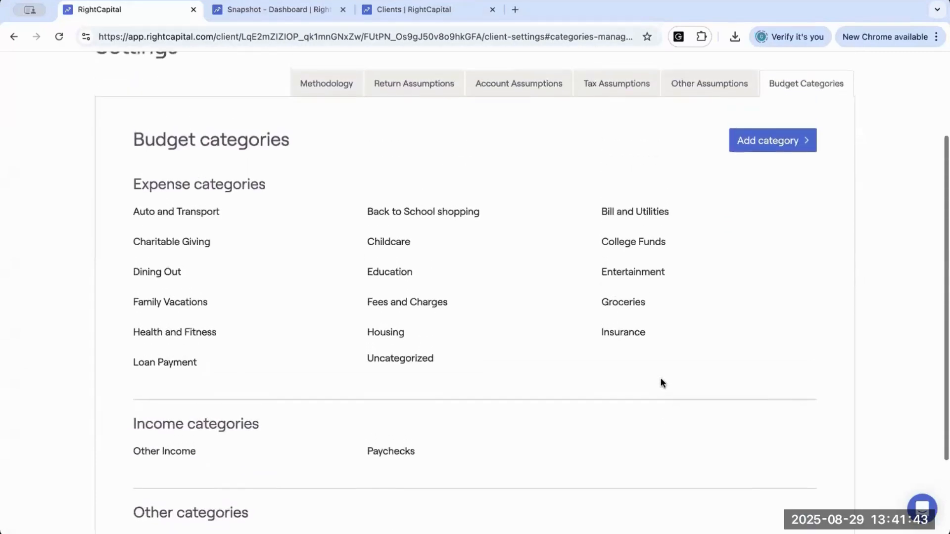
mouse_move(458, 295)
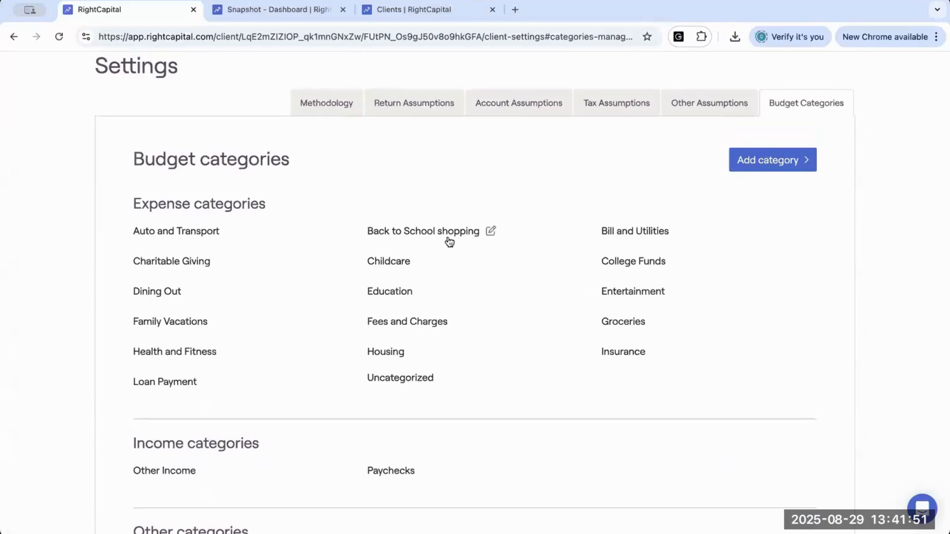
scroll(449, 241, up, 3)
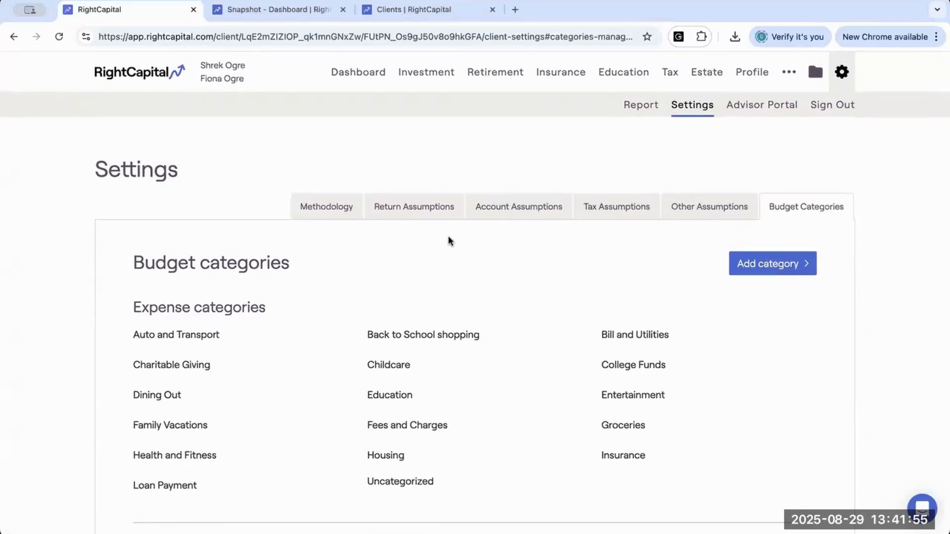
In the client's profile expenses, switch Pre-retirement Living Expenses from the simple approach to a detailed worksheet.
click(748, 74)
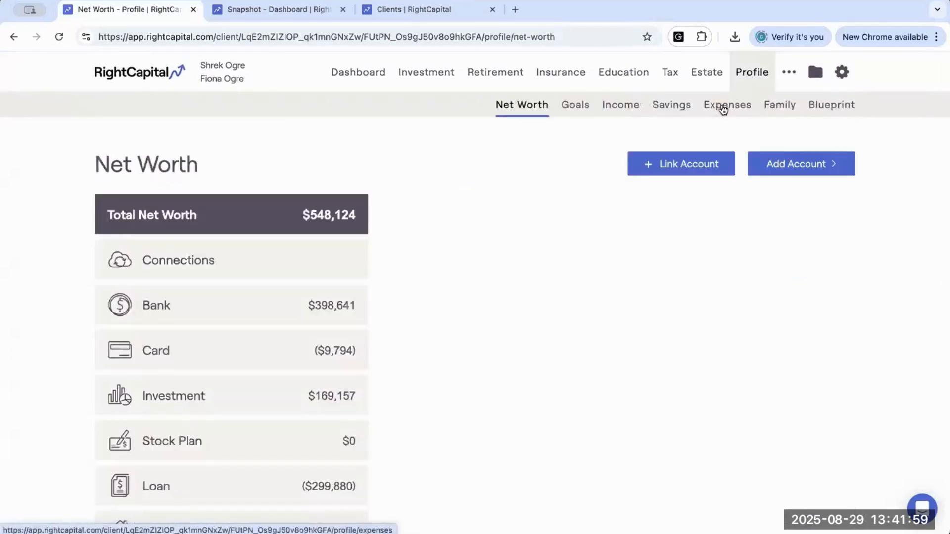
click(725, 106)
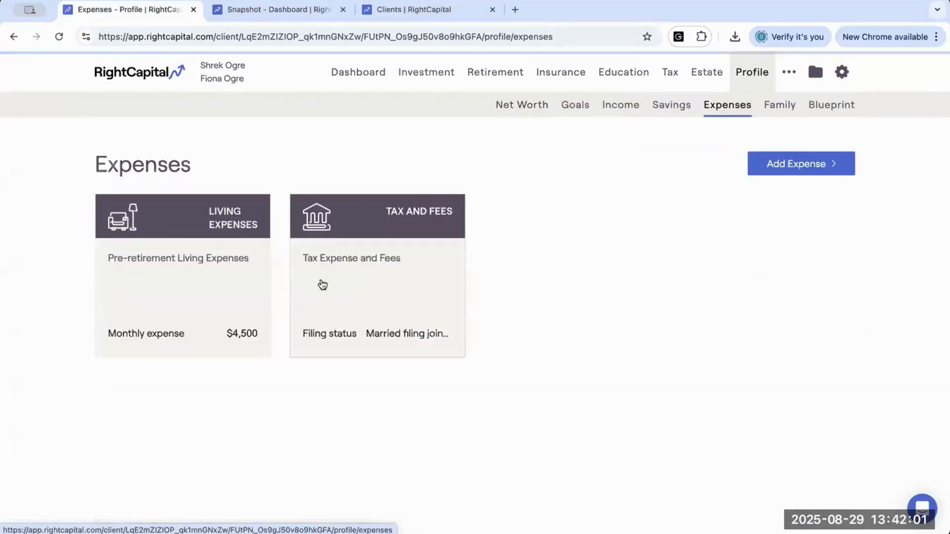
click(206, 281)
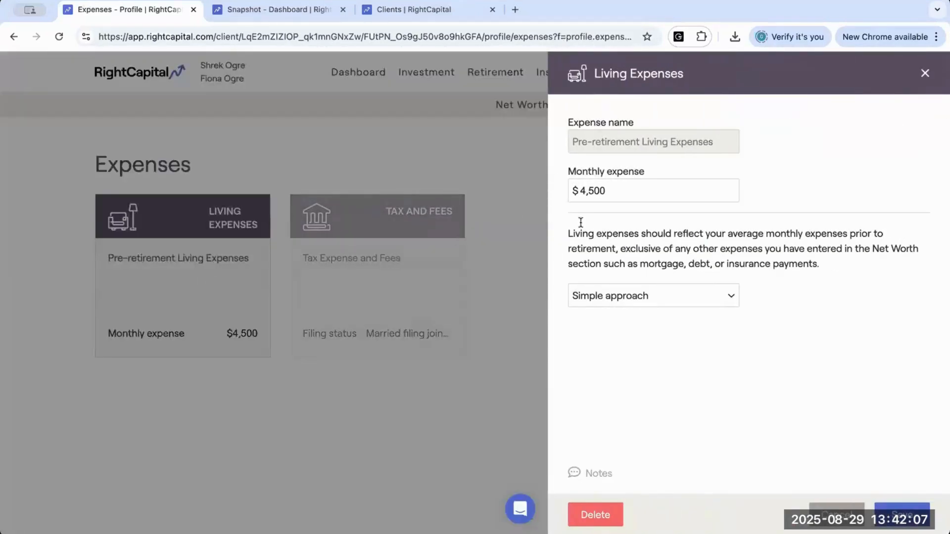
click(628, 296)
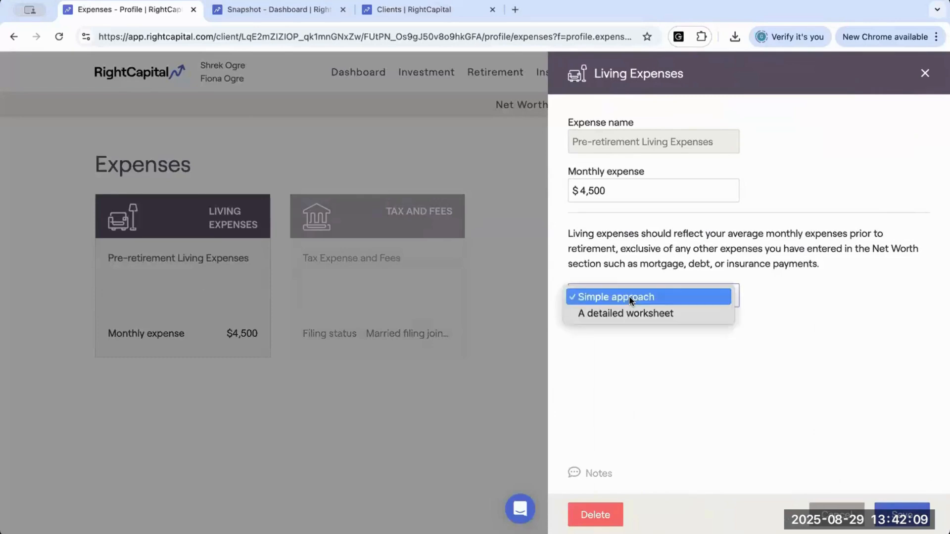
click(630, 314)
Review the worksheet's monthly amount fields, including Back to School shopping, College Funds and Childcare, and save the living expenses.
scroll(625, 338, down, 5)
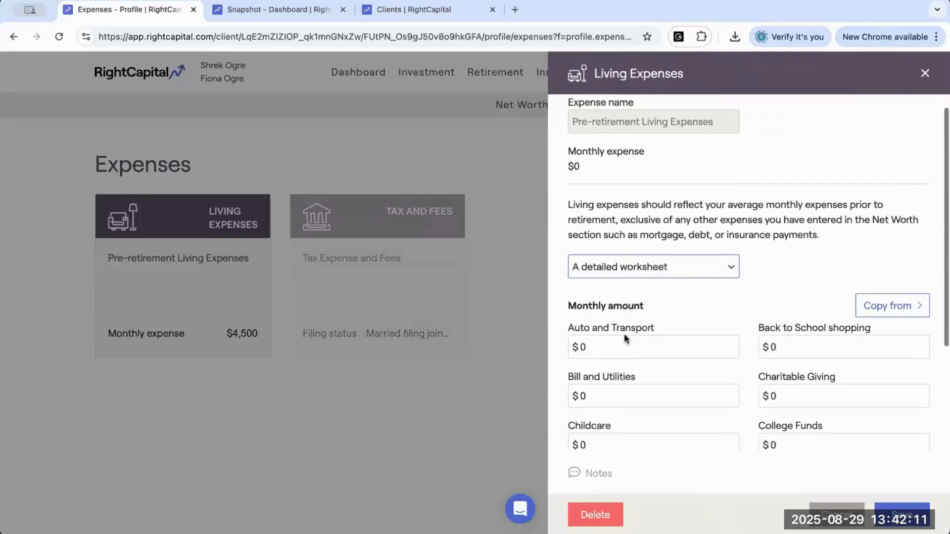
scroll(623, 334, down, 3)
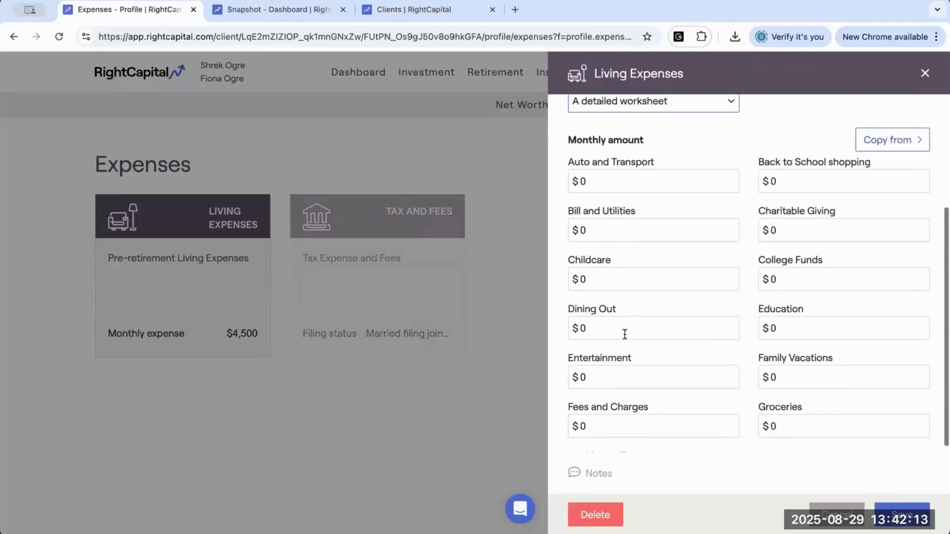
click(788, 162)
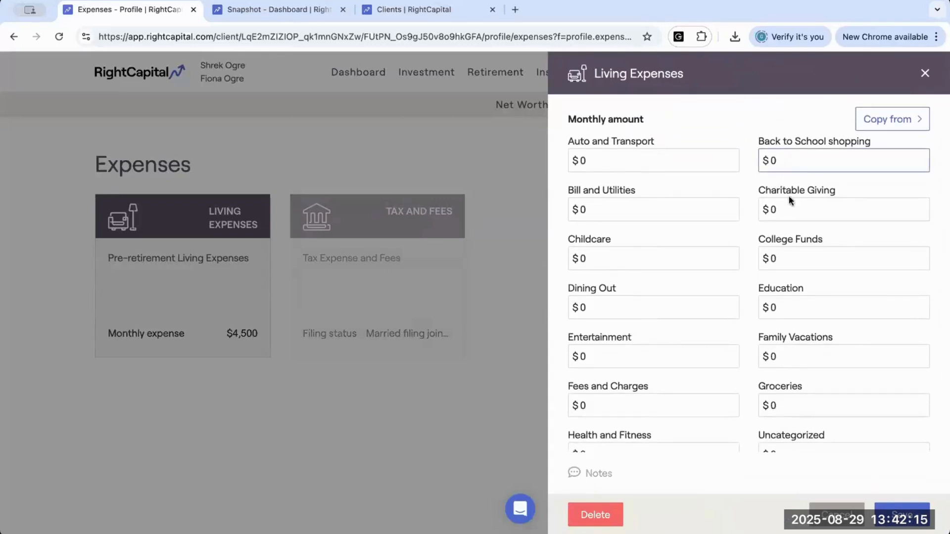
click(787, 255)
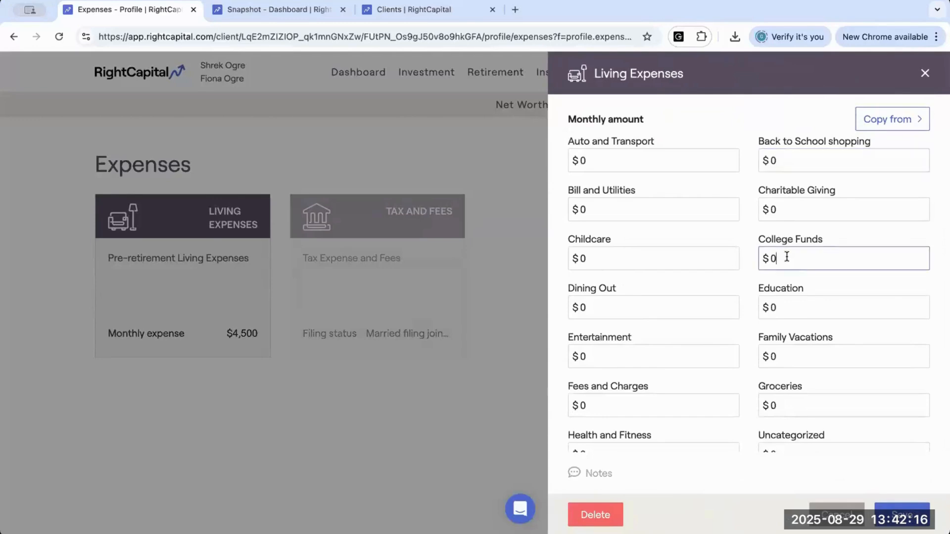
click(783, 156)
click(589, 260)
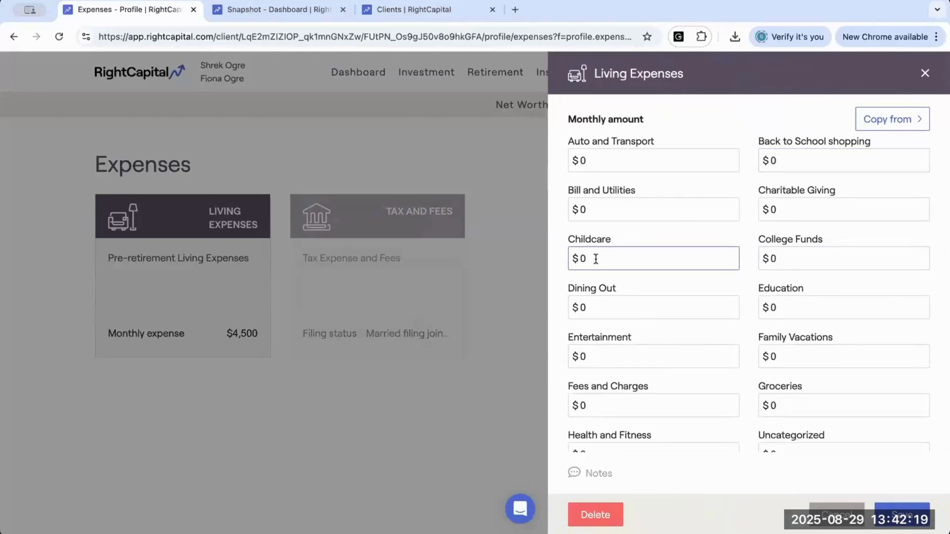
click(885, 517)
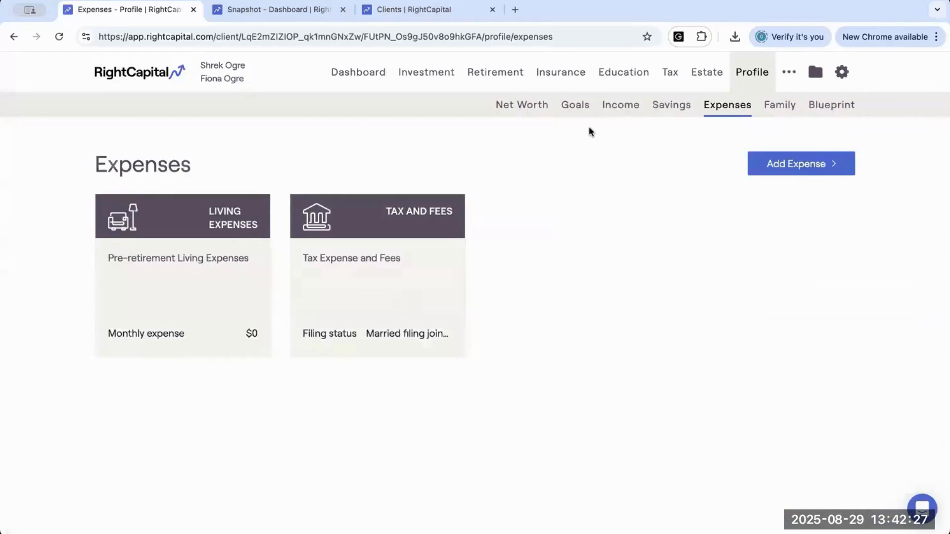
In the client's goals, set the Retirement Expense approach to a detailed worksheet, check its category fields and save.
click(565, 114)
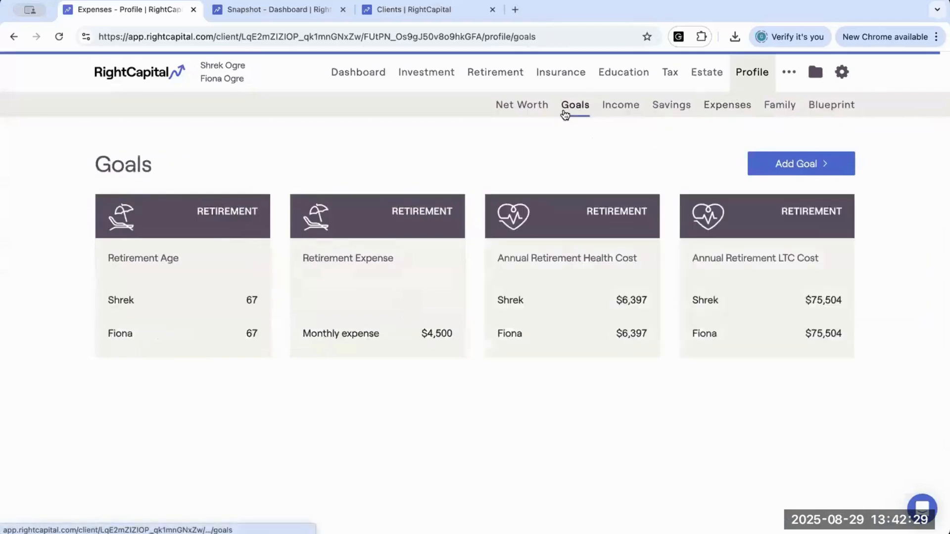
click(349, 287)
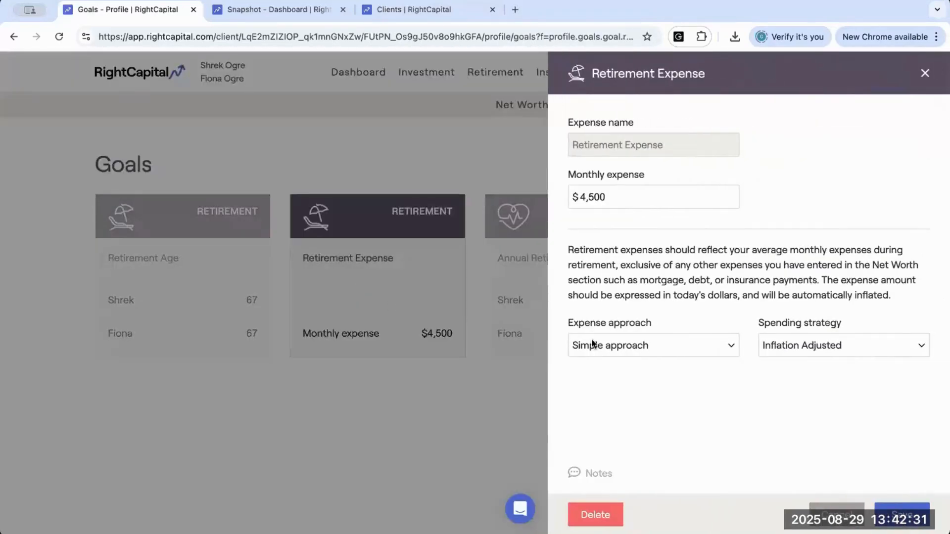
click(592, 345)
click(592, 356)
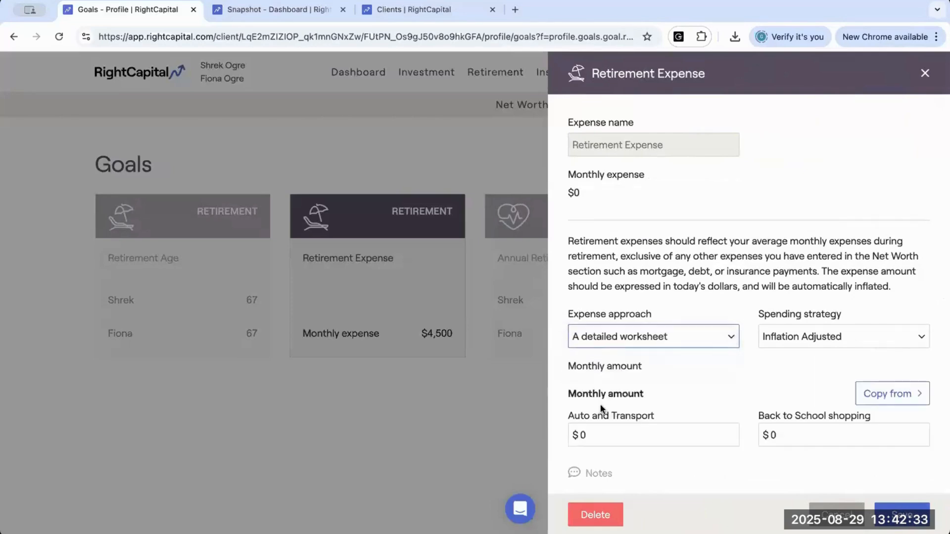
scroll(602, 408, down, 2)
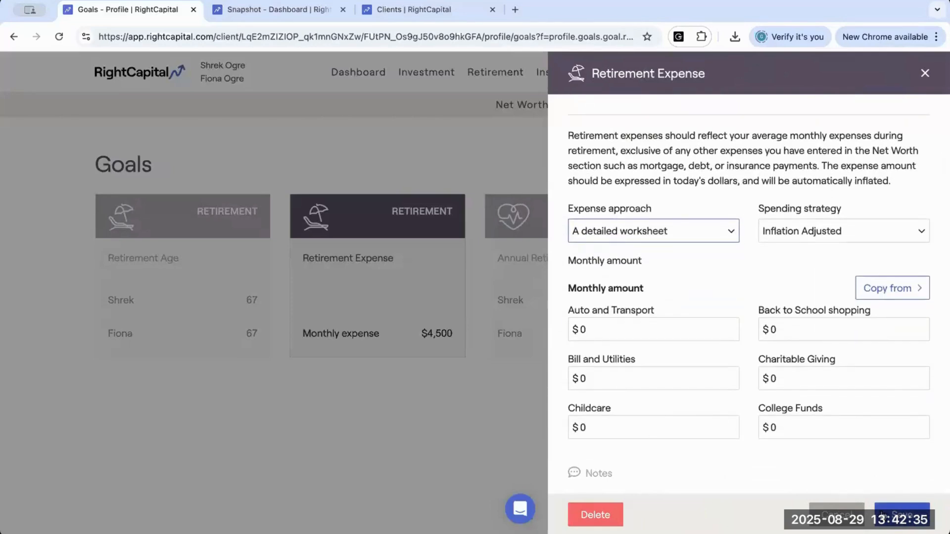
click(902, 515)
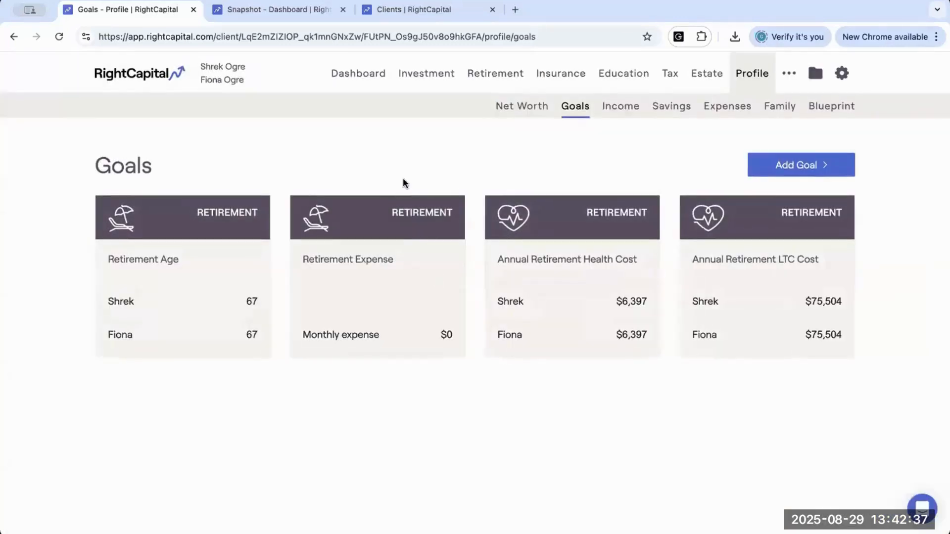
Go to the monthly budget setup in the client's dashboard and examine its expense and income categories.
click(352, 74)
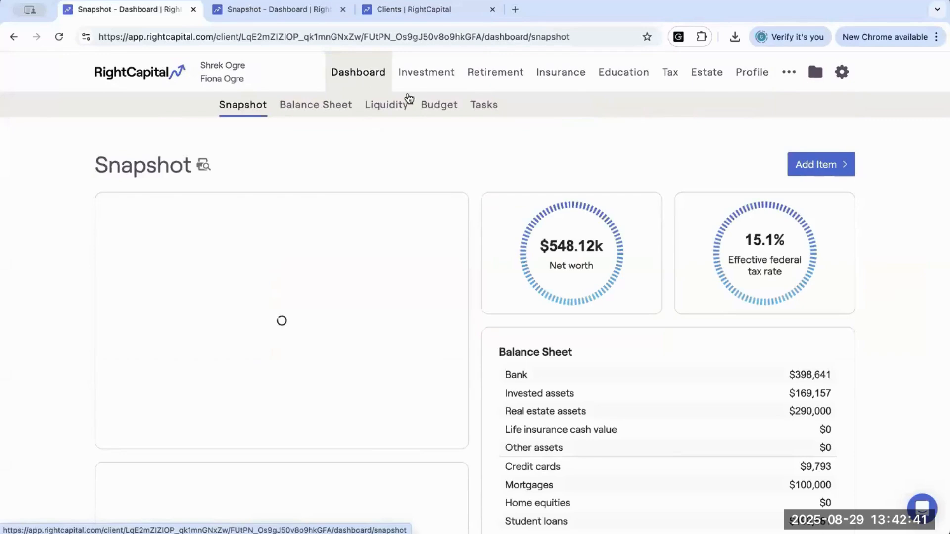
click(439, 106)
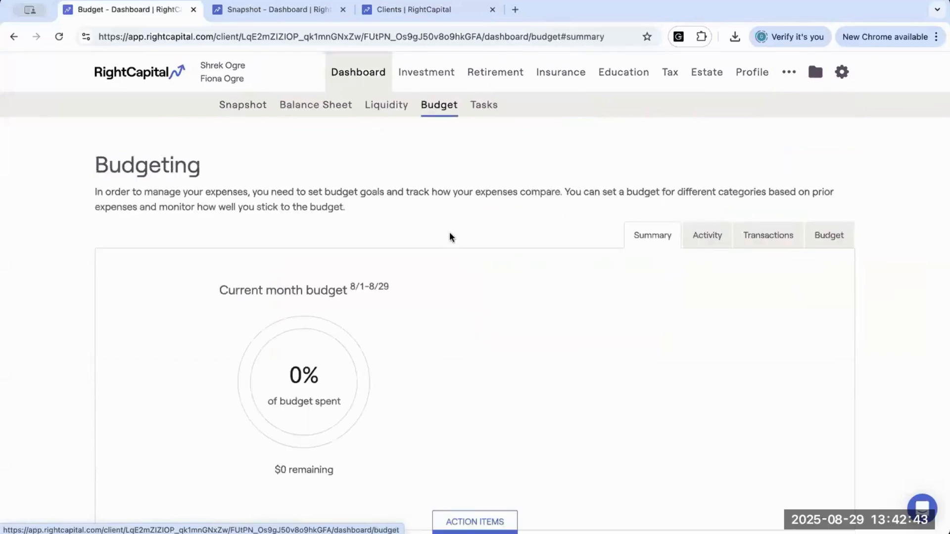
scroll(449, 231, down, 1)
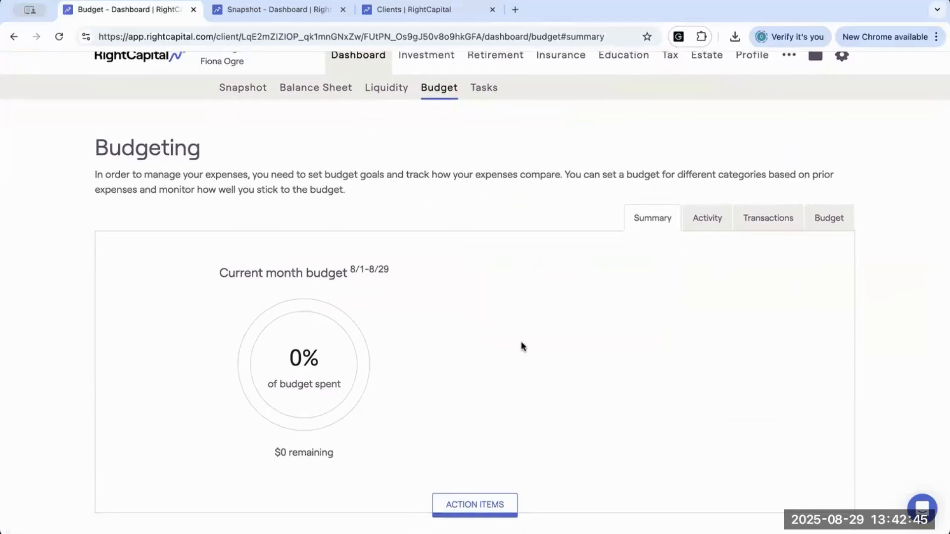
click(828, 223)
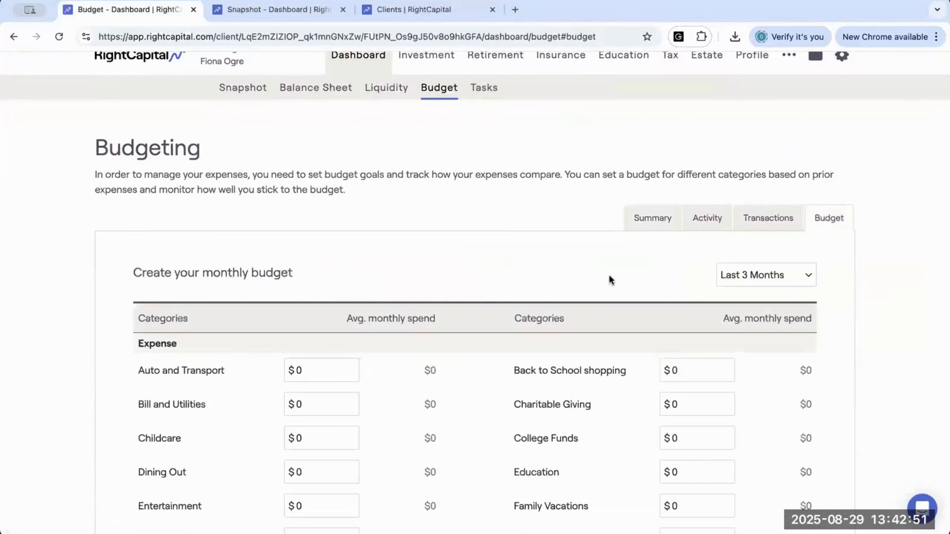
scroll(606, 290, down, 3)
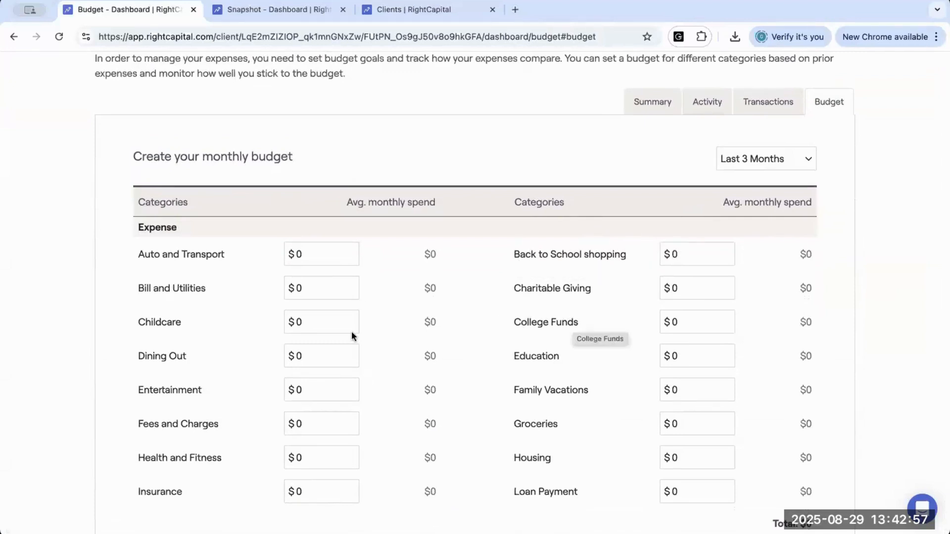
scroll(592, 304, down, 2)
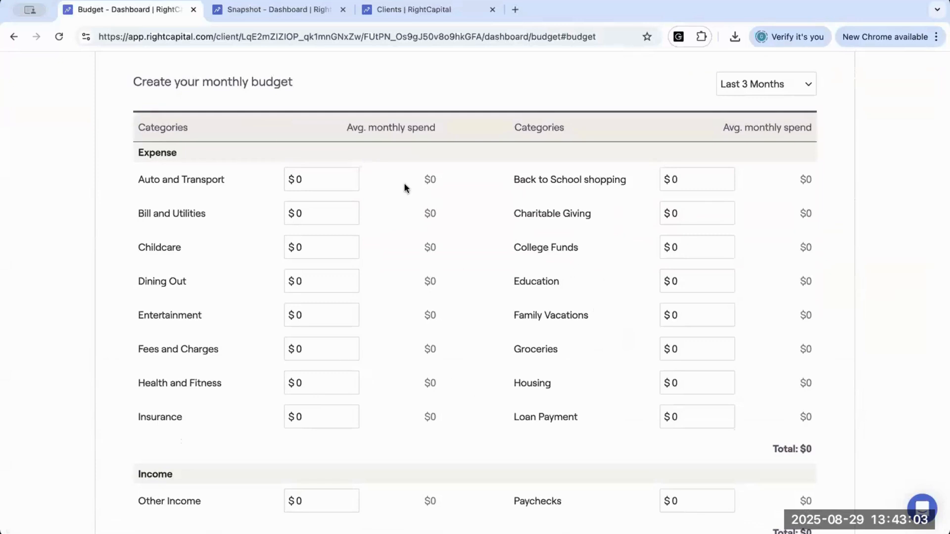
scroll(404, 184, up, 4)
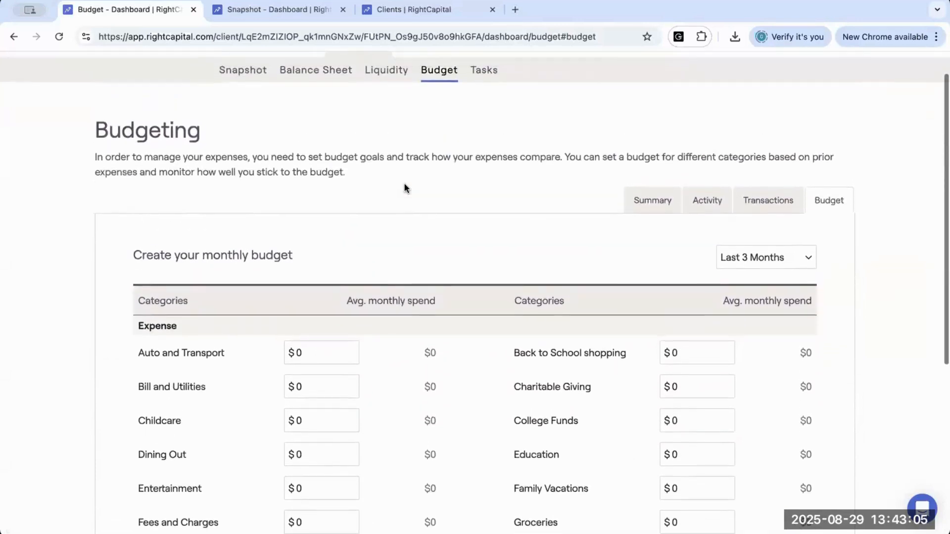
Leave the client's budget for the advisor portal's Express templates and create a new Express template.
scroll(404, 184, up, 1)
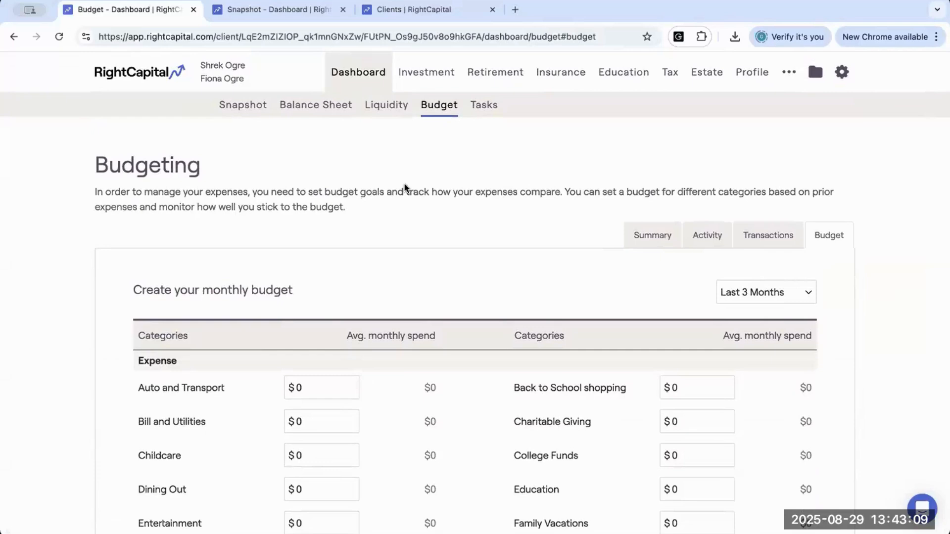
click(138, 81)
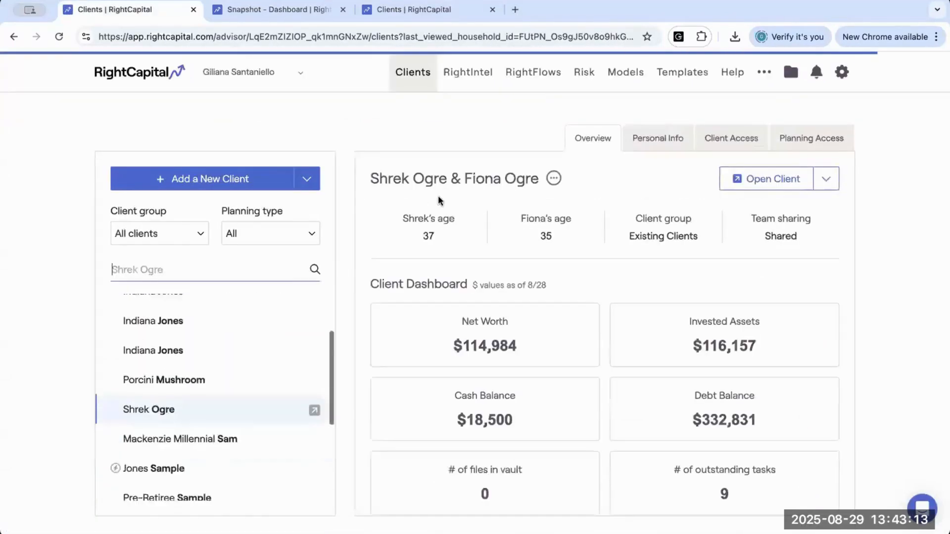
click(681, 75)
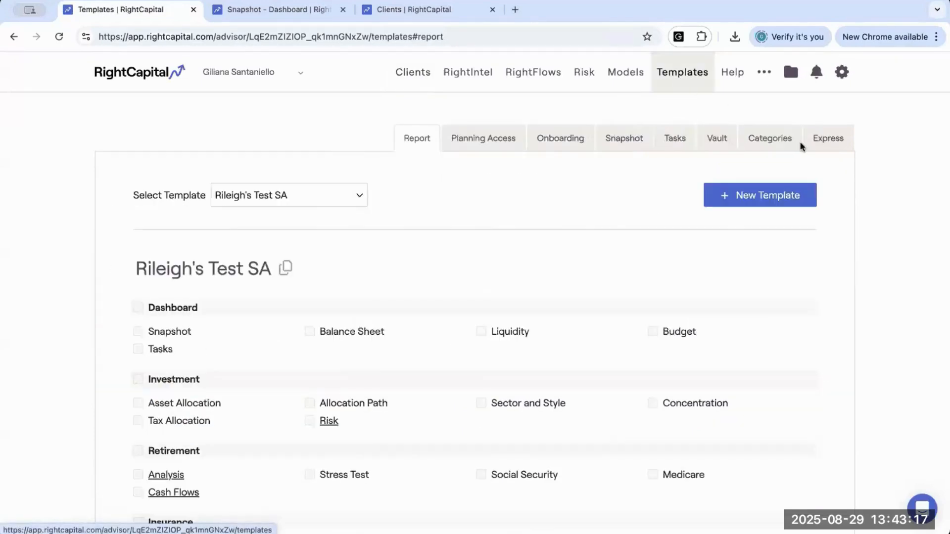
click(820, 146)
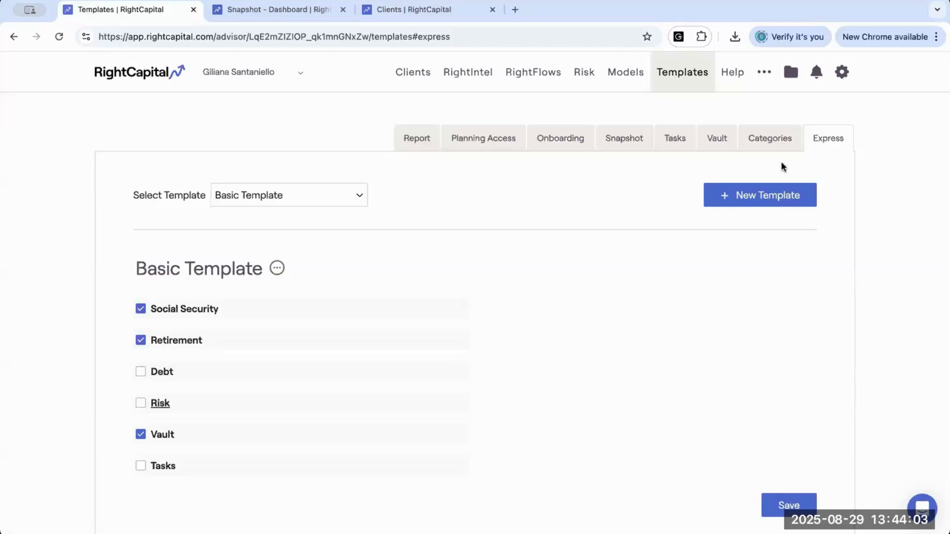
click(749, 194)
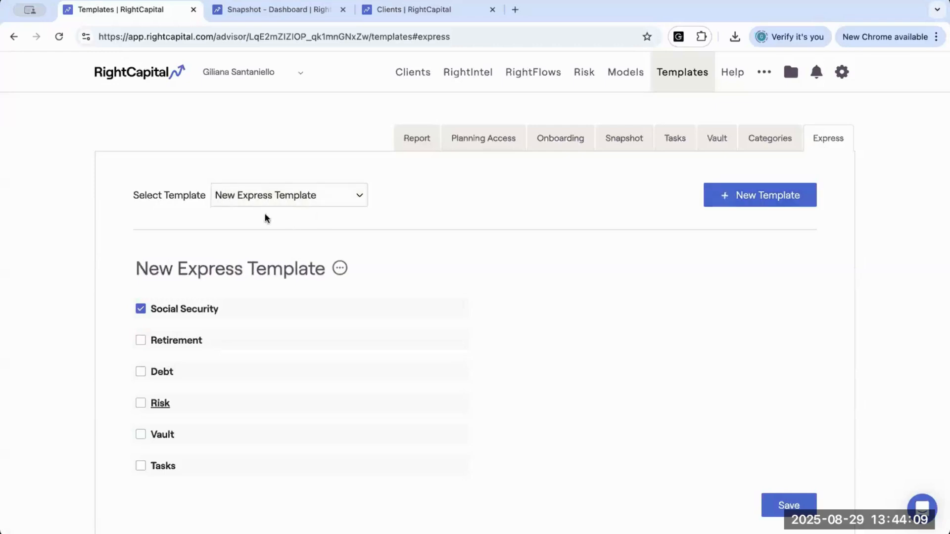
click(317, 270)
key(ctrl+a)
text(Titk)
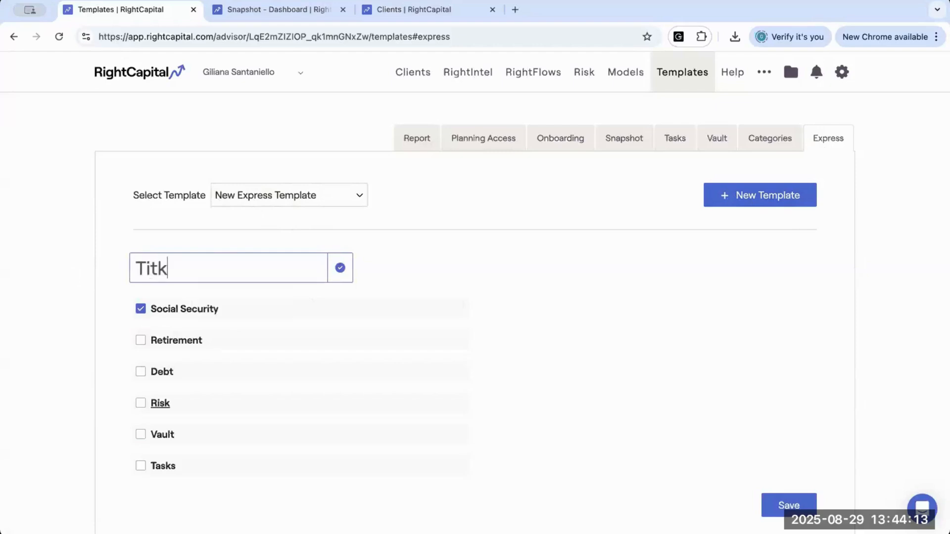
key(BackSpace)
text(le)
Enable the Retirement, Debt, Risk, Vault and Tasks modules in the new Express template.
click(141, 342)
click(142, 373)
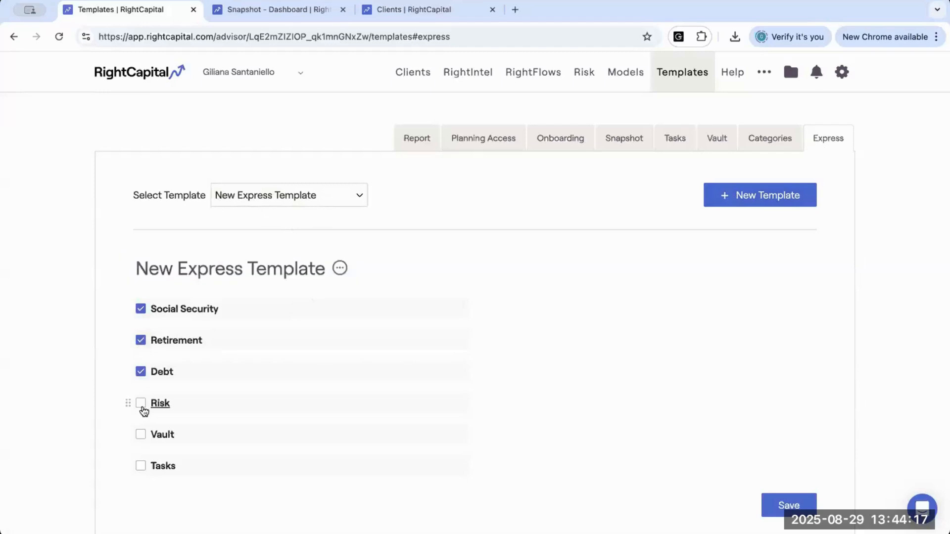
click(143, 406)
click(142, 436)
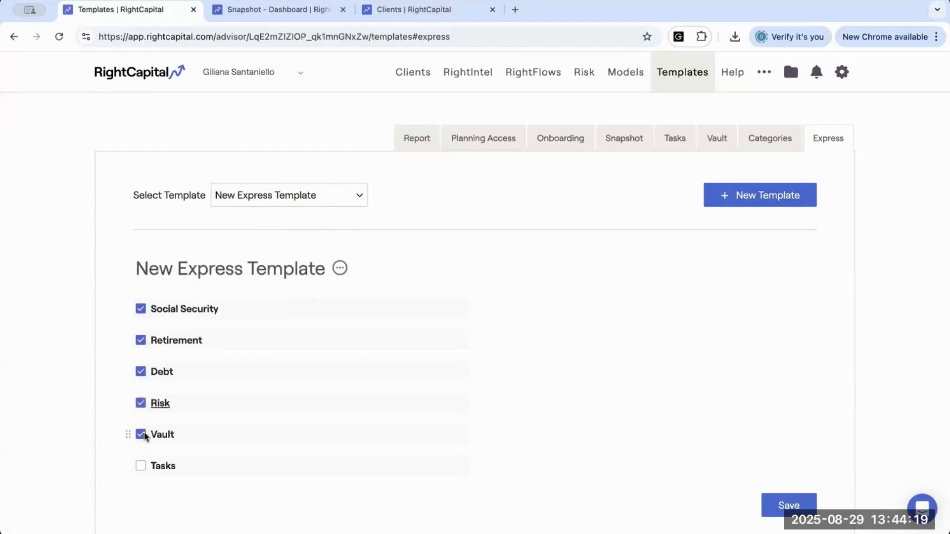
click(143, 465)
Rename the new Express template as Full Access.
click(303, 267)
drag(318, 268, 111, 269)
text(Full Access)
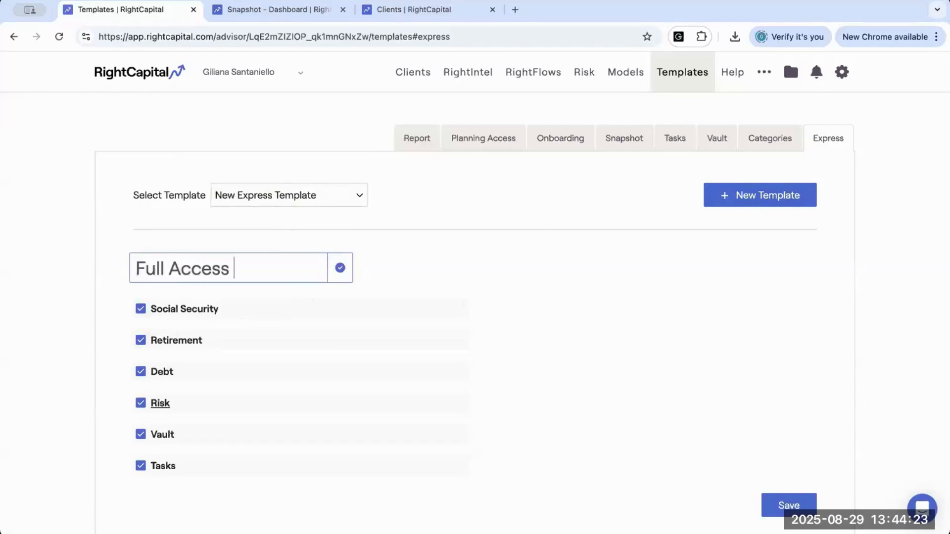
click(340, 268)
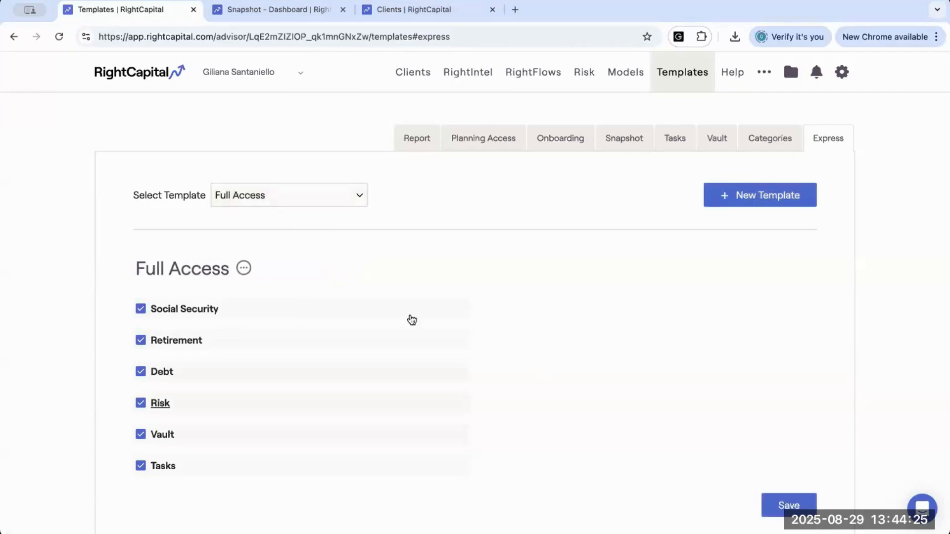
Switch to the Risk Assessment Express template and check which risk questionnaire its Risk module uses.
click(243, 196)
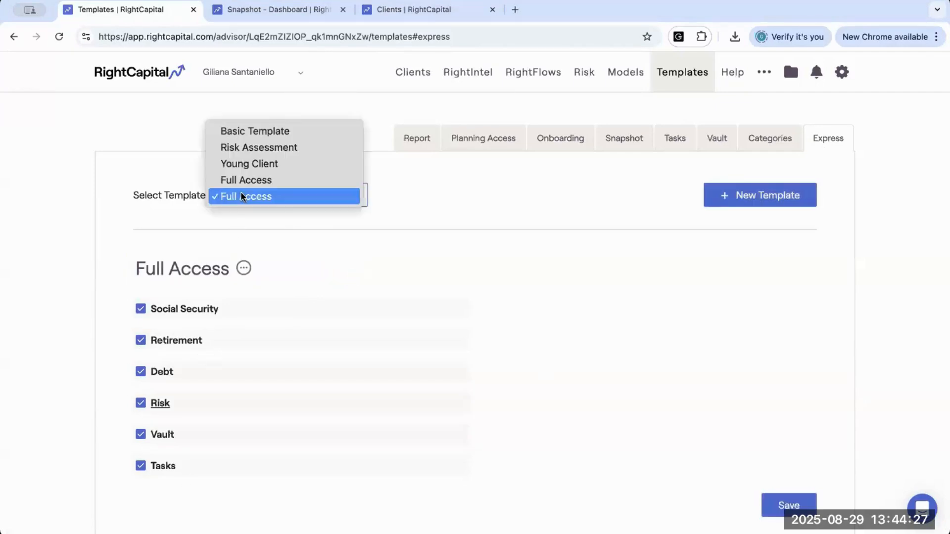
click(237, 148)
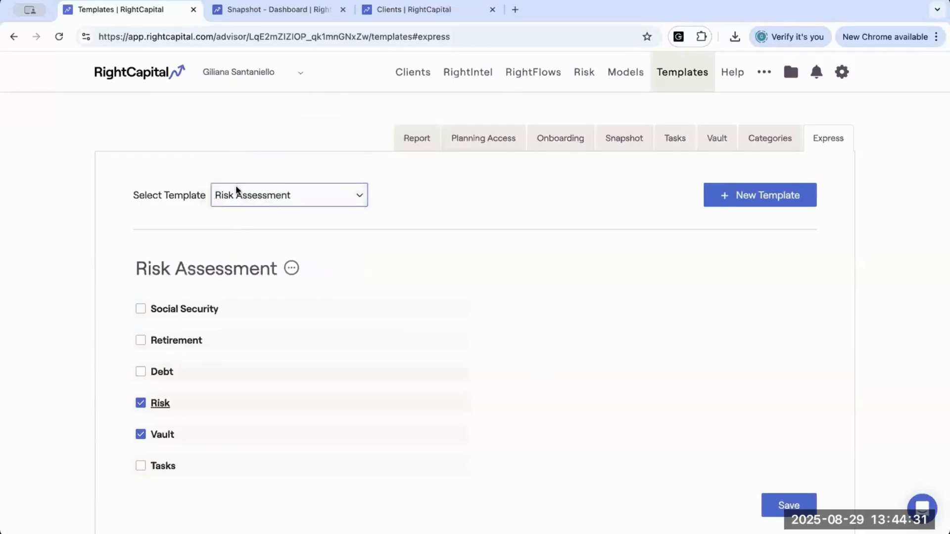
click(155, 404)
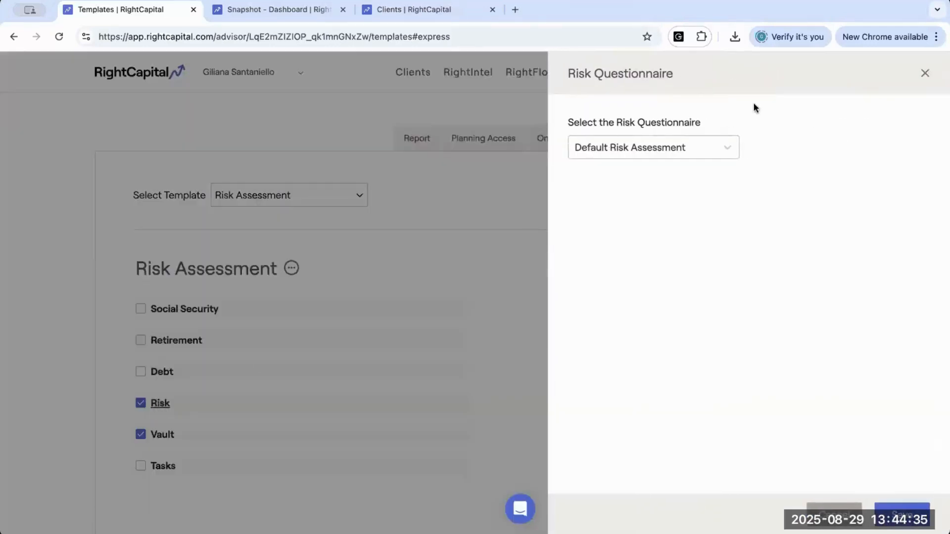
click(926, 75)
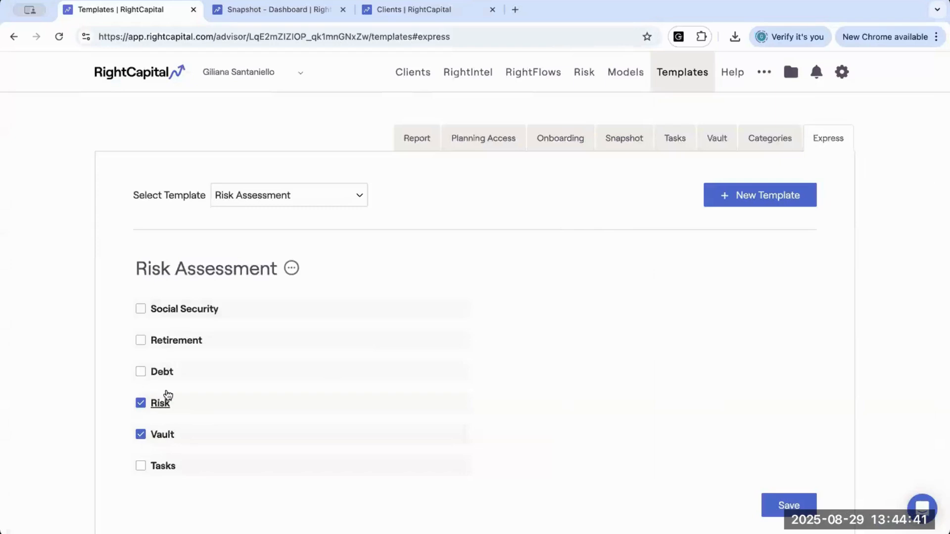
Review the modules in the Basic Template and Young Client Express templates and save Young Client.
click(242, 198)
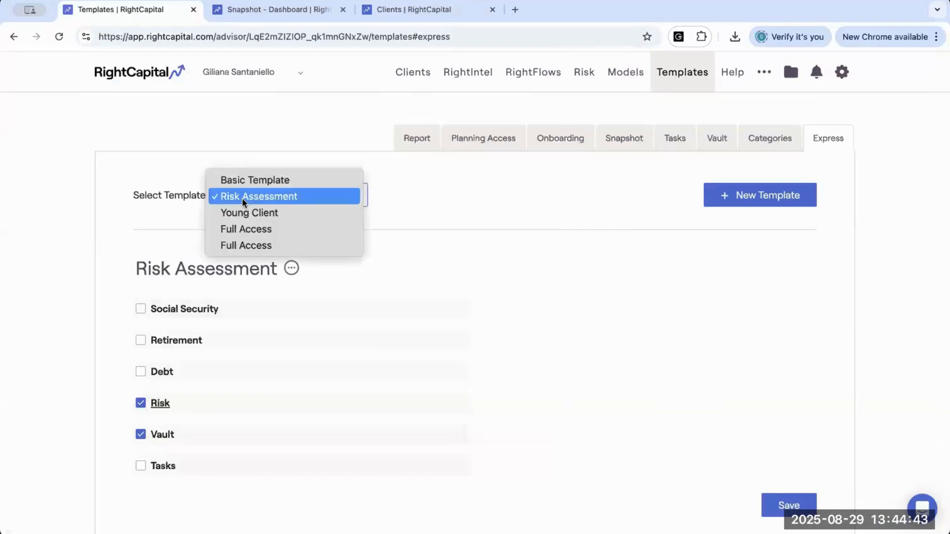
click(240, 174)
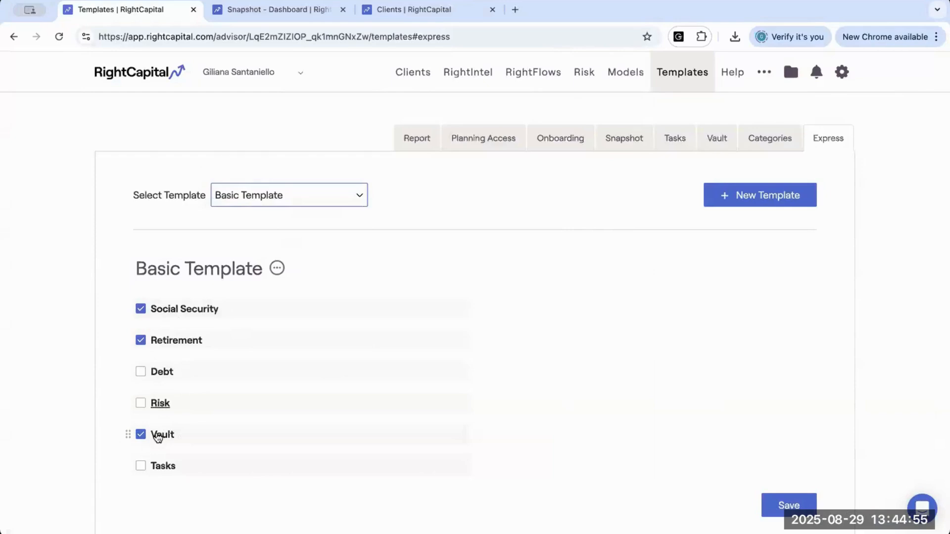
click(236, 194)
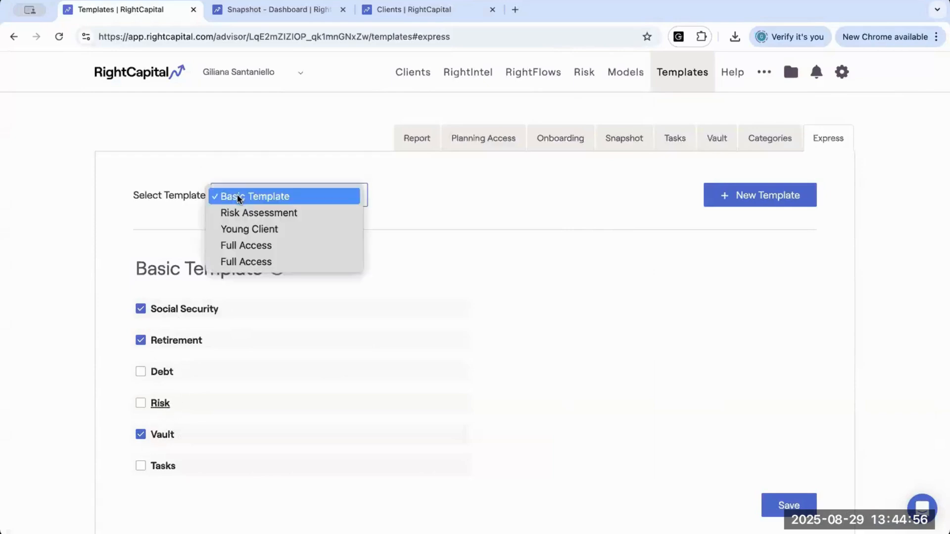
click(240, 228)
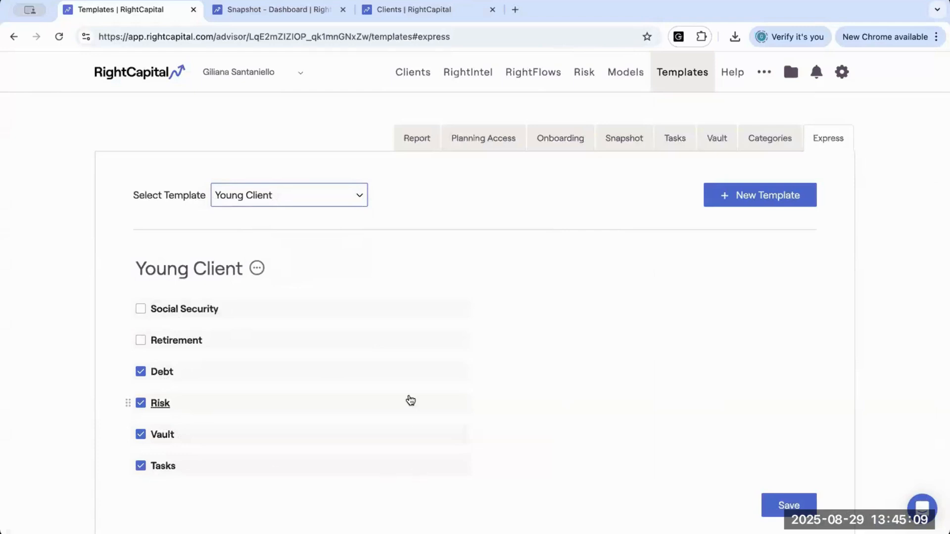
click(788, 510)
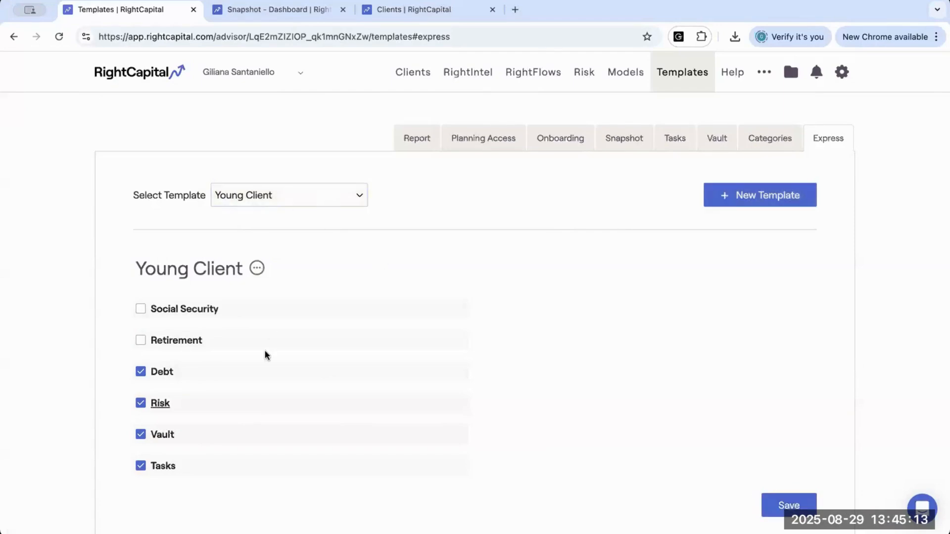
Apply the Risk Assessment template in the sample Express client's Express Access settings and save.
click(415, 75)
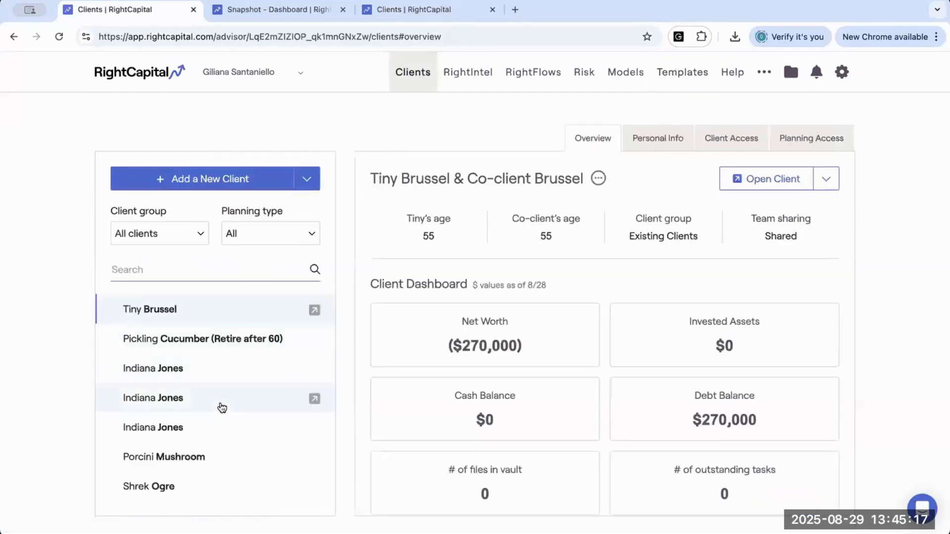
scroll(219, 405, down, 5)
click(183, 427)
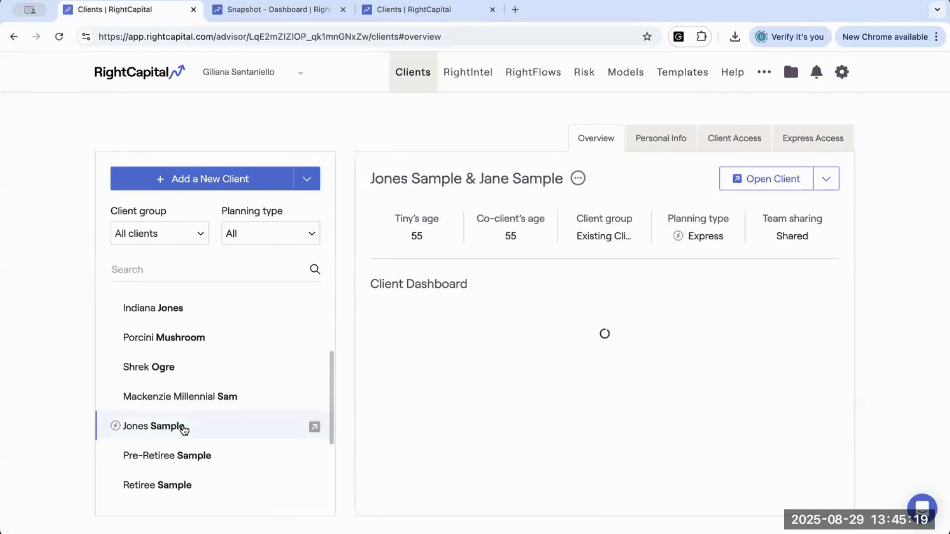
click(799, 139)
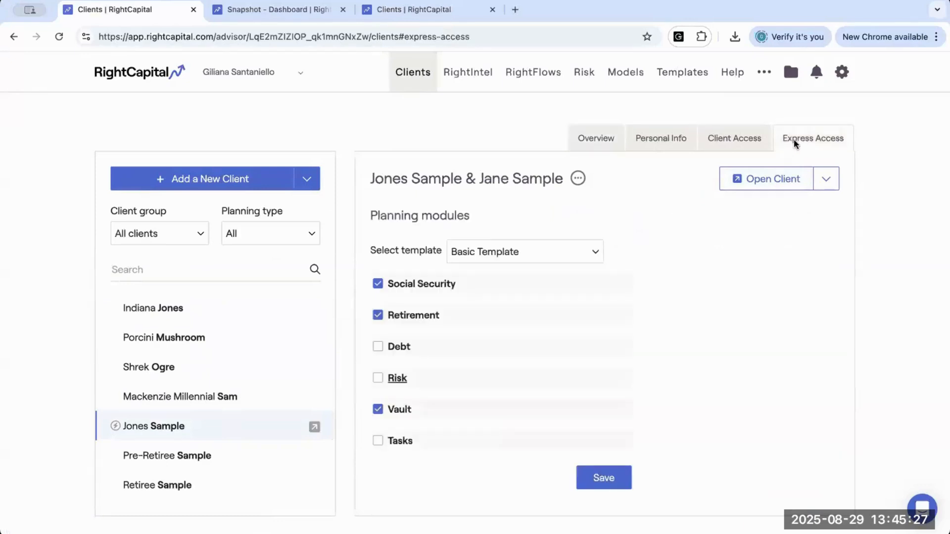
click(495, 252)
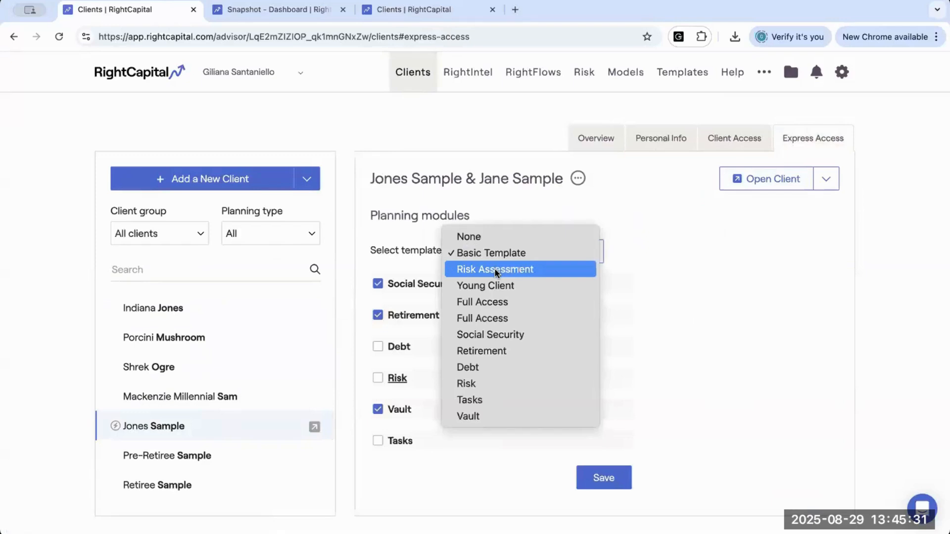
click(496, 270)
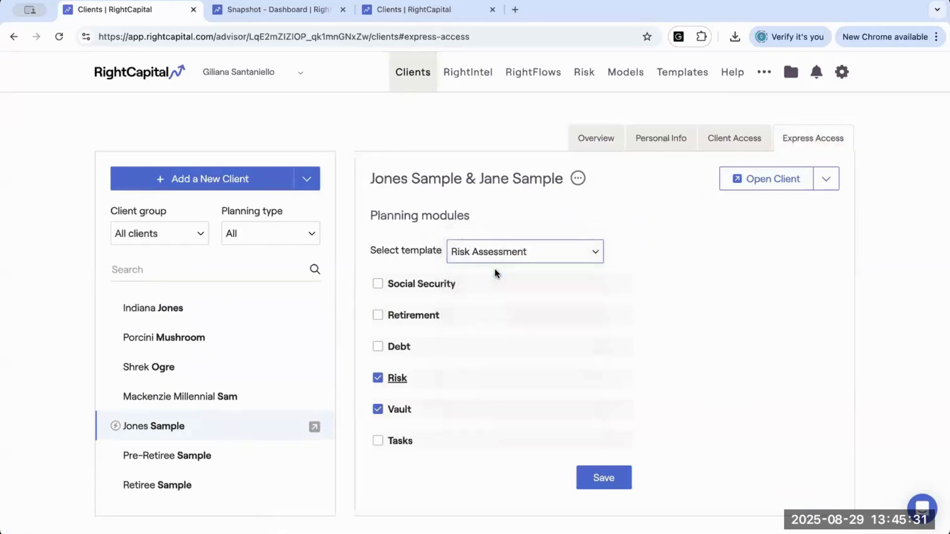
click(598, 479)
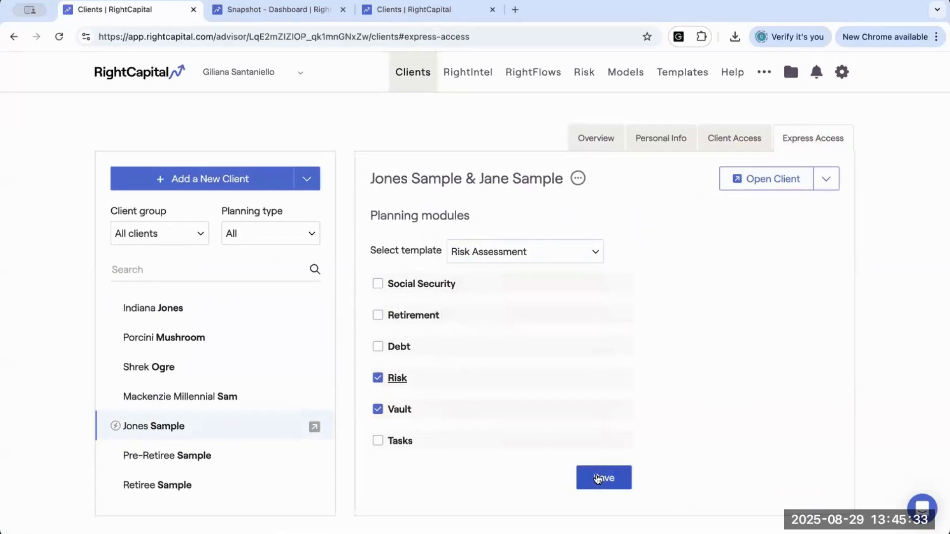
Preview the Express client's welcome page to check its topics under the Risk Assessment template, and return to the client list.
click(826, 179)
click(800, 207)
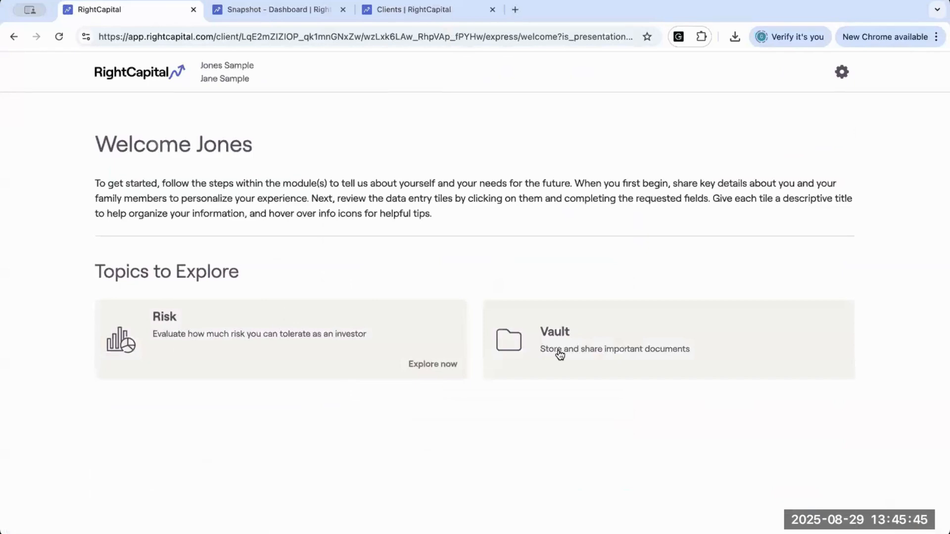
click(13, 37)
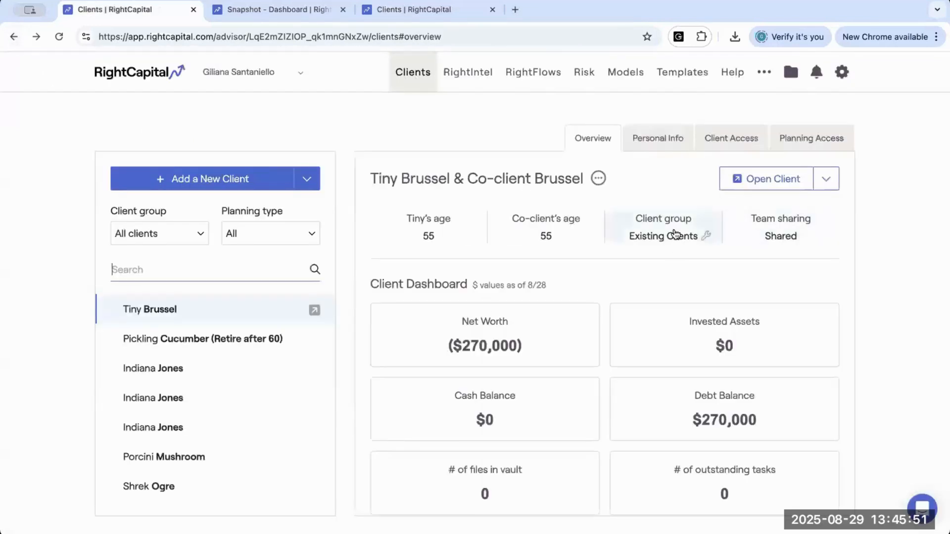
Set the sample Express client's Express Access template to Basic Template and save.
scroll(217, 434, down, 3)
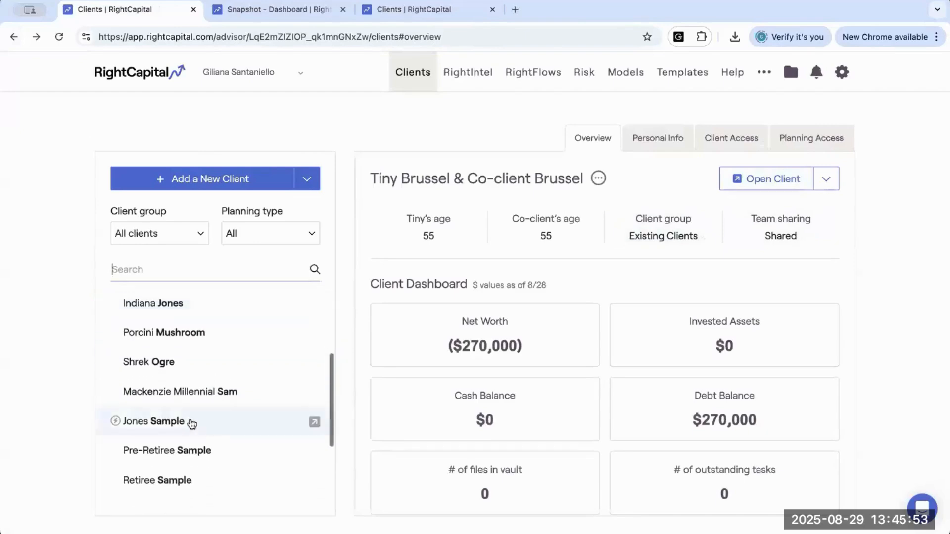
click(191, 422)
click(803, 134)
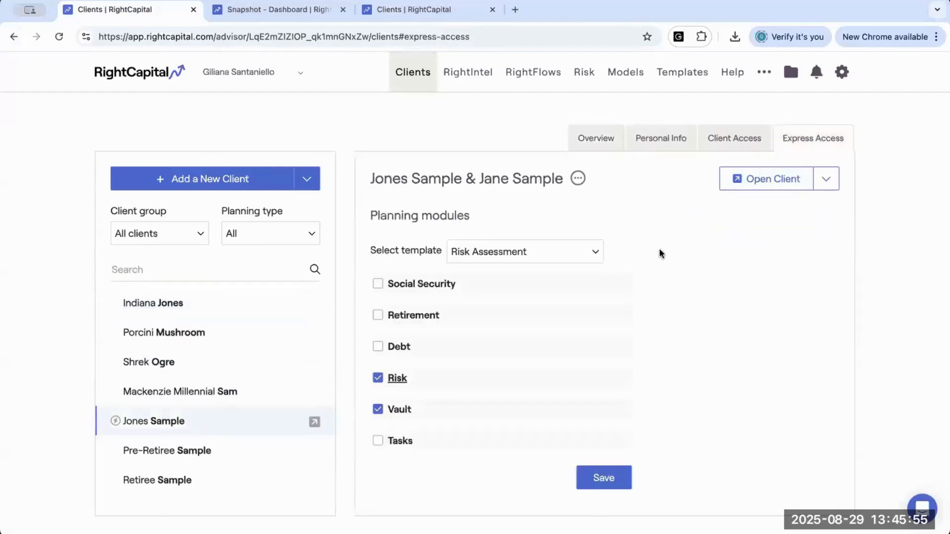
click(528, 251)
click(509, 239)
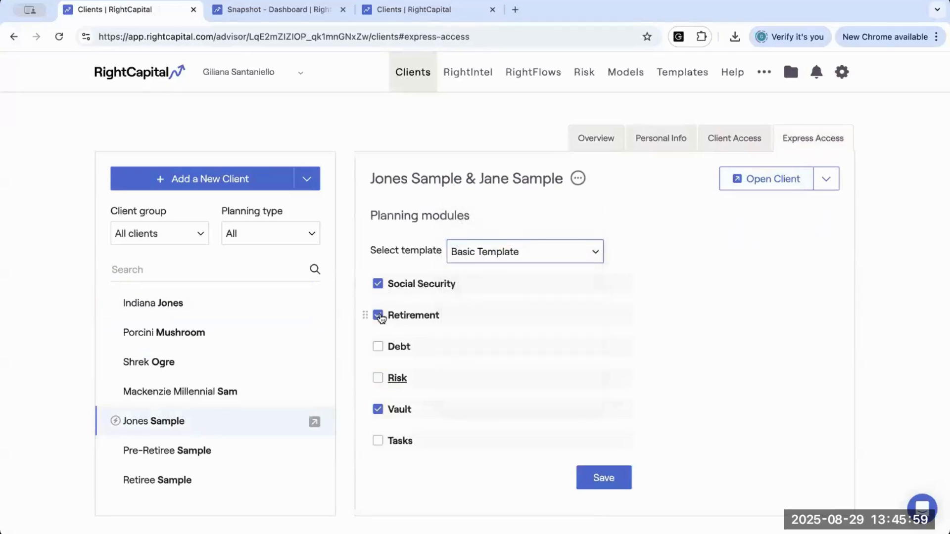
click(600, 480)
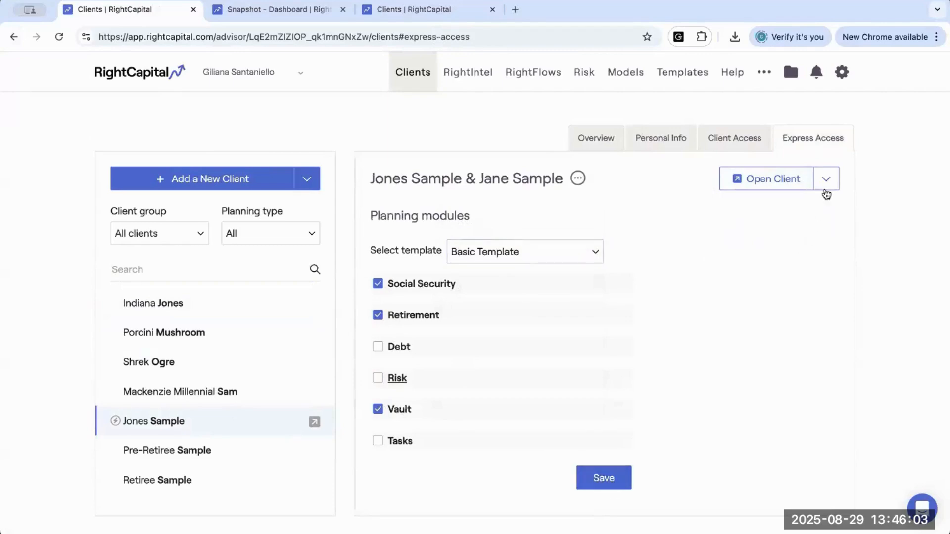
Check the topics on the Express client's welcome page under Basic Template, and return to the advisor portal's report templates.
click(779, 196)
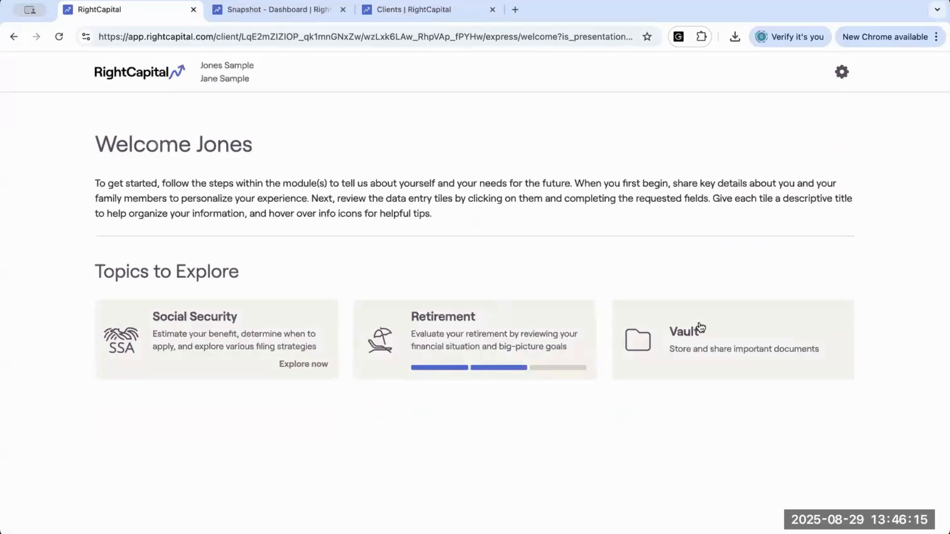
click(149, 77)
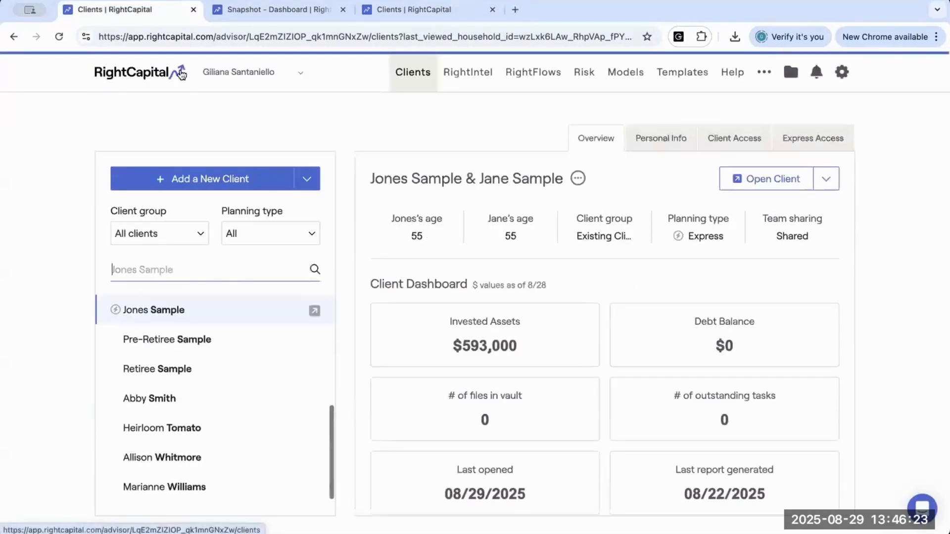
click(661, 72)
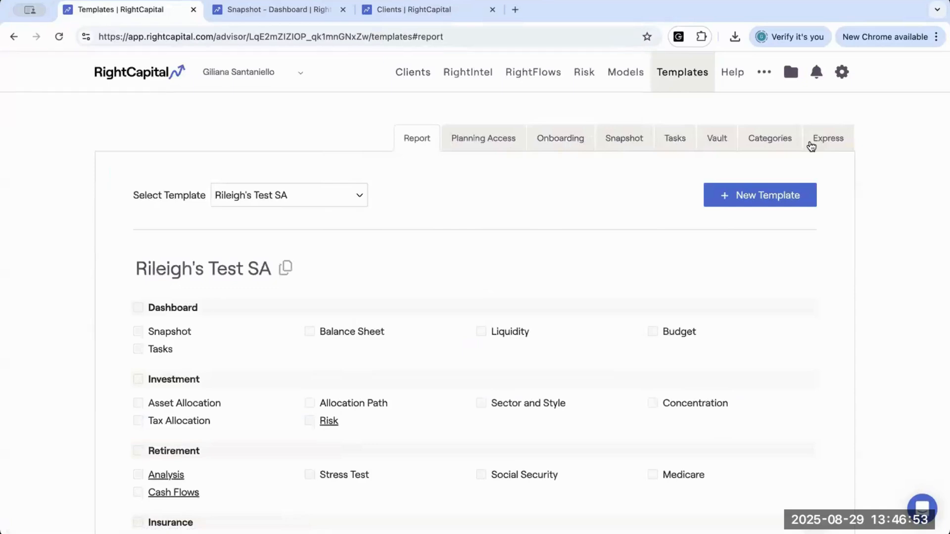
scroll(714, 303, down, 10)
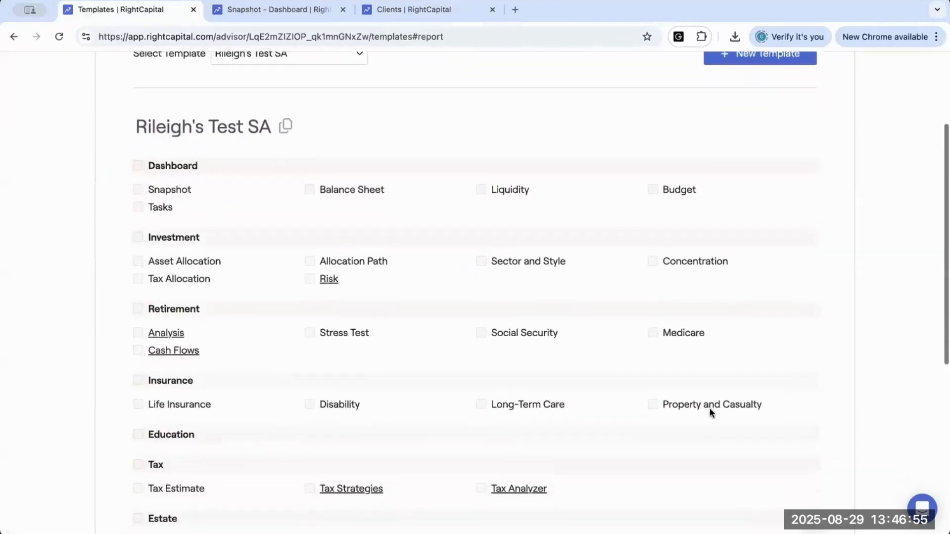
Open the client groups list in the advisor portal's Client Settings after a look at the planning access templates.
scroll(711, 412, up, 10)
click(524, 138)
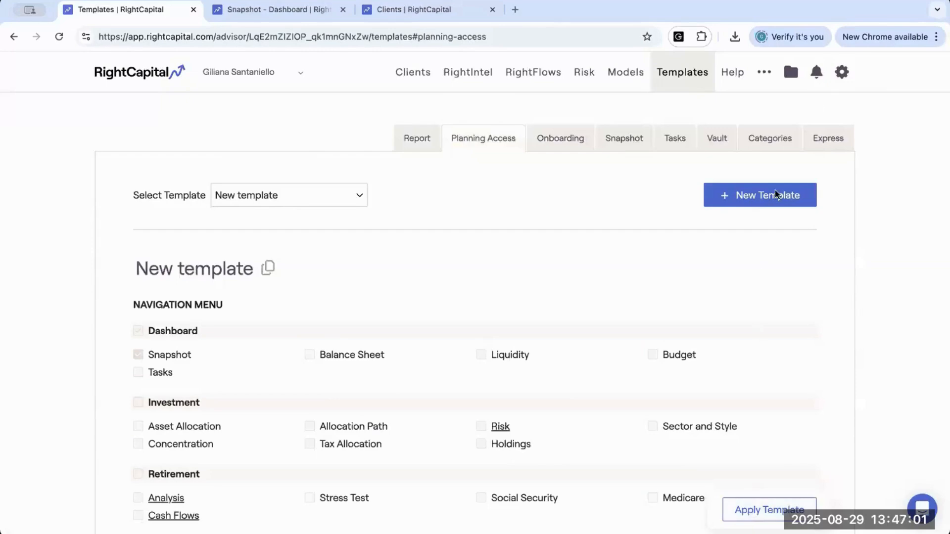
click(765, 73)
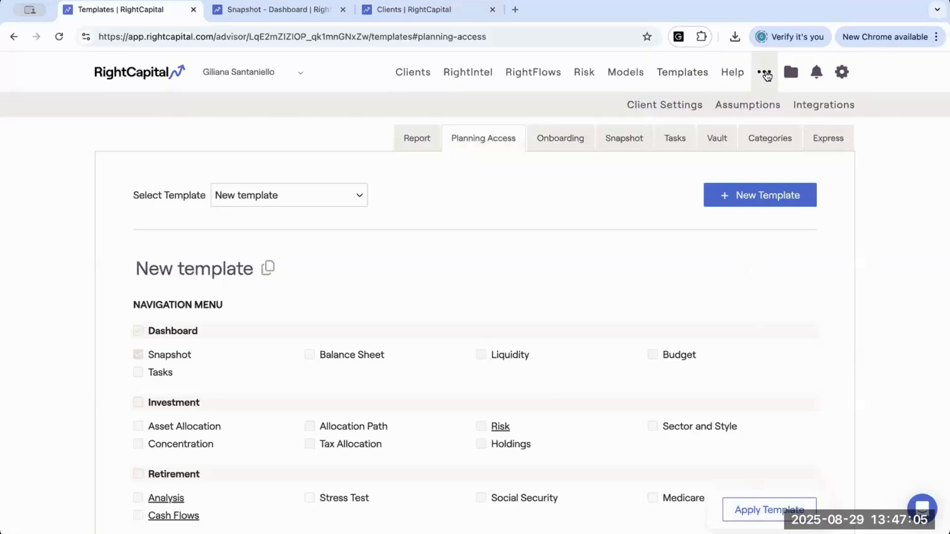
click(663, 107)
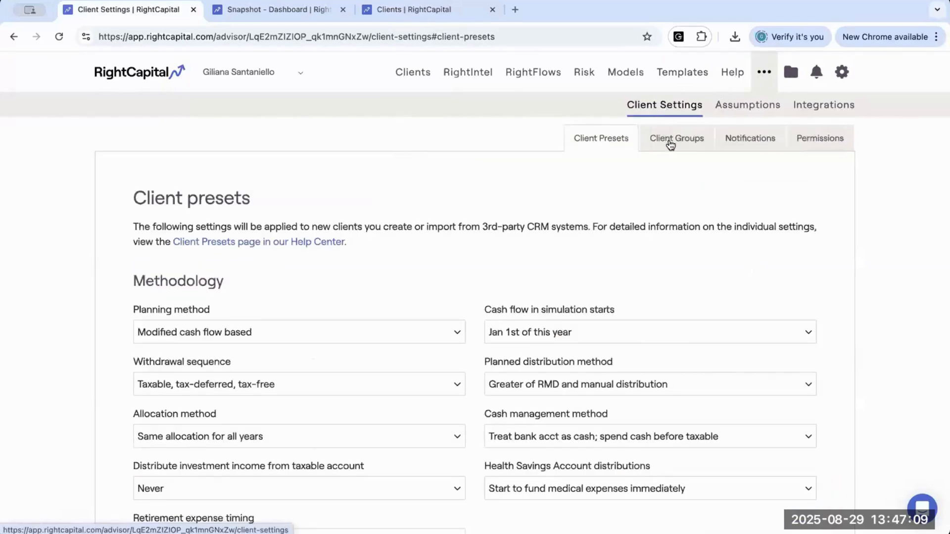
click(670, 143)
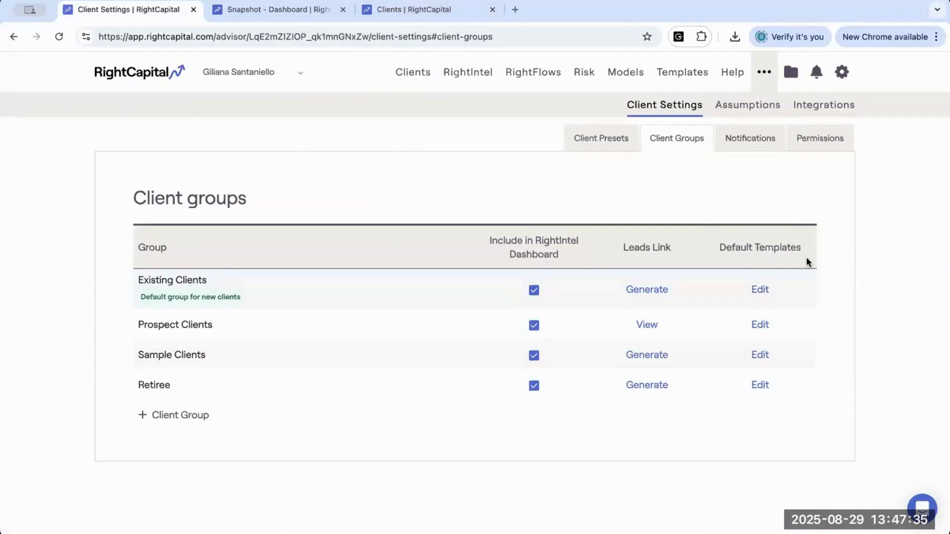
In the Existing Clients group's default templates, choose Income & Net Worth for onboarding and Budgeting for the snapshot.
click(756, 290)
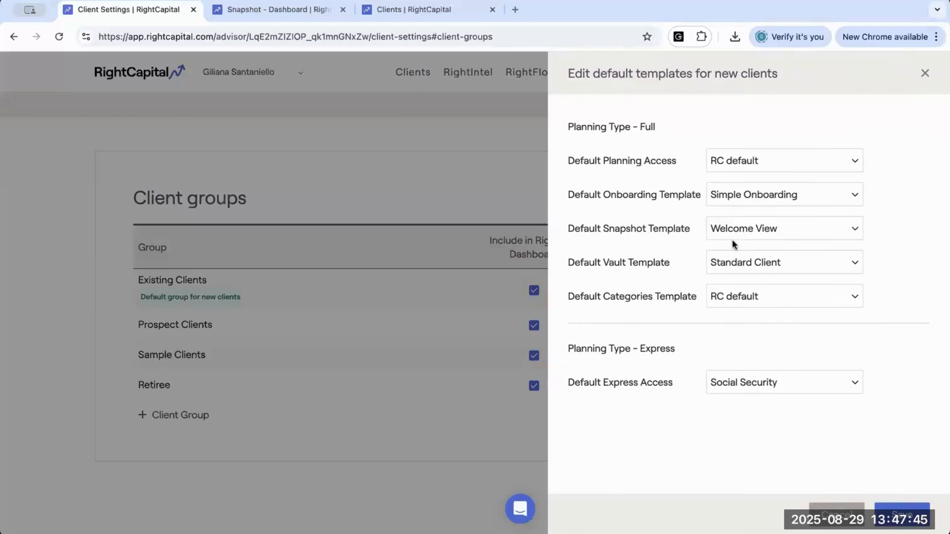
click(718, 200)
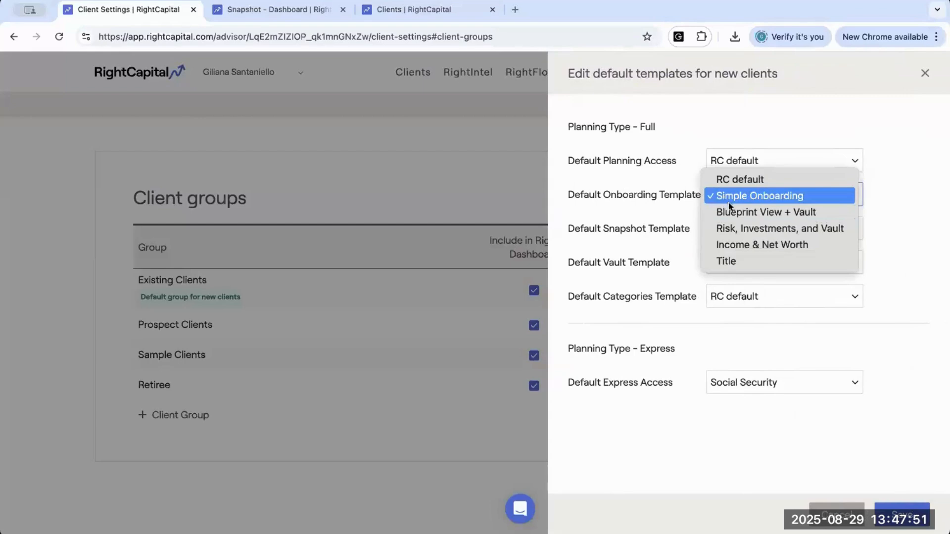
click(731, 247)
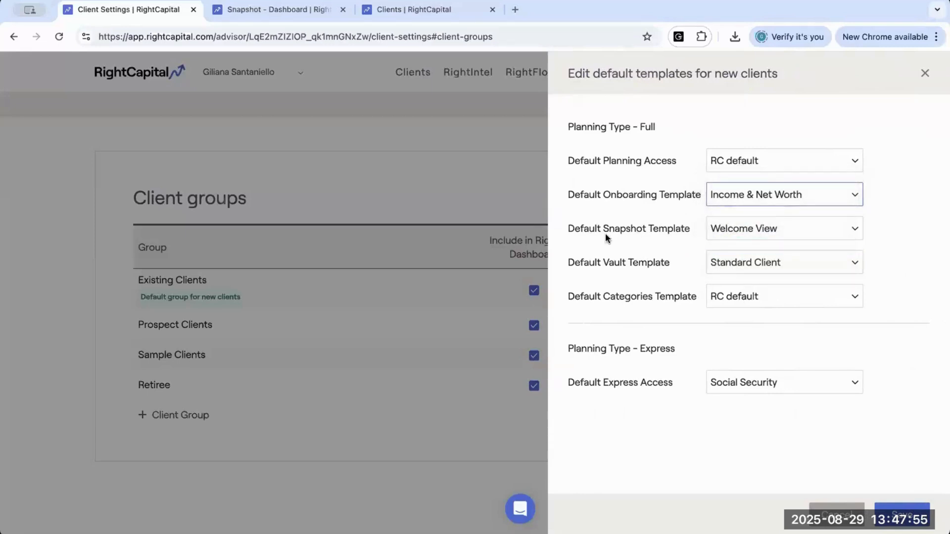
click(726, 229)
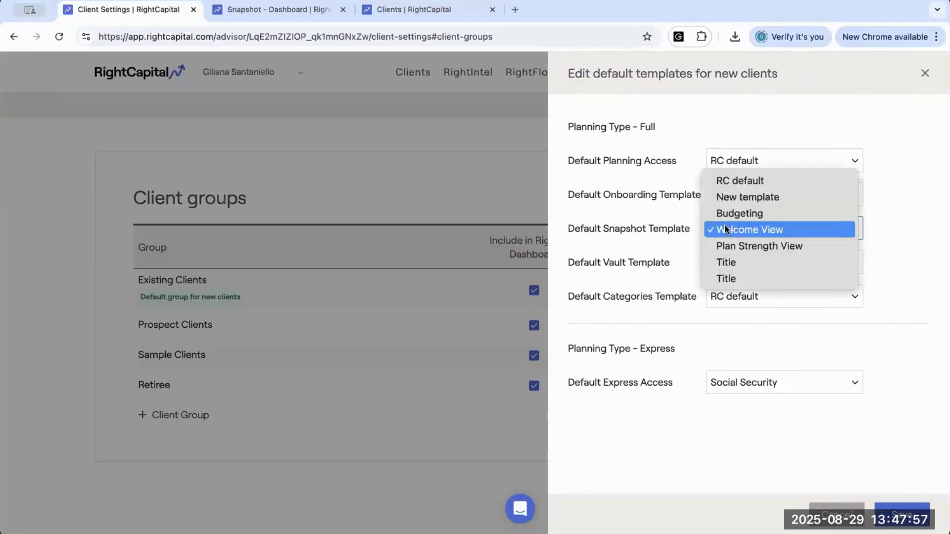
click(731, 216)
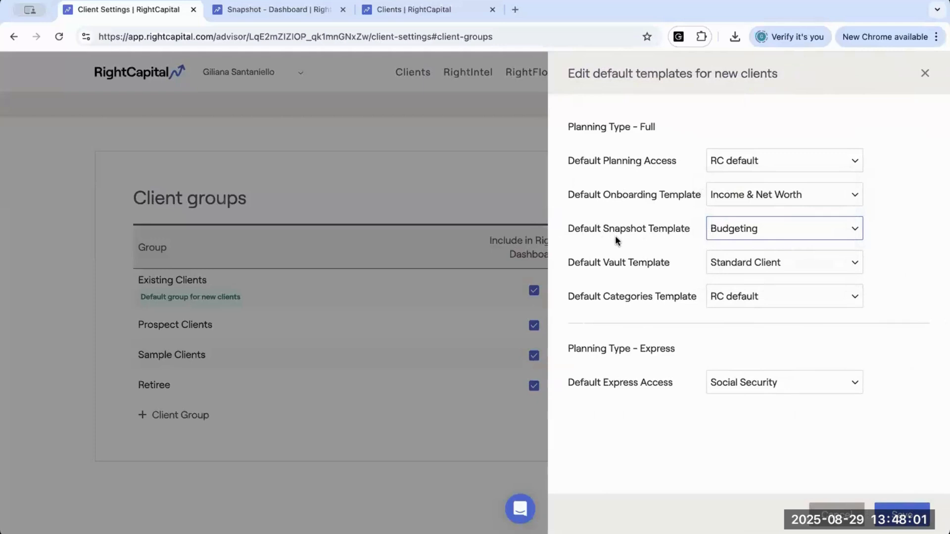
Choose Estate Planning Clients as the default vault template and Business Clients as the default categories template.
click(724, 263)
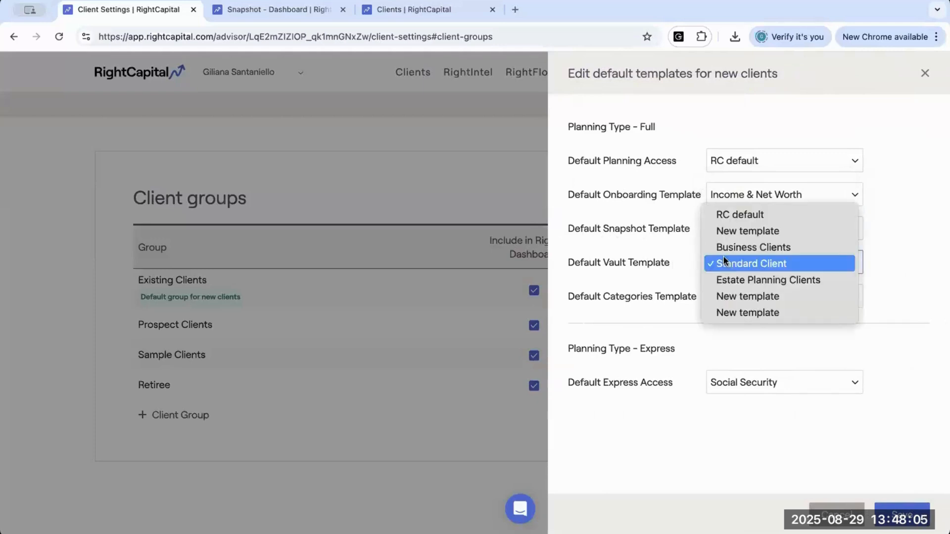
click(726, 281)
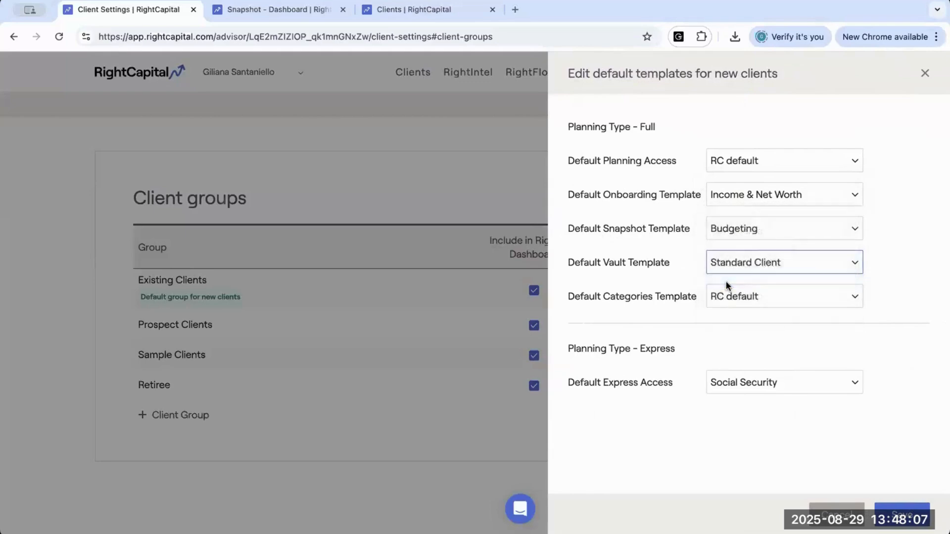
click(729, 298)
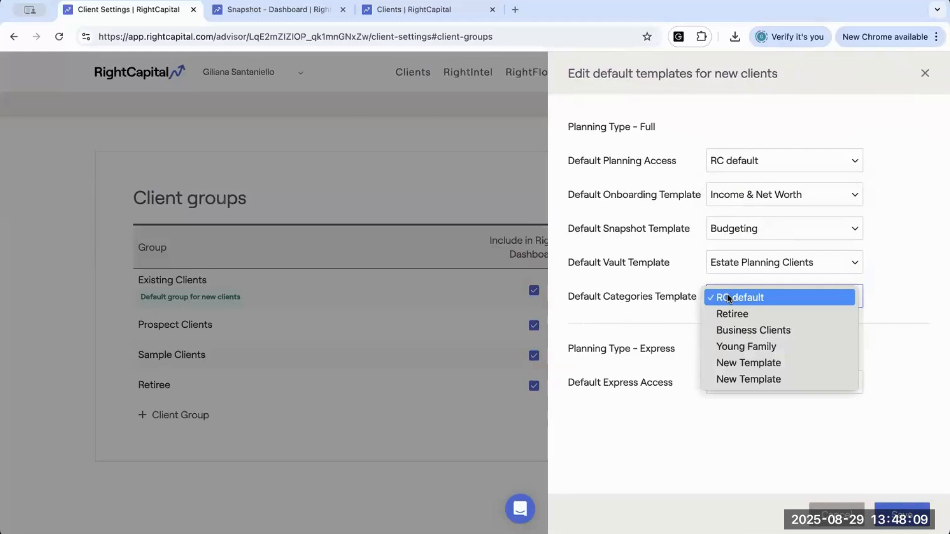
click(732, 331)
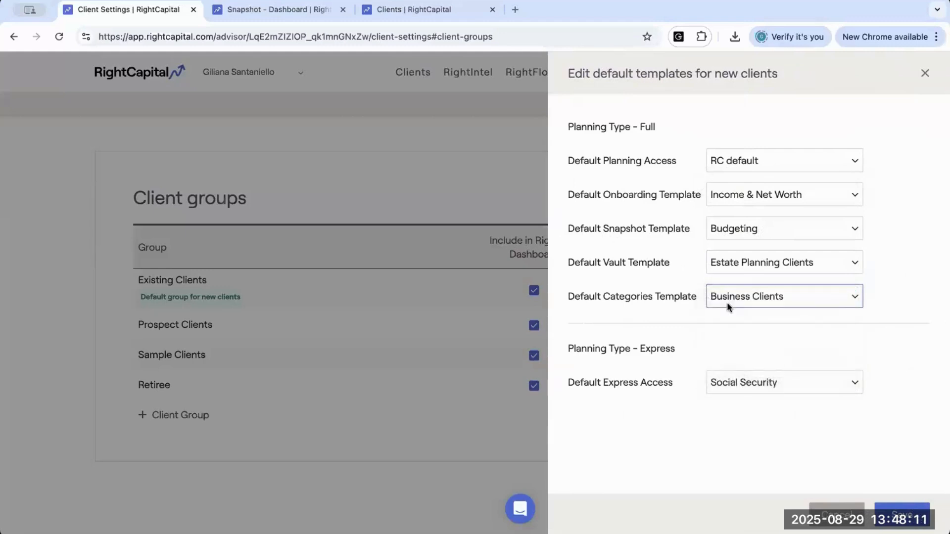
Choose Post Retiree Access as the default planning access, and close the group's default templates without saving.
click(731, 164)
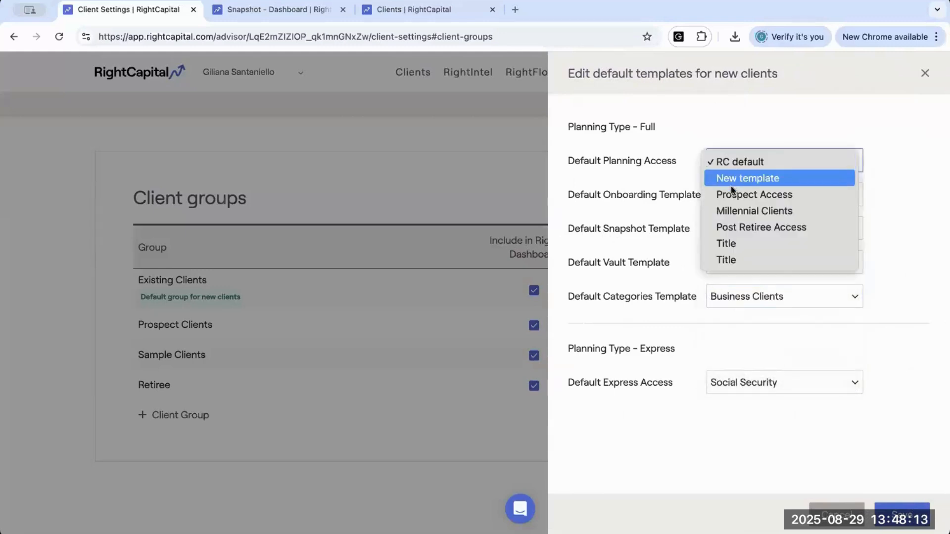
click(731, 212)
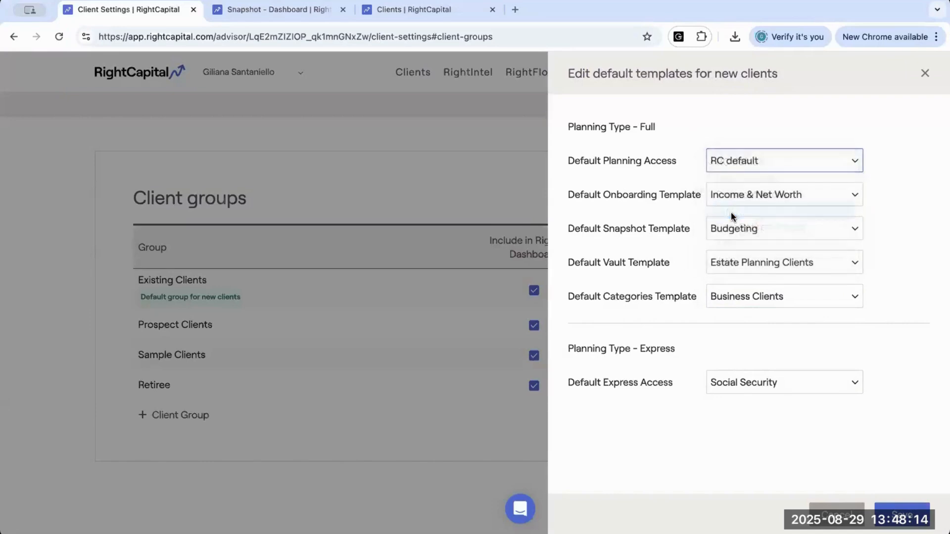
click(725, 161)
click(726, 178)
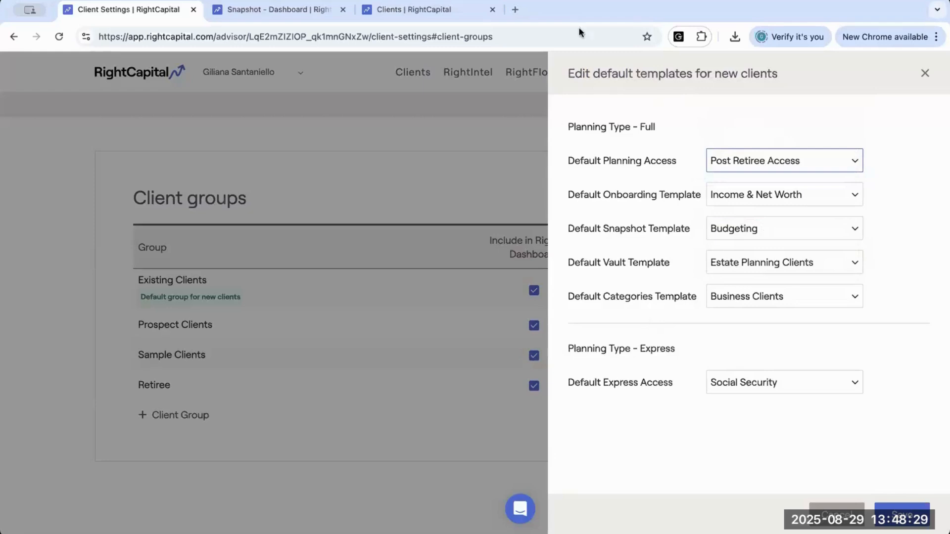
click(307, 260)
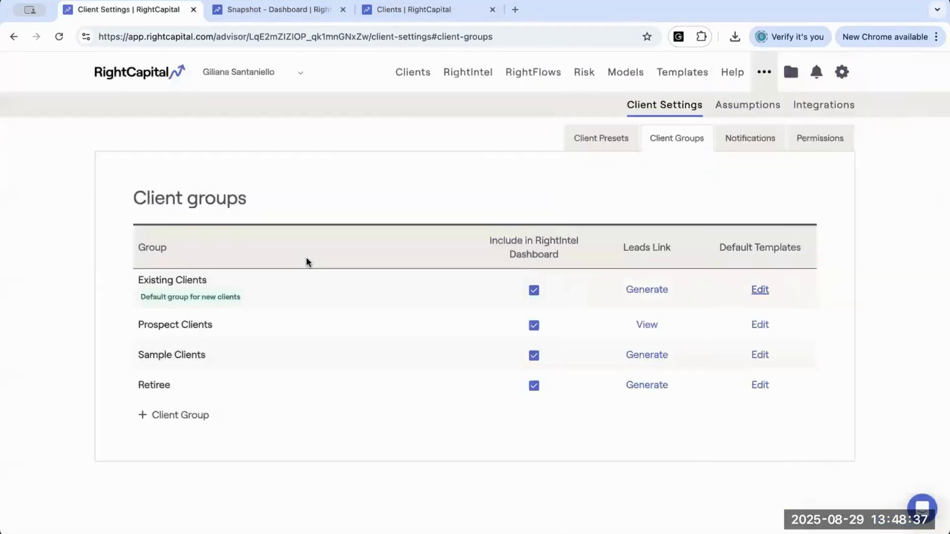